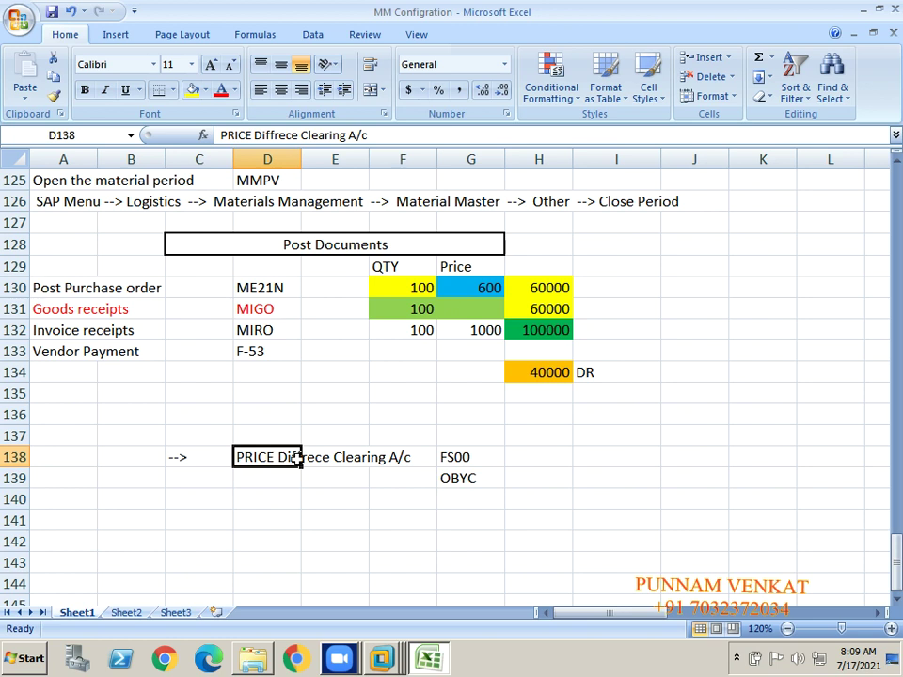
Step: Type the label 'Material Master' into cell J130 beside the purchase order table
click(688, 306)
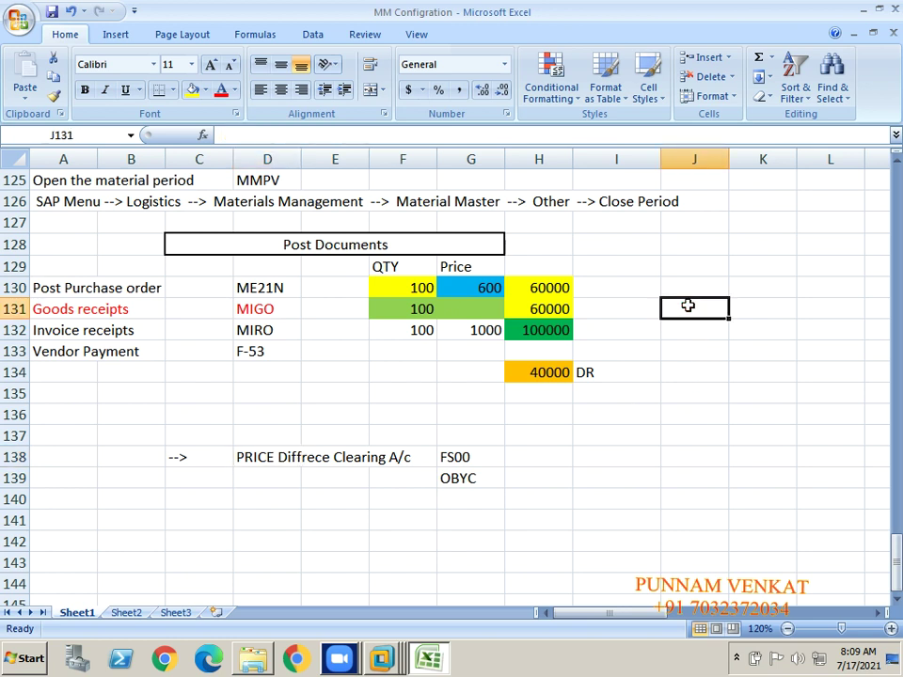
key(Up)
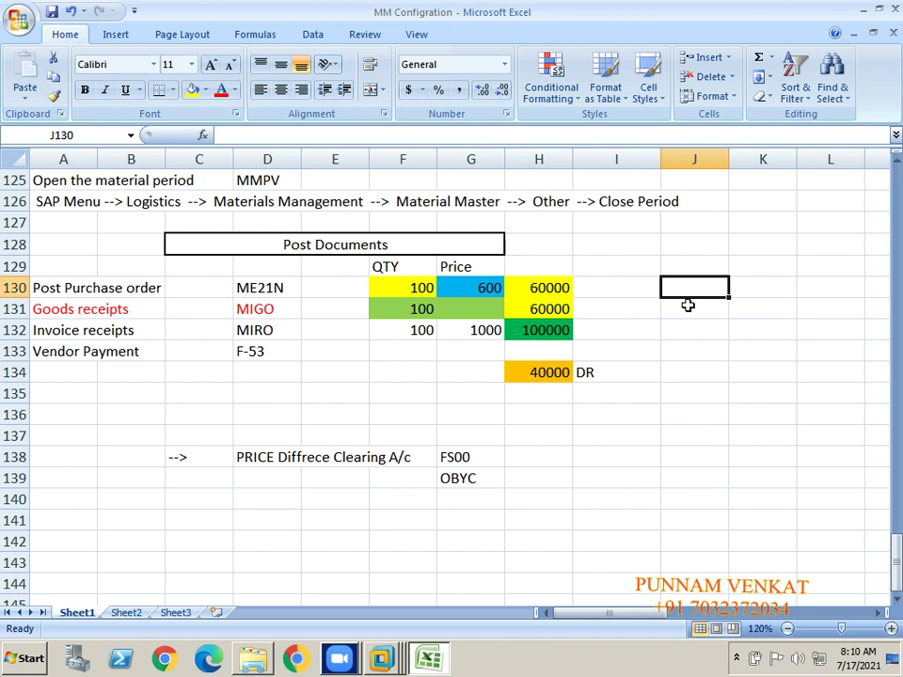
text(Mater)
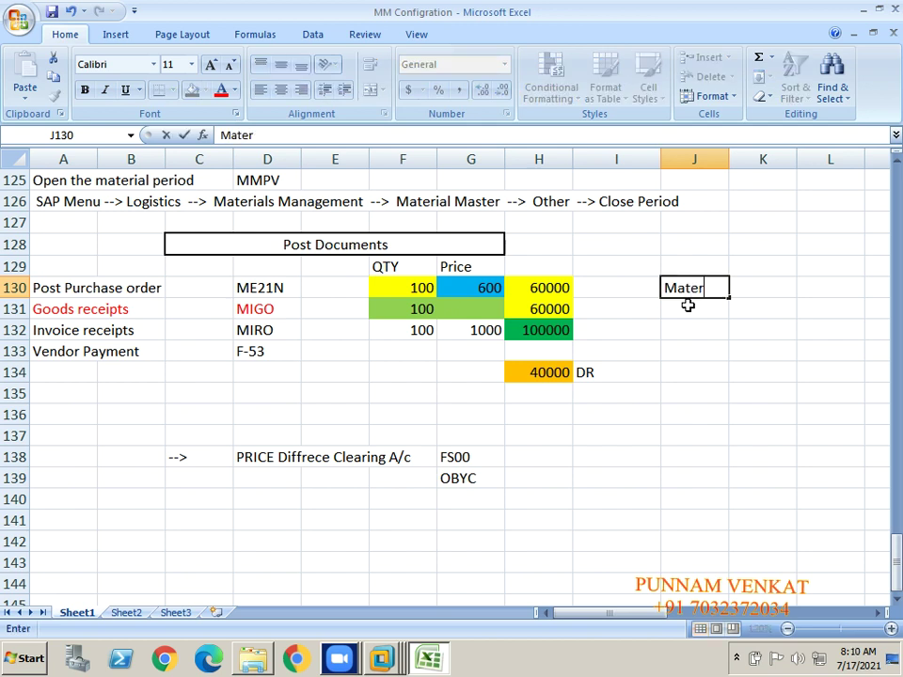
text(ial Master)
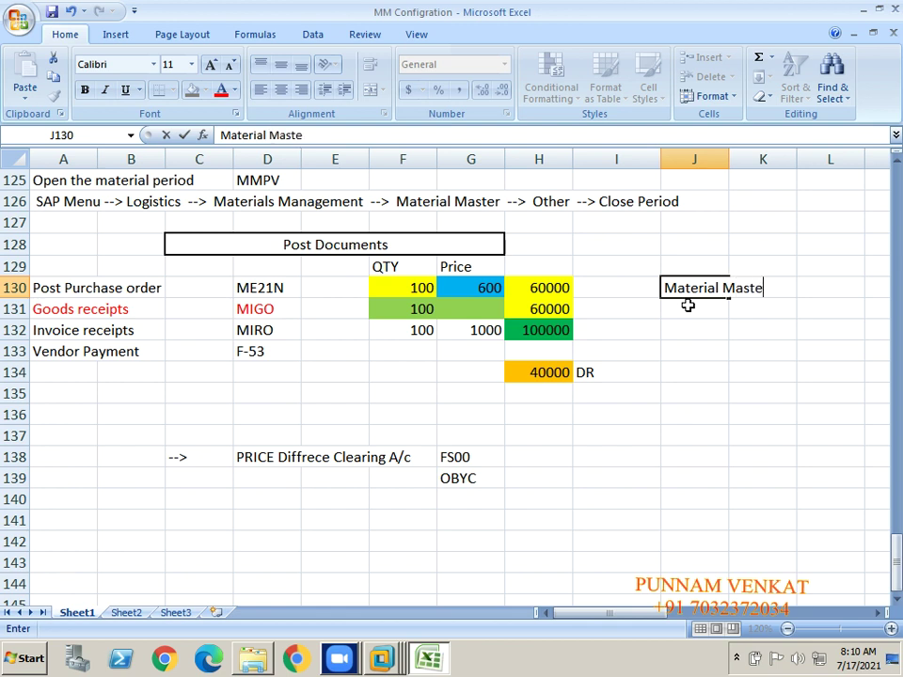
key(Return)
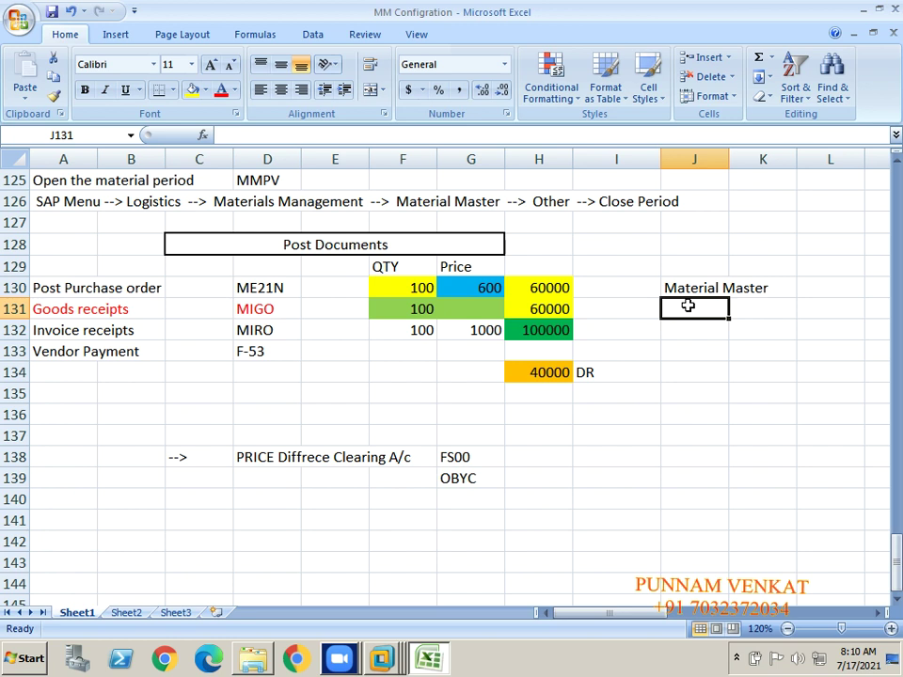
key(Up)
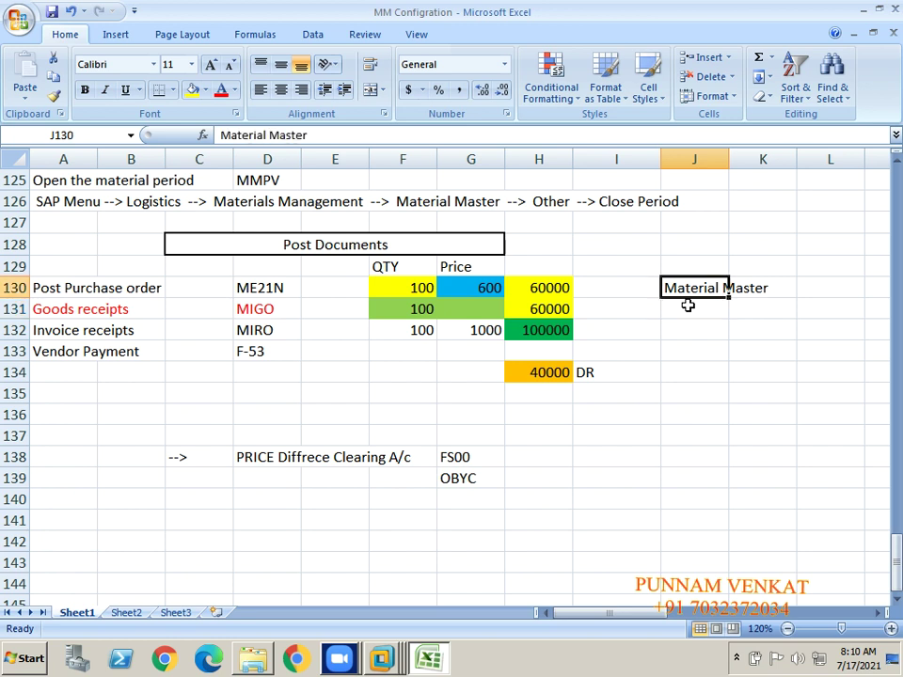
click(688, 305)
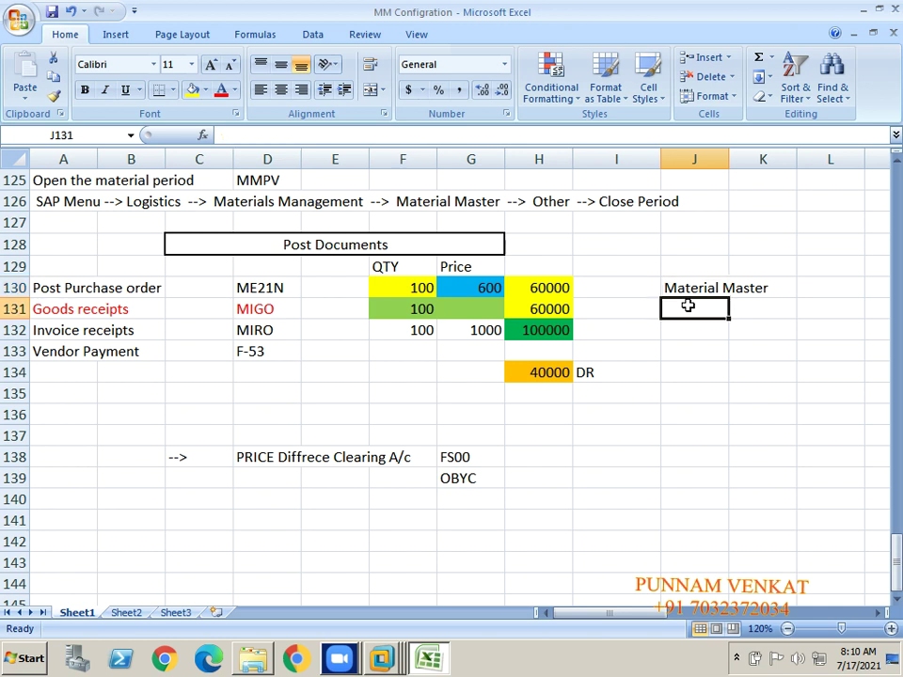
Step: Enter 700 in J131 under the Material Master label and fill that cell yellow
text(700)
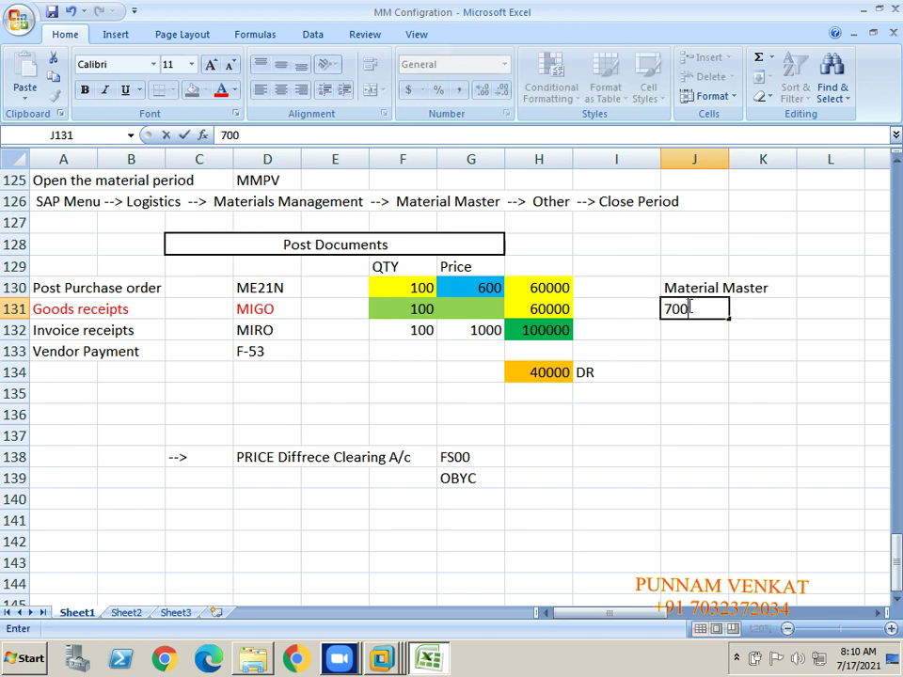
key(Return)
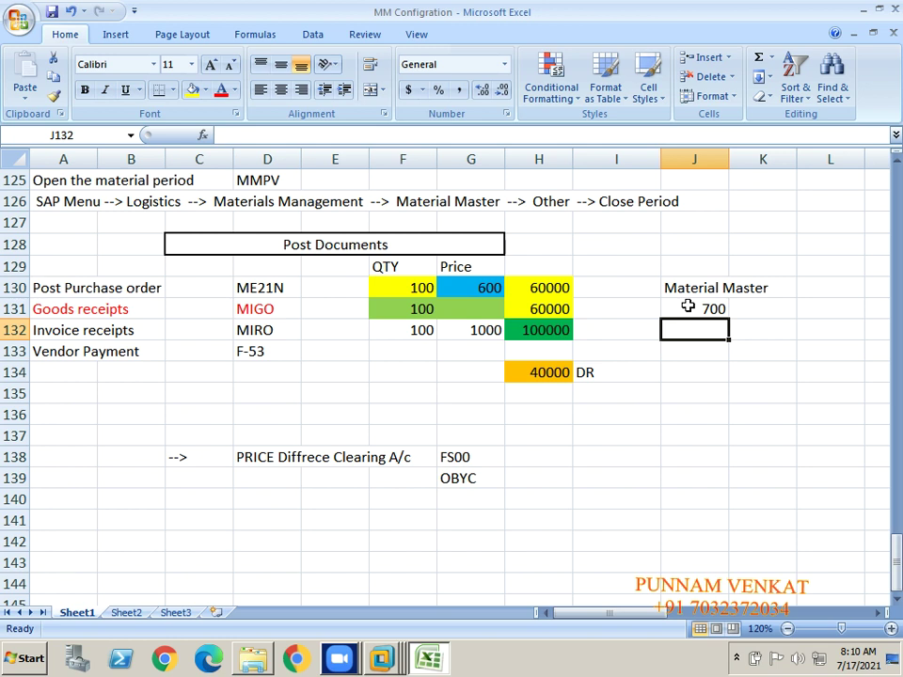
click(689, 288)
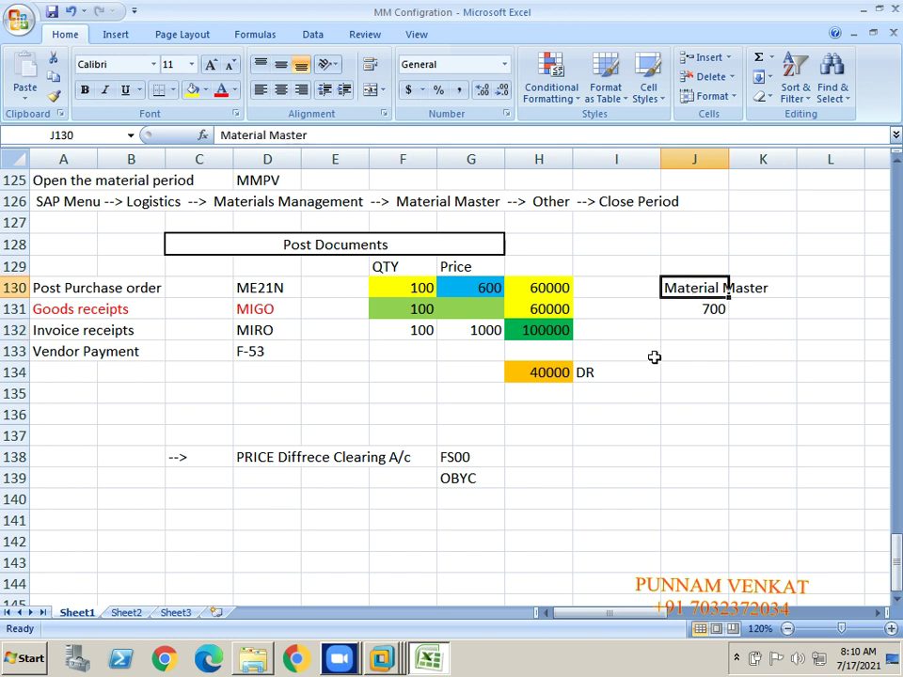
click(701, 309)
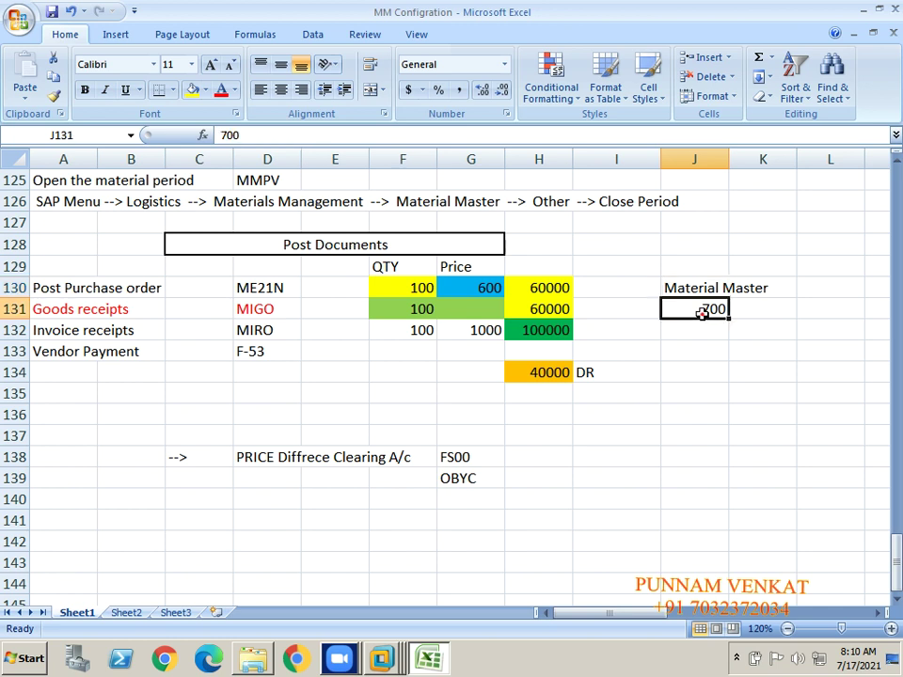
click(192, 90)
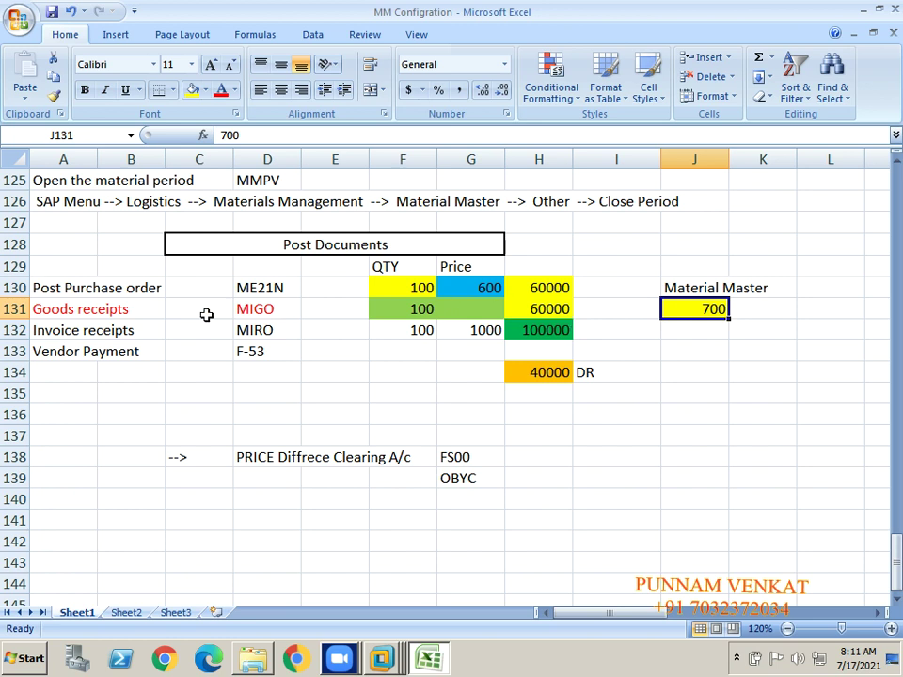
click(92, 290)
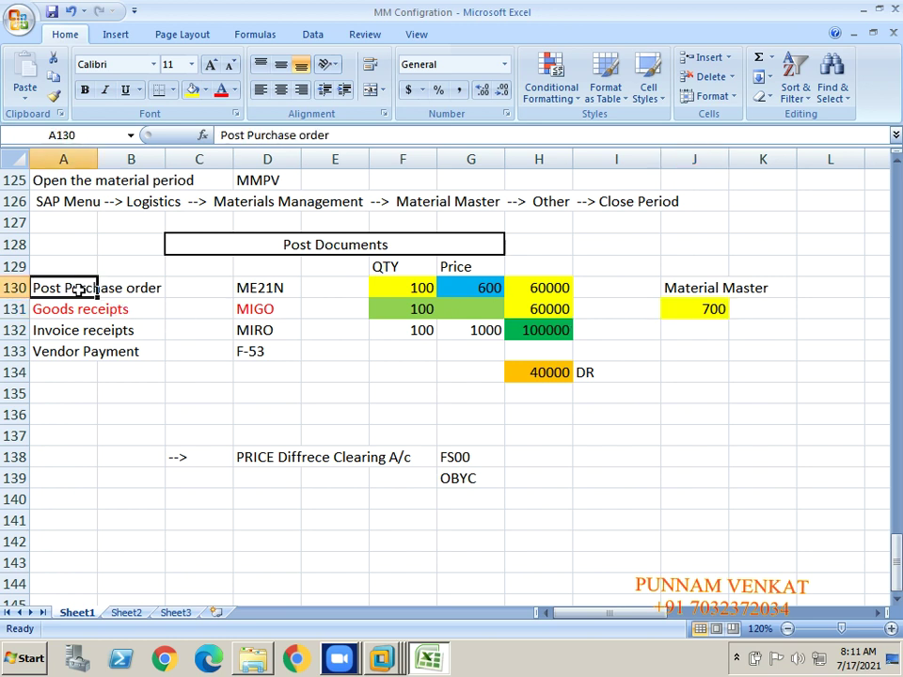
key(shift+Right)
key(shift+Right)
key(shift+Right)
key(shift+Right)
key(shift+Right)
key(shift+Right)
key(shift+Right)
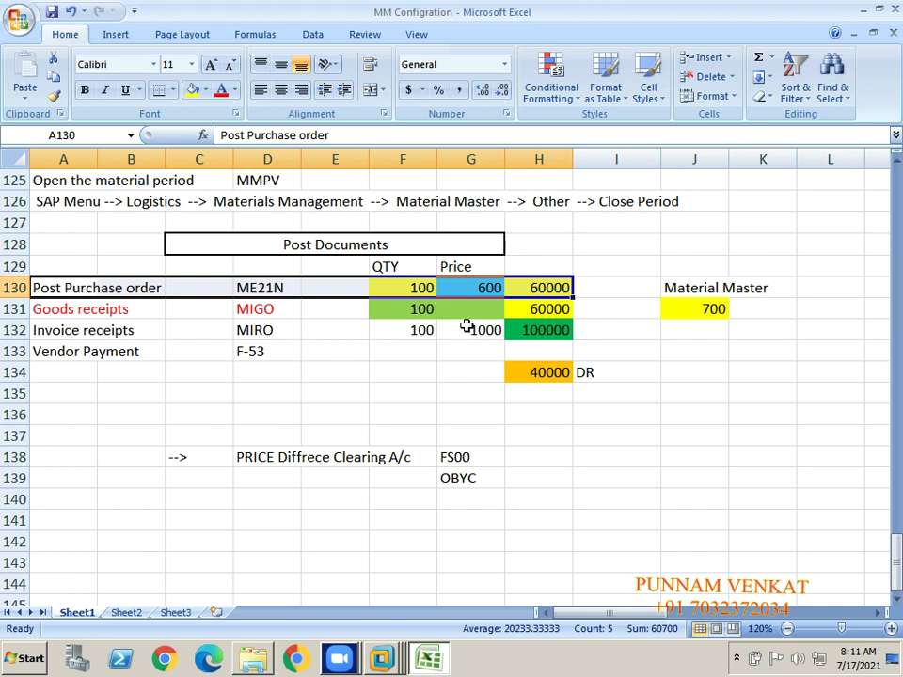
click(482, 290)
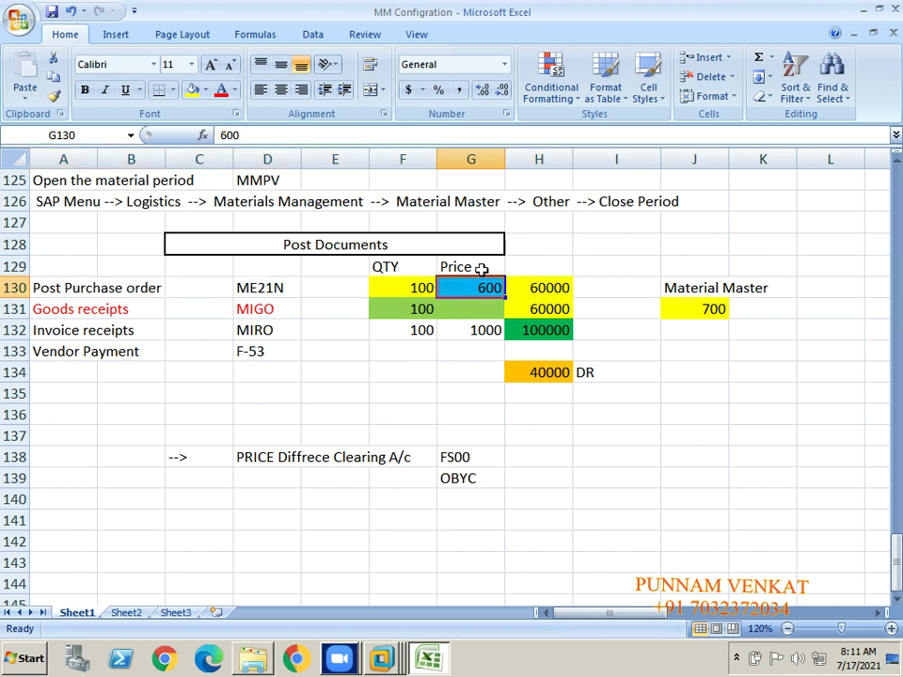
click(698, 287)
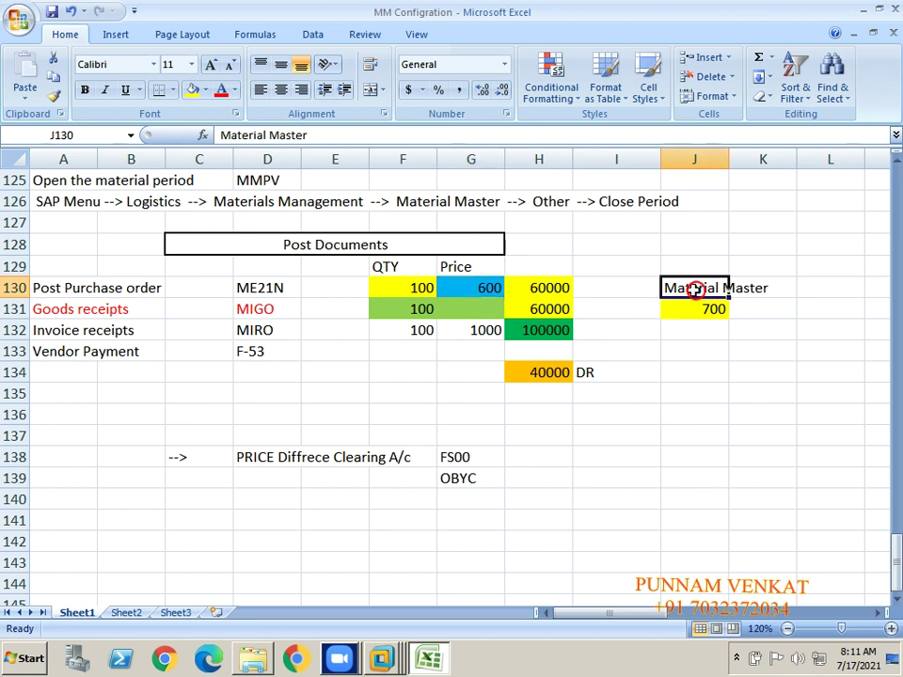
click(690, 314)
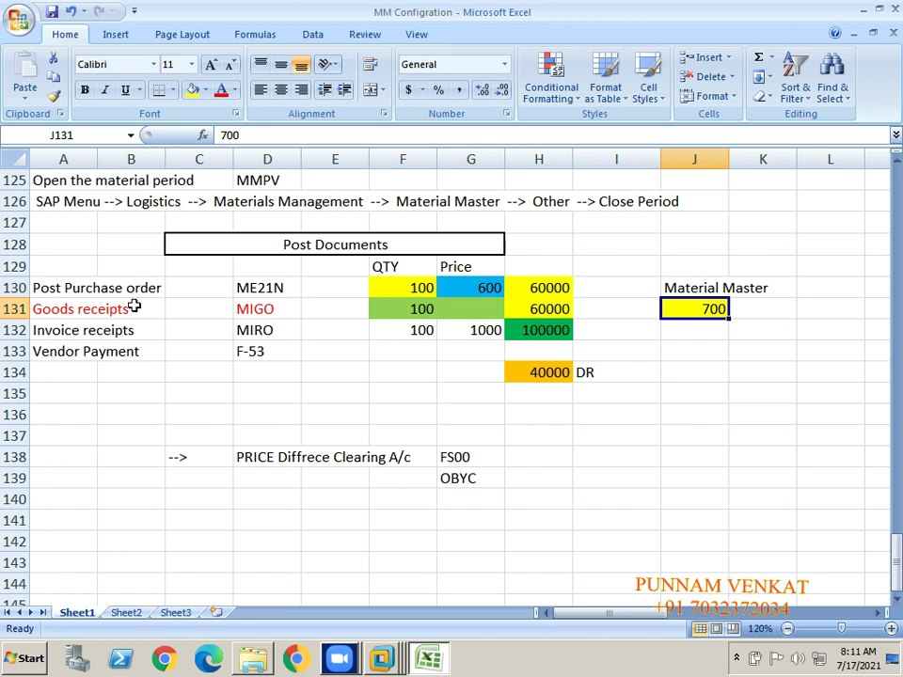
click(90, 291)
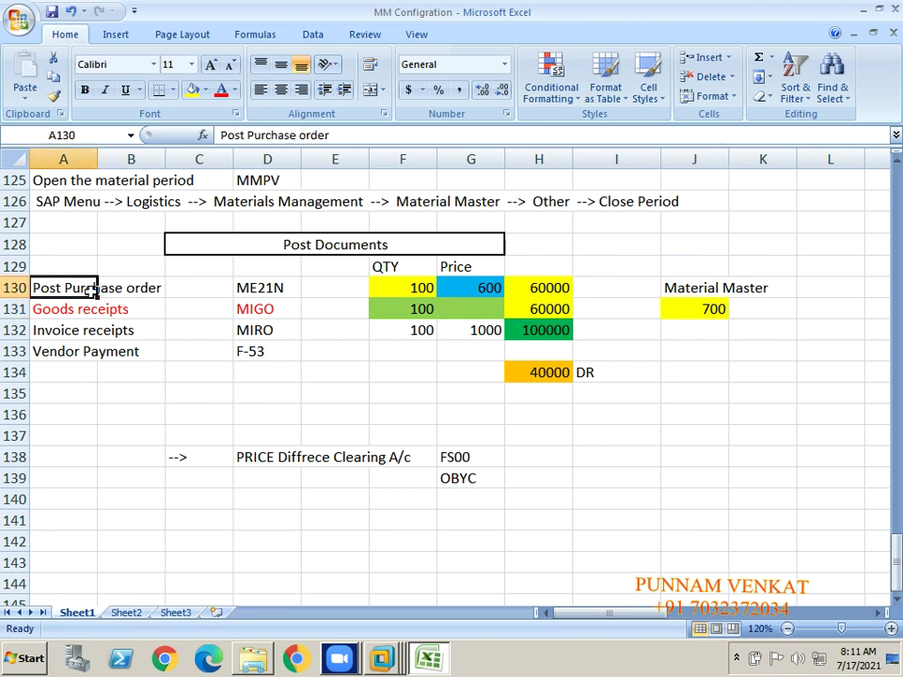
click(691, 288)
click(694, 307)
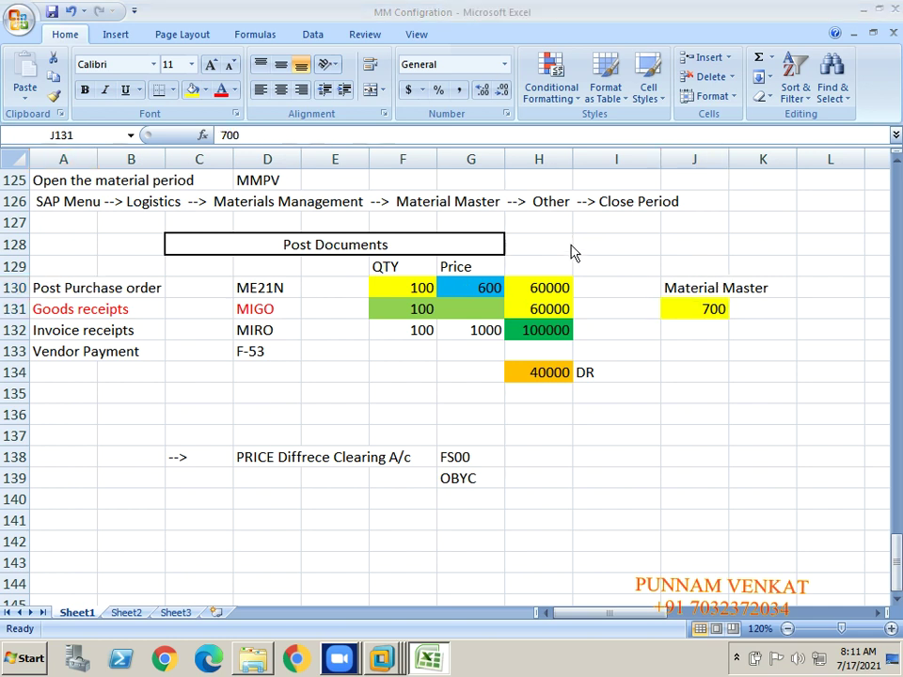
click(692, 291)
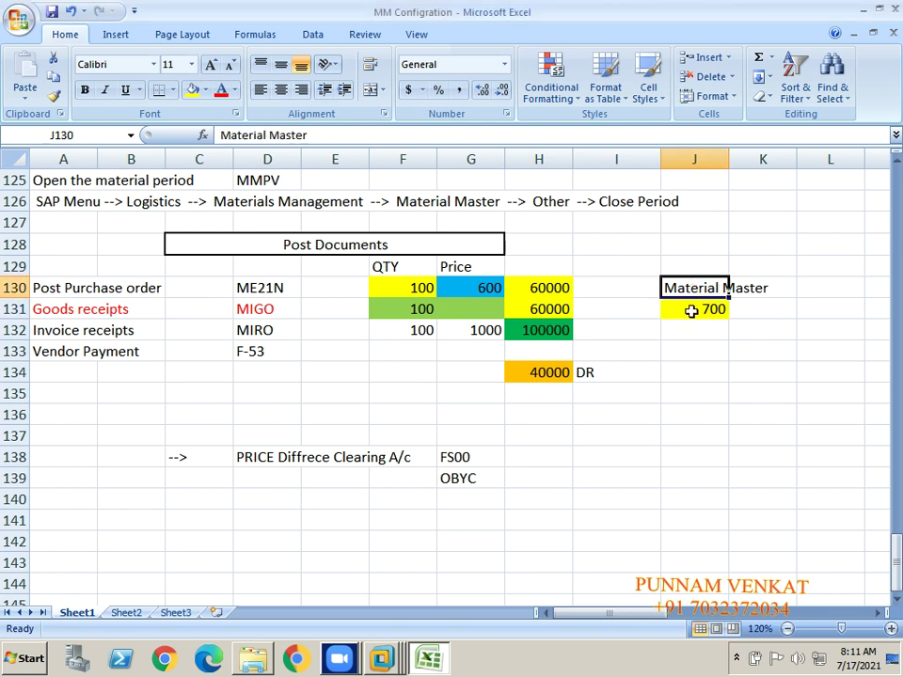
click(693, 309)
click(94, 292)
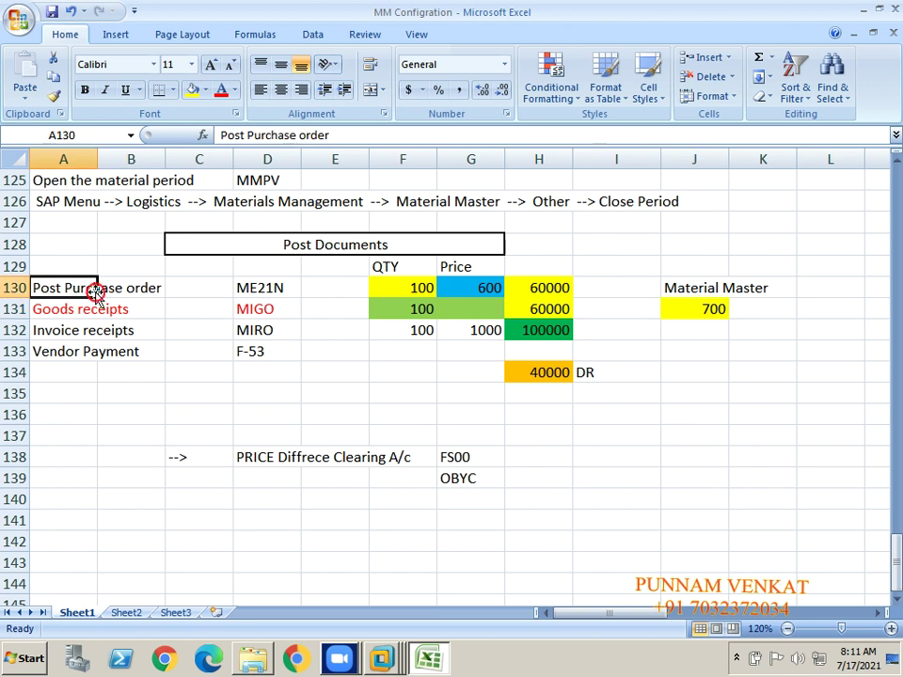
click(468, 291)
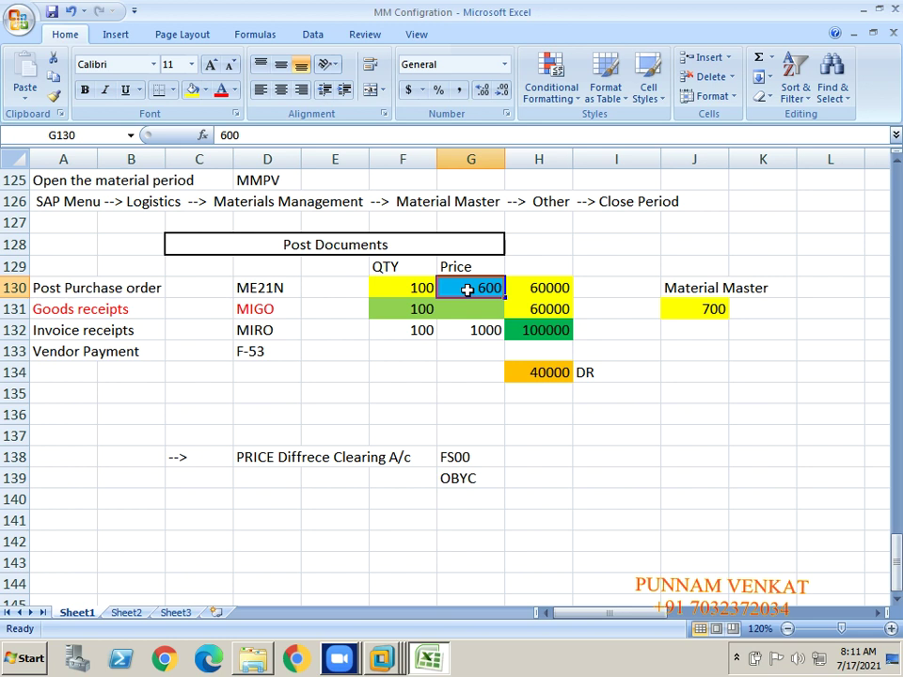
click(143, 290)
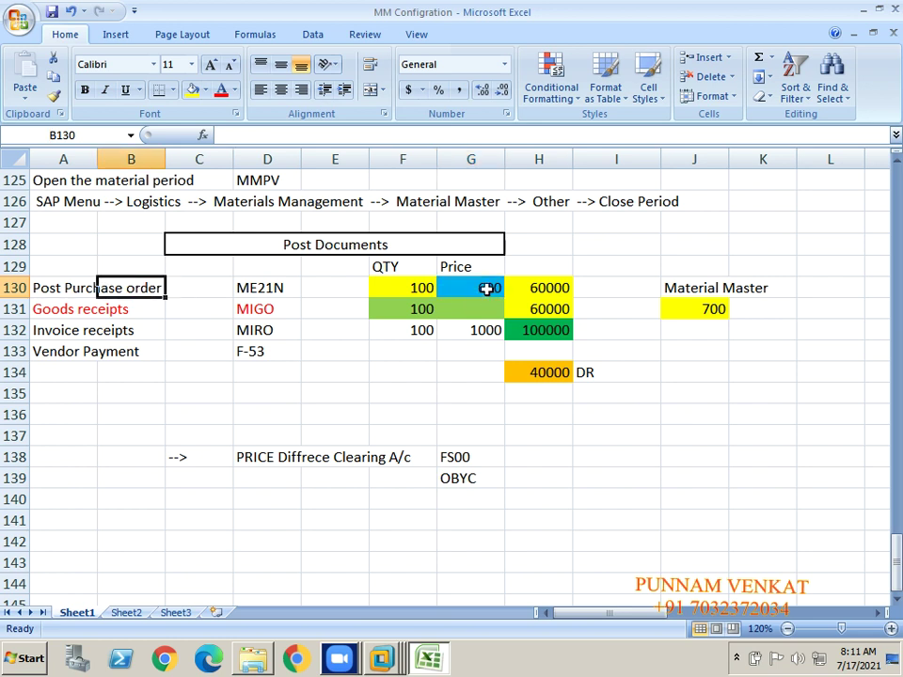
click(486, 290)
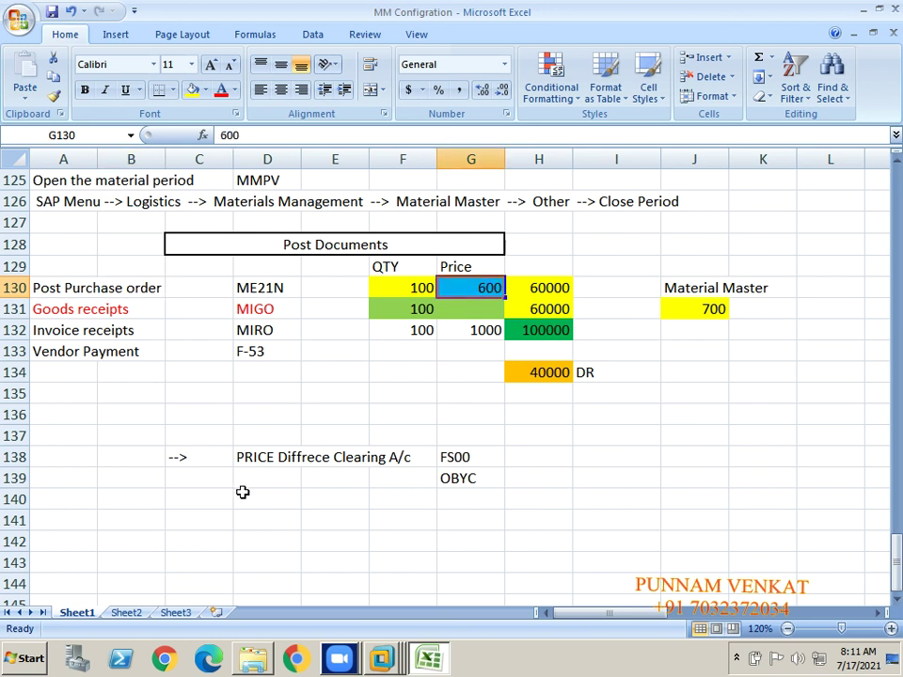
click(269, 459)
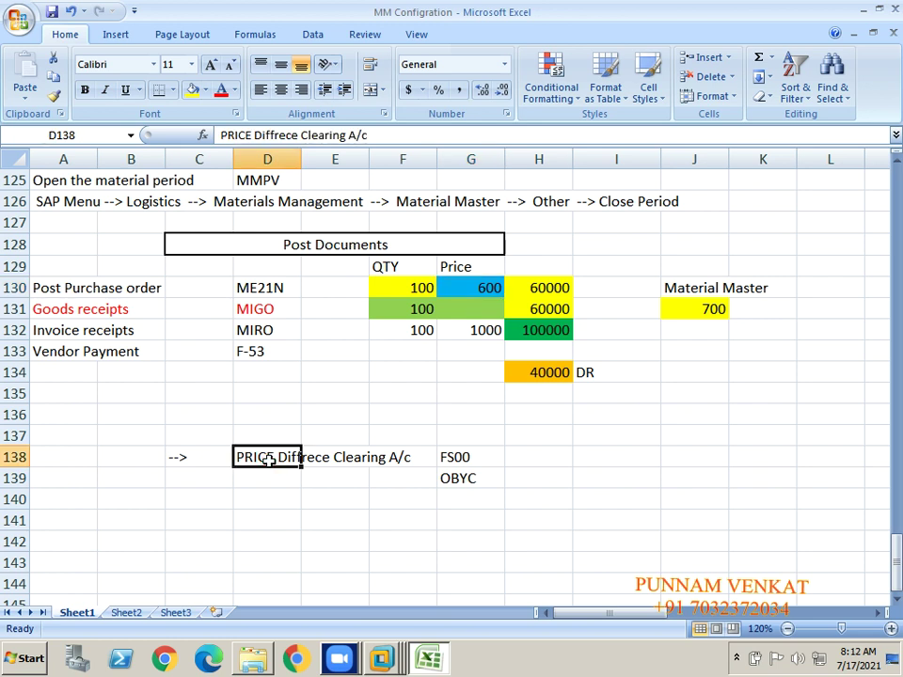
click(75, 292)
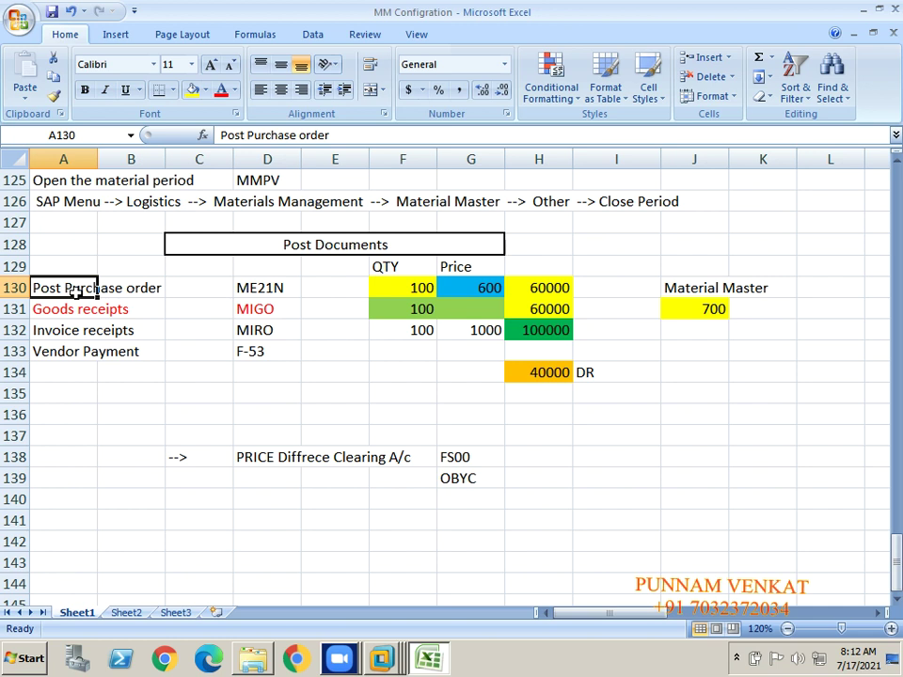
click(461, 284)
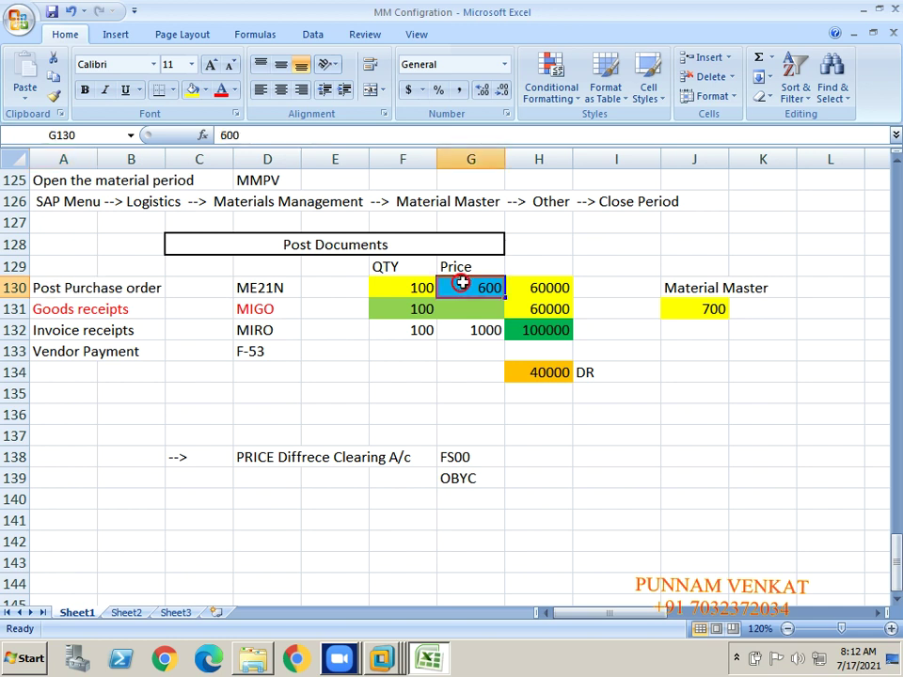
click(699, 303)
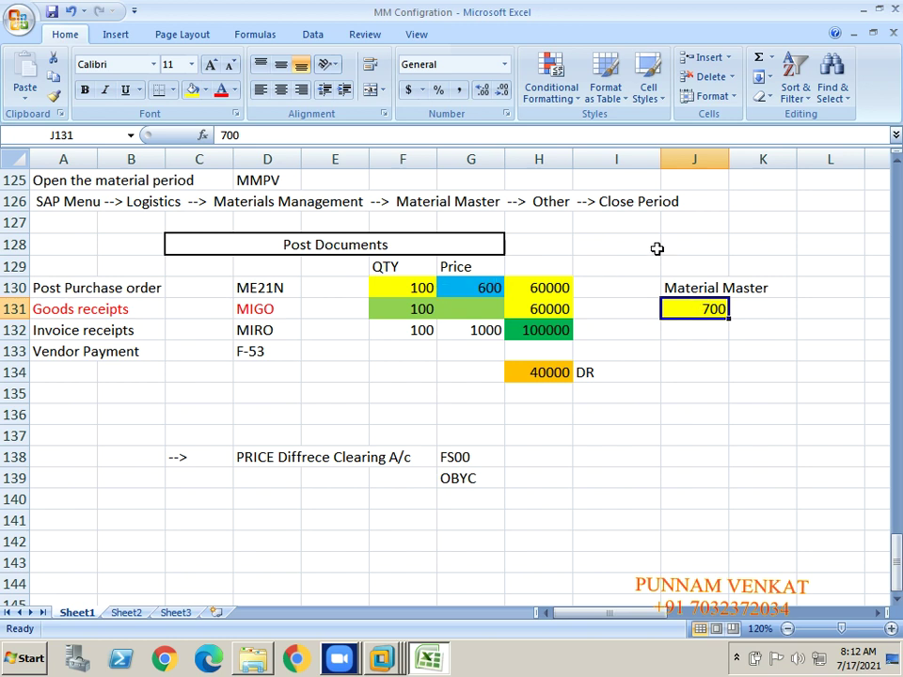
click(259, 463)
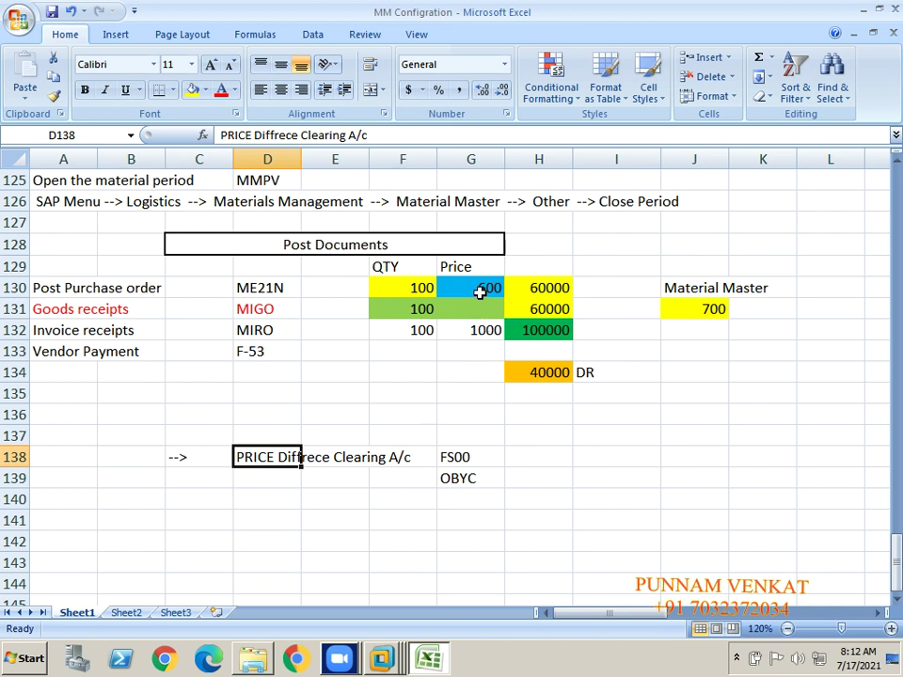
click(480, 292)
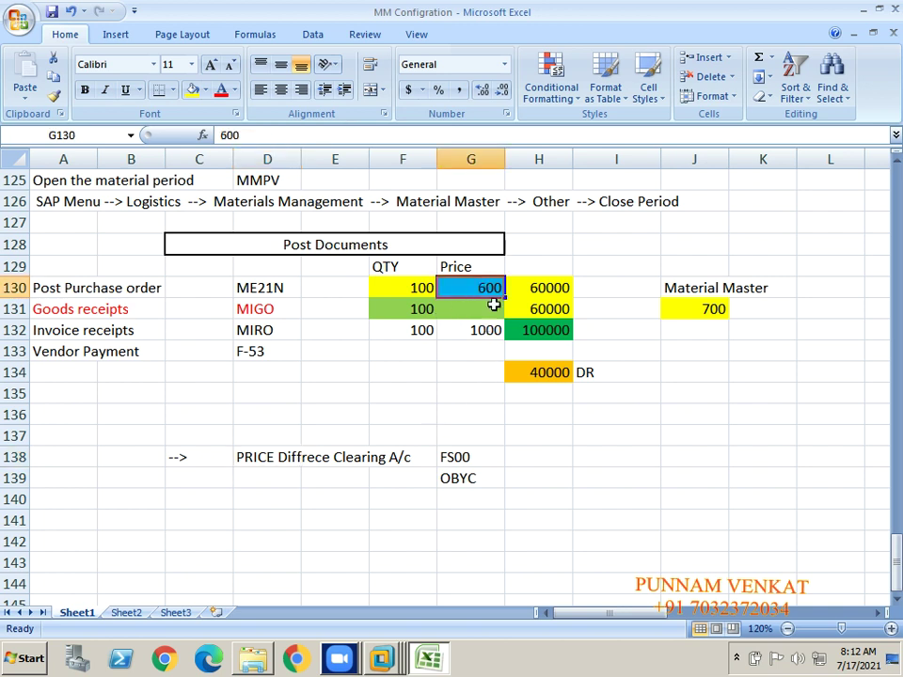
click(534, 286)
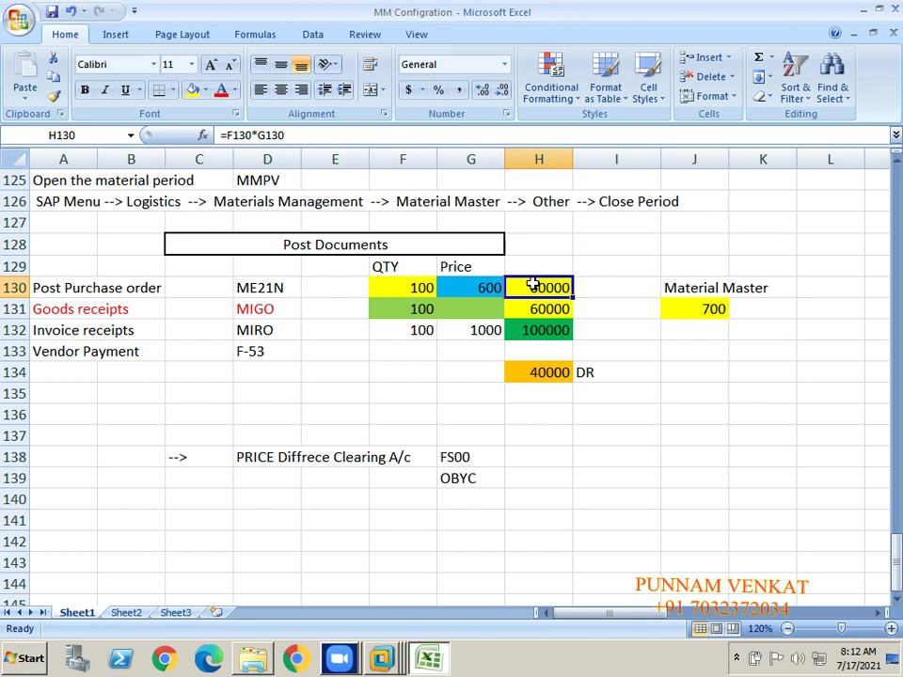
click(55, 312)
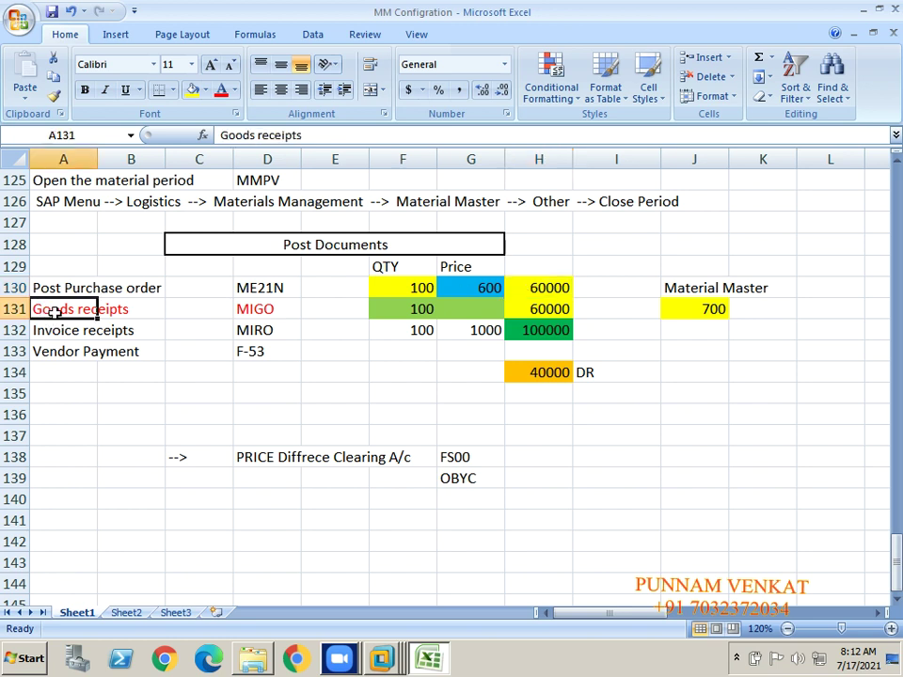
click(461, 310)
click(111, 310)
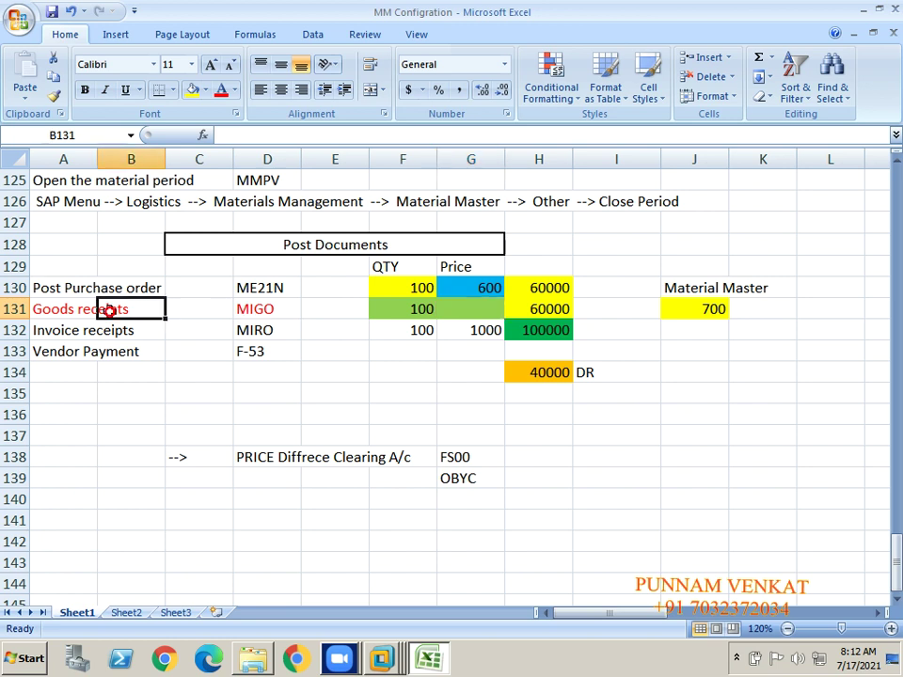
click(493, 310)
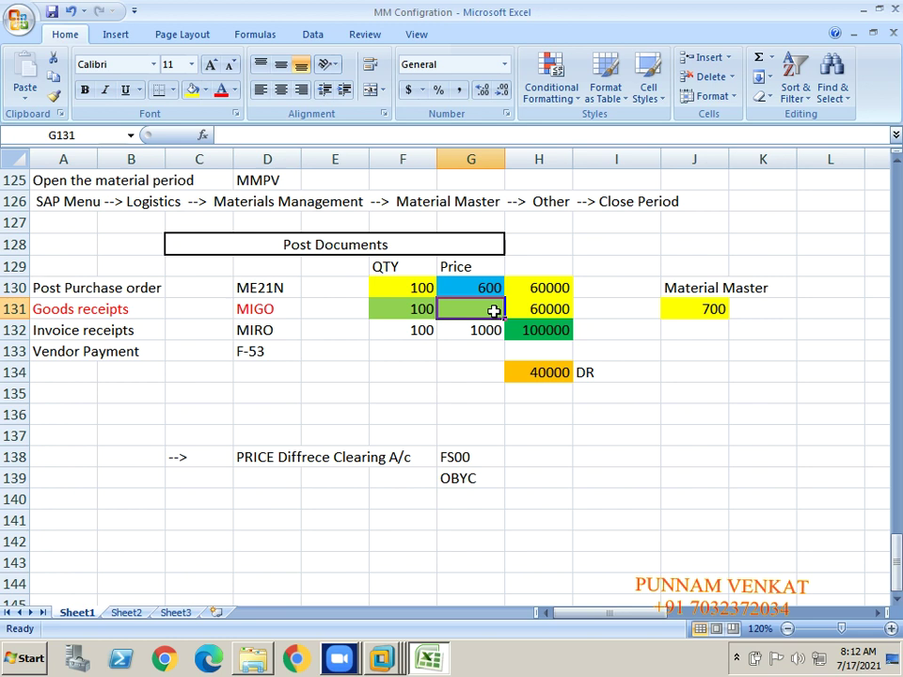
click(82, 310)
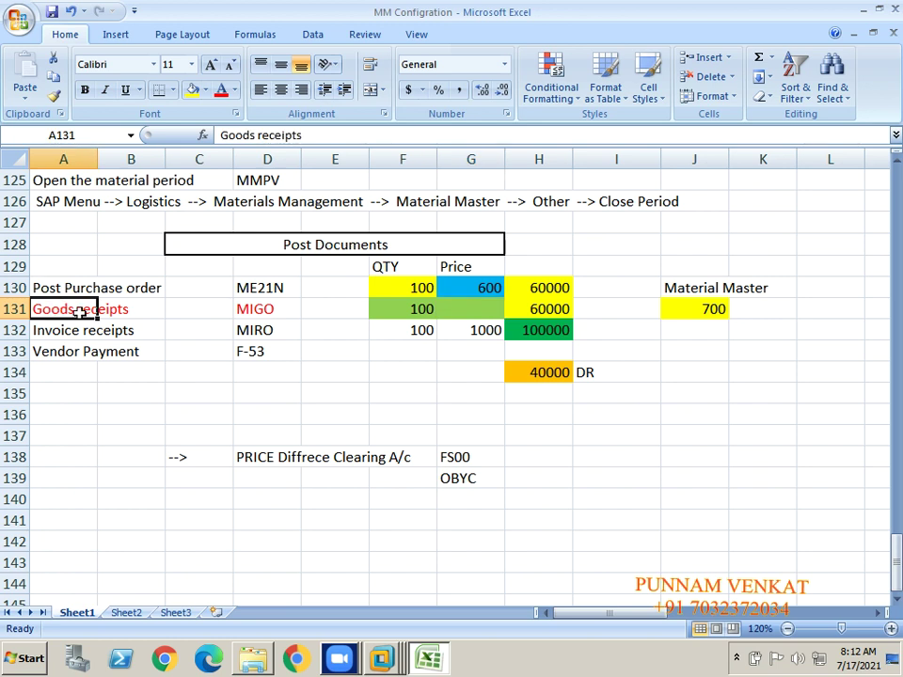
click(485, 306)
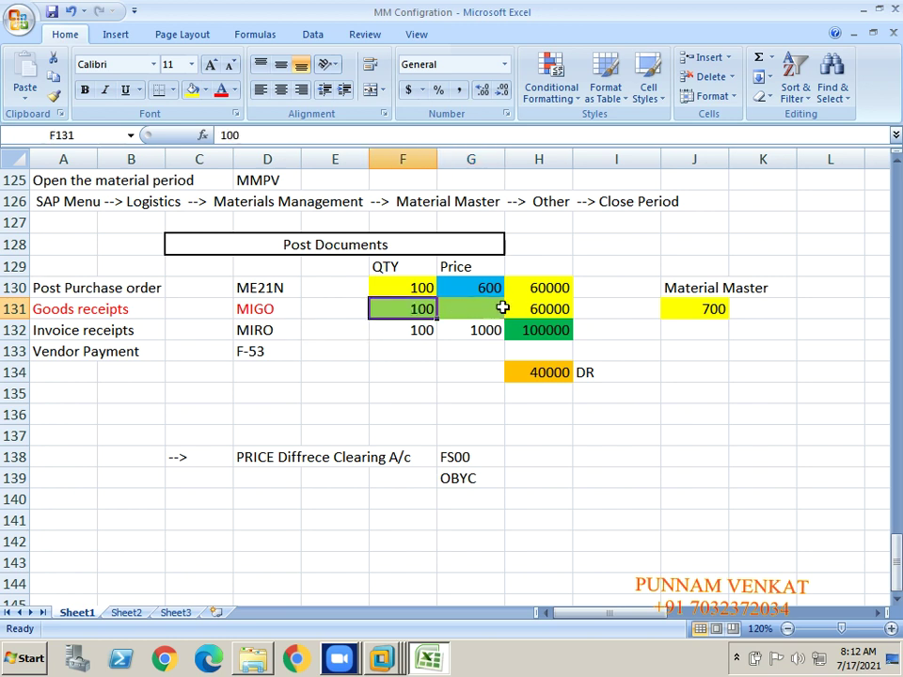
click(536, 308)
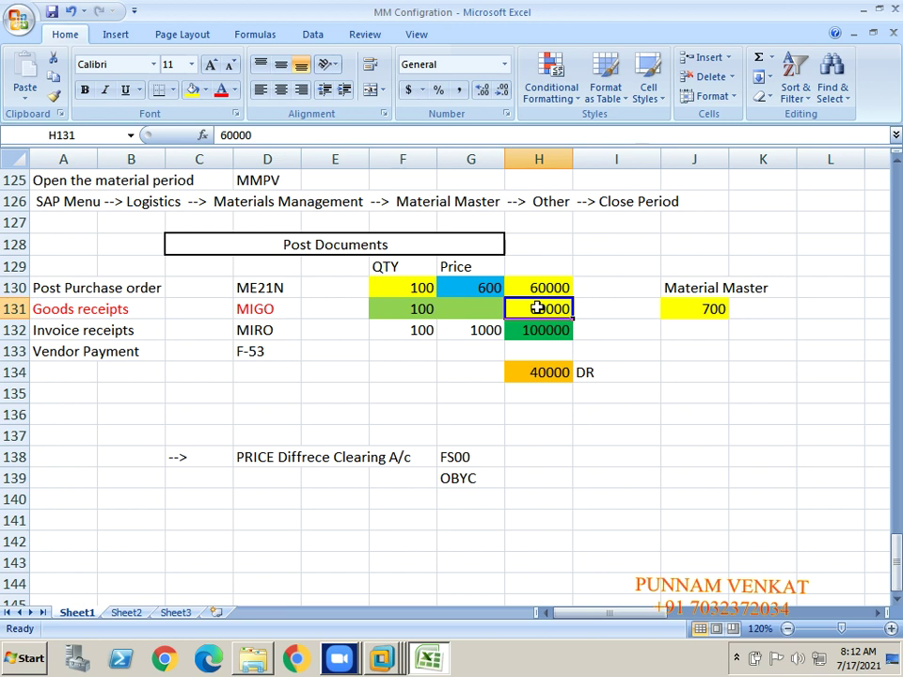
click(536, 288)
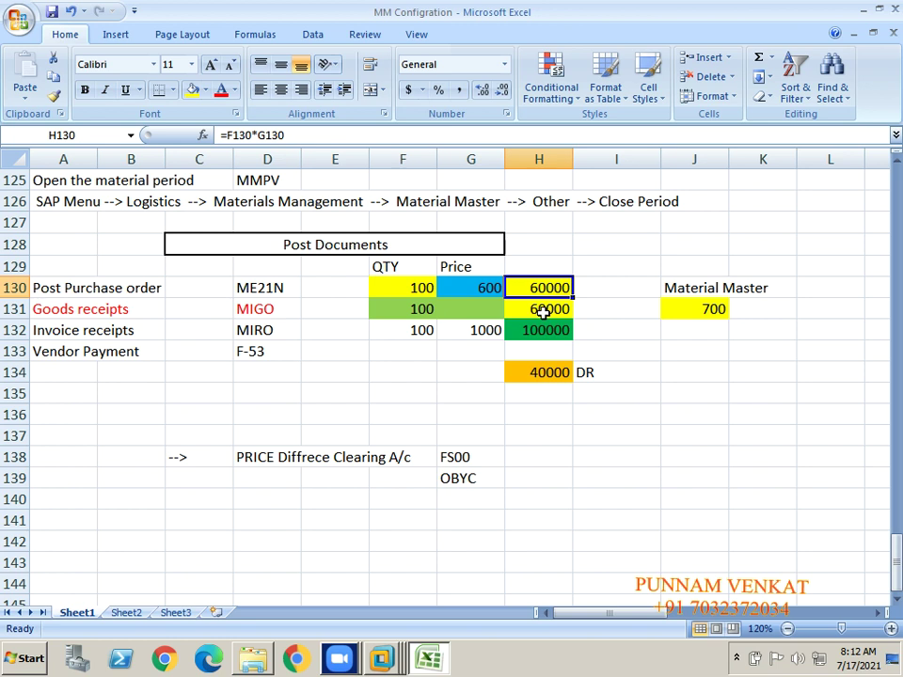
click(543, 312)
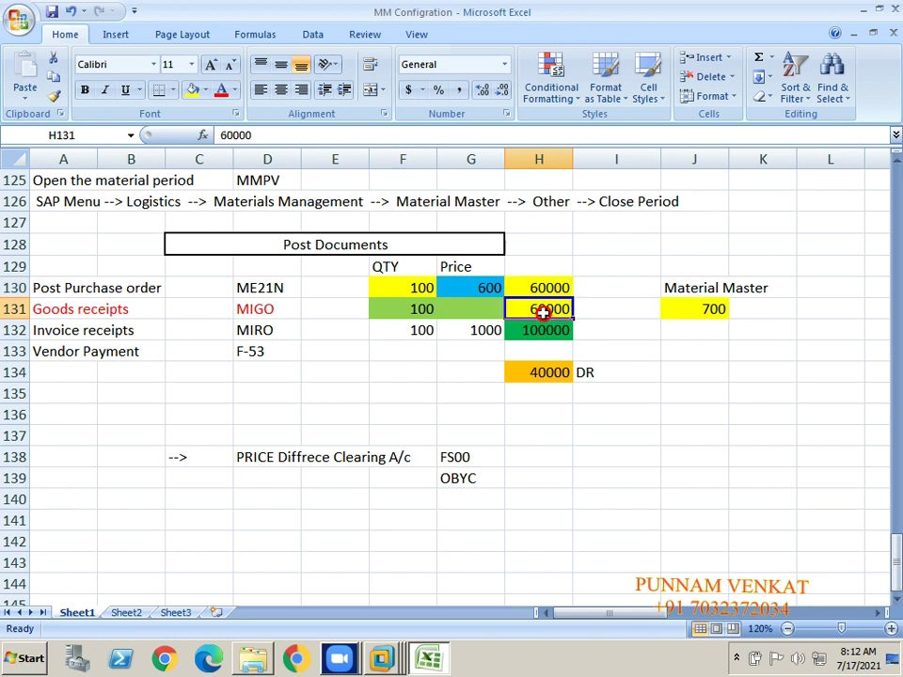
click(473, 308)
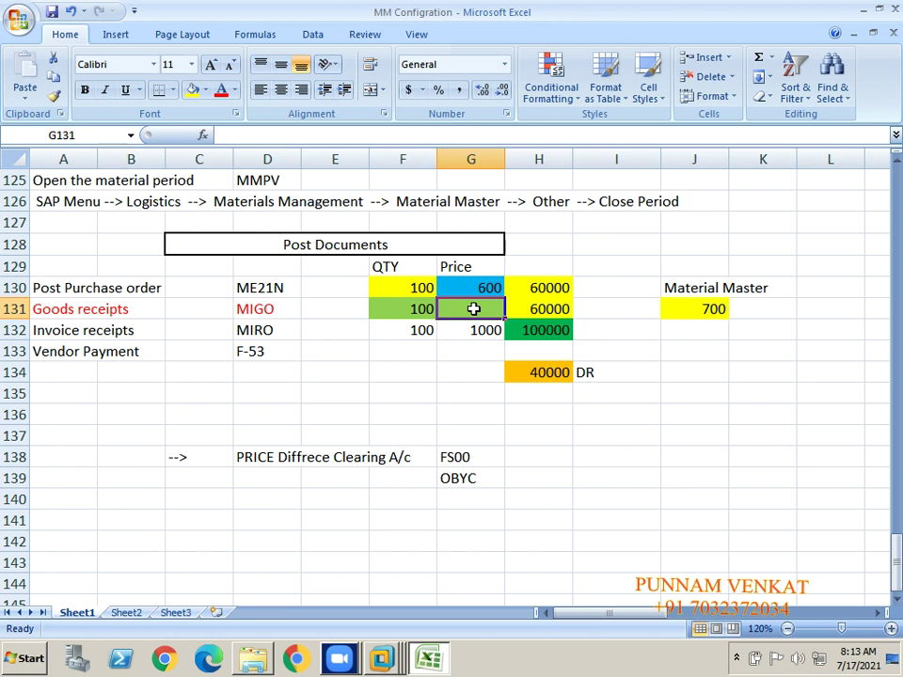
click(56, 313)
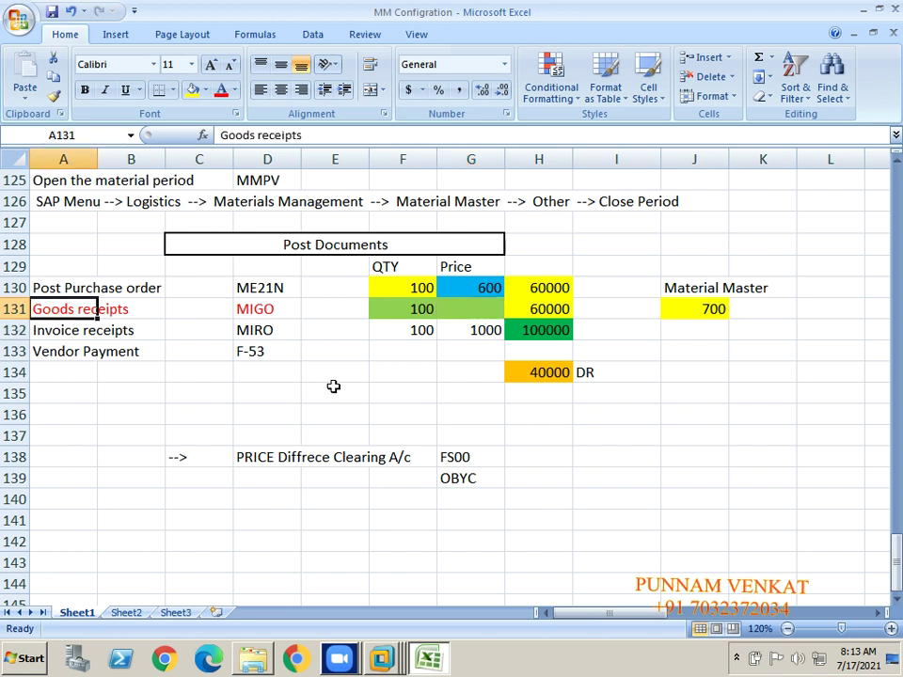
click(422, 335)
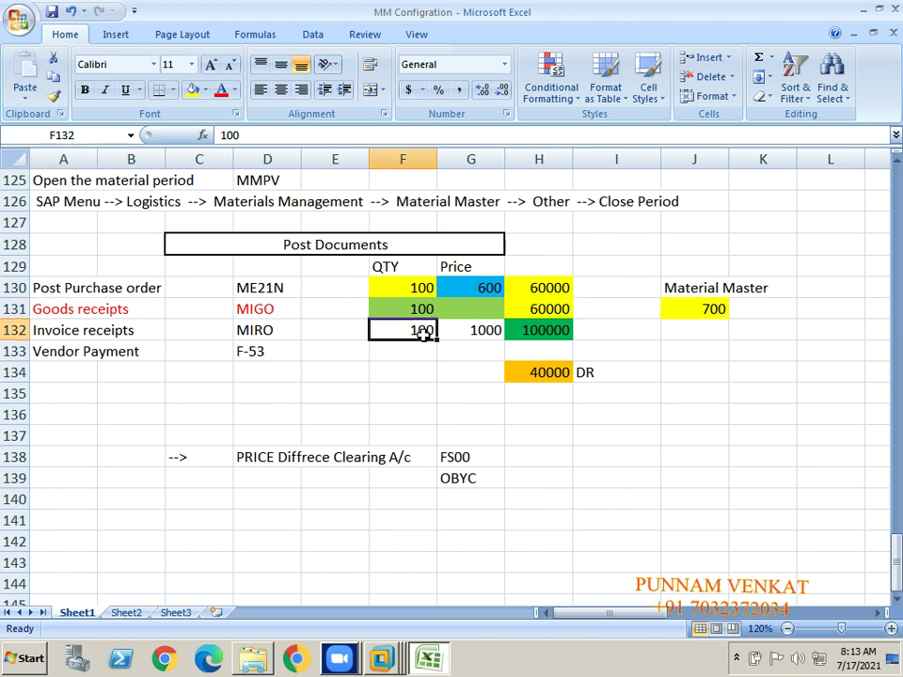
click(115, 290)
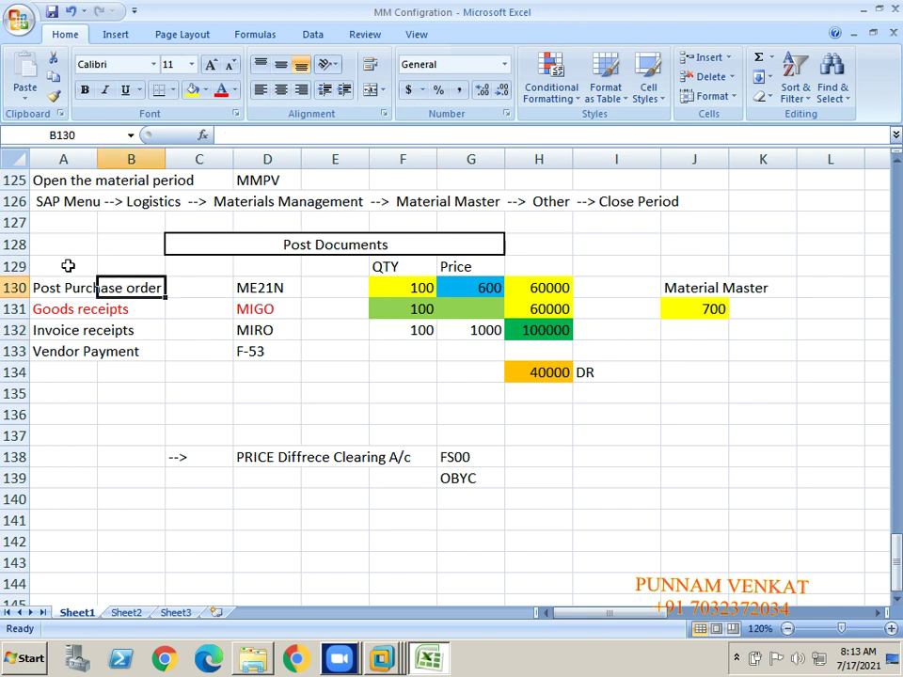
click(484, 289)
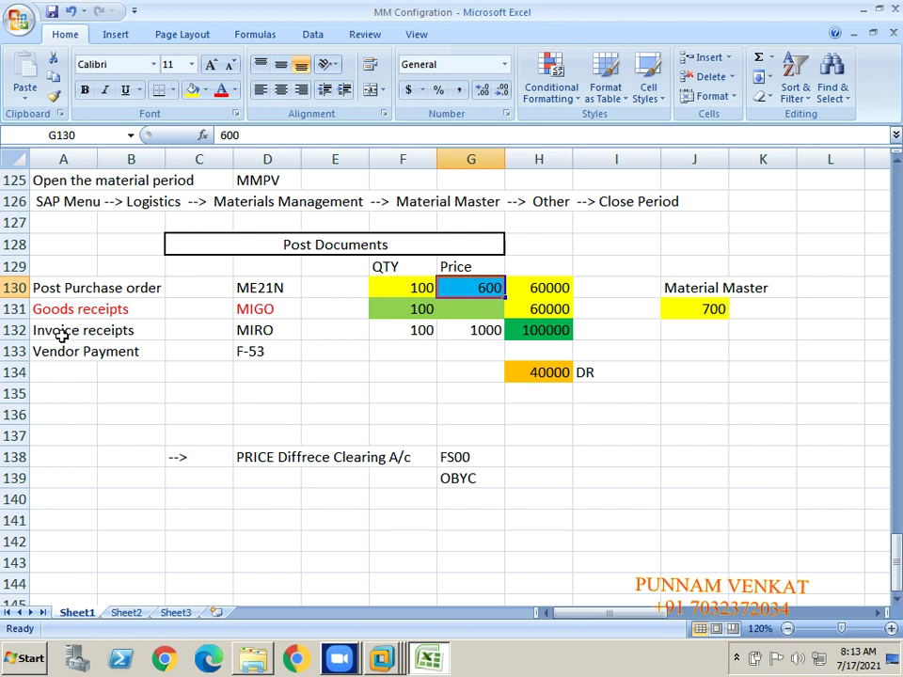
click(65, 335)
key(shift+Right)
key(shift+Right)
key(shift+Right)
key(shift+Right)
key(shift+Right)
key(shift+Right)
key(shift+Right)
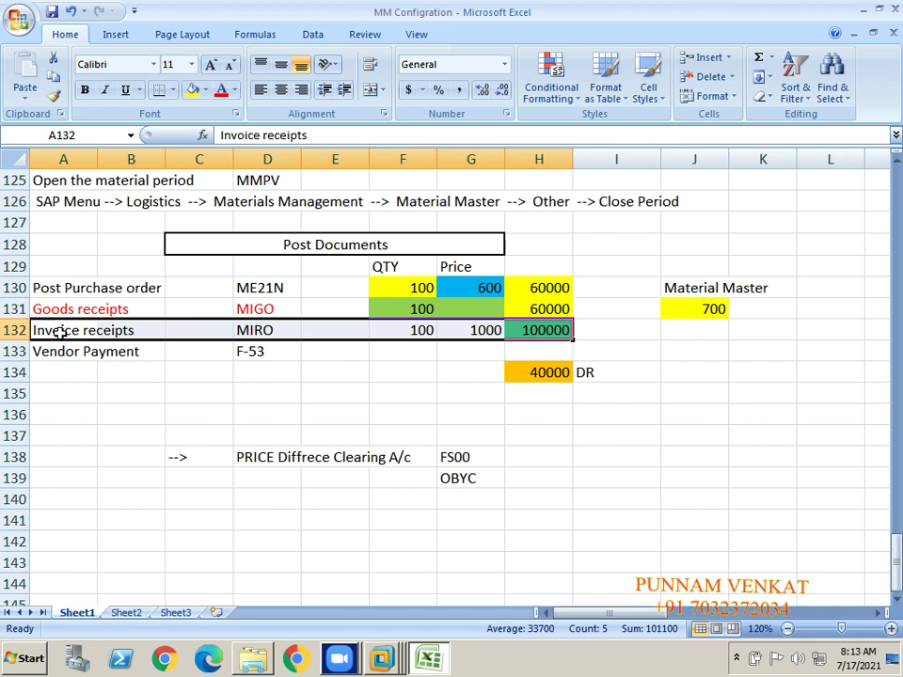
click(489, 331)
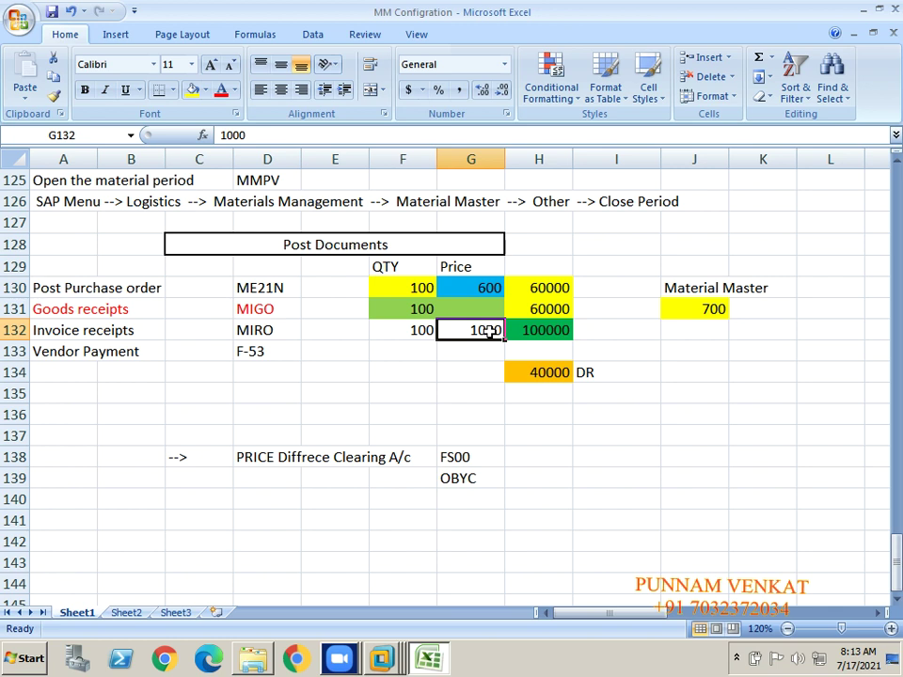
click(485, 288)
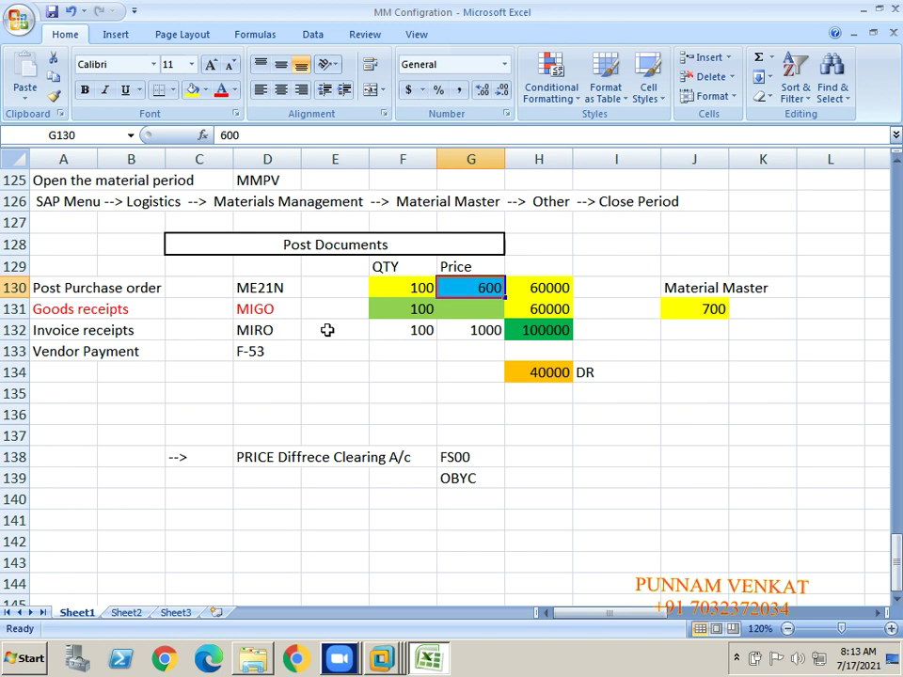
click(127, 335)
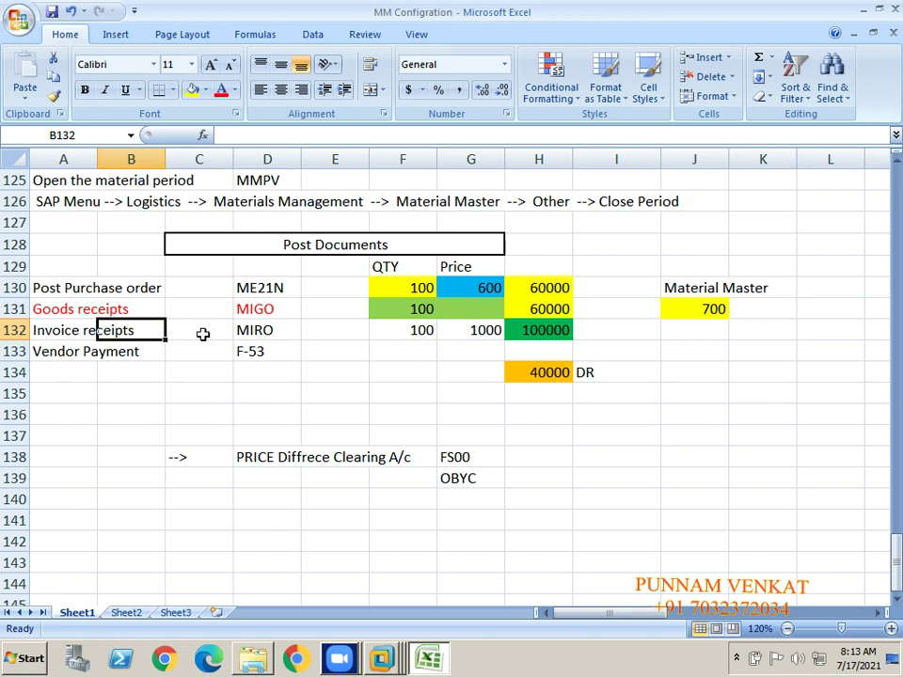
click(485, 330)
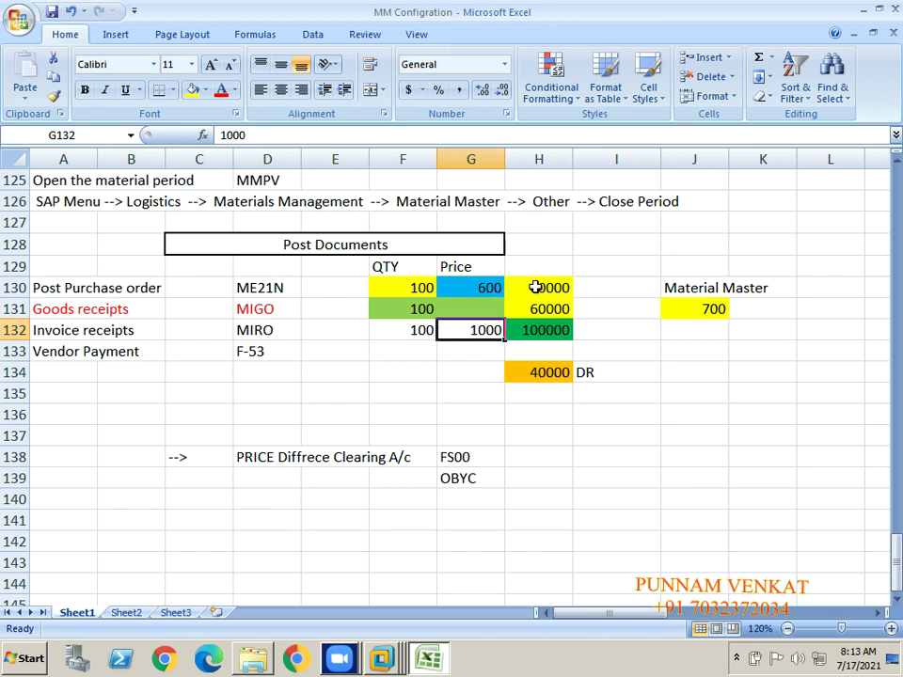
click(535, 288)
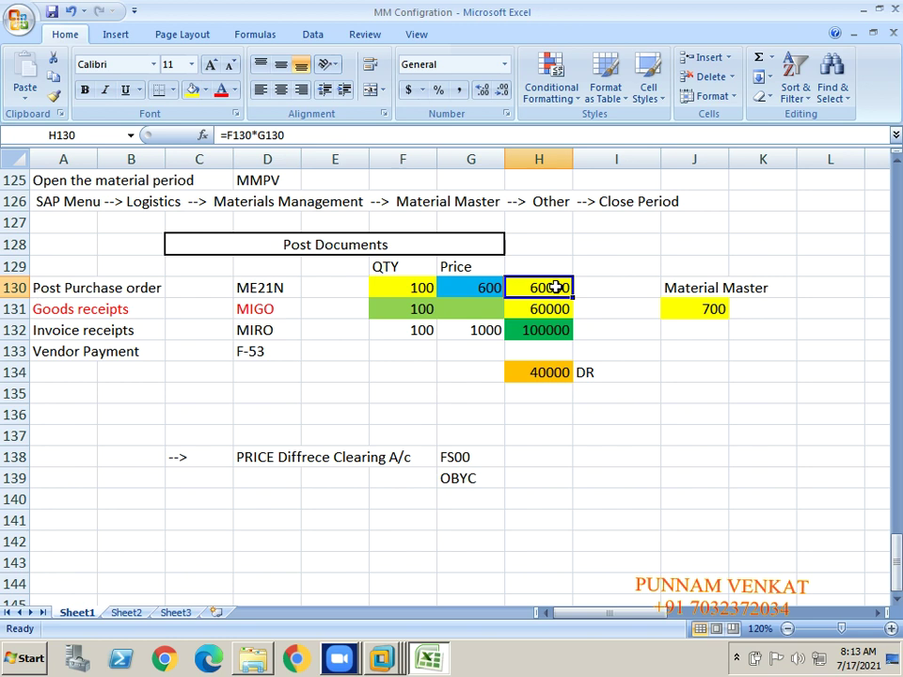
click(113, 333)
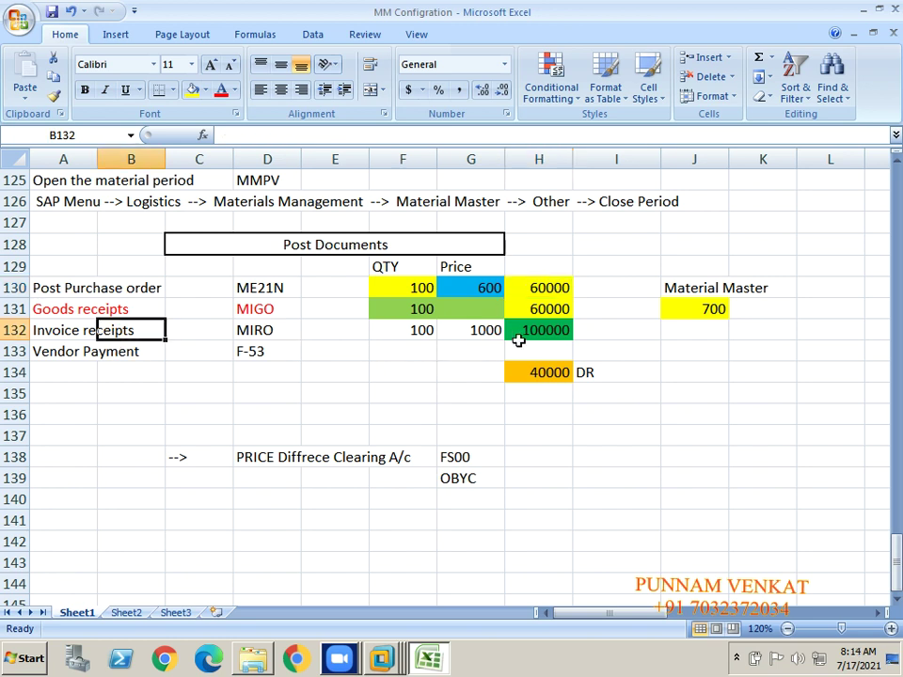
click(541, 334)
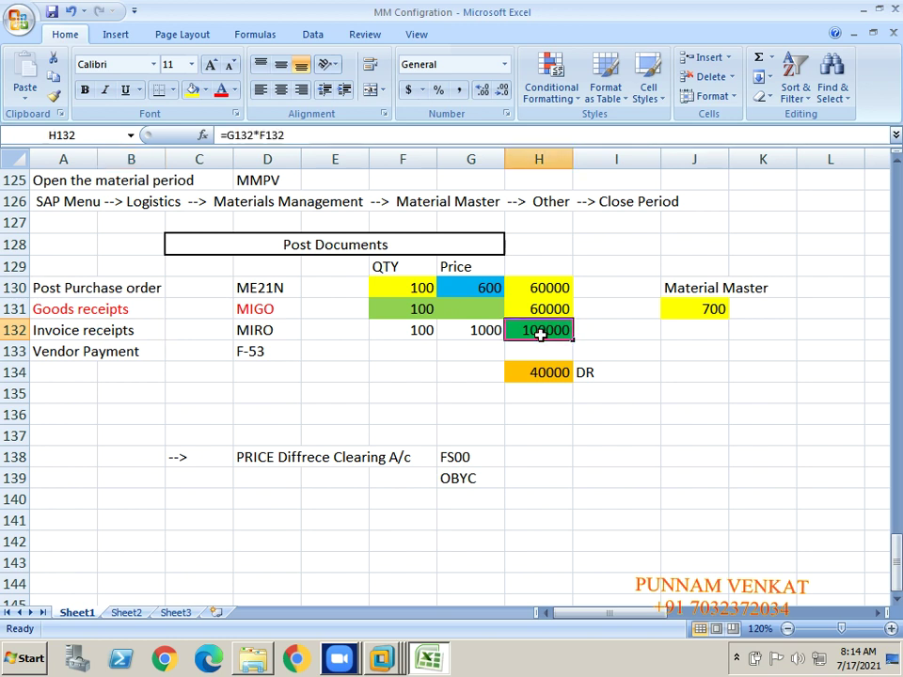
click(541, 372)
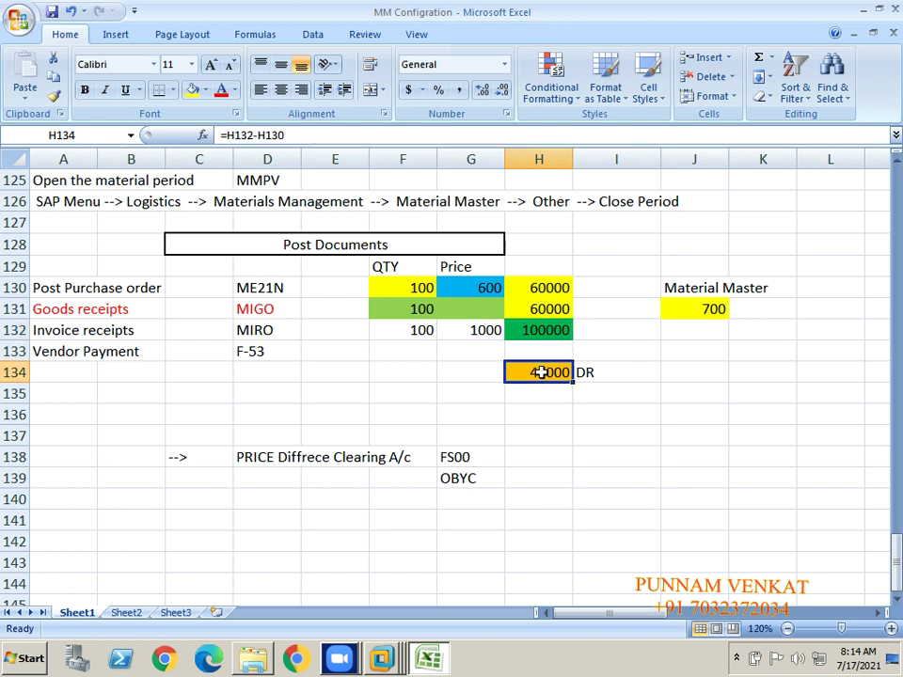
click(256, 454)
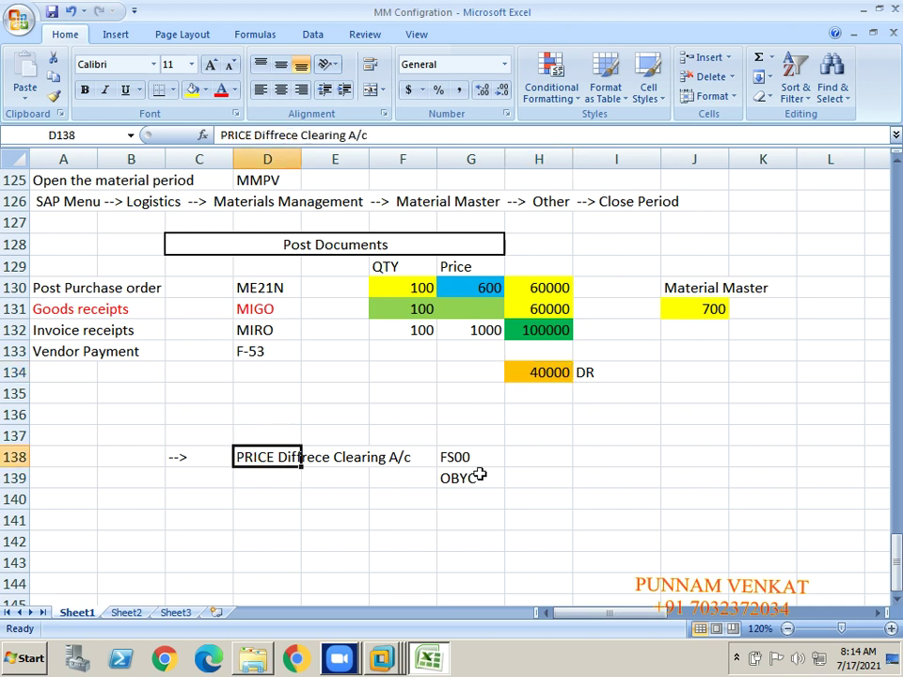
click(599, 374)
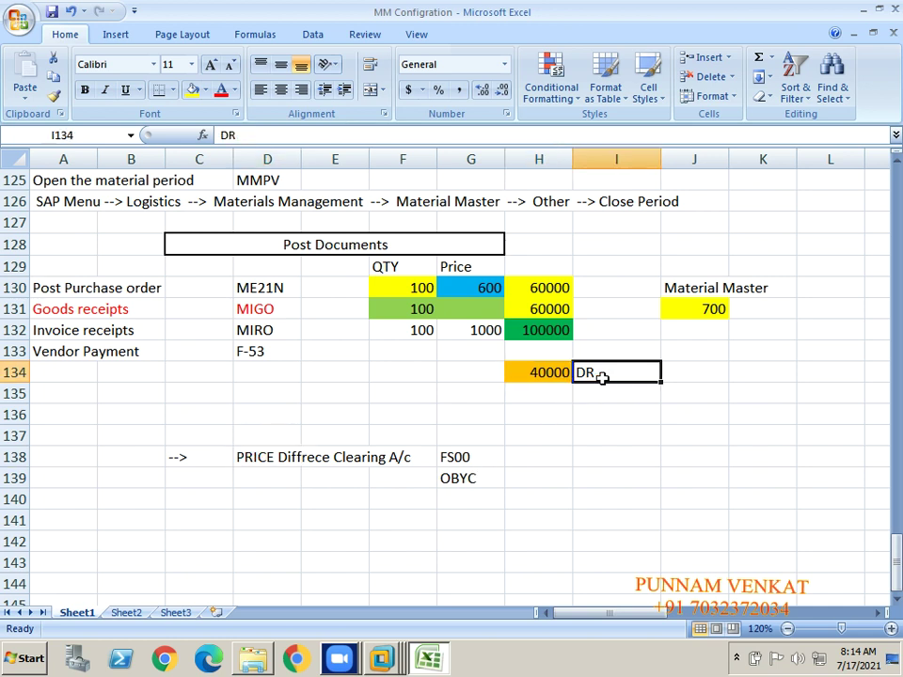
click(551, 375)
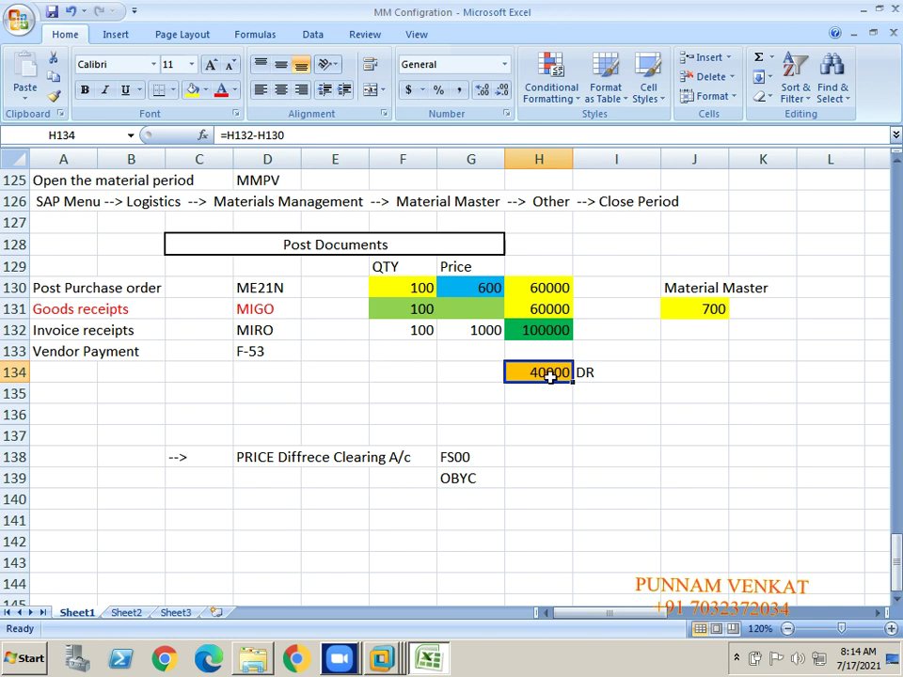
click(603, 376)
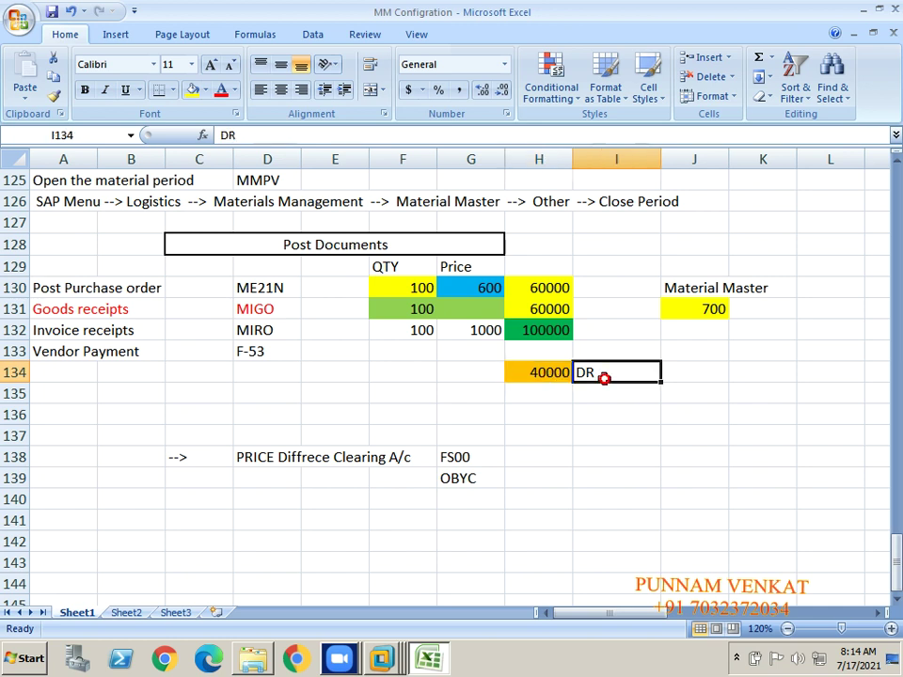
click(274, 461)
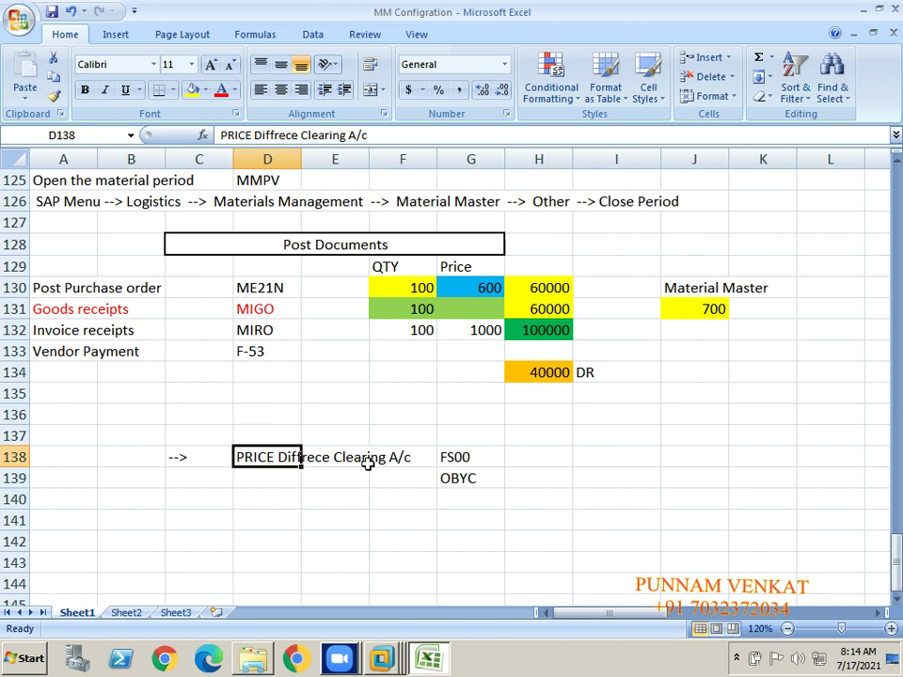
click(602, 376)
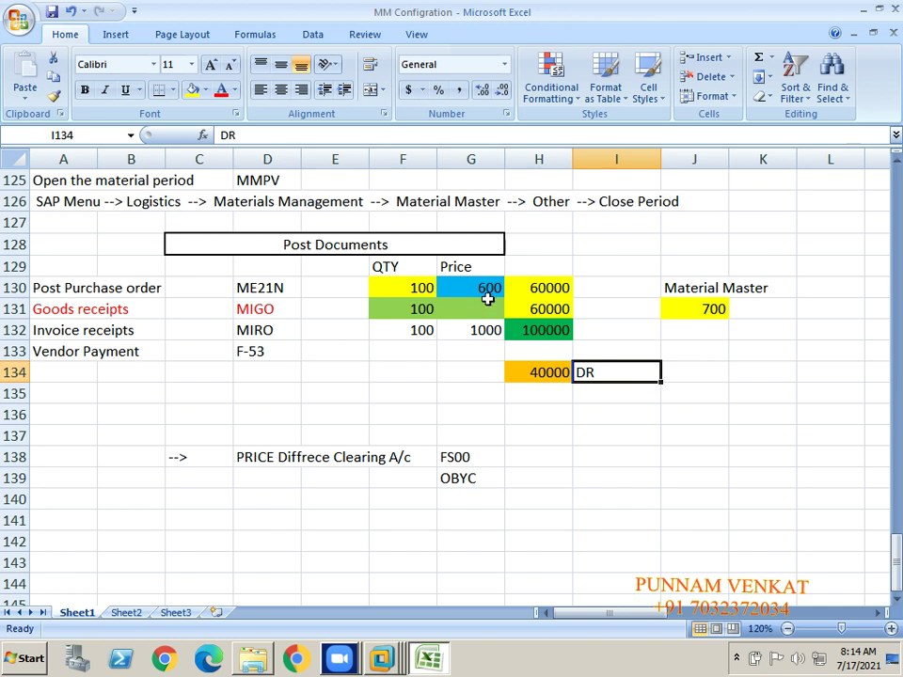
click(484, 293)
Step: Change the invoice price in G132 to 200 and review the 600 PO price and difference formula
click(481, 335)
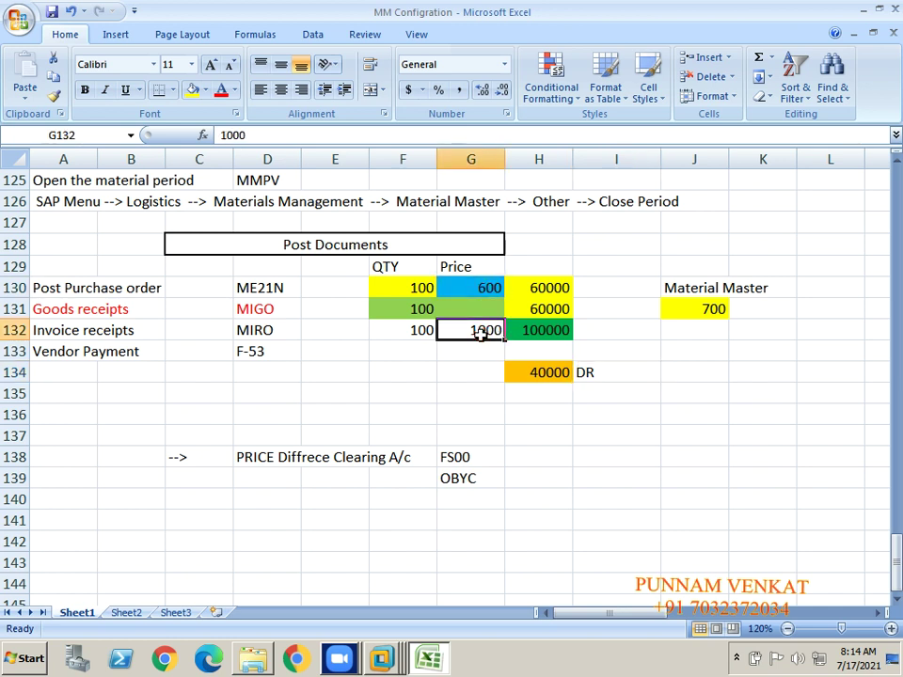
text(200)
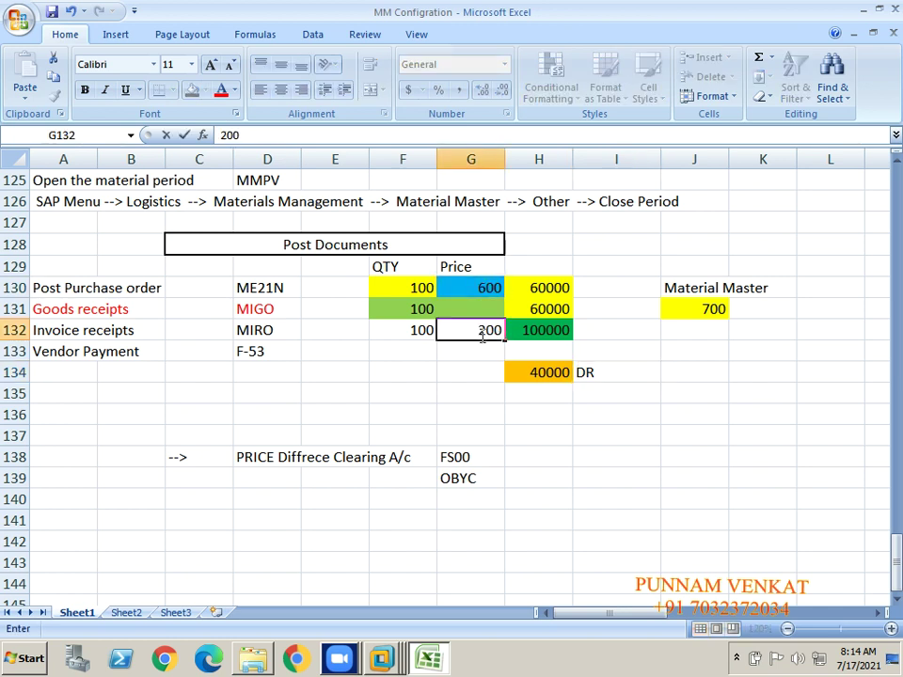
key(Return)
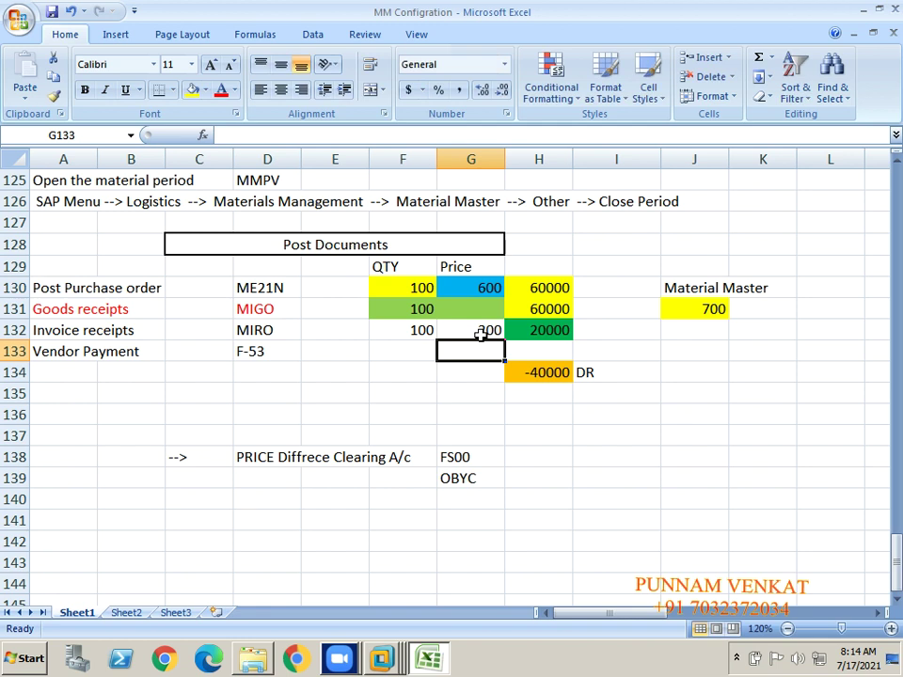
click(69, 291)
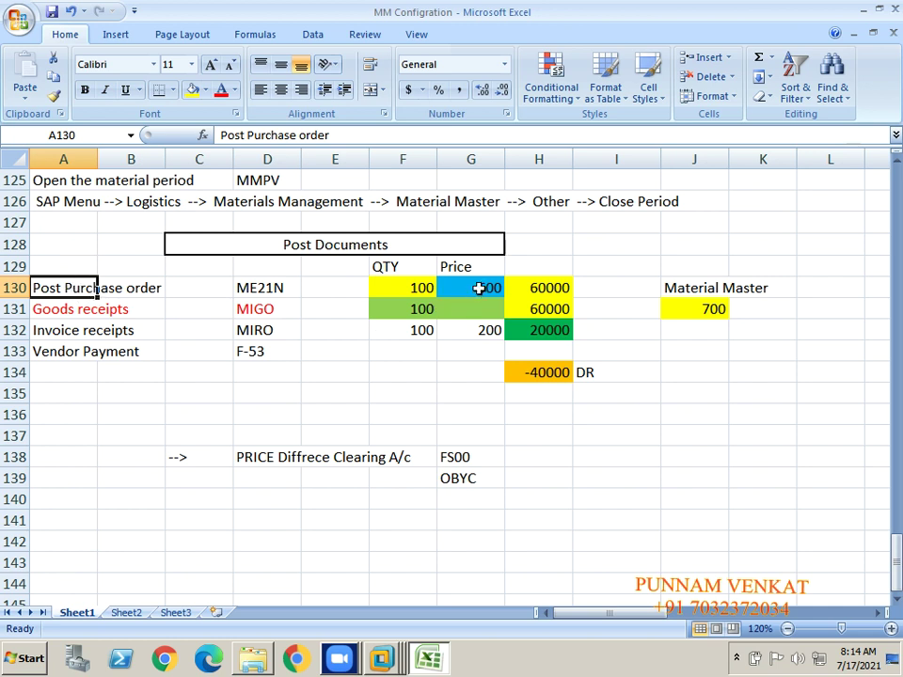
click(478, 288)
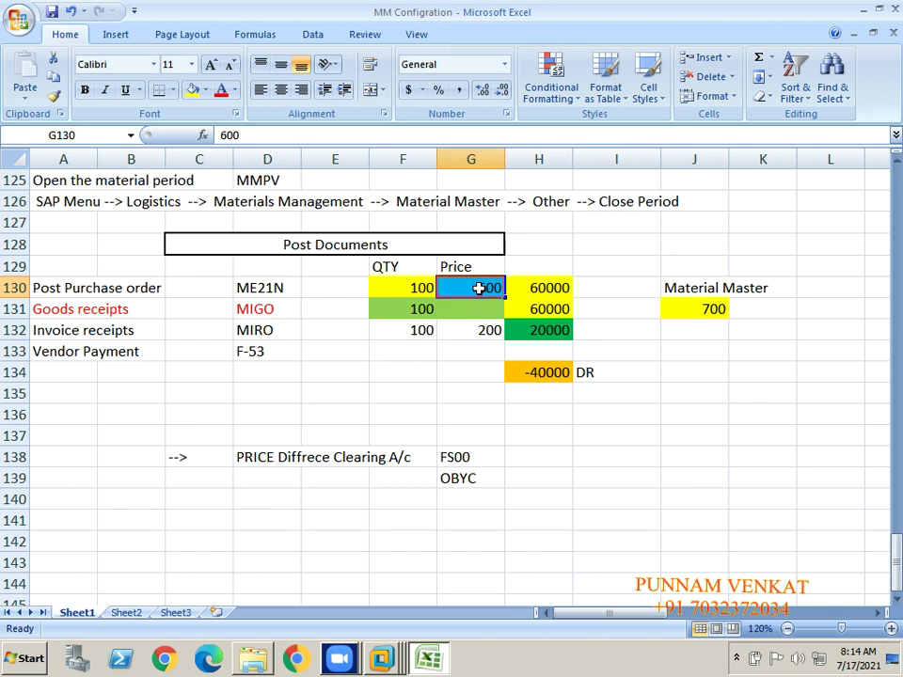
click(70, 337)
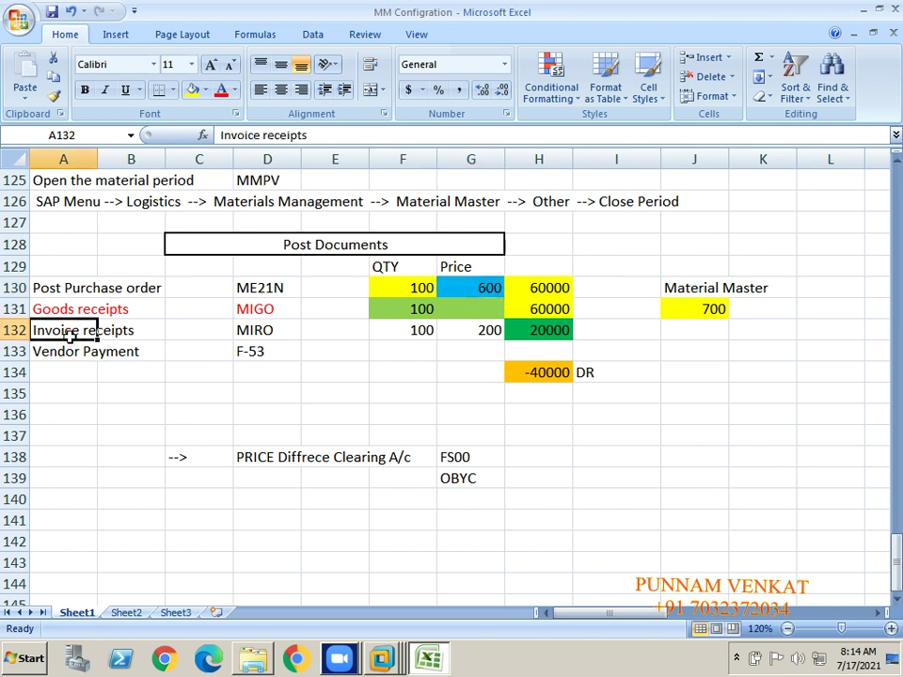
click(488, 331)
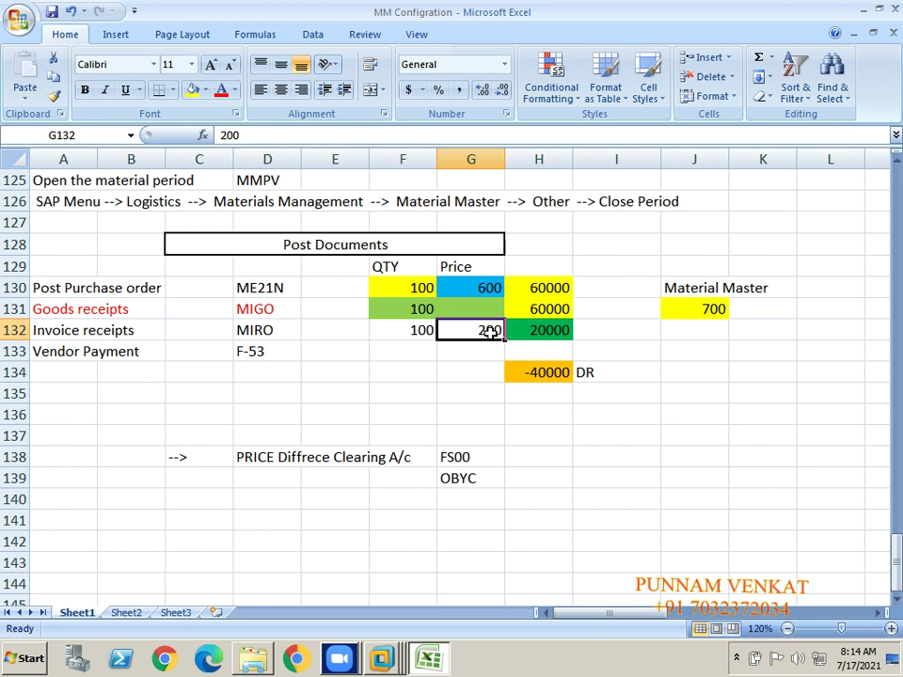
click(552, 374)
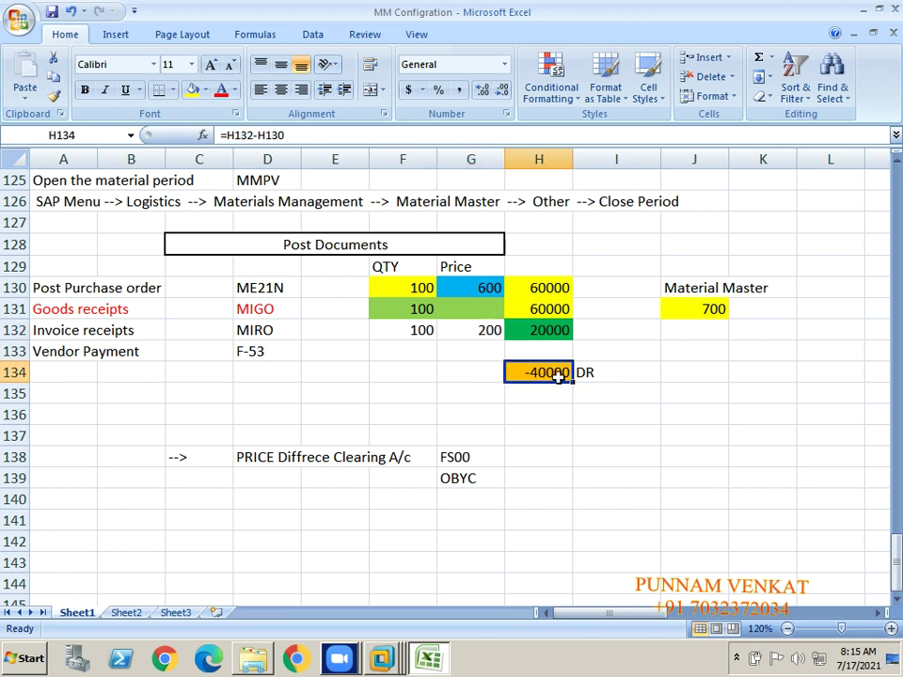
Step: Relabel the -40000 difference in I134 as CR instead of DR
click(608, 375)
text(cr)
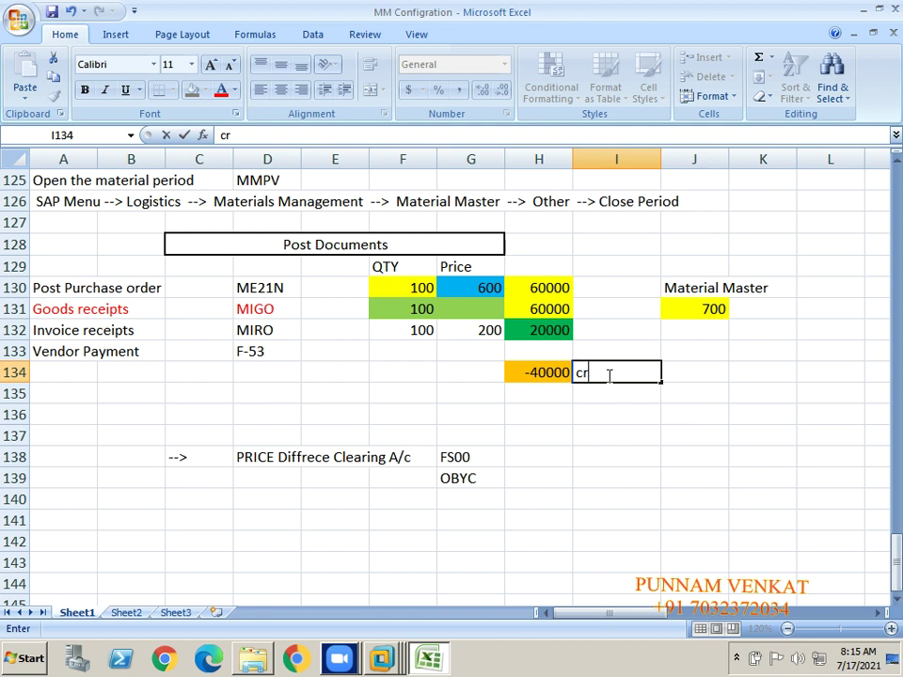
key(BackSpace)
key(BackSpace)
text(CR)
key(Return)
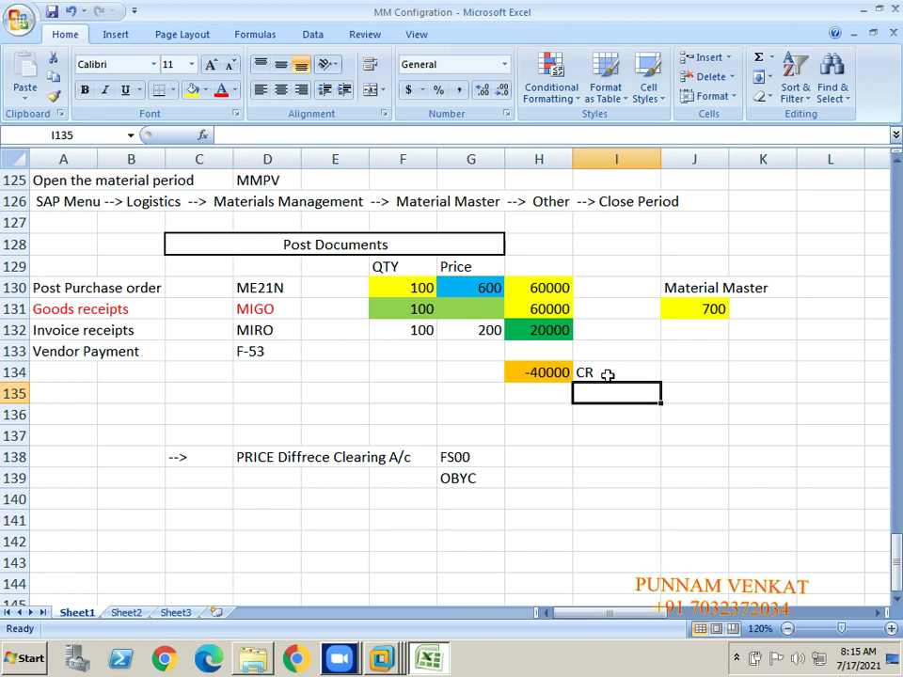
click(152, 288)
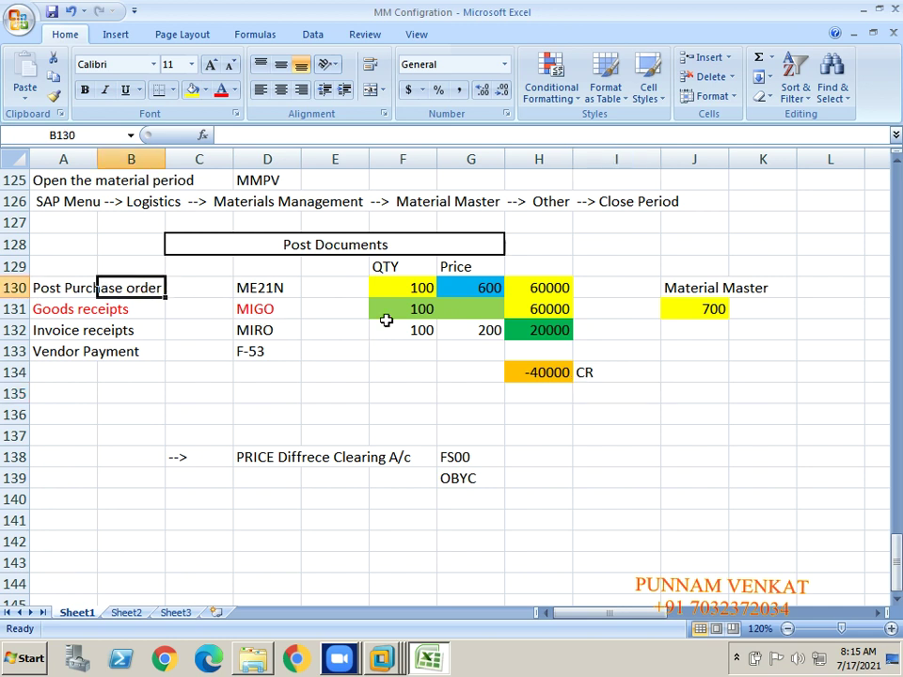
click(555, 297)
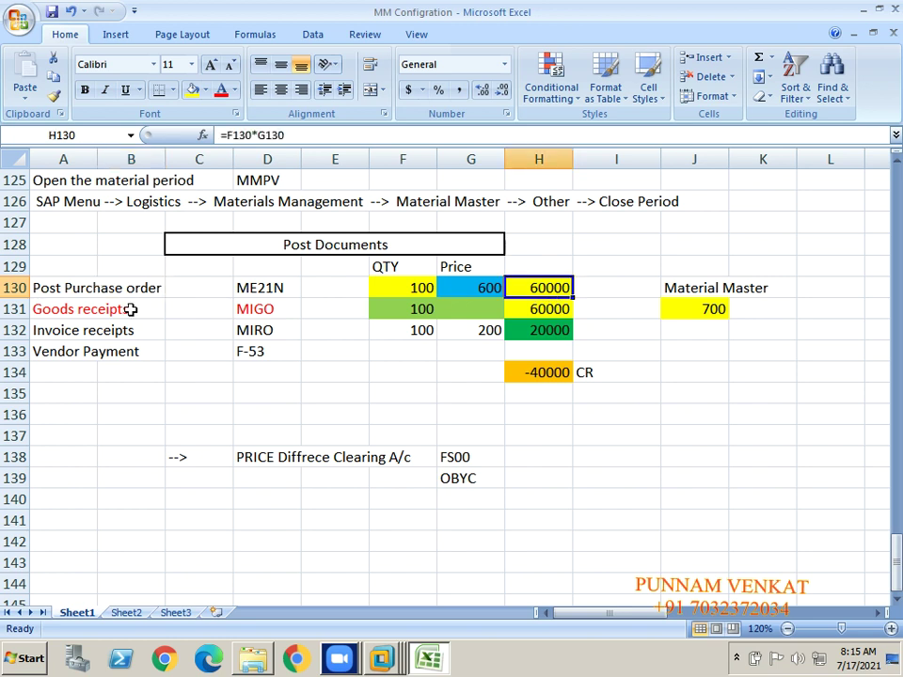
click(55, 331)
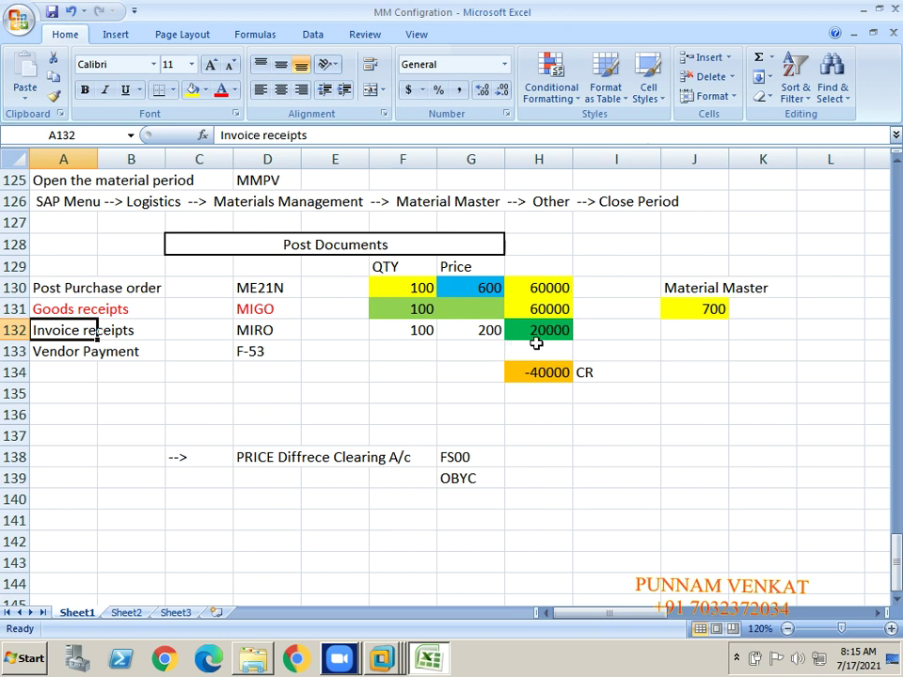
click(553, 334)
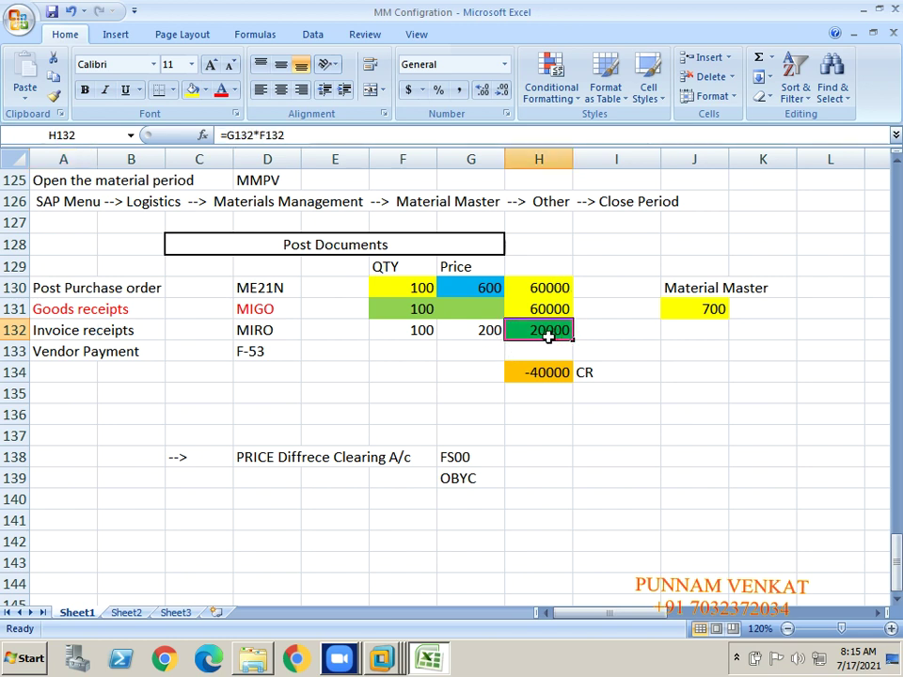
click(541, 370)
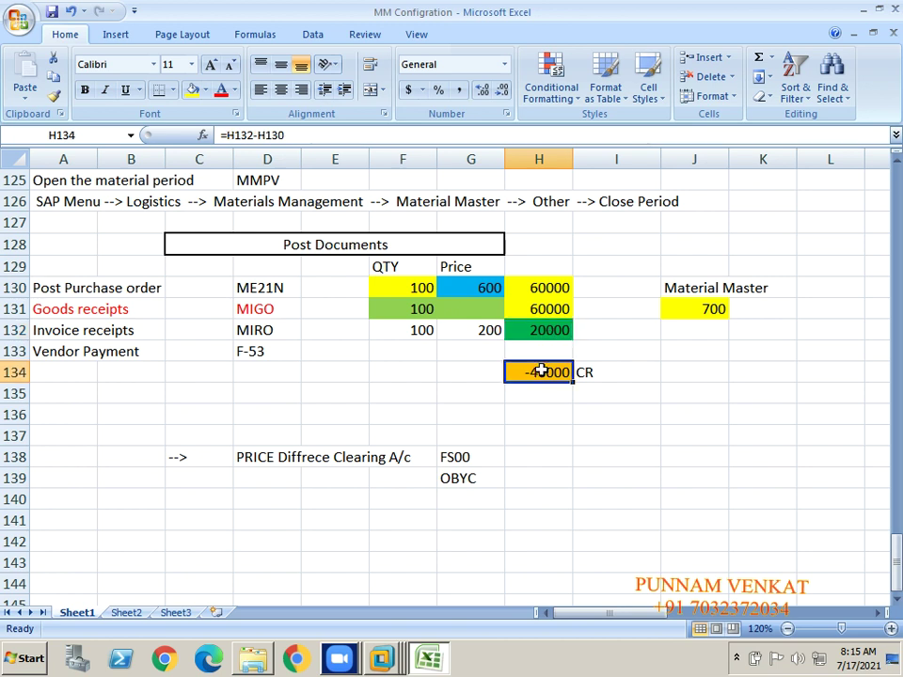
click(603, 371)
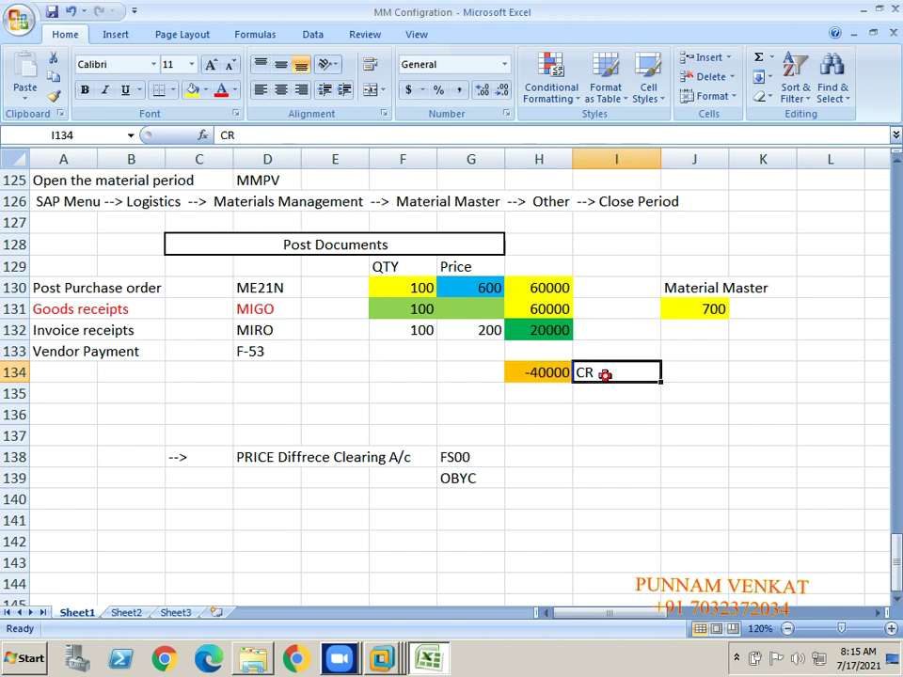
click(282, 463)
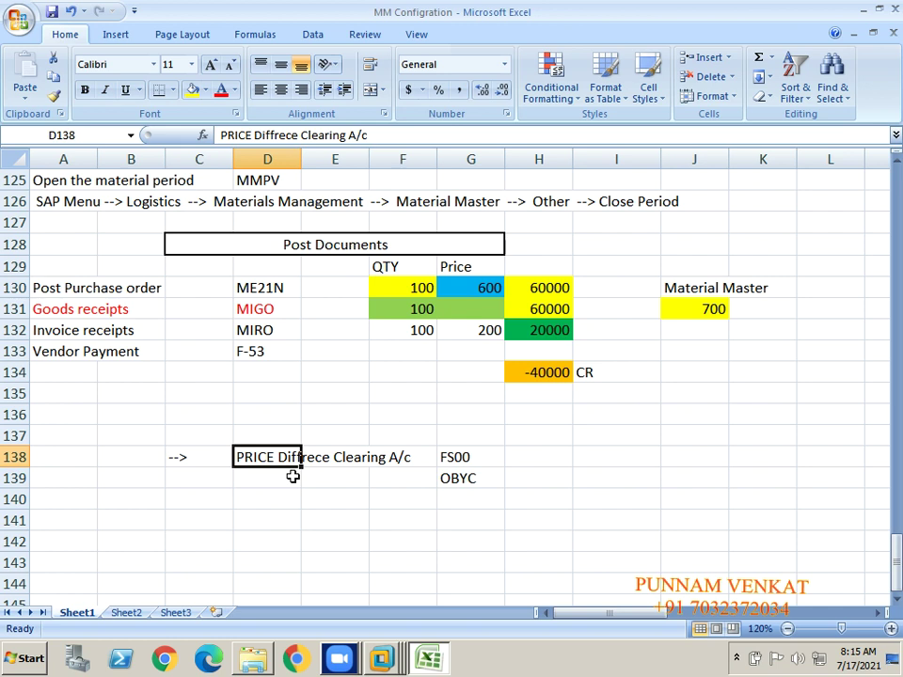
click(486, 290)
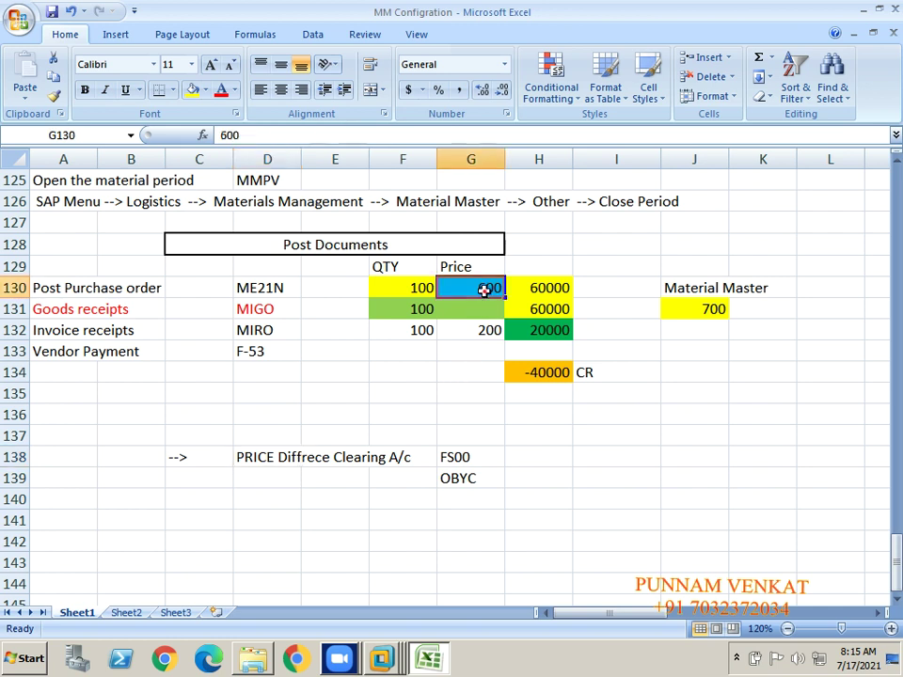
click(480, 329)
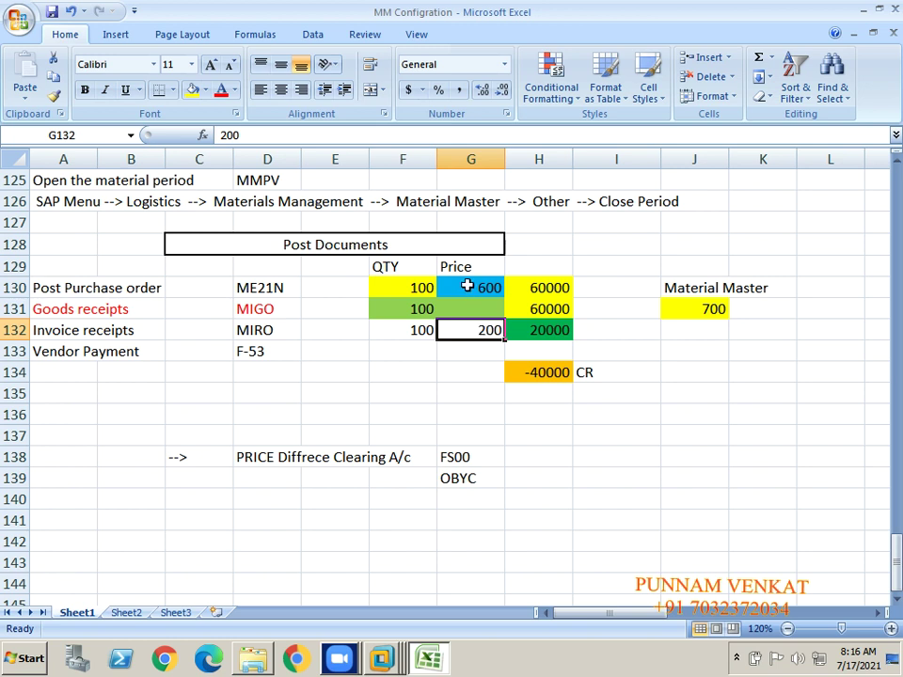
Step: Set the invoice price in G132 to 1000 and mark the difference in I134 as DR
click(466, 285)
click(470, 328)
text(1000)
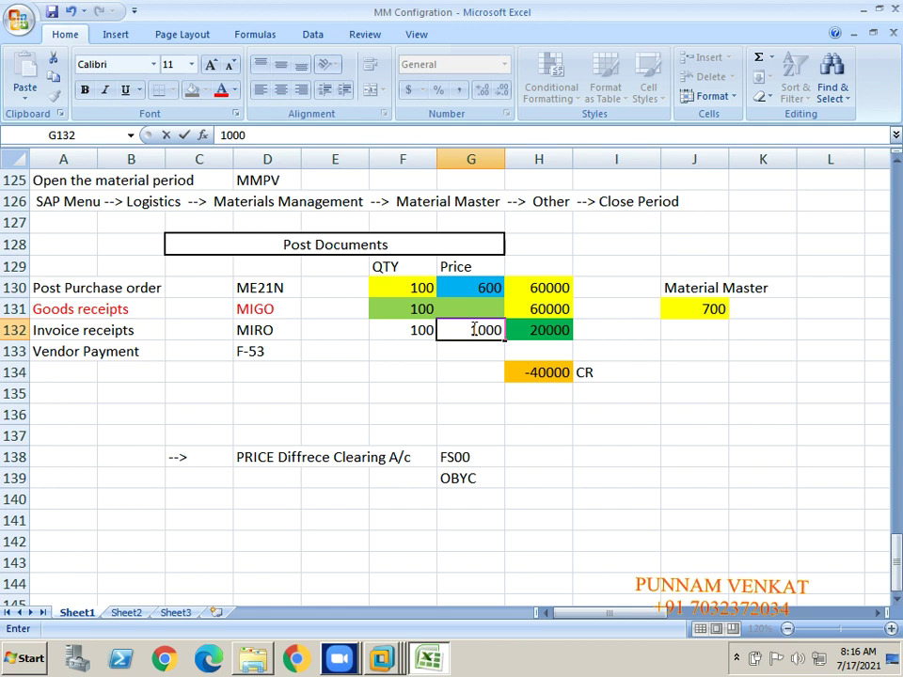
key(Return)
click(601, 378)
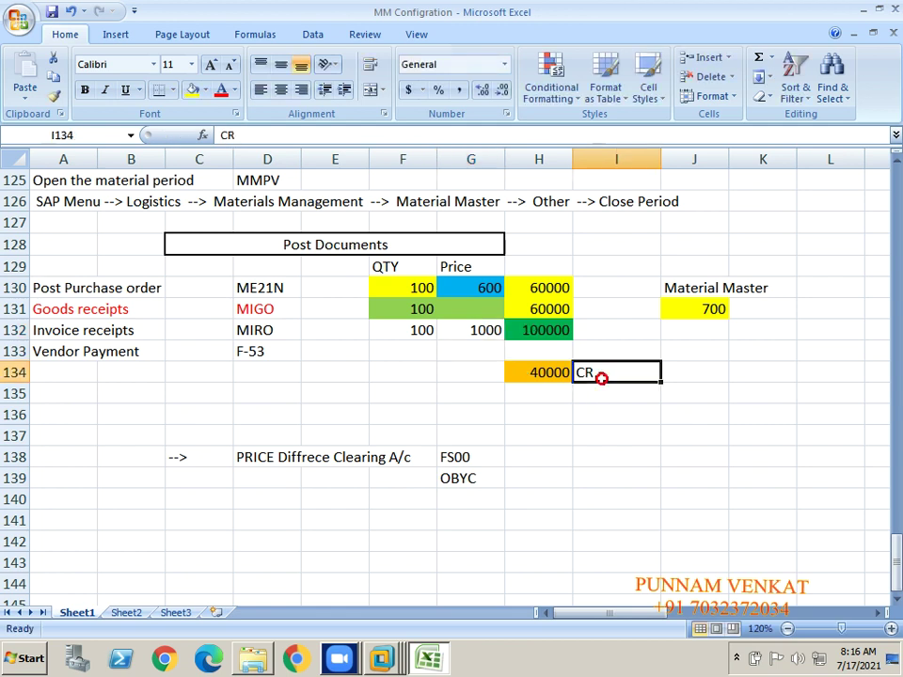
text(DR)
key(Return)
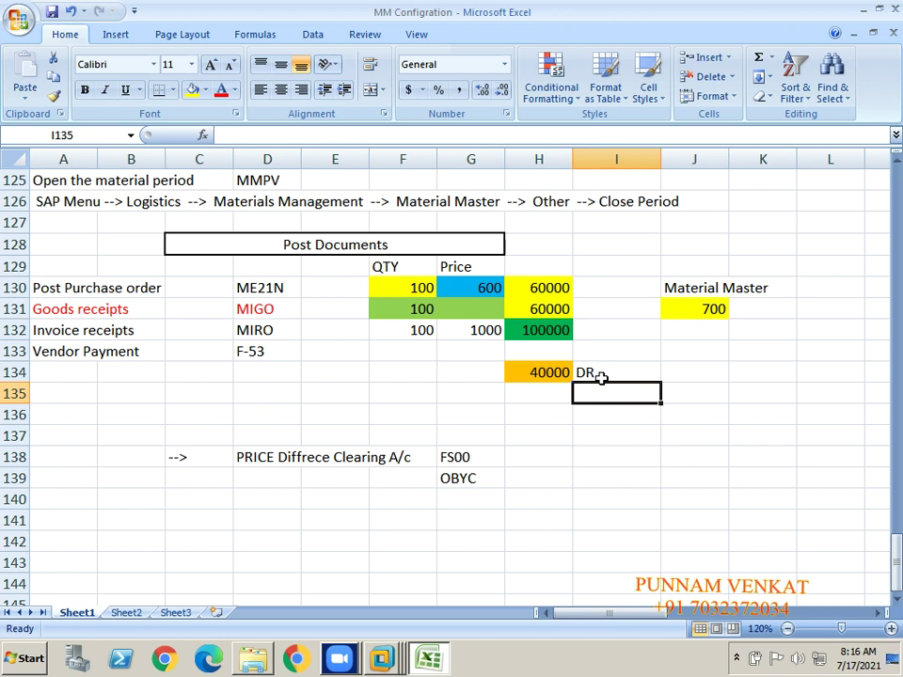
Step: Review the price difference clearing account note and its FS00 code
click(252, 456)
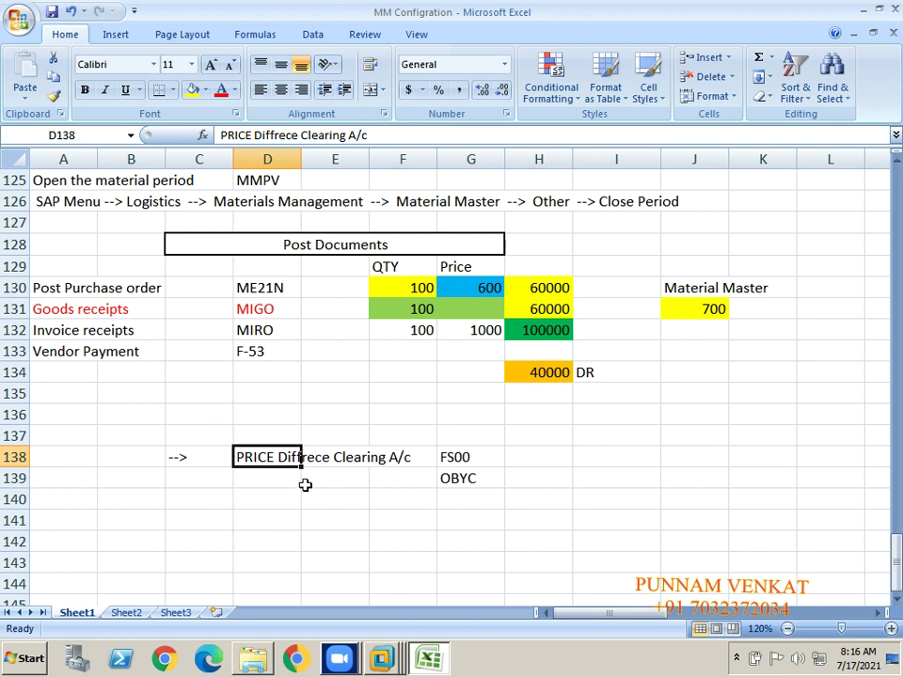
click(343, 492)
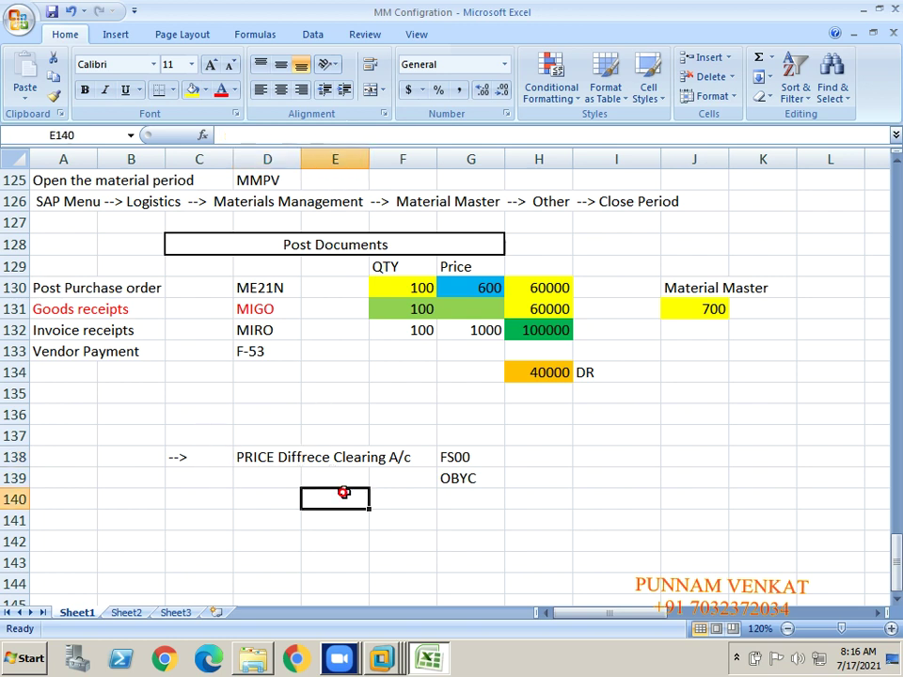
drag(343, 492, 399, 481)
click(473, 460)
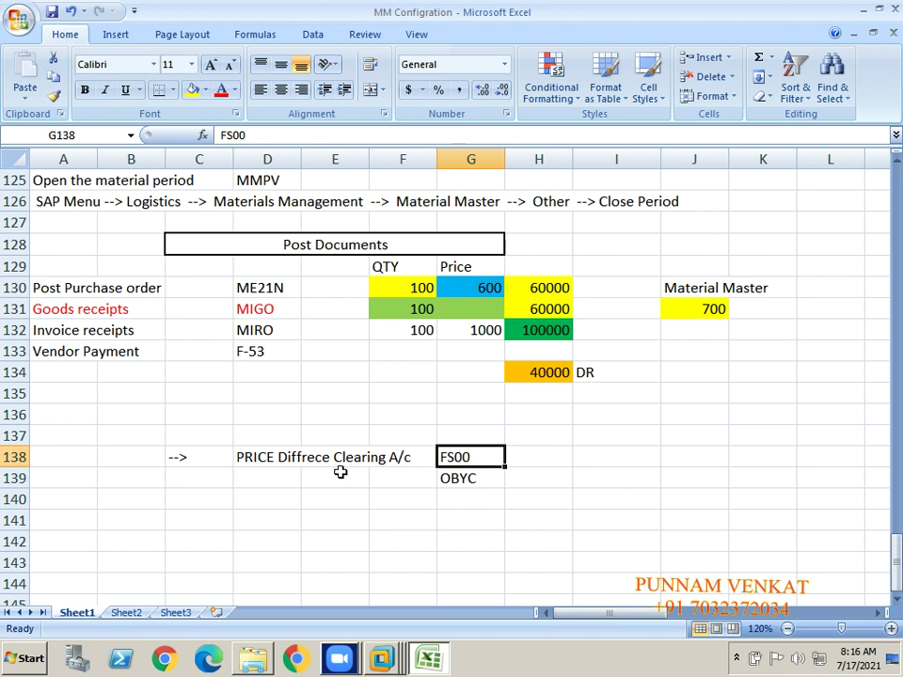
Step: Check the OBYC code in G139 under the clearing note, then switch to the VMware window
click(272, 461)
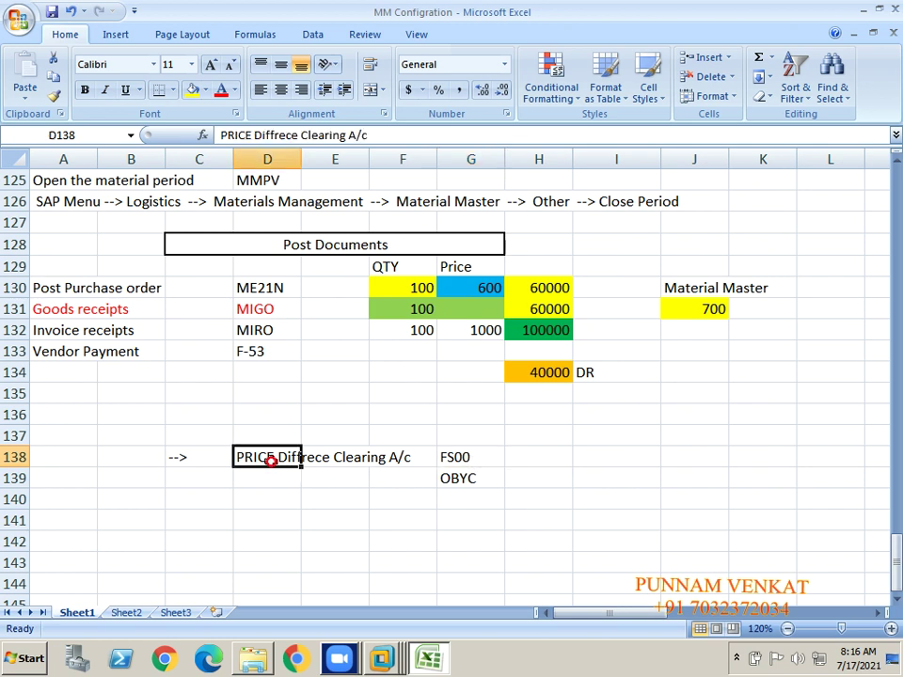
click(476, 480)
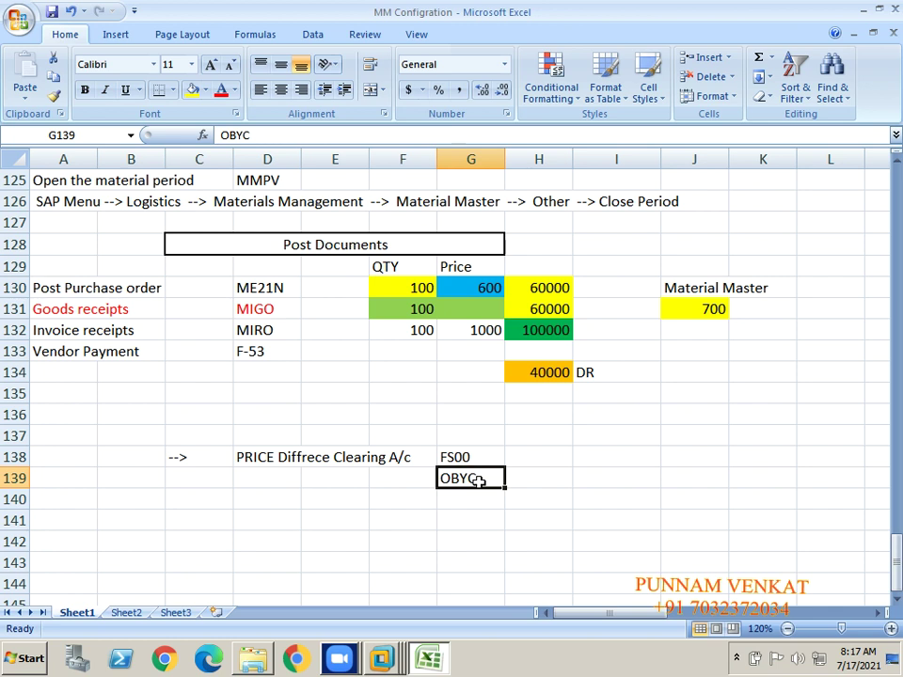
key(Return)
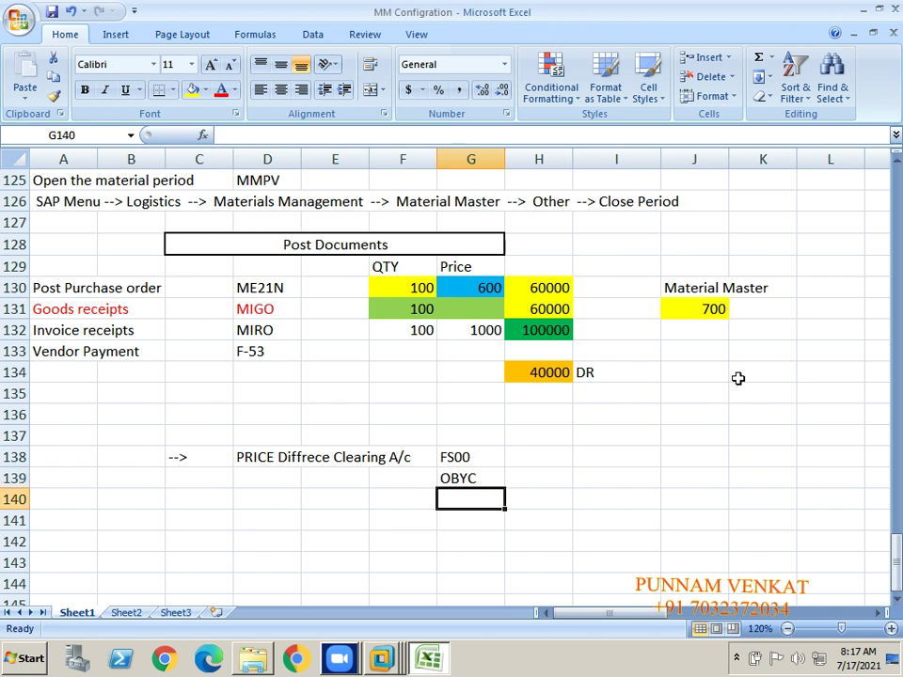
key(alt+Tab)
key(alt+Tab)
key(alt+Tab)
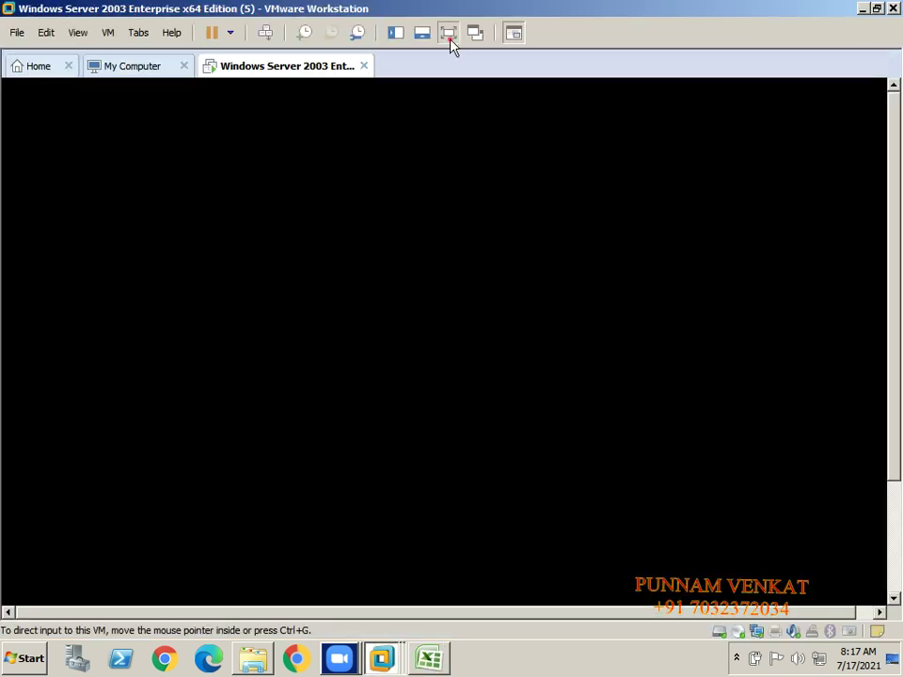
Step: Show the VM full screen, minimize sapmmc, and open the ECC 6.0 EHP6 IDES logon via SAP Logon
click(451, 41)
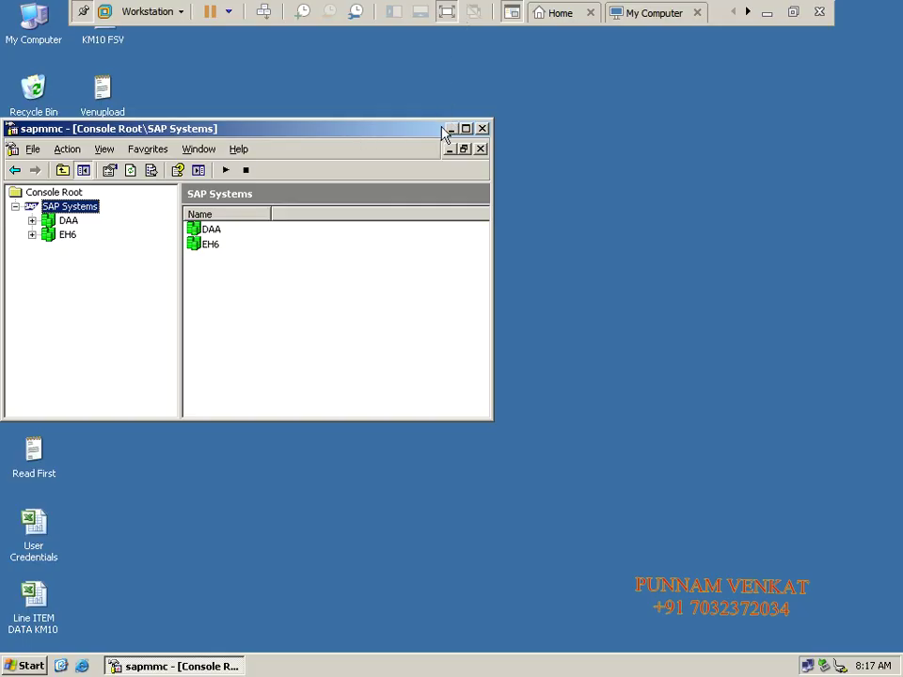
click(451, 129)
right_click(315, 222)
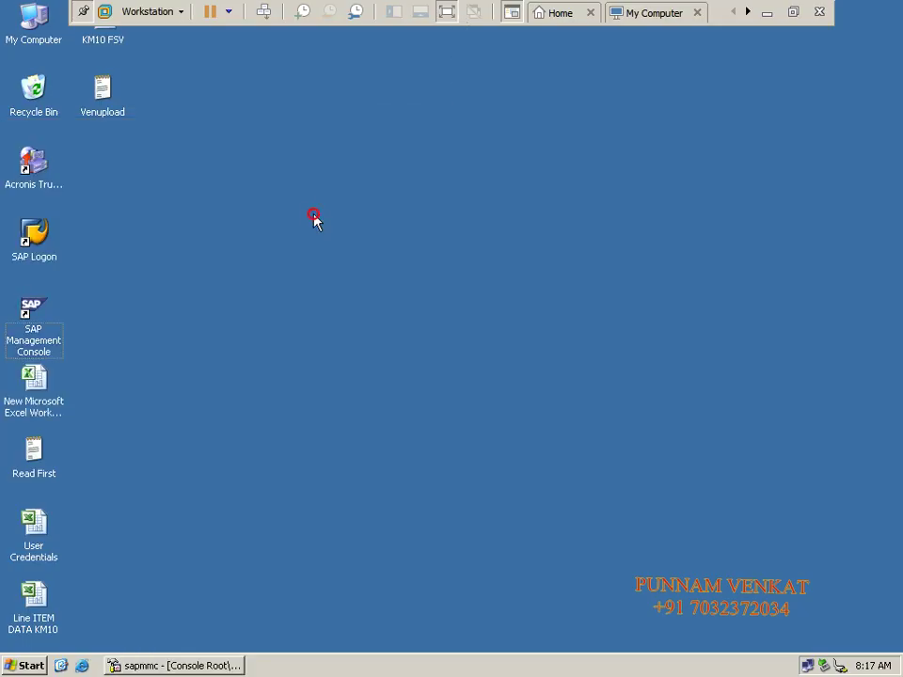
click(333, 244)
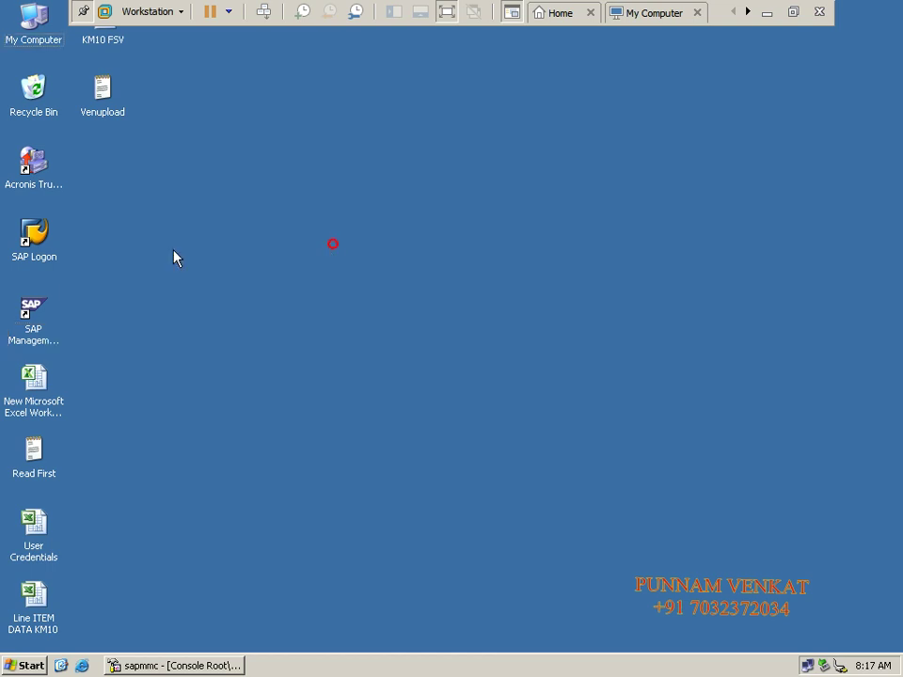
double_click(38, 243)
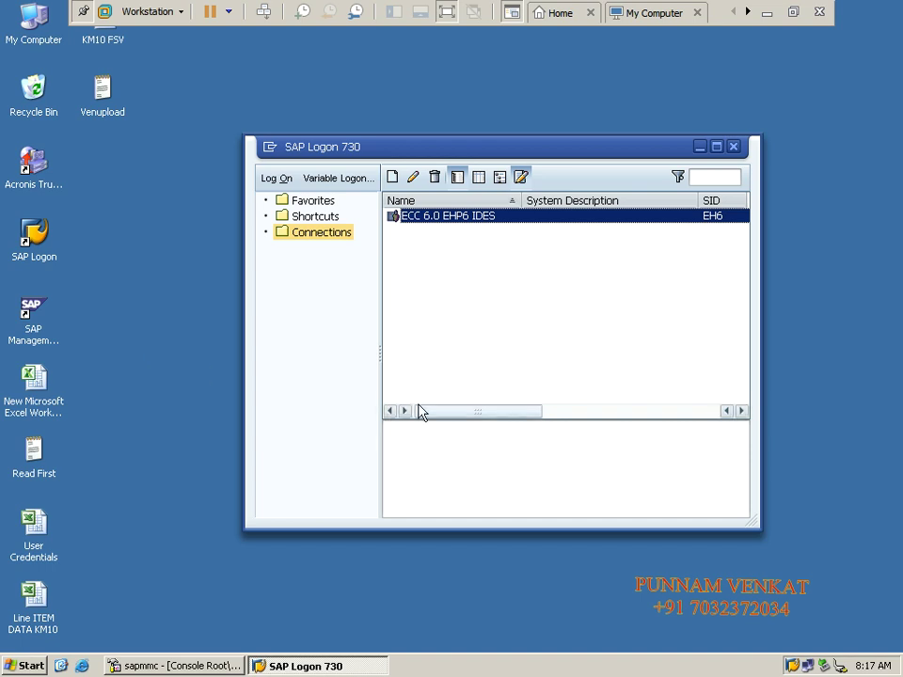
double_click(411, 217)
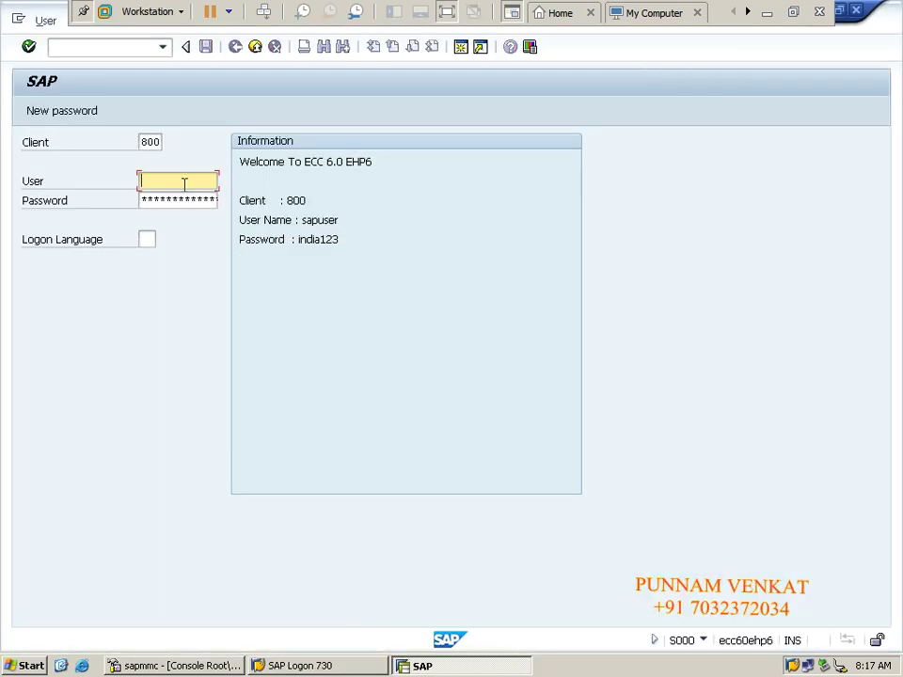
Step: Log on to client 800 with the saved user name from history and the account password
click(183, 183)
key(Down)
key(Tab)
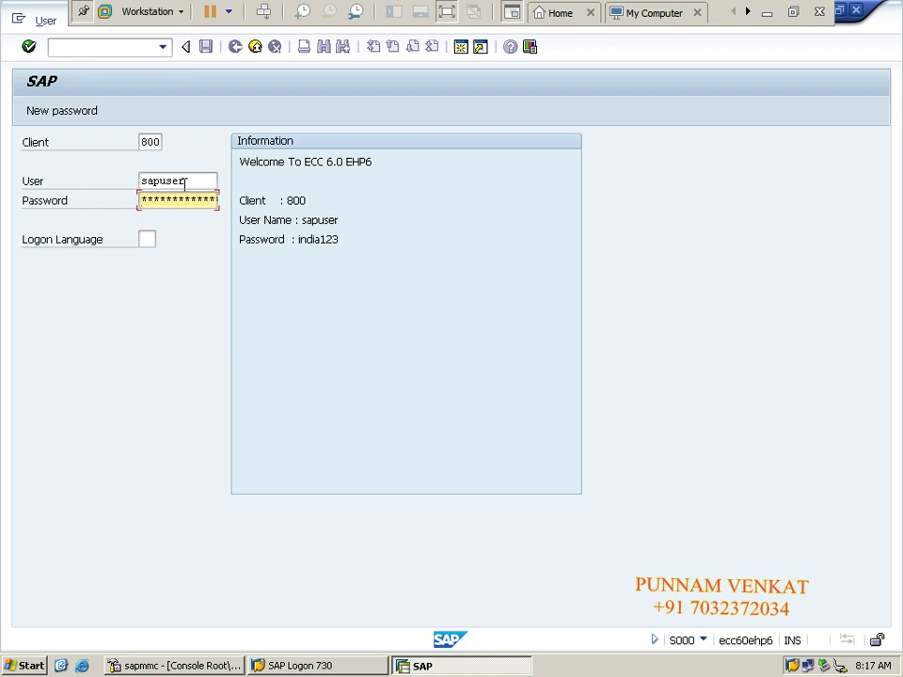
key(Return)
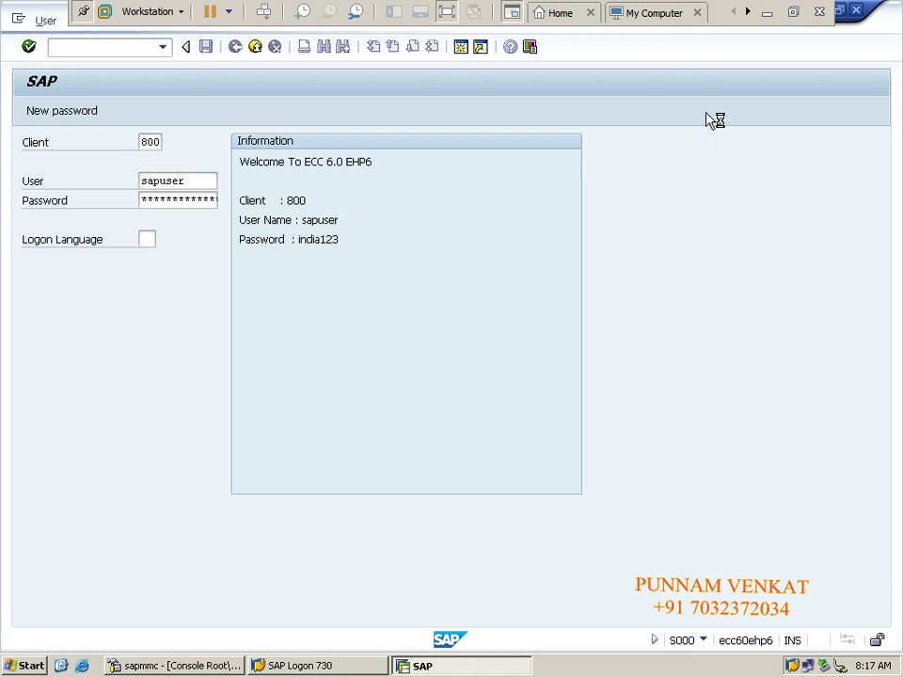
Step: Minimize the SAP session and look up the PRICE Diffrece Clearing A/c note in Excel
click(769, 13)
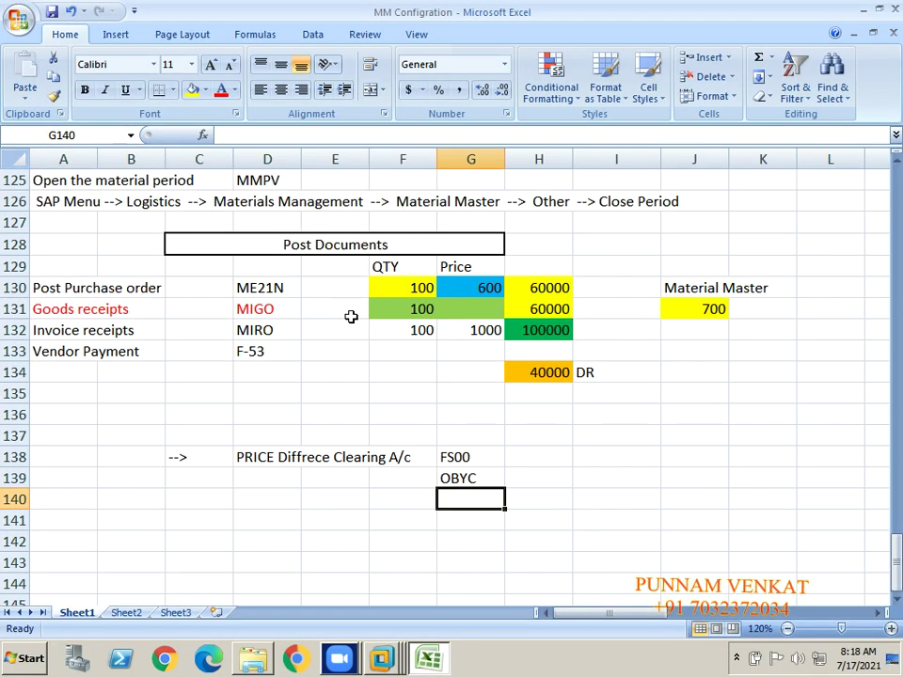
click(254, 456)
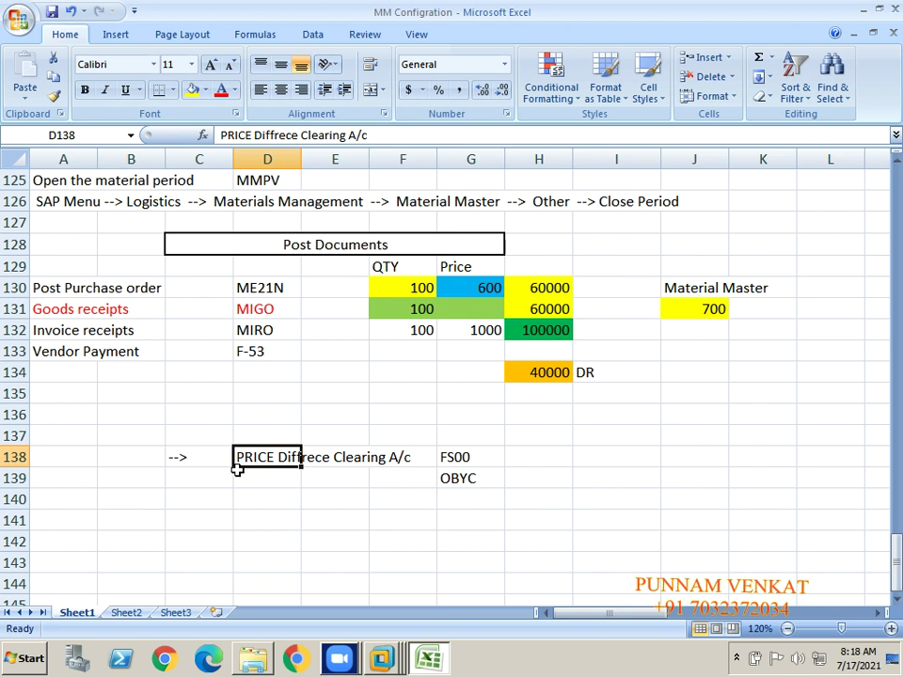
Step: Switch back to SAP and run transaction FS00 for G/L account maintenance
key(alt+Tab)
key(alt+Tab)
key(alt+Tab)
key(alt+Tab)
key(alt+Tab)
key(alt+Tab)
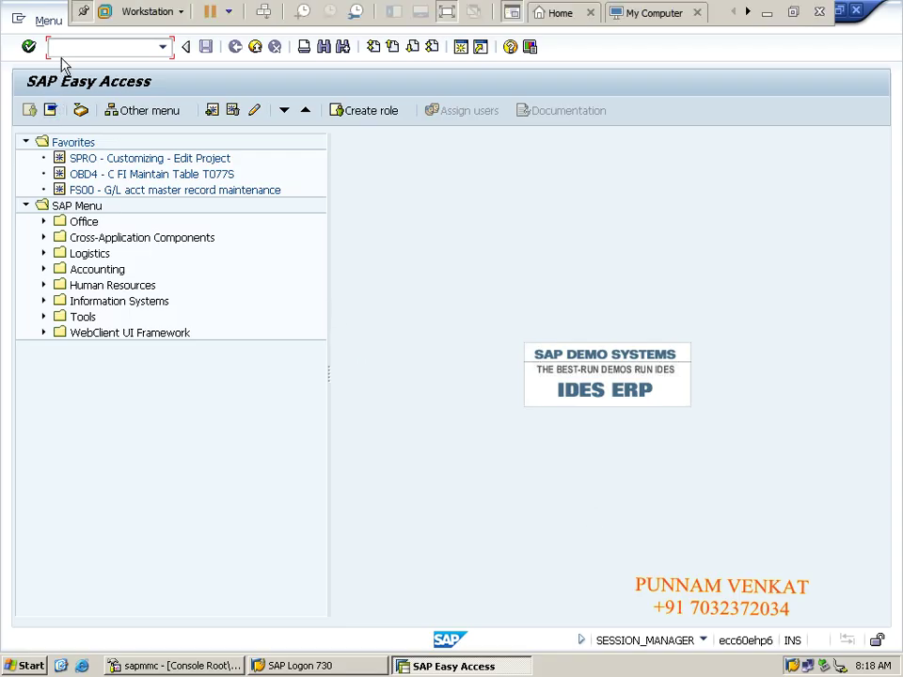
text(FS00)
key(Return)
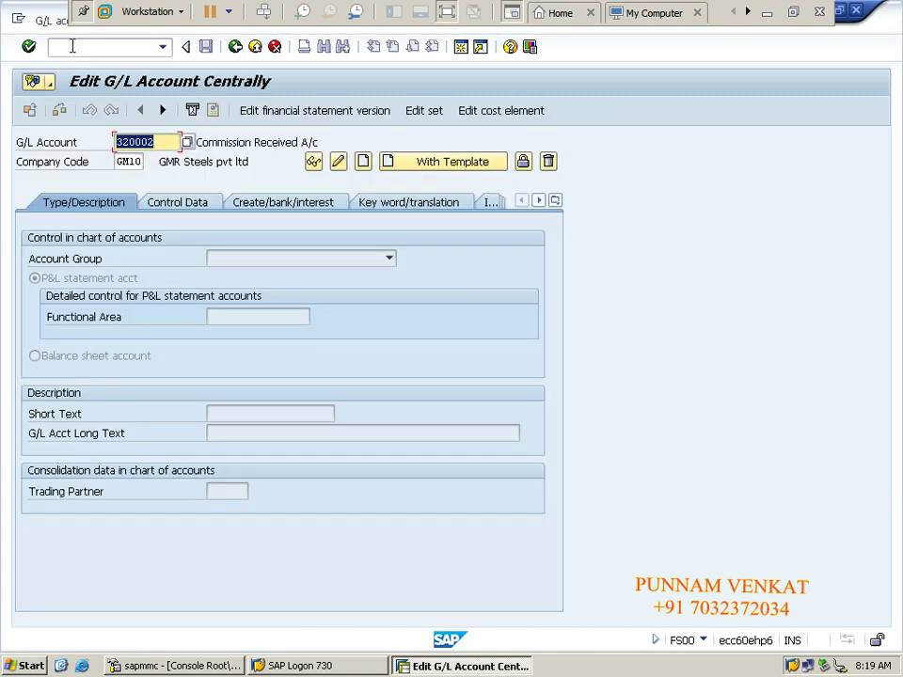
Step: Enter company code KM10 and try creating account 160050, which already exists
key(Tab)
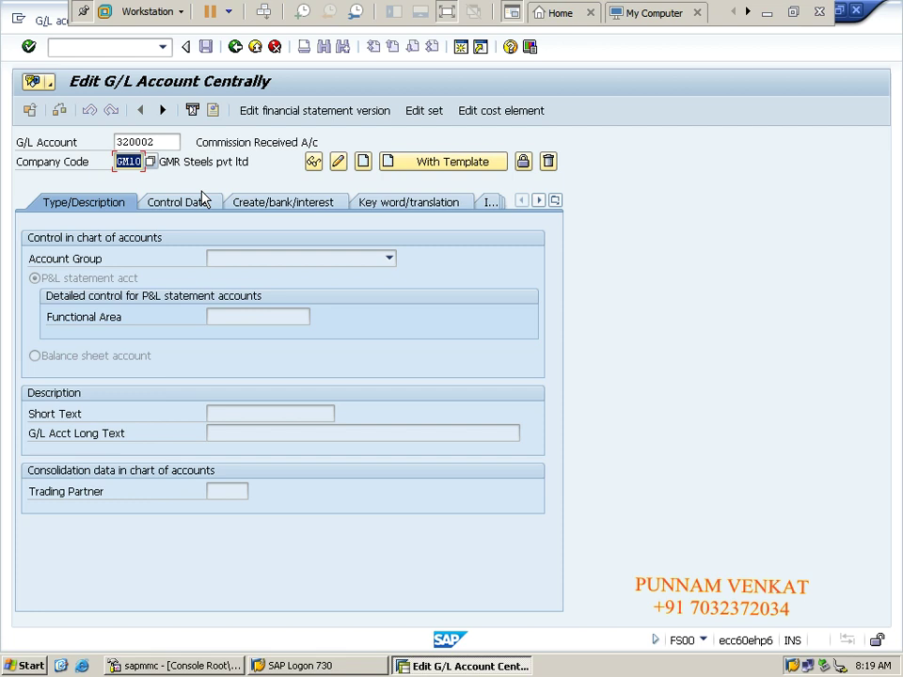
text(KM10)
key(shift+Tab)
text(16)
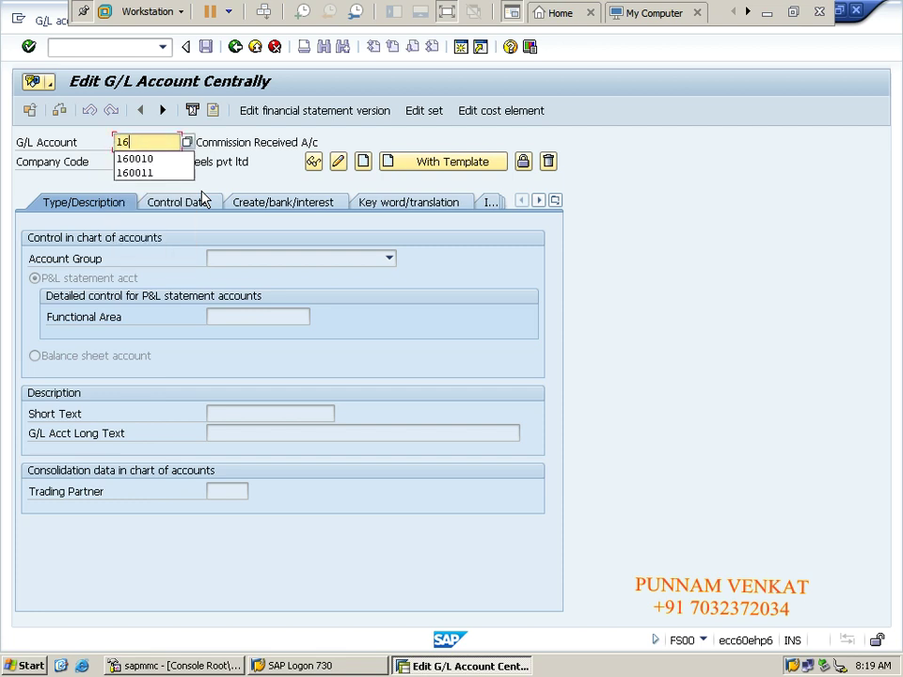
text(0050)
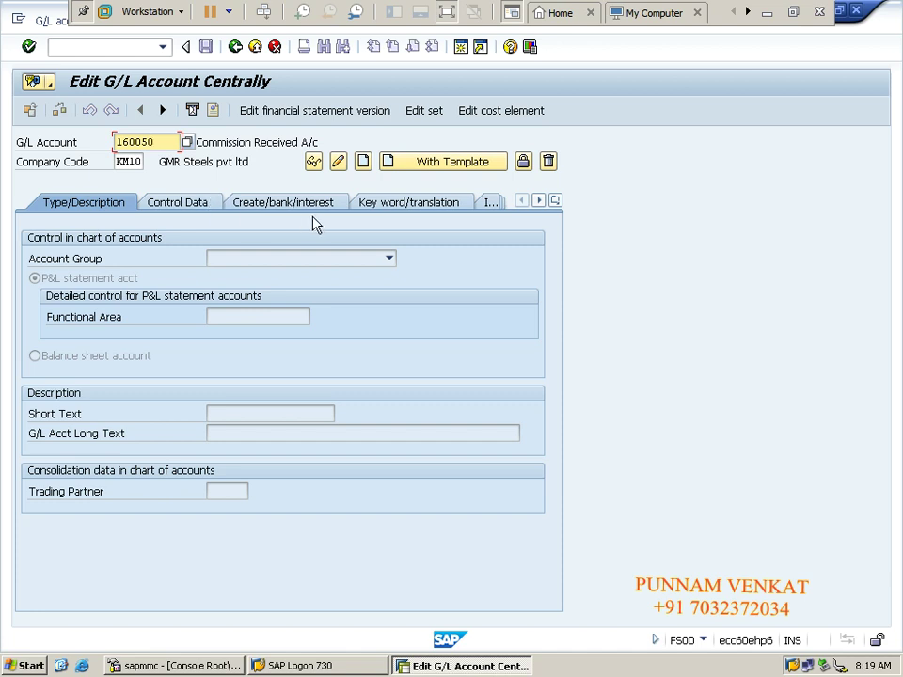
click(365, 164)
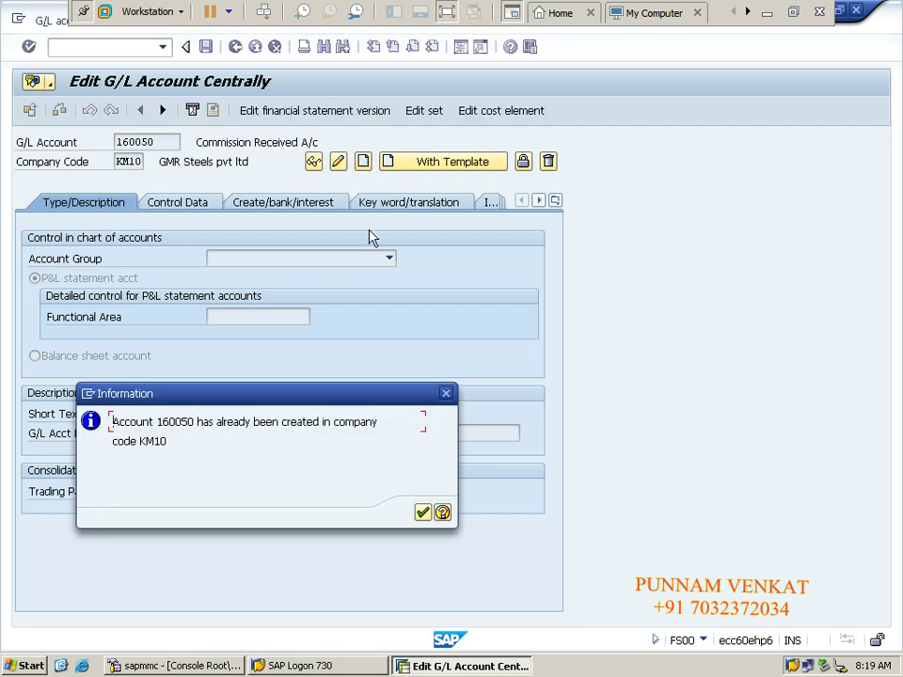
key(Return)
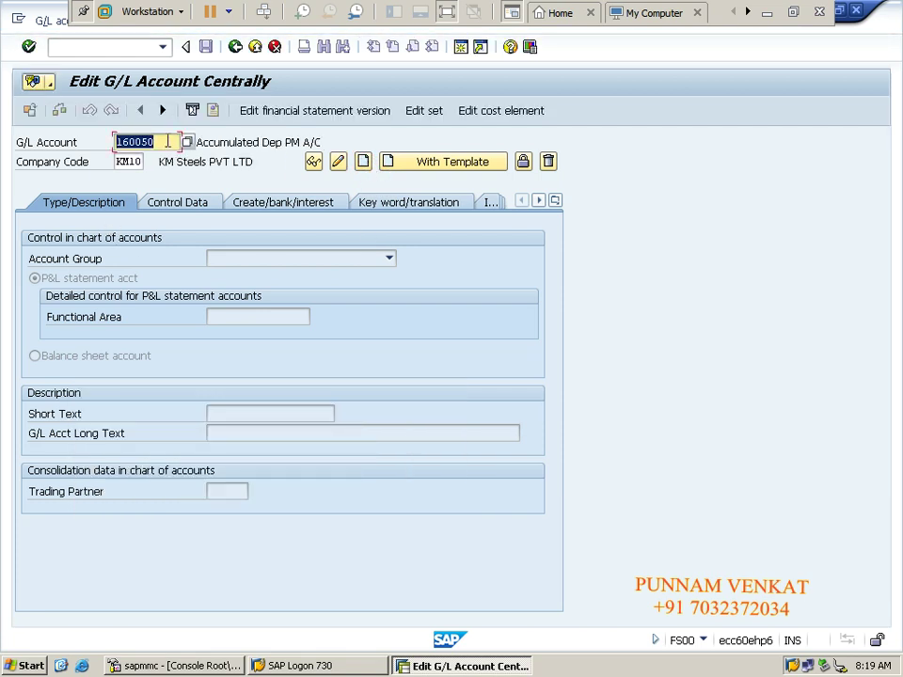
Step: Change the account number to 160070 and start creating it
click(167, 142)
key(BackSpace)
key(BackSpace)
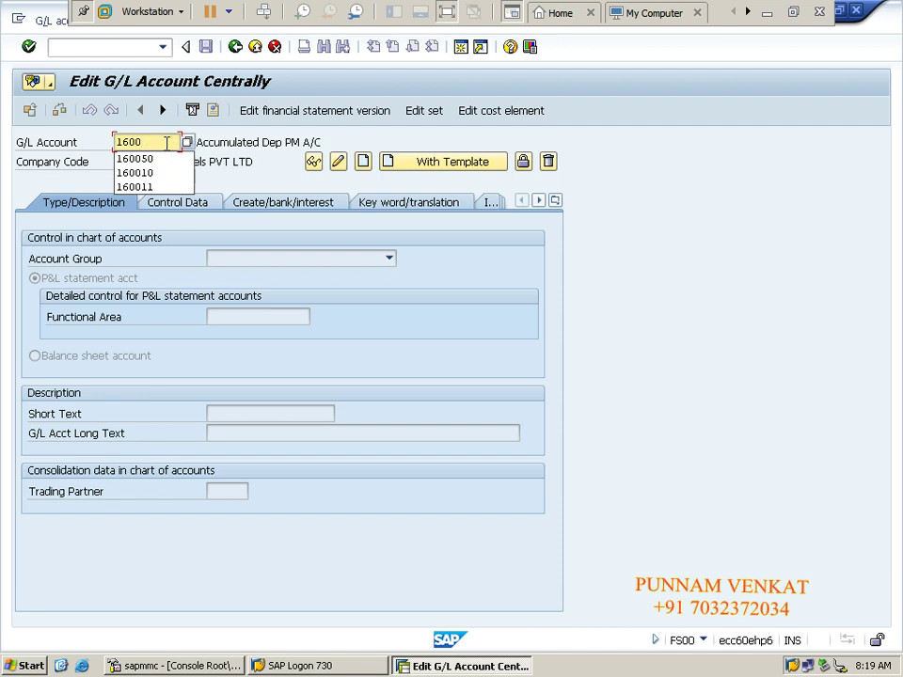
text(70)
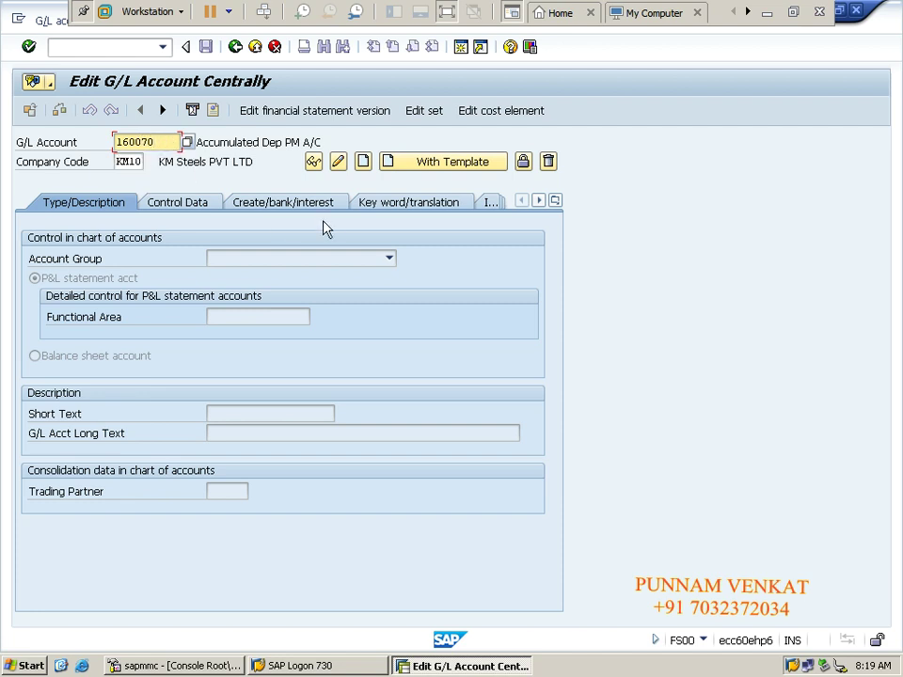
click(363, 161)
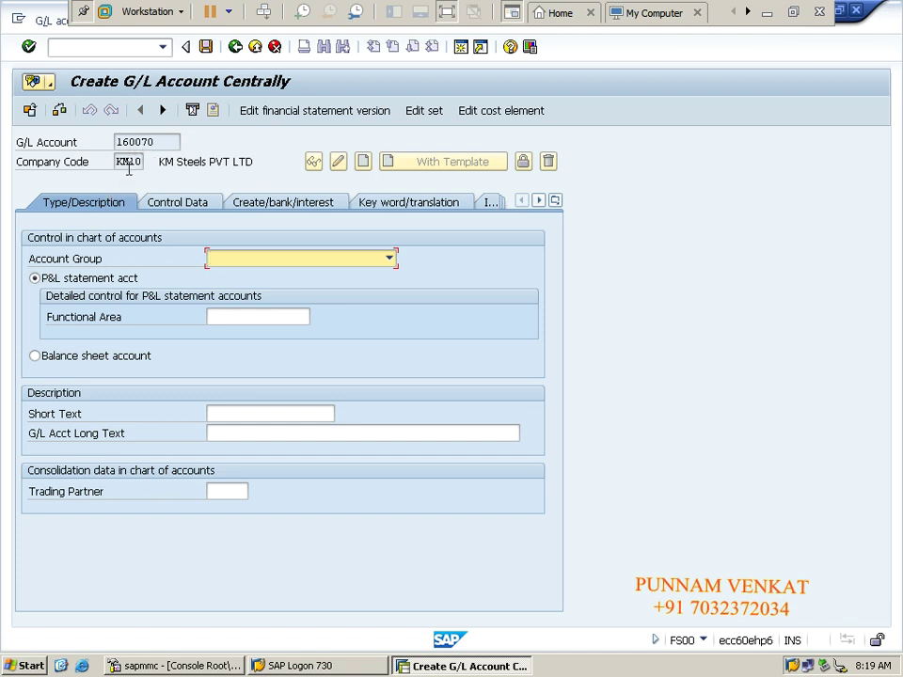
Step: Give account 160070 account group Current Liabilities and mark it as a balance sheet account
click(130, 162)
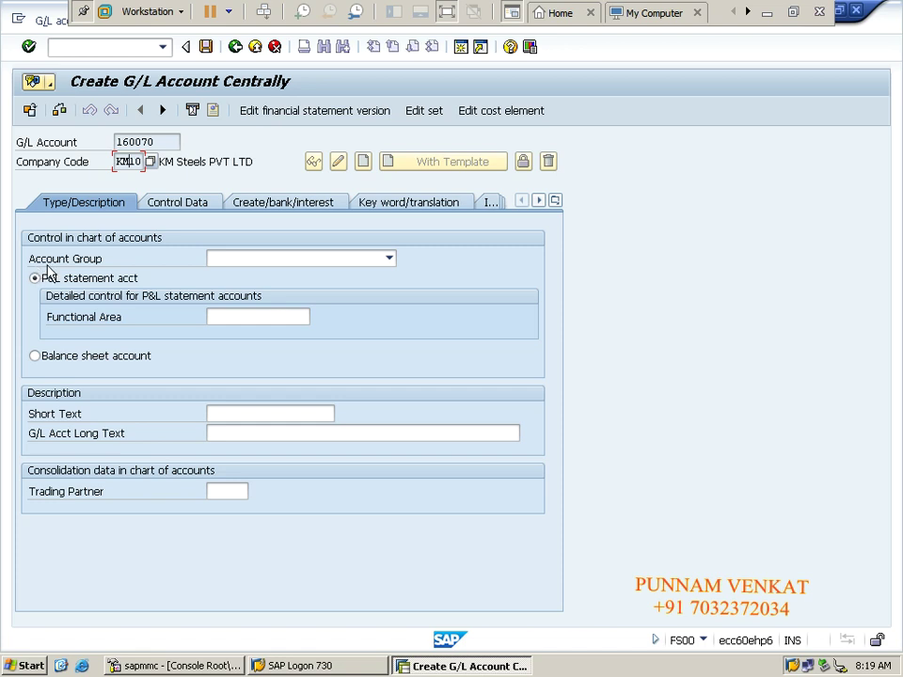
click(250, 258)
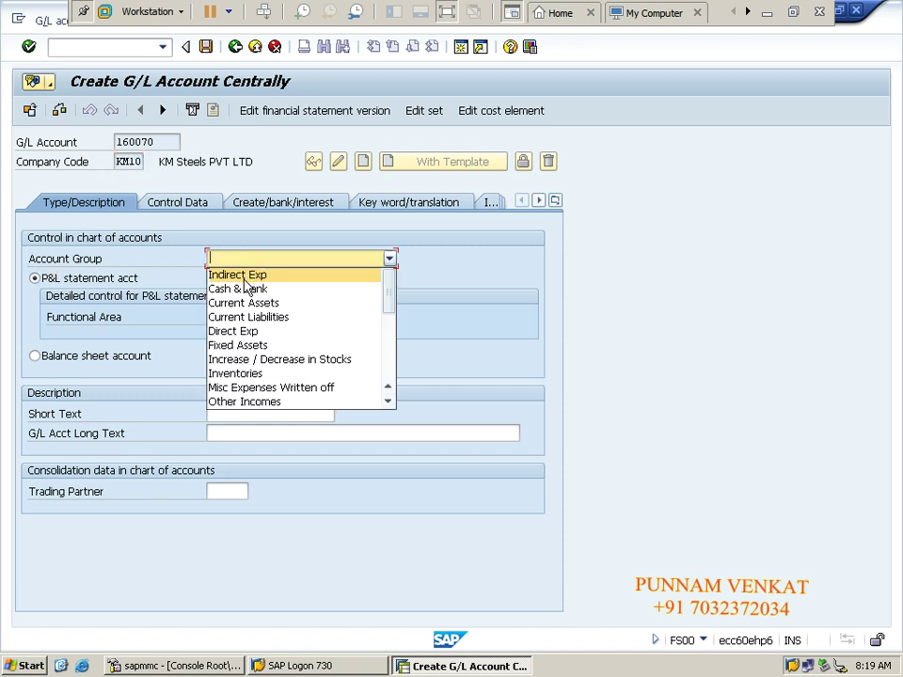
key(Down)
key(Down)
key(Down)
key(Down)
key(Down)
key(Down)
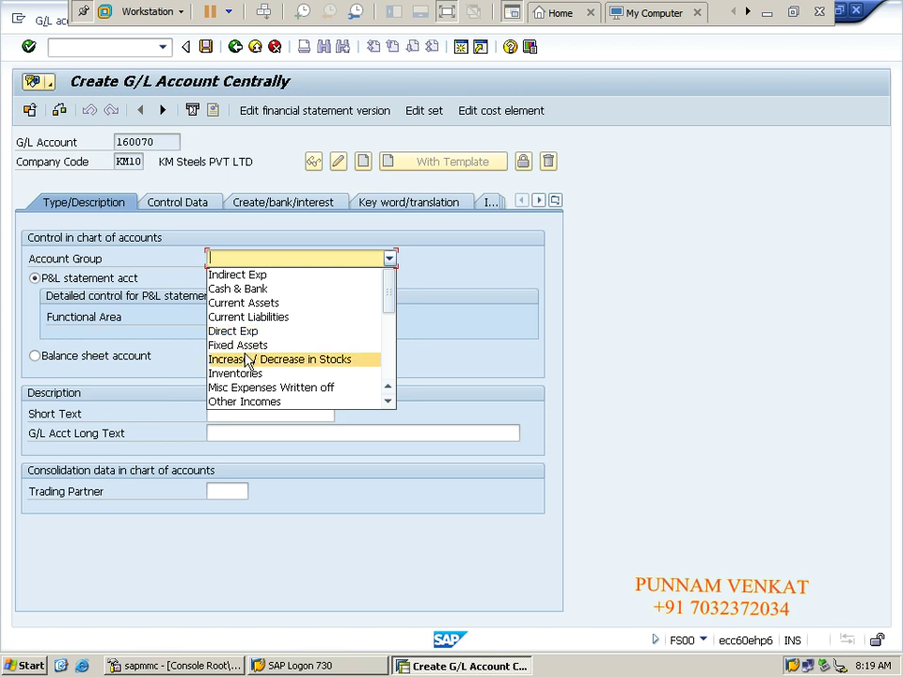
key(Down)
key(Down)
key(Down)
key(Down)
key(Down)
key(Down)
key(Down)
key(Down)
key(Down)
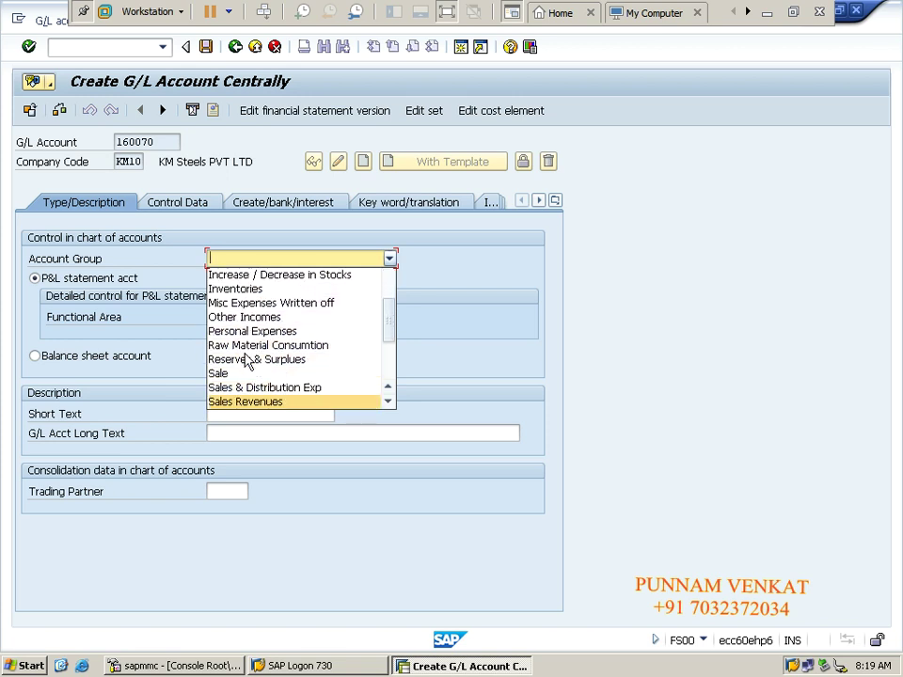
key(Down)
key(Down)
key(Down)
key(Down)
key(Up)
key(Up)
key(Up)
key(Up)
key(Up)
key(Up)
key(Up)
key(Up)
key(Up)
key(Up)
key(Up)
key(Up)
key(Up)
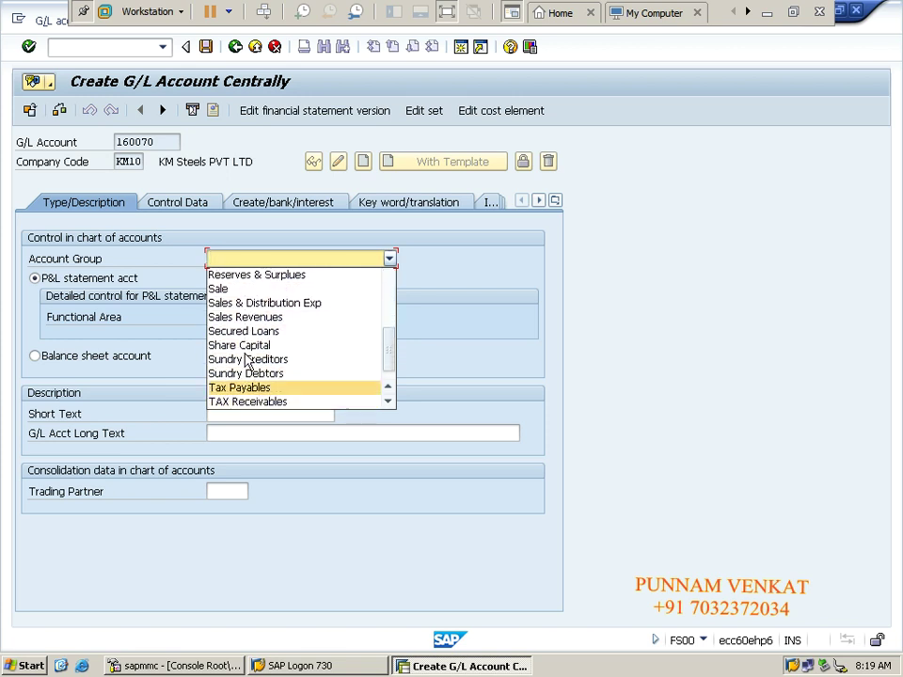
key(Up)
key(Up)
key(Up)
key(Up)
key(Up)
key(Up)
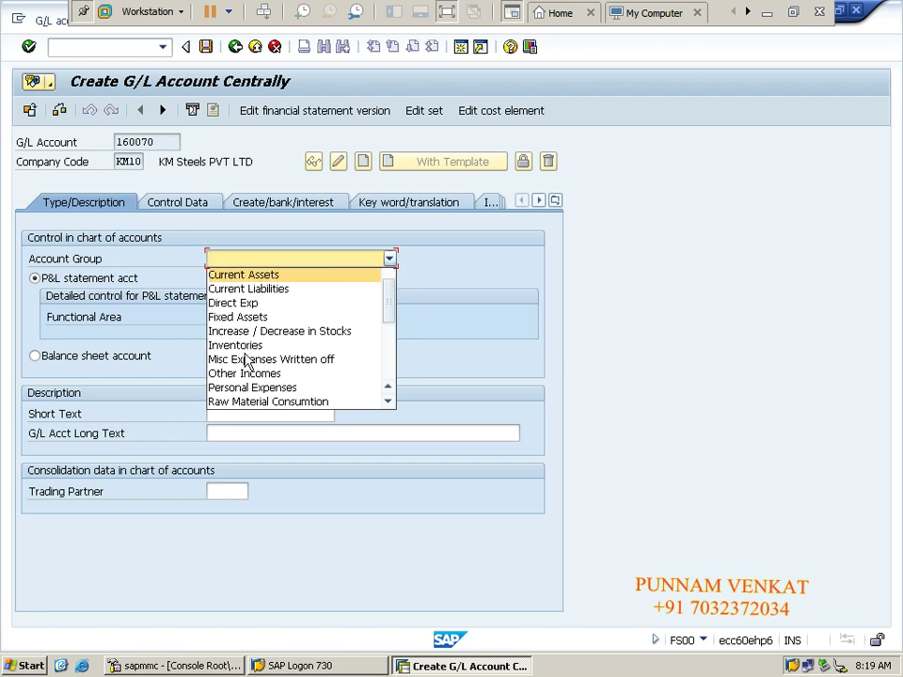
click(249, 290)
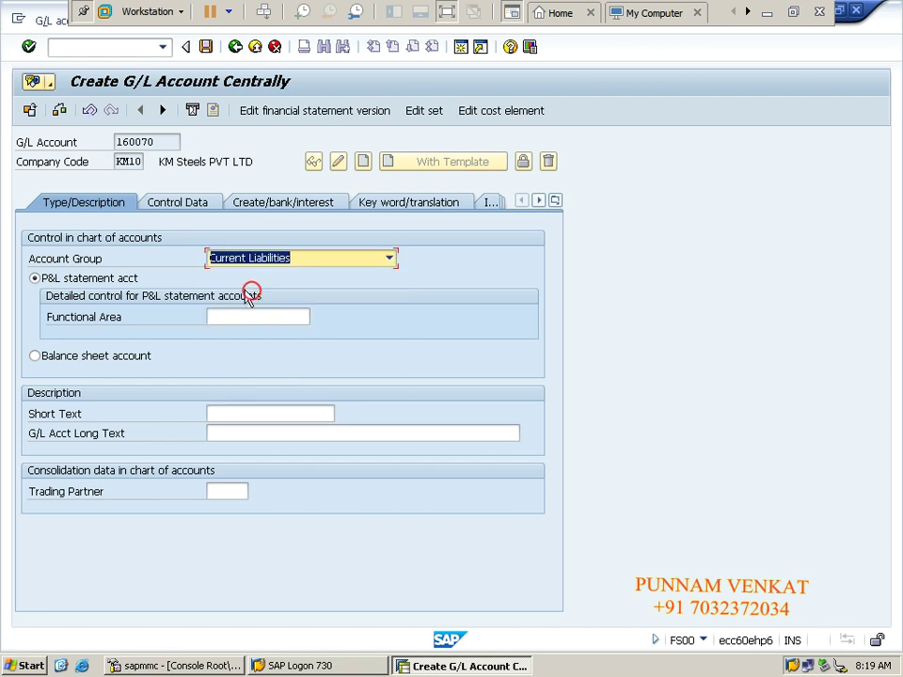
click(114, 362)
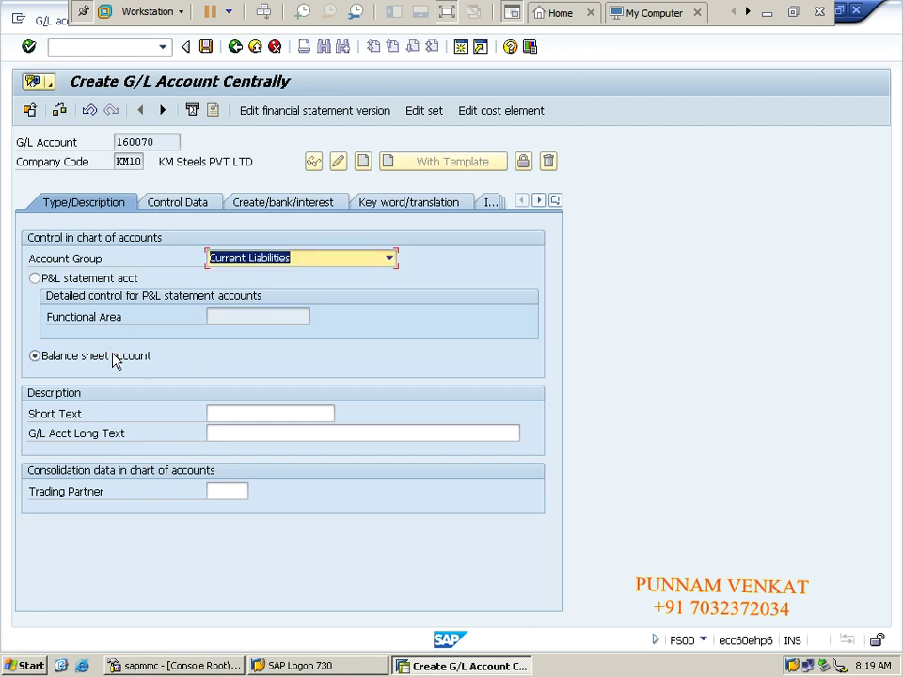
Step: Copy the price difference clearing account name from the Excel notes
click(250, 407)
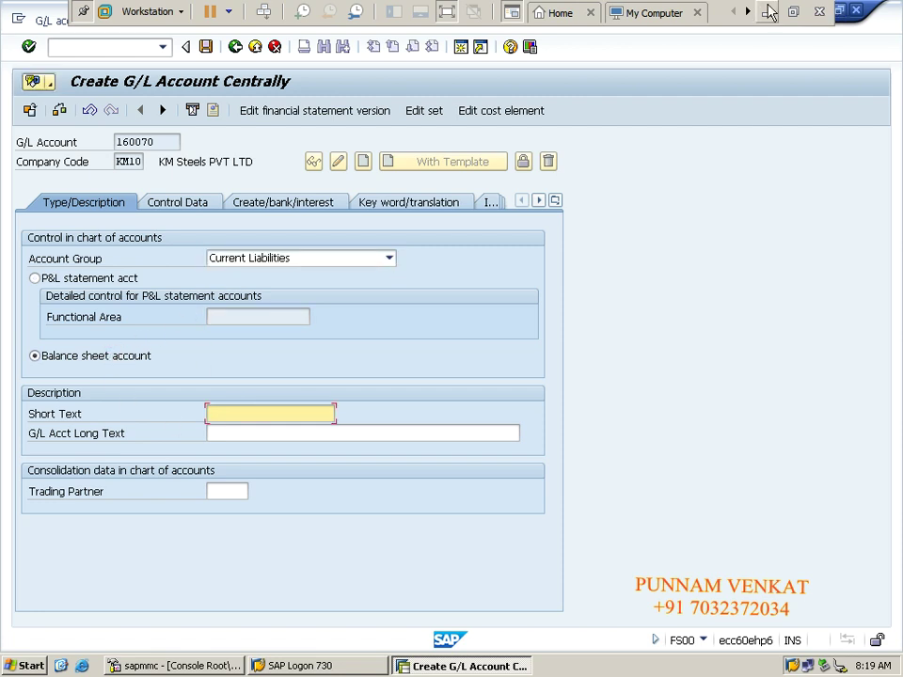
click(767, 12)
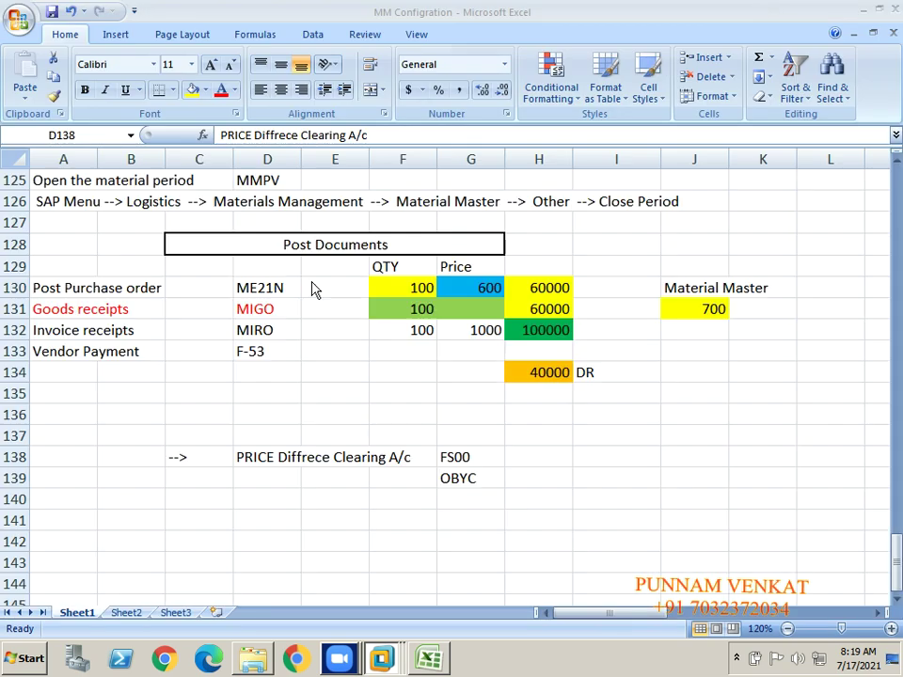
click(261, 457)
key(ctrl+c)
key(alt+Tab)
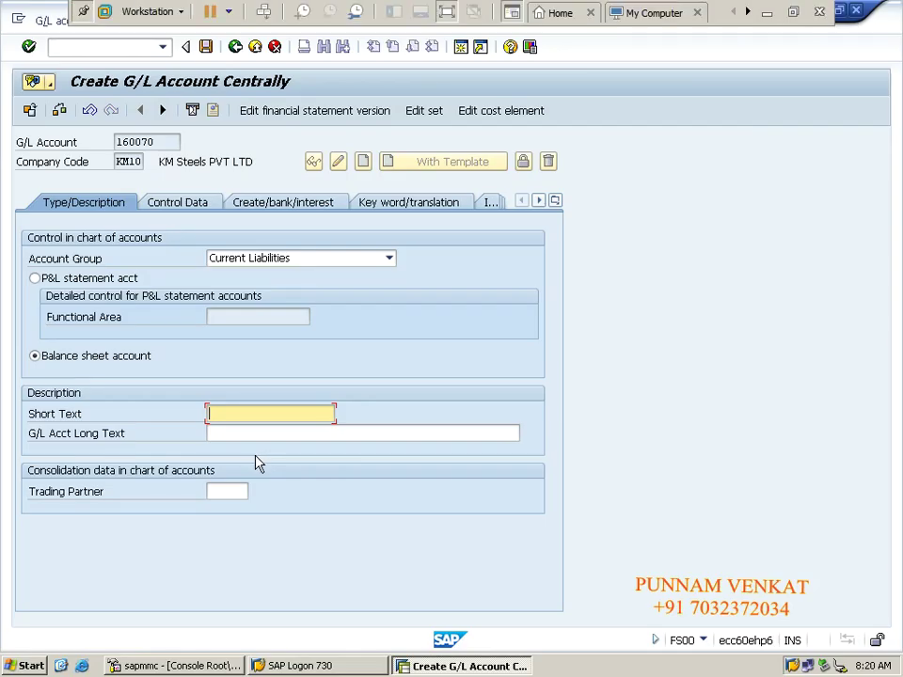
Step: Enter short text 'Price Difference clr' and long text 'Price Difference Clearing Ac/c', then go to Control Data
text(p&l)
key(BackSpace)
key(BackSpace)
key(BackSpace)
text(Price Differenc)
key(BackSpace)
key(BackSpace)
text(nce clr)
click(244, 430)
text(Pri)
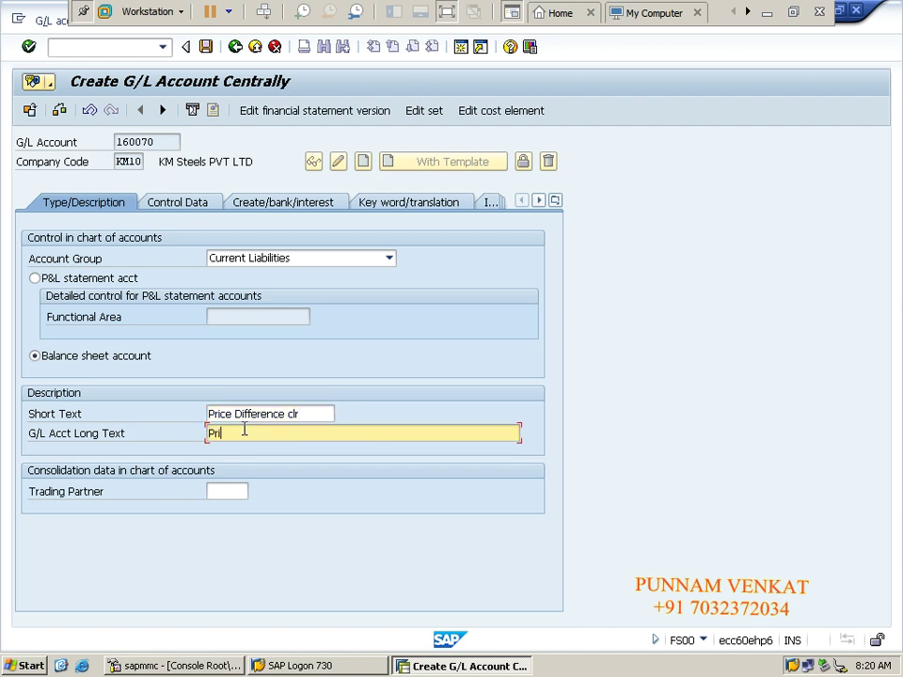
text(ce Difference Clearing Ac/c)
click(189, 209)
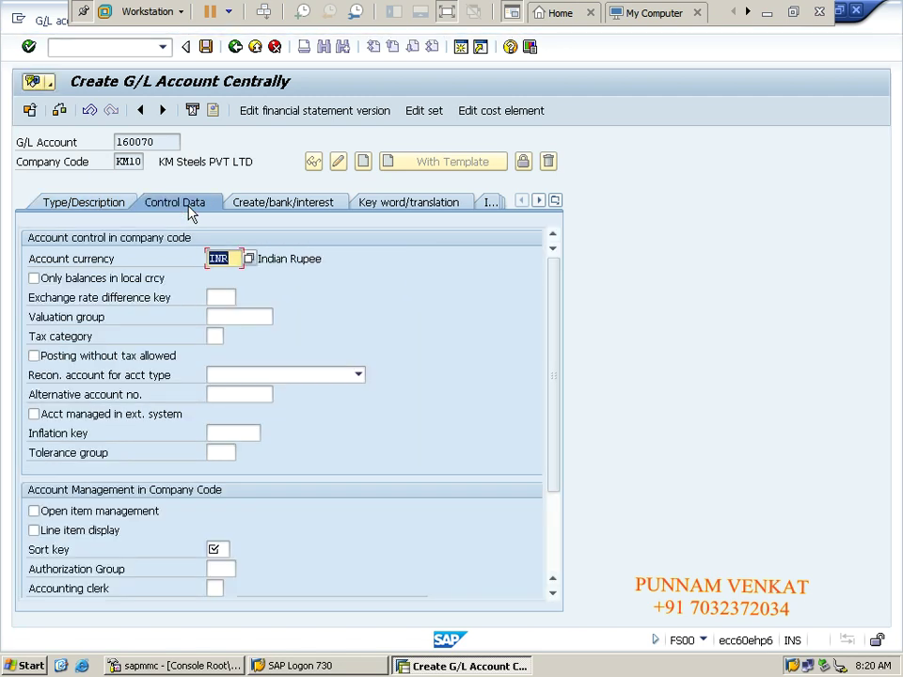
Step: Enable line item display, sort key 001 and local-currency-only balances, then enter field status group g001
click(70, 531)
click(226, 548)
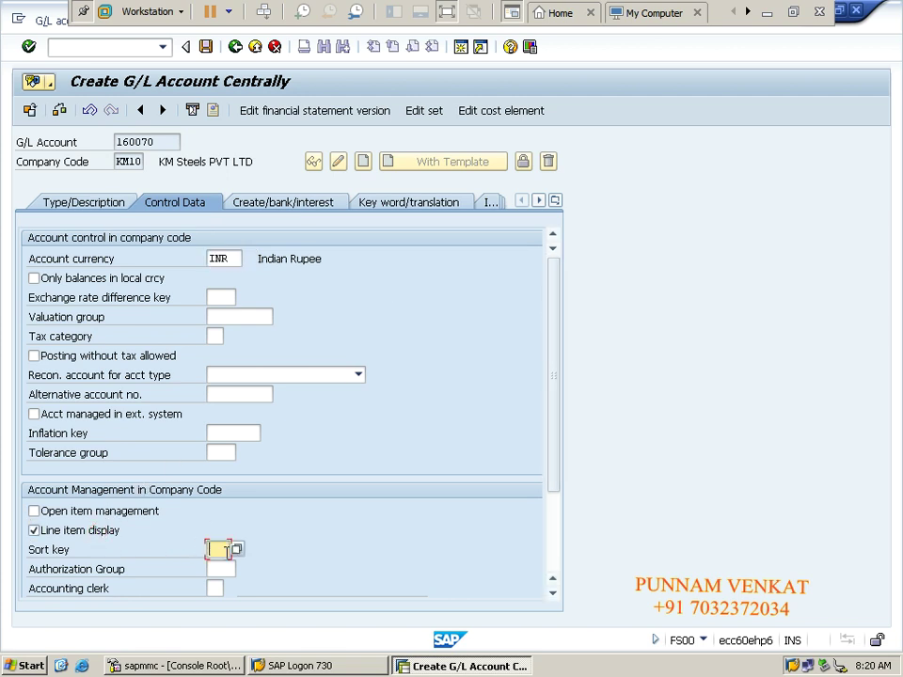
click(222, 568)
click(52, 280)
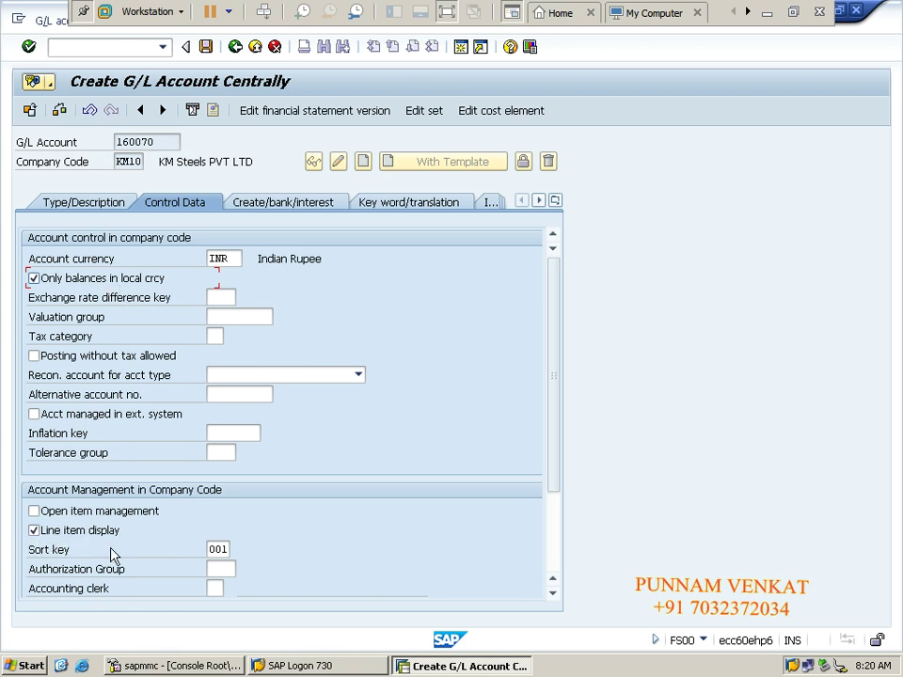
click(218, 548)
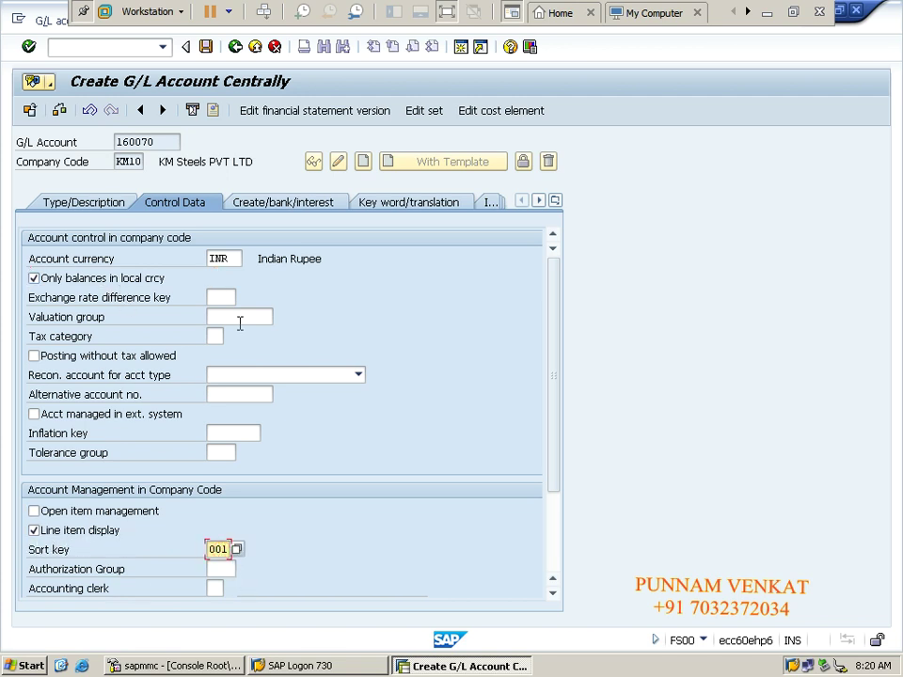
click(270, 204)
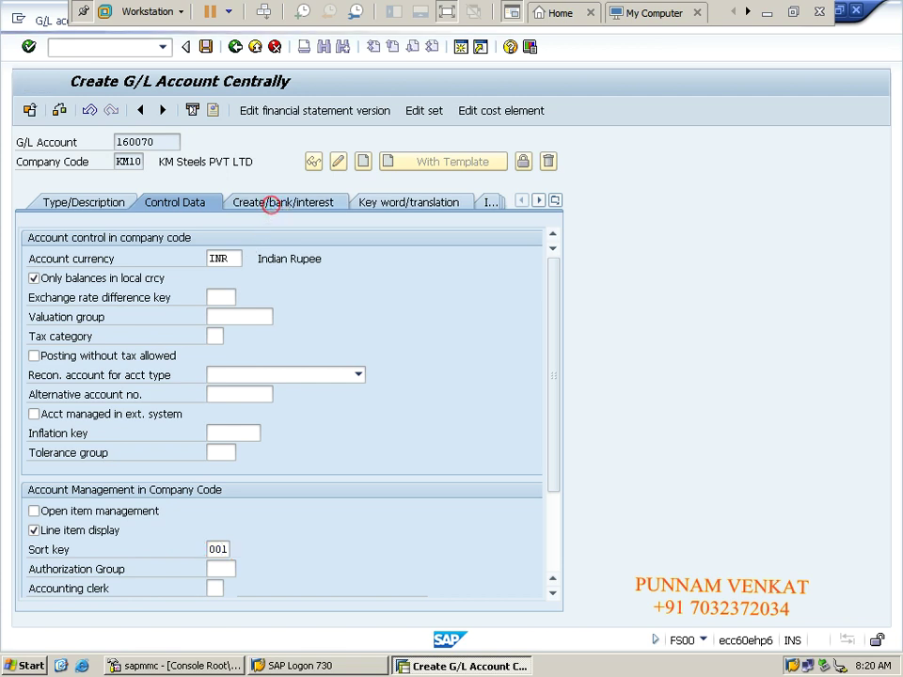
text(g00)
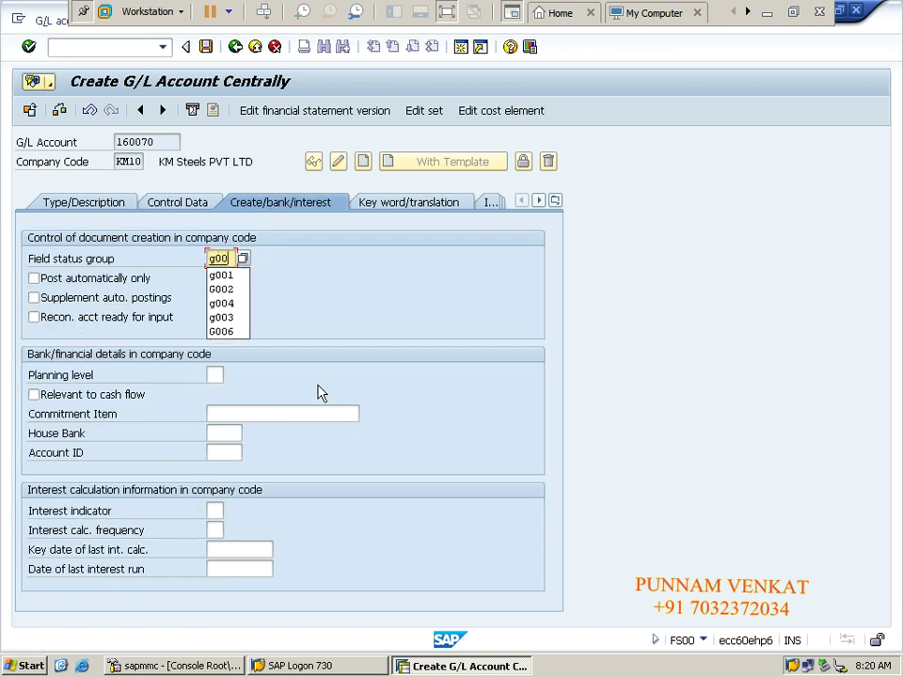
text(1)
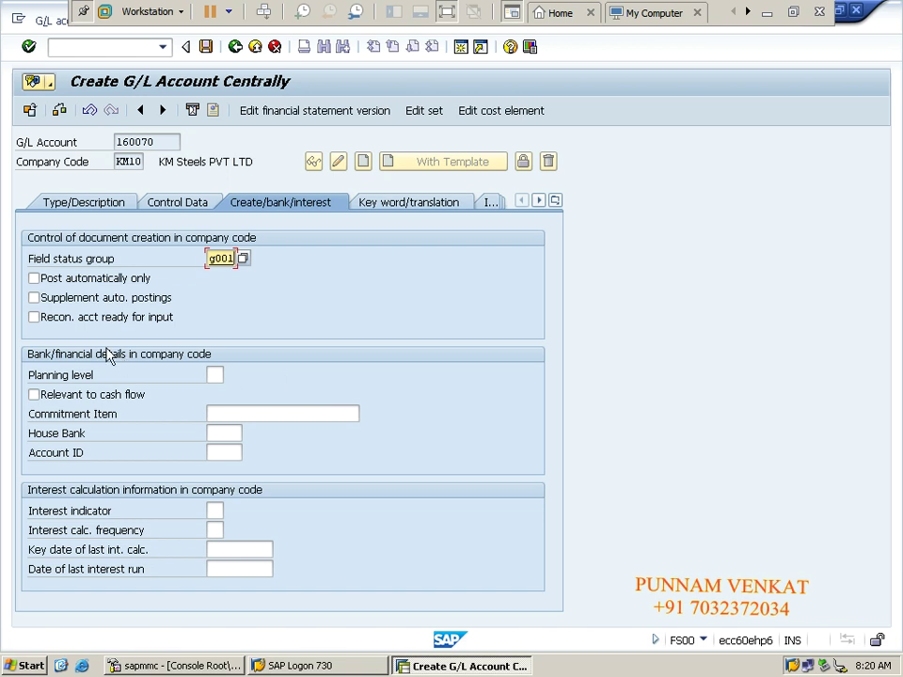
Step: Set automatic posting only, confirm field status group G001, and save account 160070
click(78, 283)
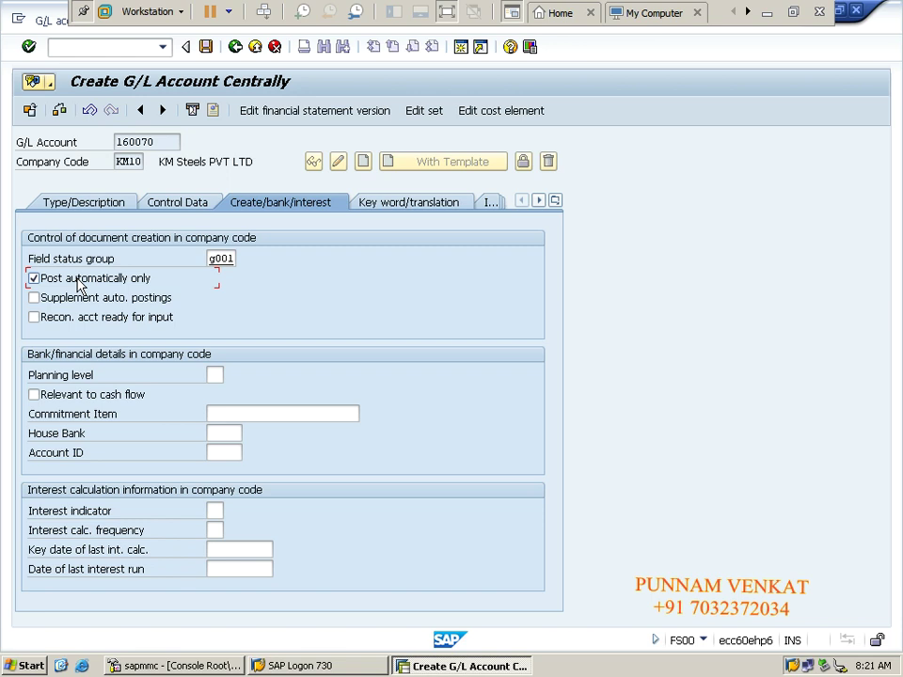
key(Return)
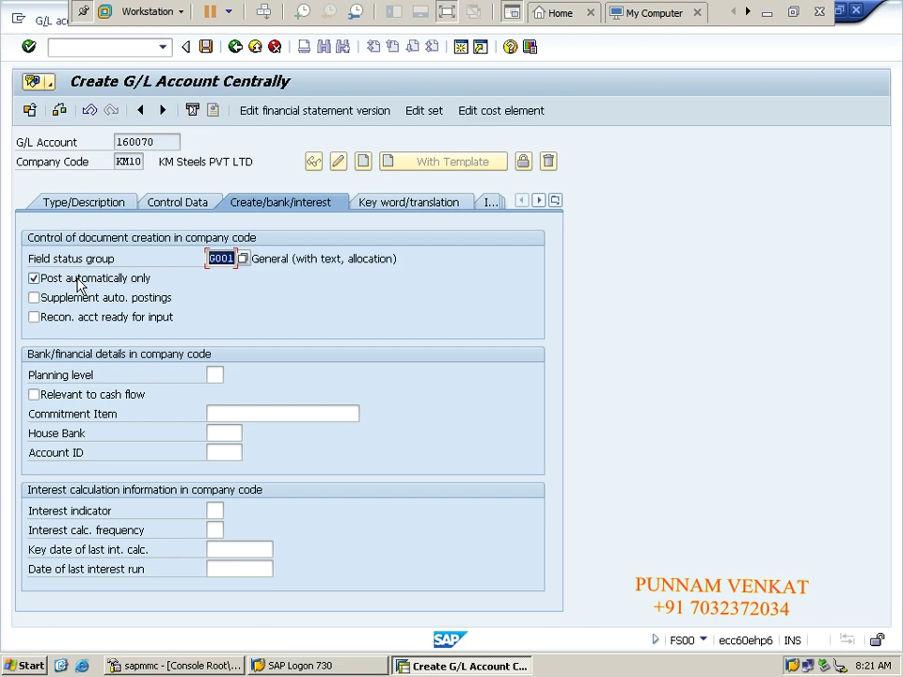
click(205, 46)
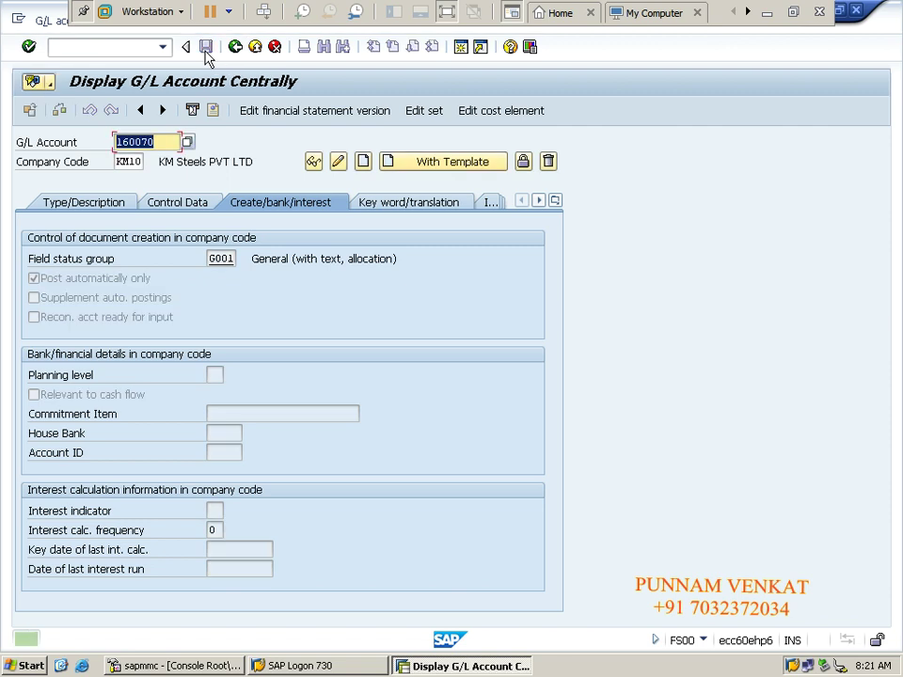
Step: Return to the start menu with /n and run transaction OBYC
click(124, 47)
text(/n)
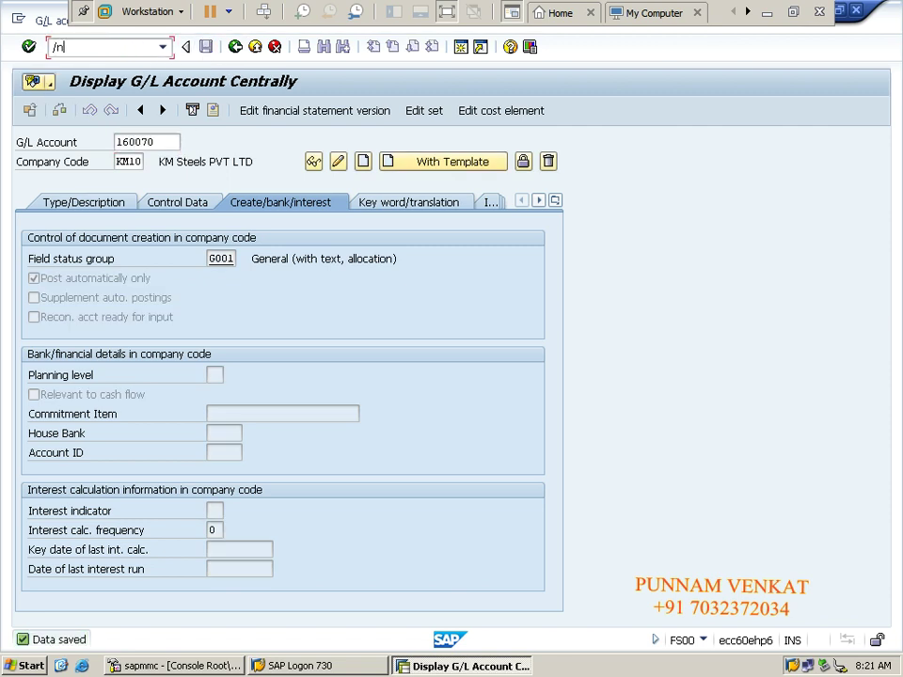
key(Return)
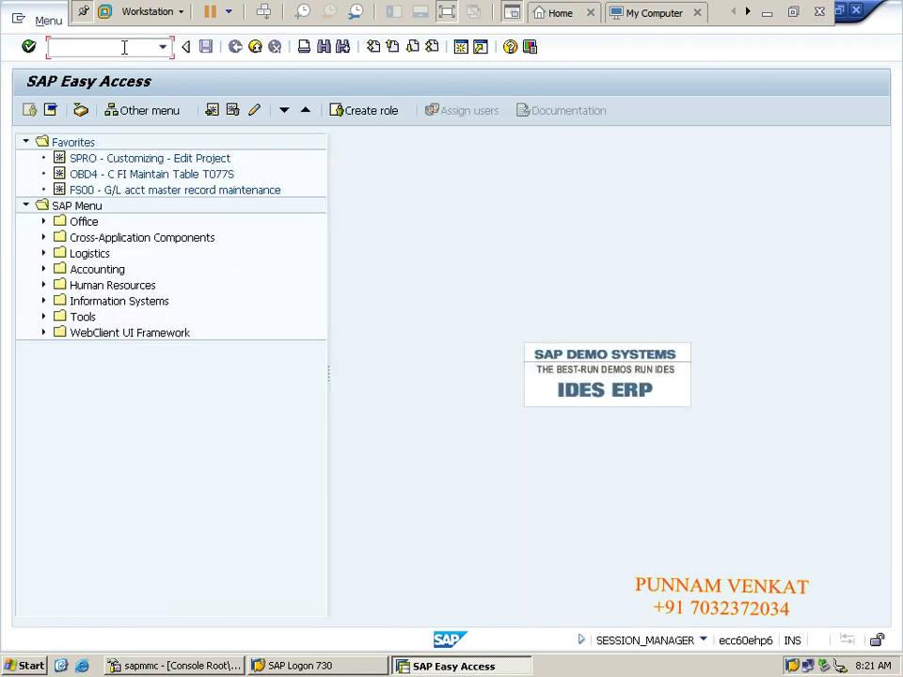
text(O)
key(BackSpace)
text(OBYC)
key(Return)
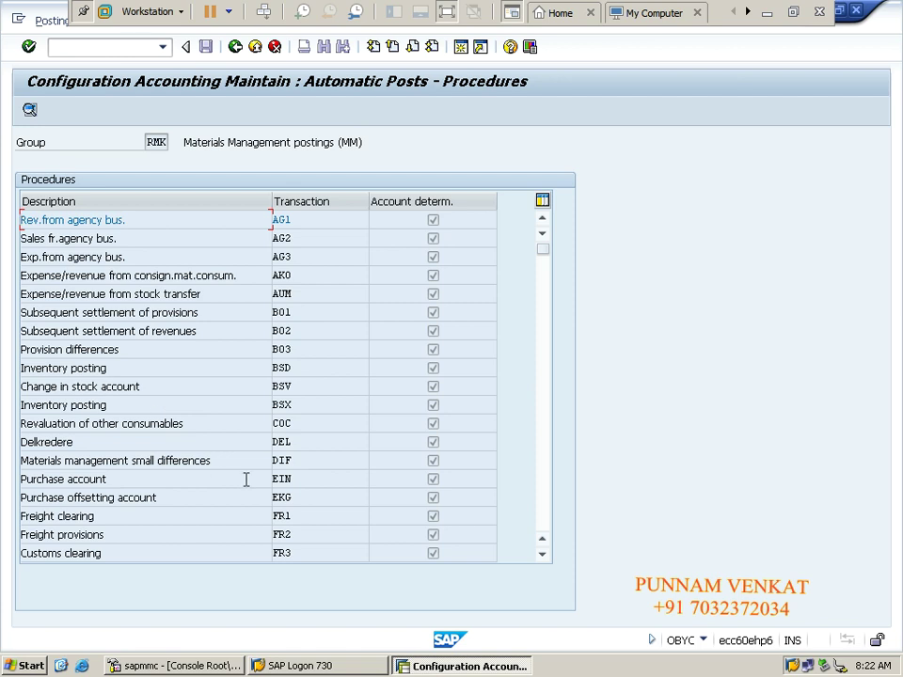
Step: Scroll the procedures list down to PRD (Cost (price) differences) and open it
click(296, 424)
scroll(296, 425, down, 1)
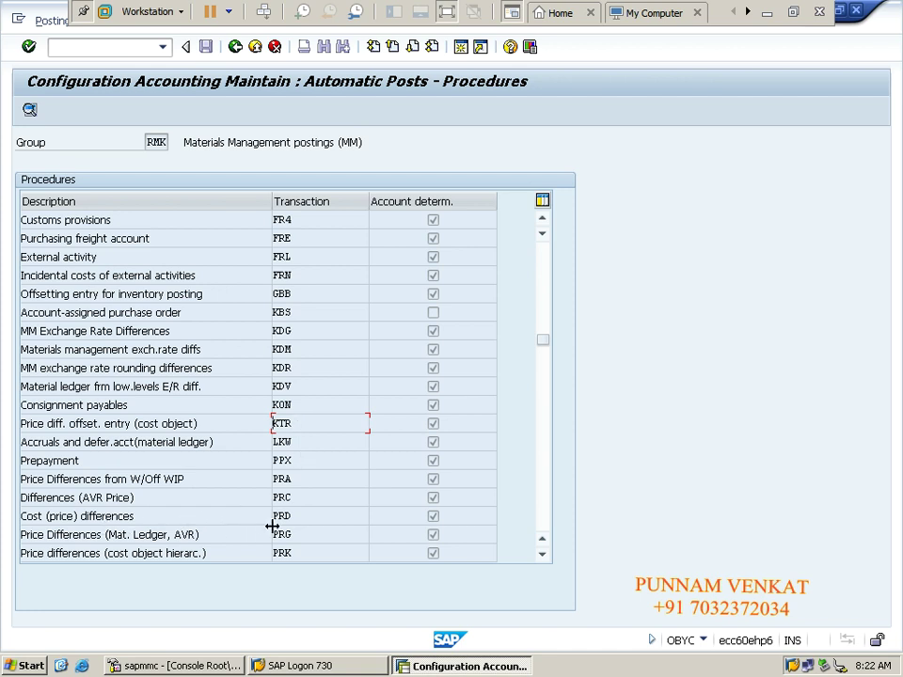
click(300, 517)
drag(302, 517, 273, 518)
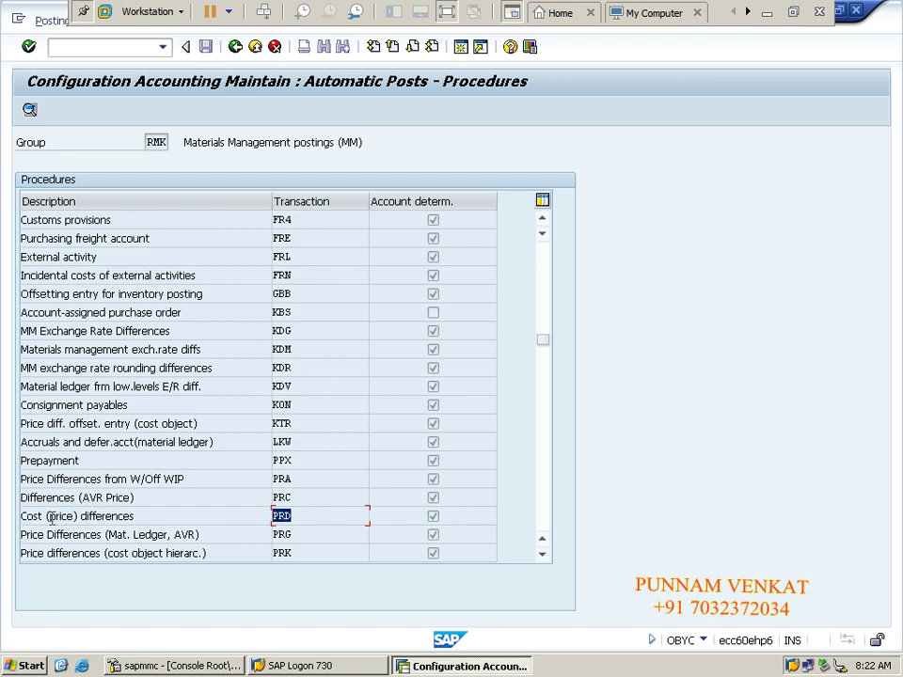
drag(46, 516, 146, 516)
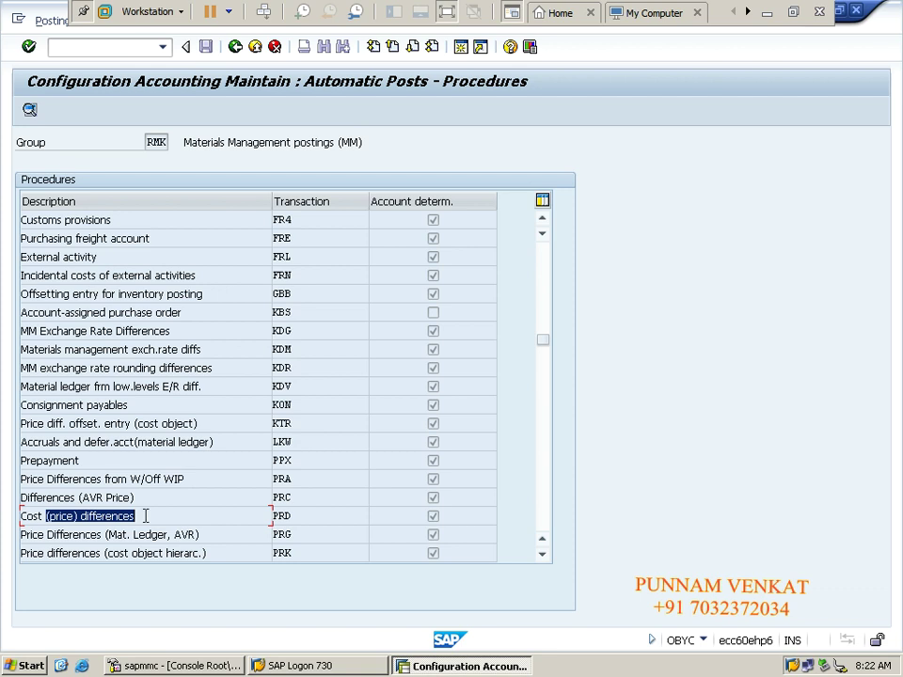
double_click(298, 517)
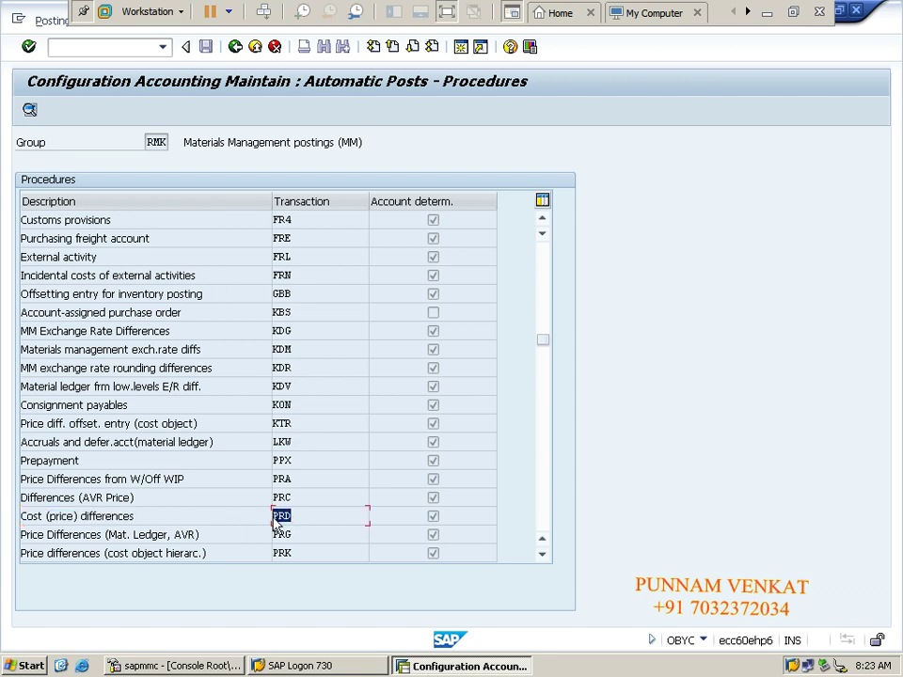
click(314, 516)
double_click(288, 525)
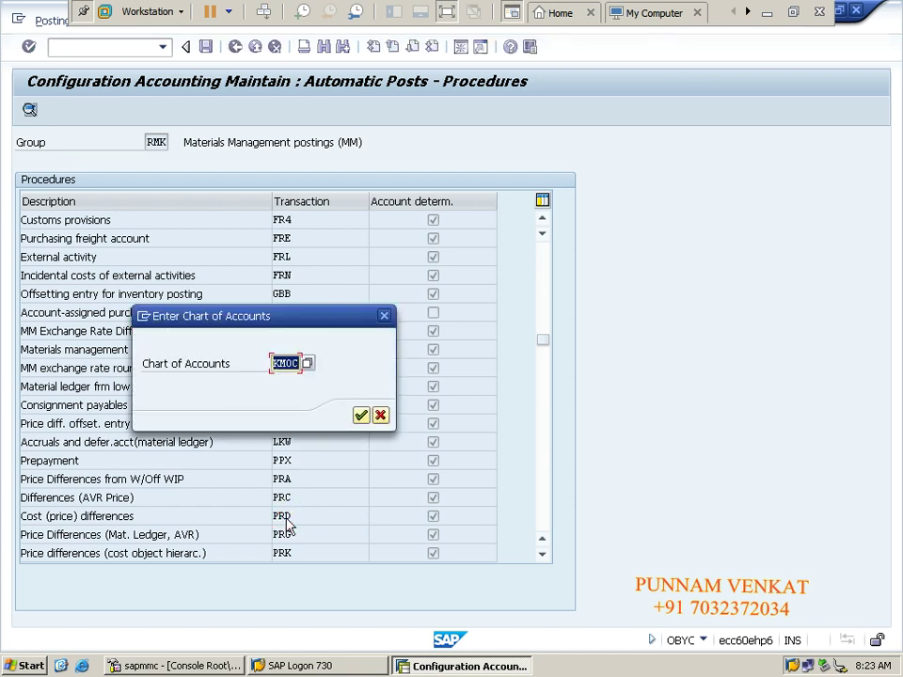
Step: Confirm chart of accounts KMOC and base PRD rules on debit/credit, valuation modification and valuation class
click(288, 363)
click(365, 421)
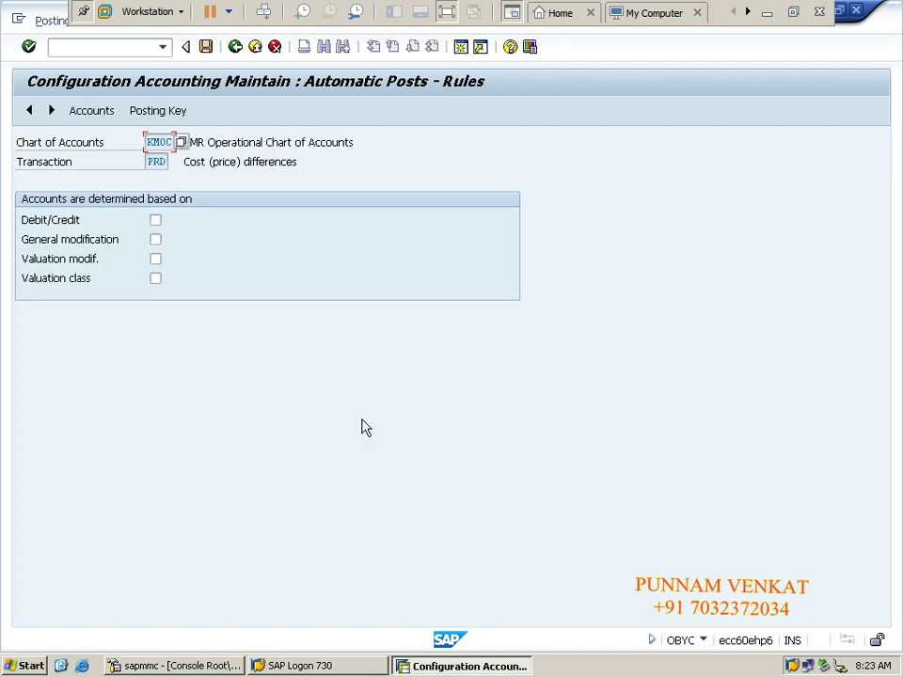
click(156, 259)
click(155, 280)
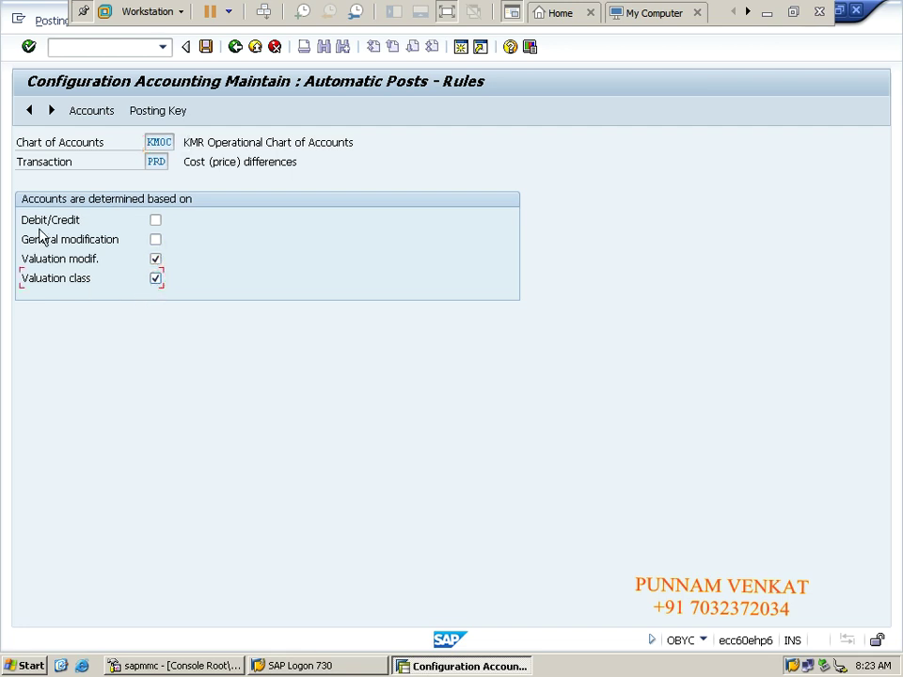
click(156, 221)
Step: Save the rules, check PRD posting keys 83 debit and 93 credit, save, and return to Accounts
click(159, 113)
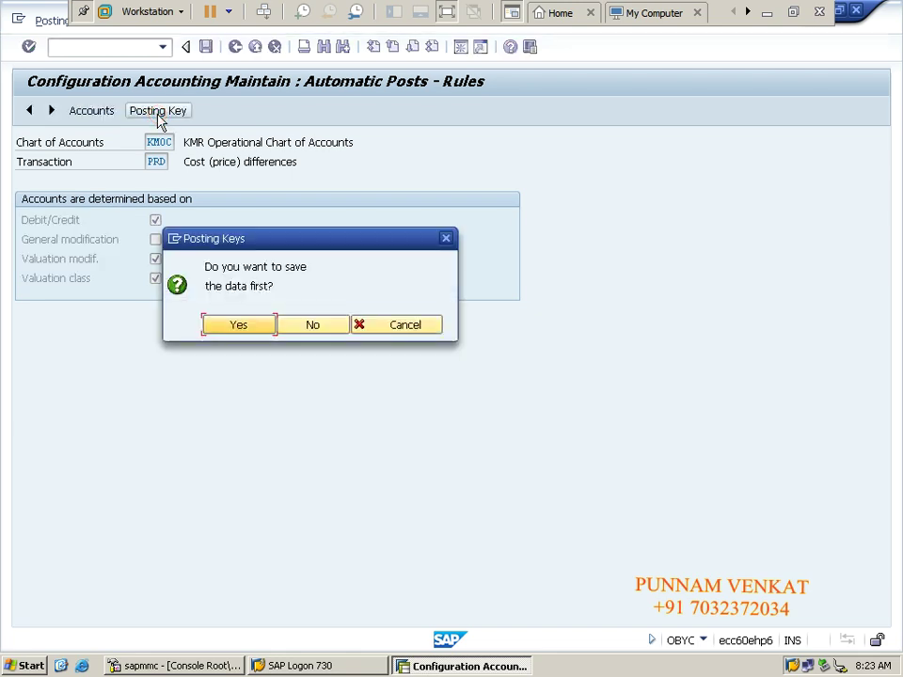
click(249, 325)
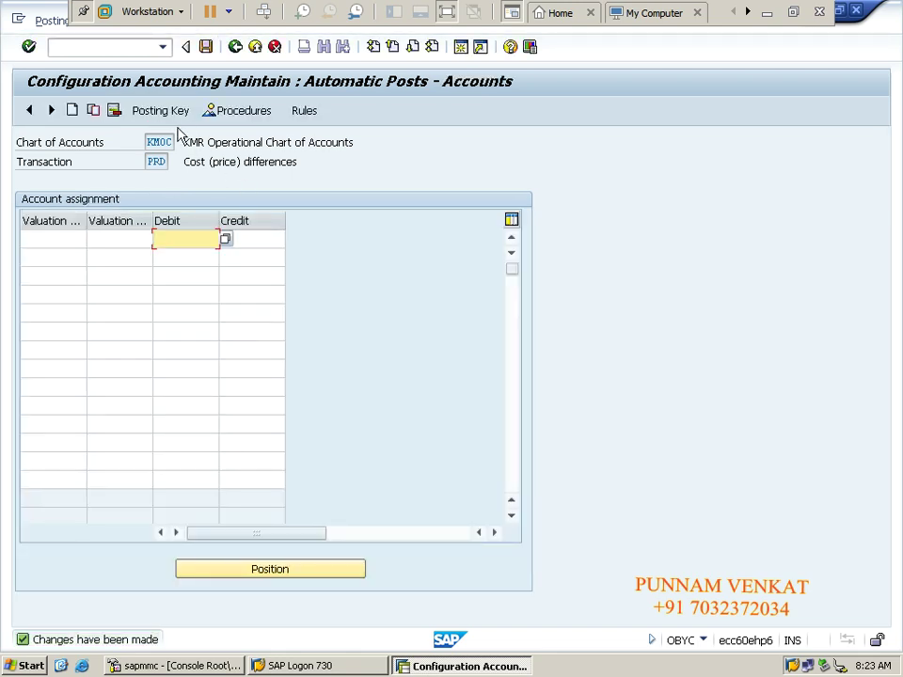
click(164, 111)
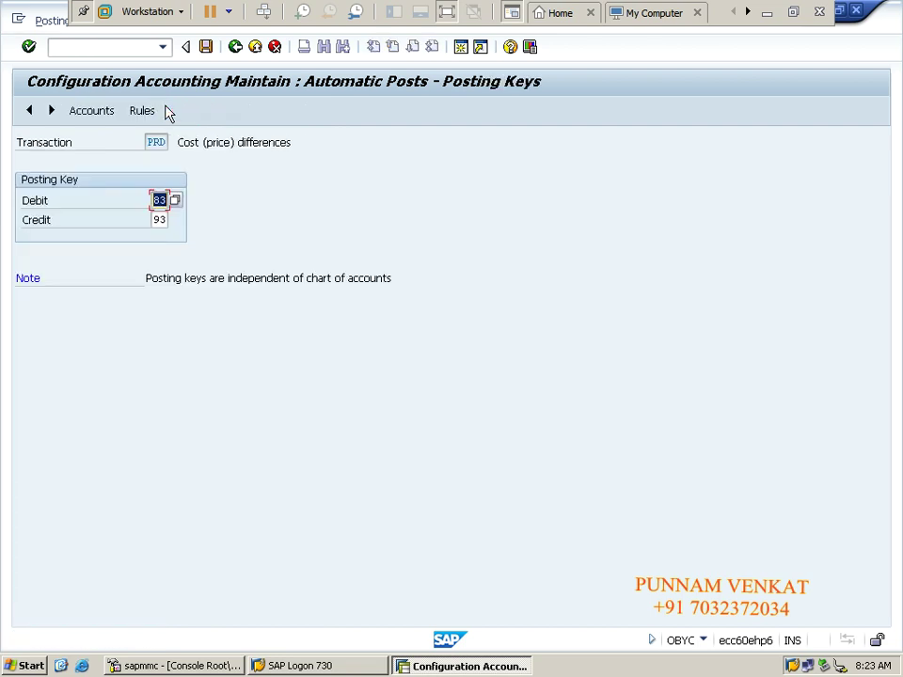
click(160, 200)
click(161, 219)
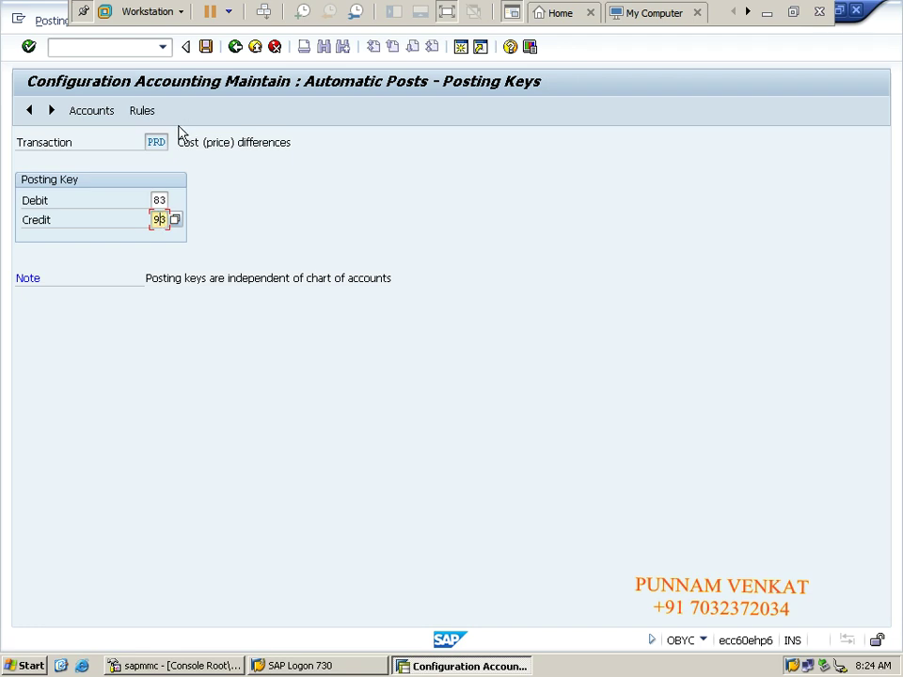
click(208, 48)
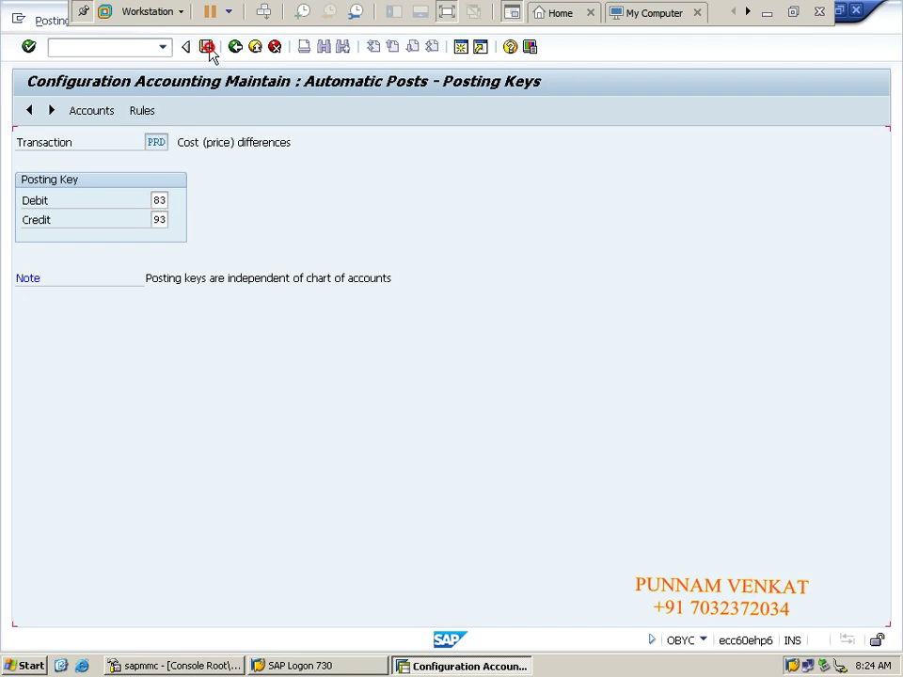
click(97, 114)
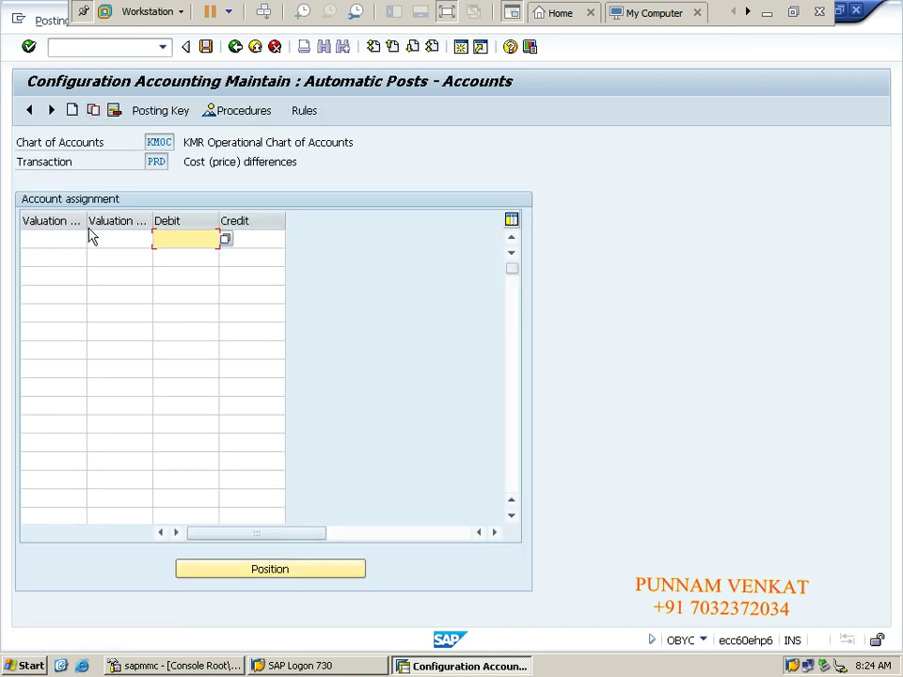
Step: Fill the first PRD row: modification 0001, valuation class 3000, debit and credit account 160070
drag(87, 222, 124, 226)
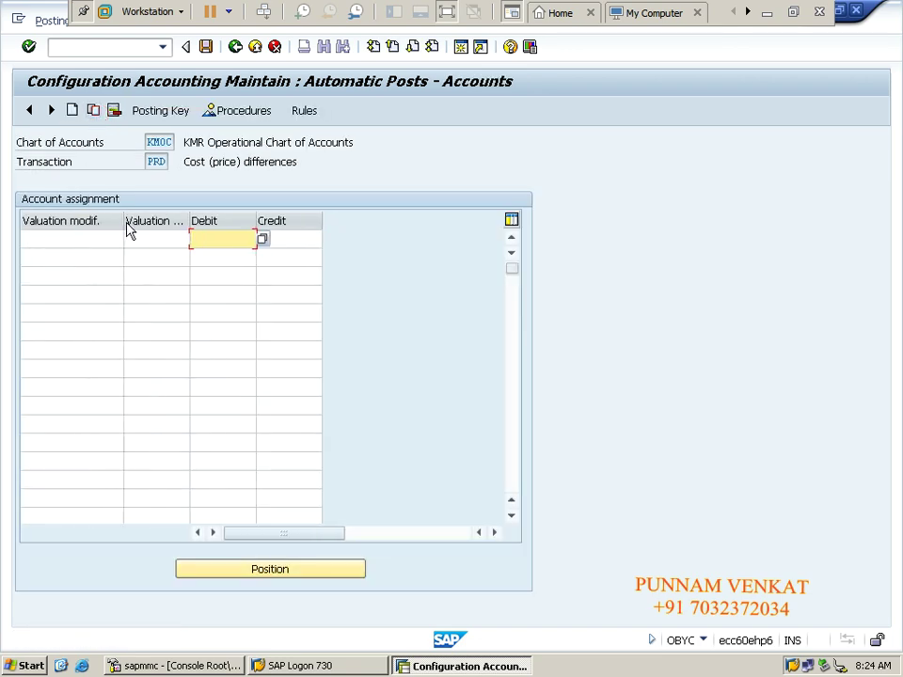
click(83, 241)
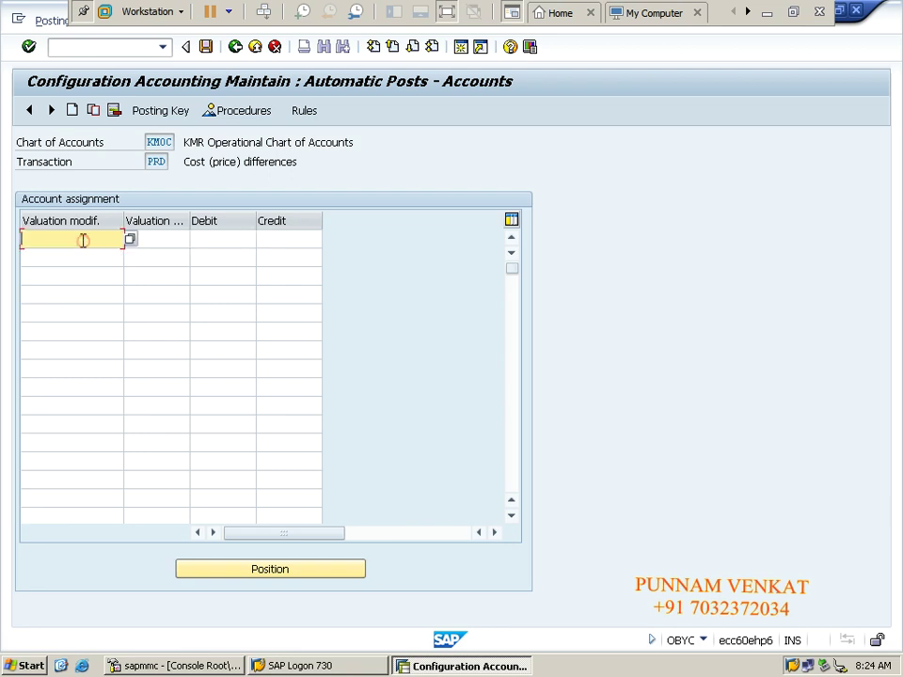
text(000)
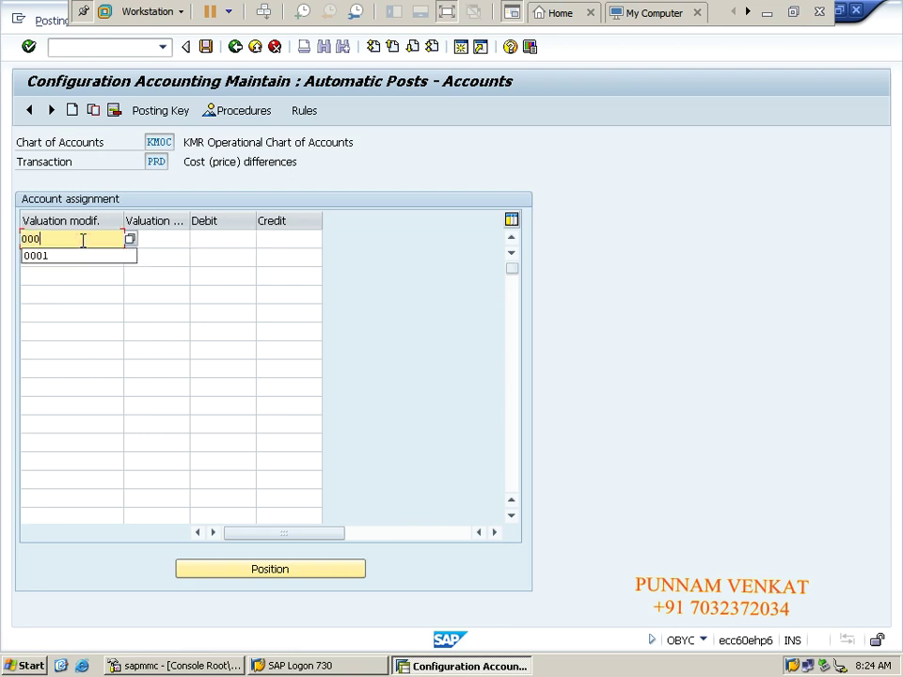
text(1)
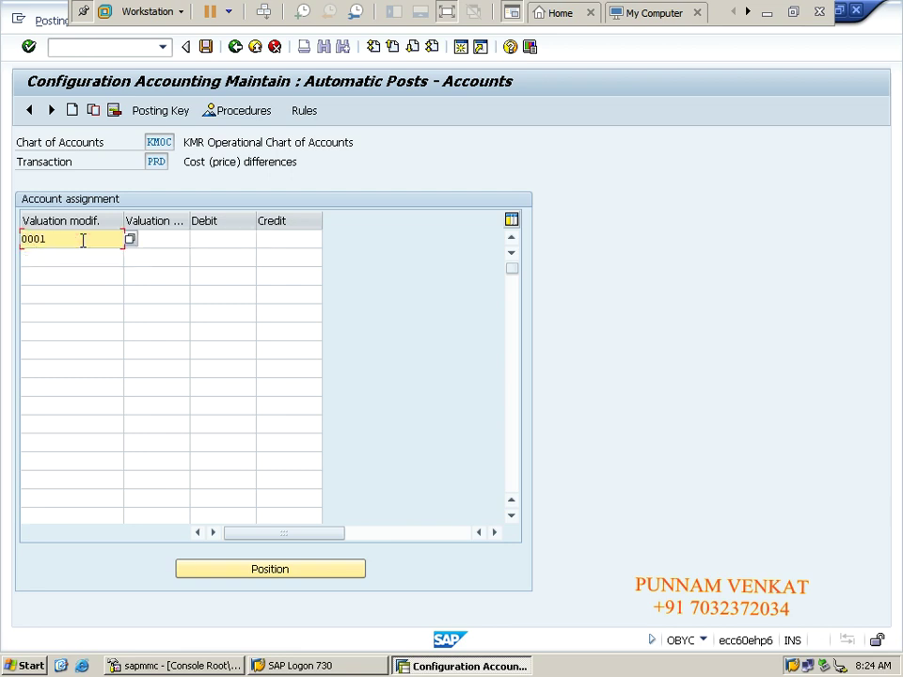
double_click(71, 238)
click(165, 241)
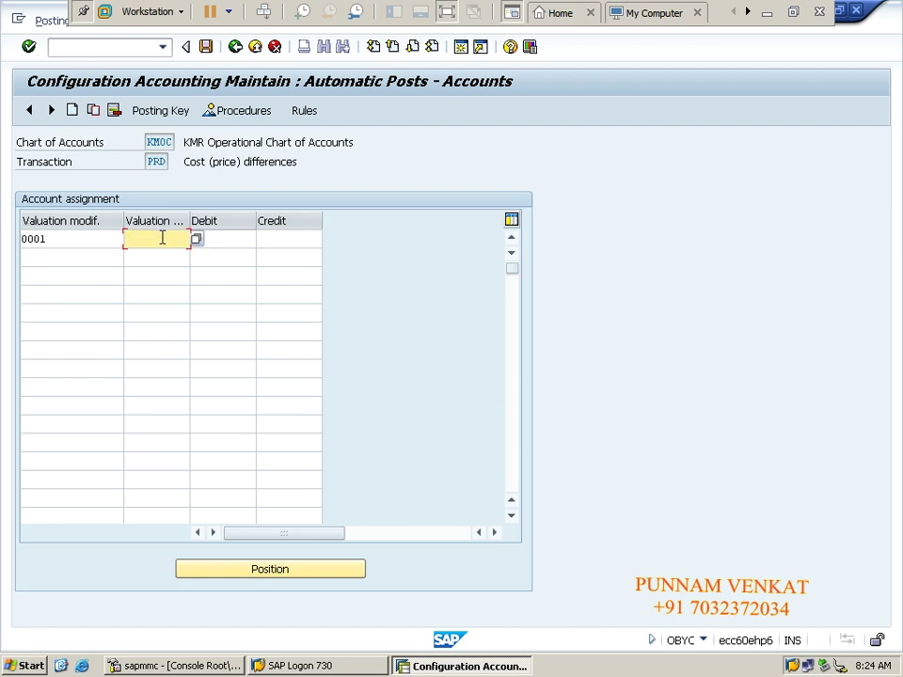
text(3000)
drag(161, 241, 117, 243)
click(219, 242)
text(16)
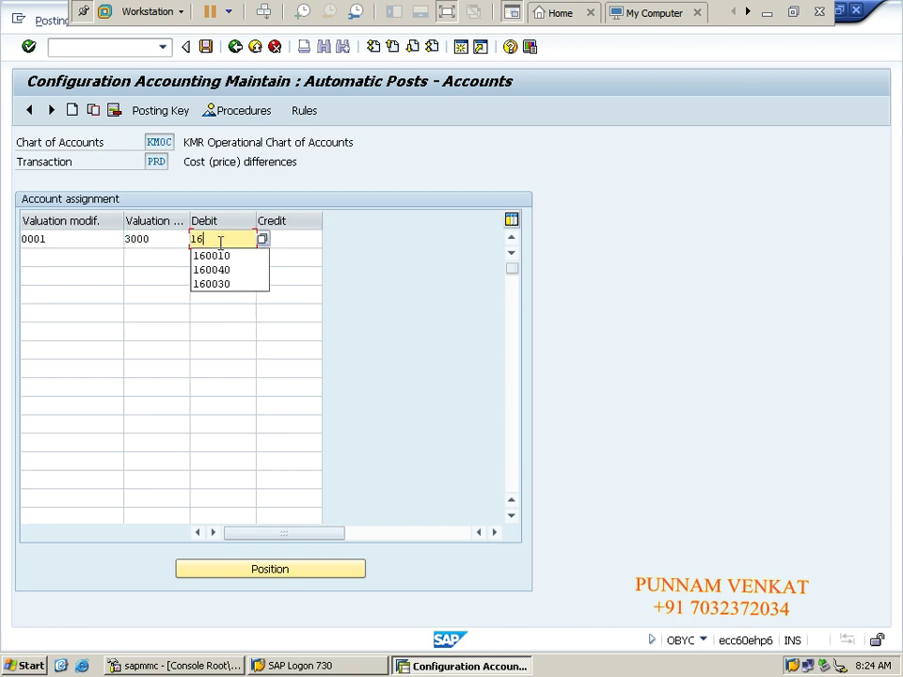
text(0070)
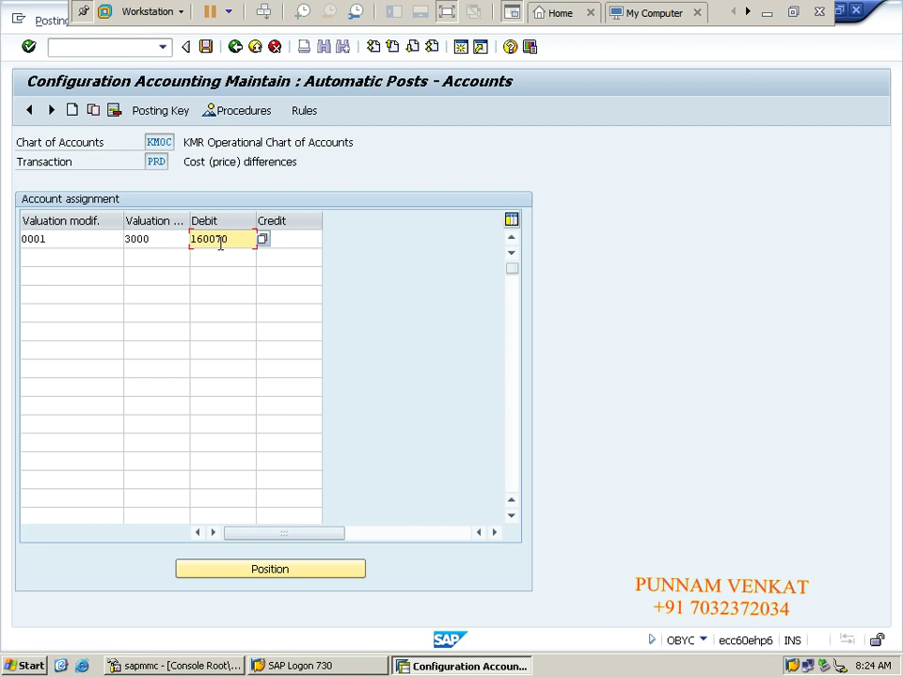
key(Tab)
text(16)
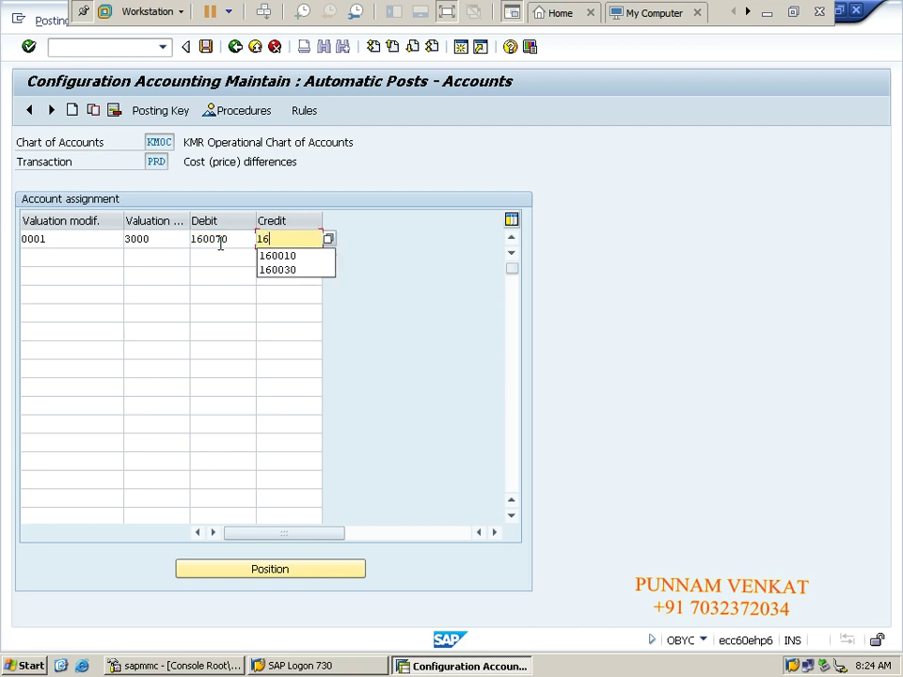
text(0070)
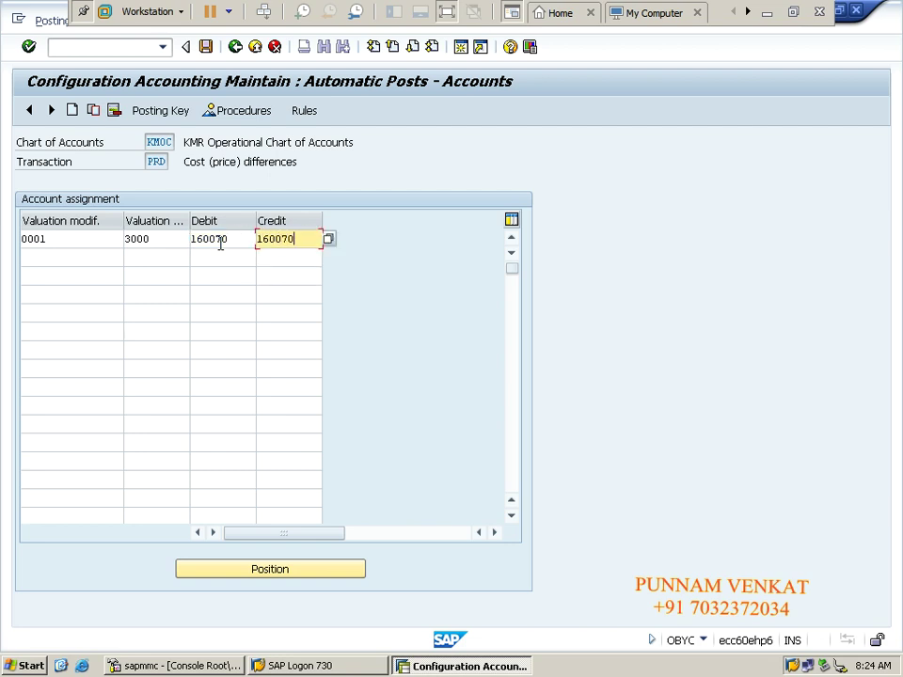
click(168, 241)
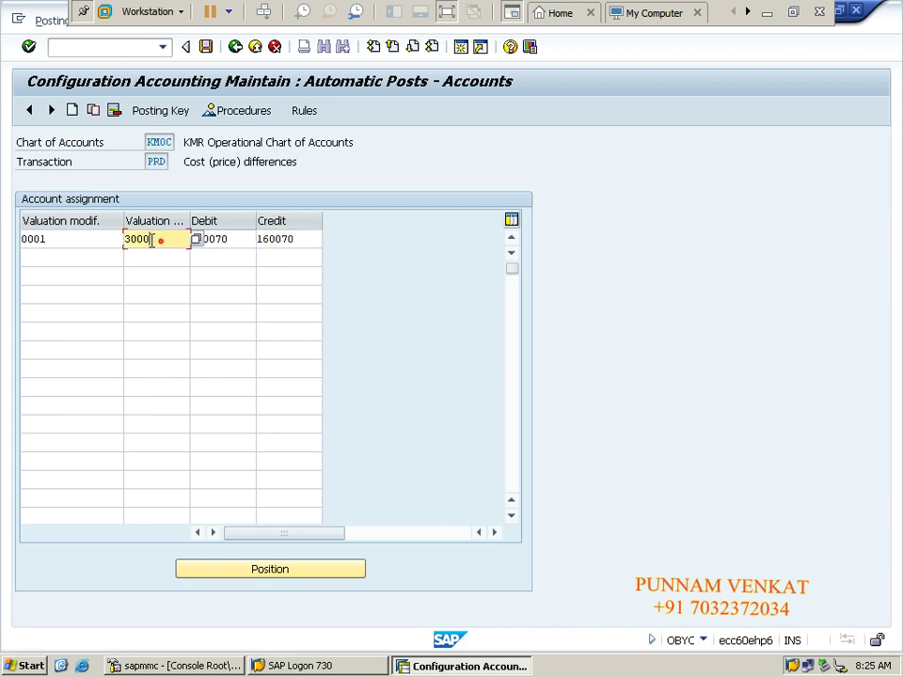
Step: Start a second PRD row with valuation modification 0001 and valuation class 7920
double_click(161, 240)
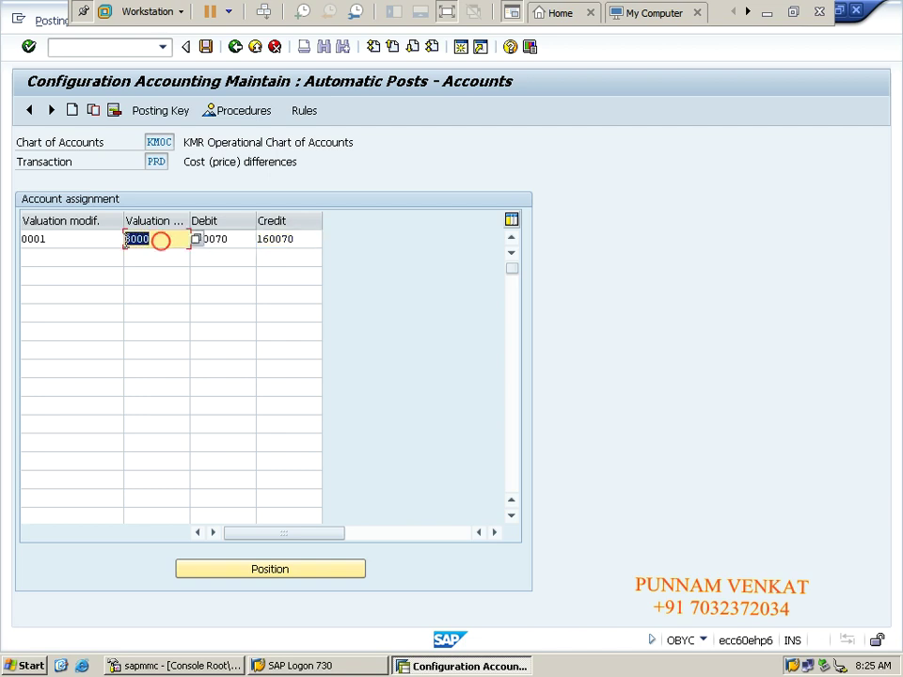
click(86, 256)
text(0001)
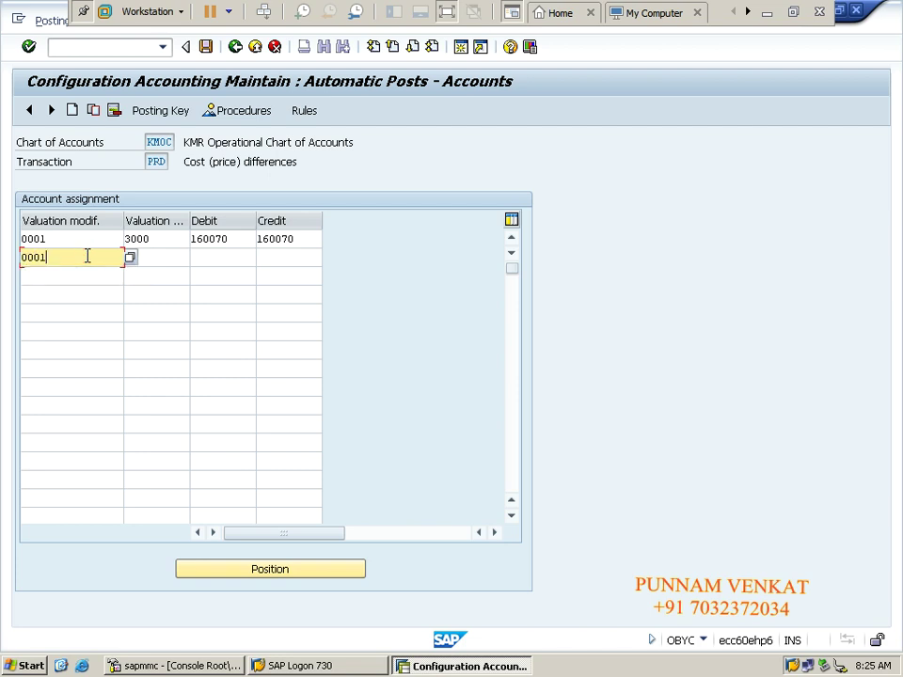
key(Tab)
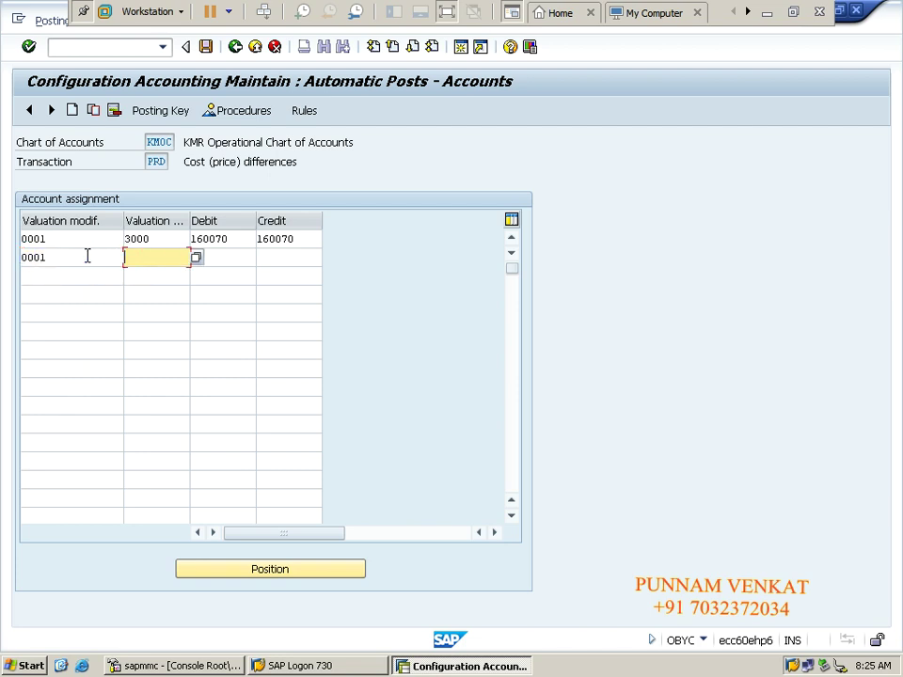
text(7920)
key(Tab)
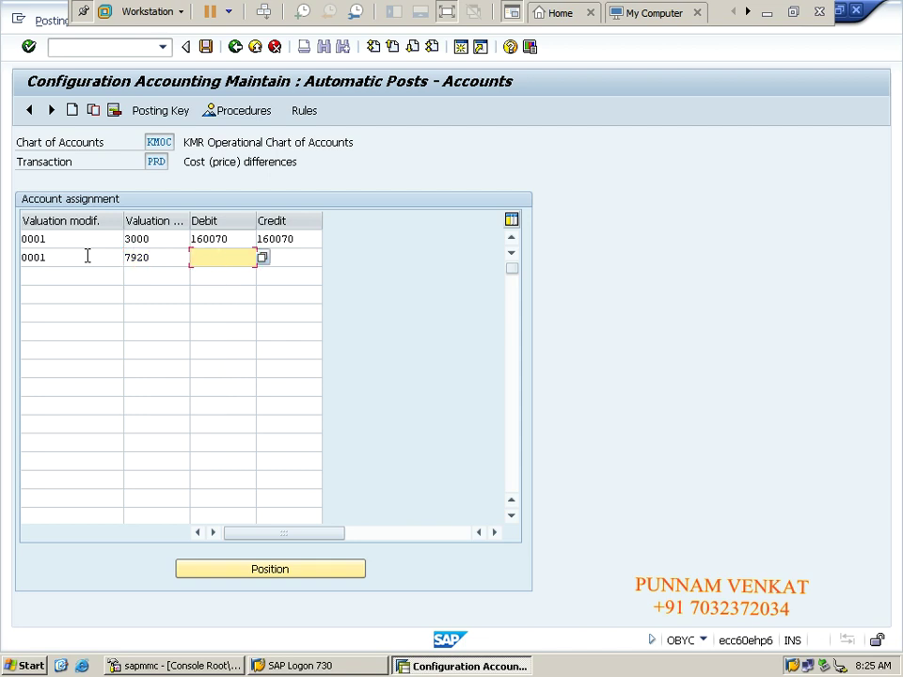
Step: Enter 160070 as both debit and credit account for the 7920 row
text(16-)
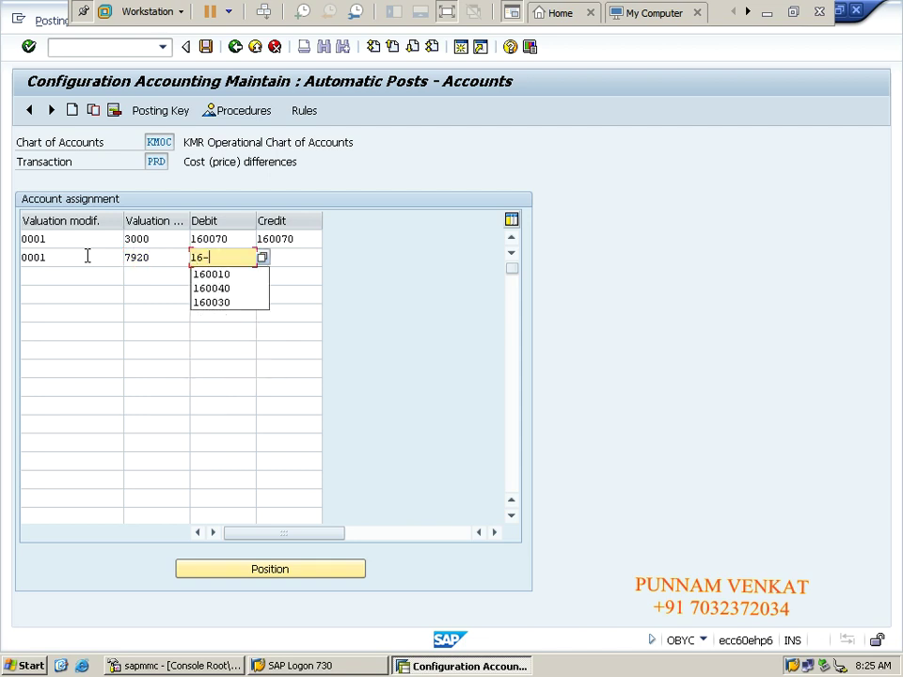
text(-)
key(BackSpace)
text(0070)
key(Tab)
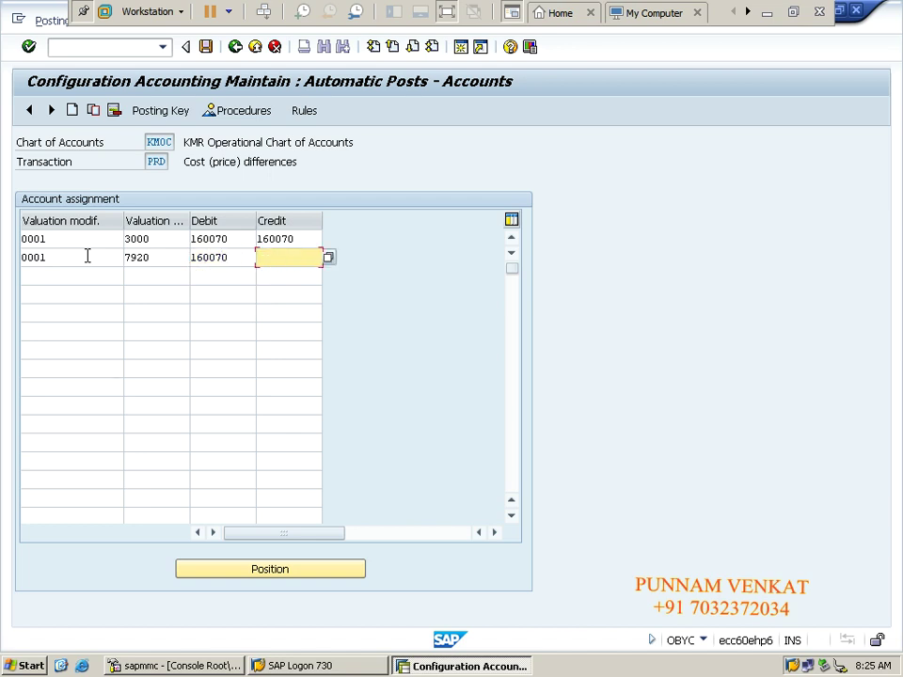
text(1600)
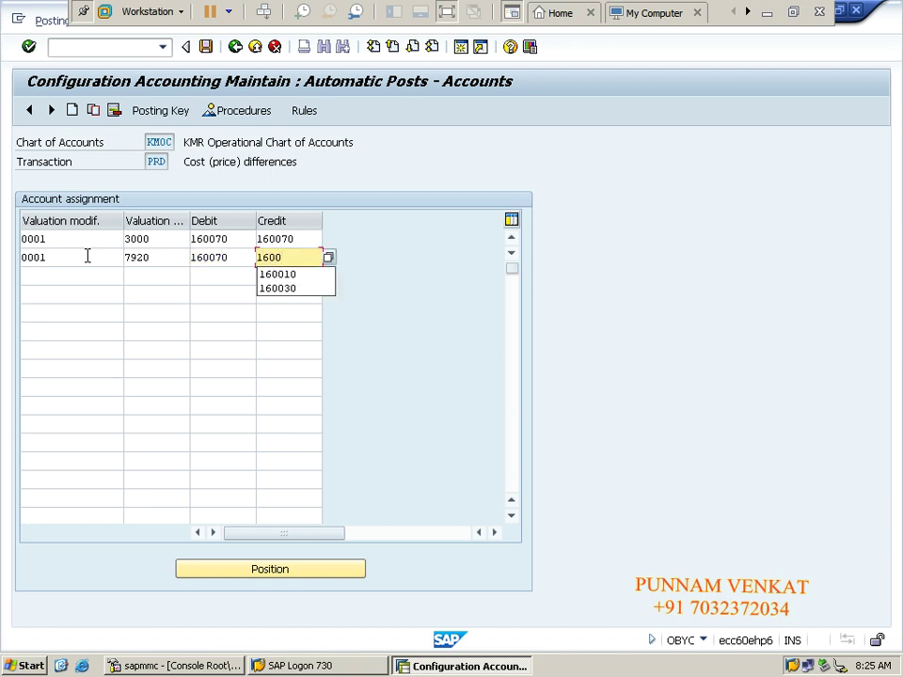
text(70)
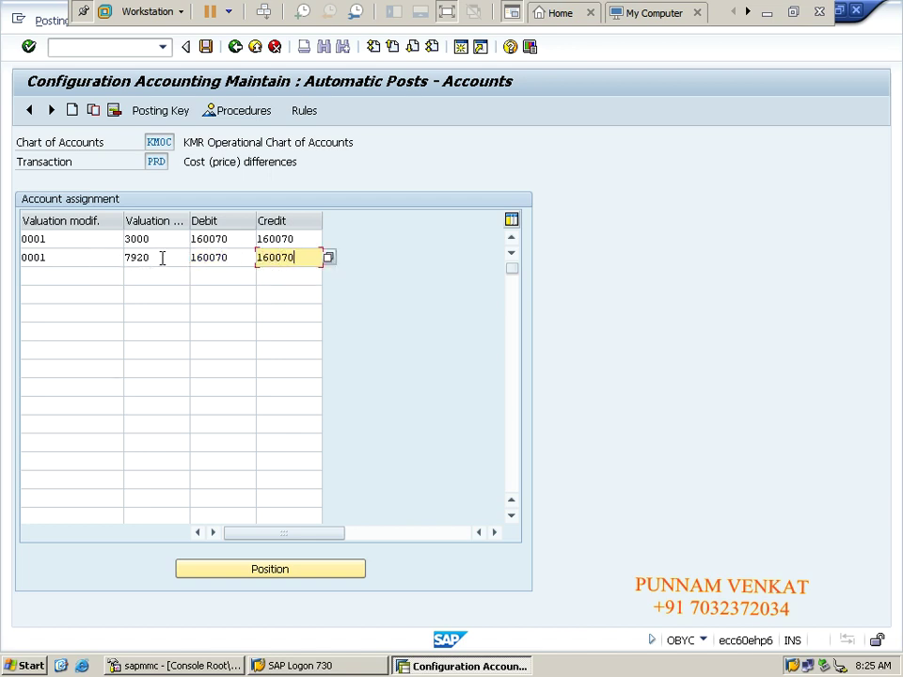
drag(159, 259, 123, 260)
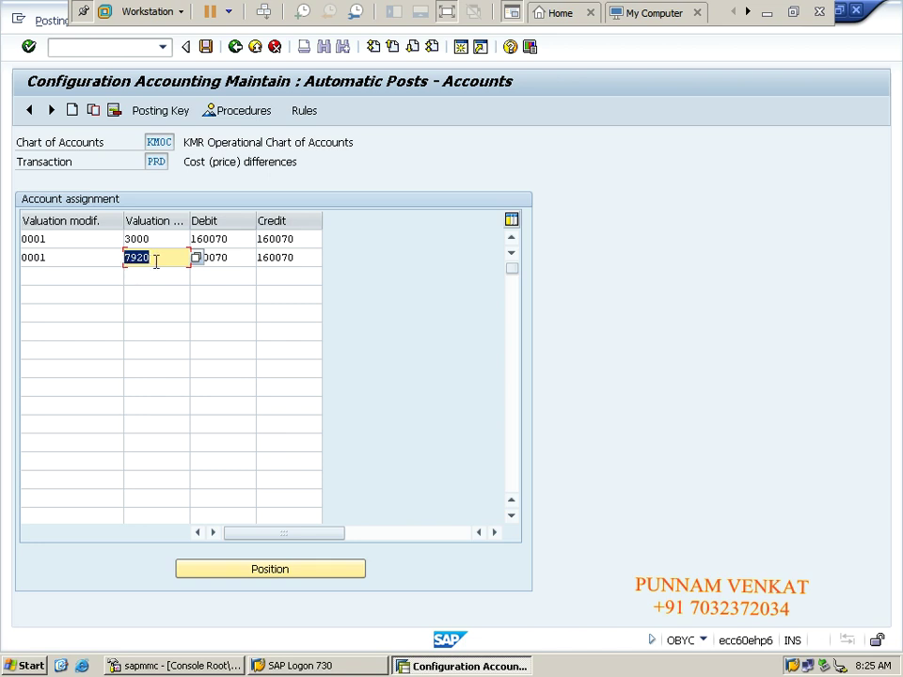
drag(160, 258, 122, 264)
drag(154, 241, 126, 239)
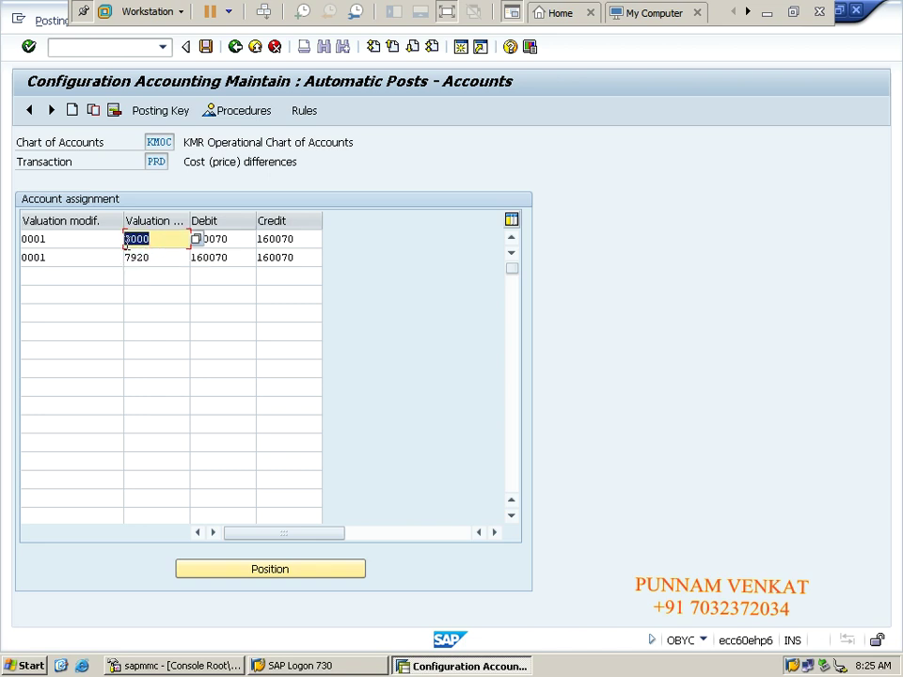
Step: Save the PRD account assignments under the KM Implementation project customizing request
click(207, 55)
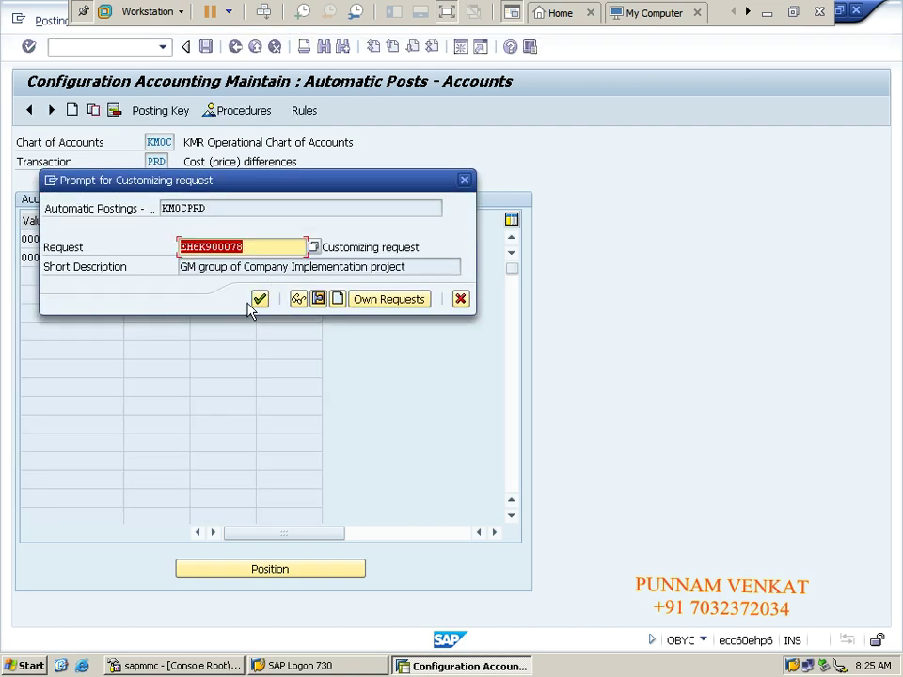
click(370, 301)
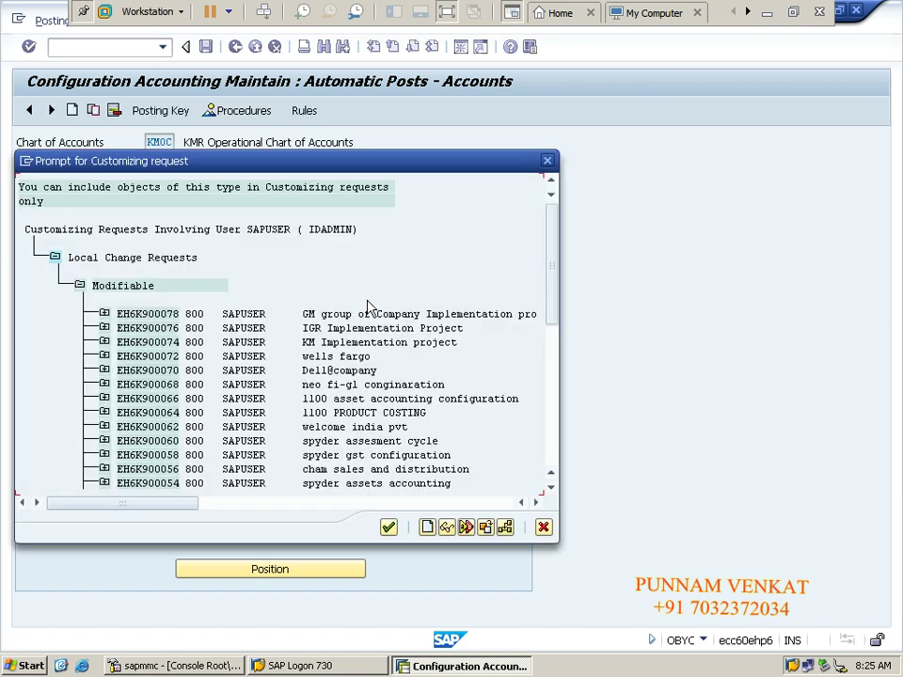
double_click(315, 342)
click(260, 300)
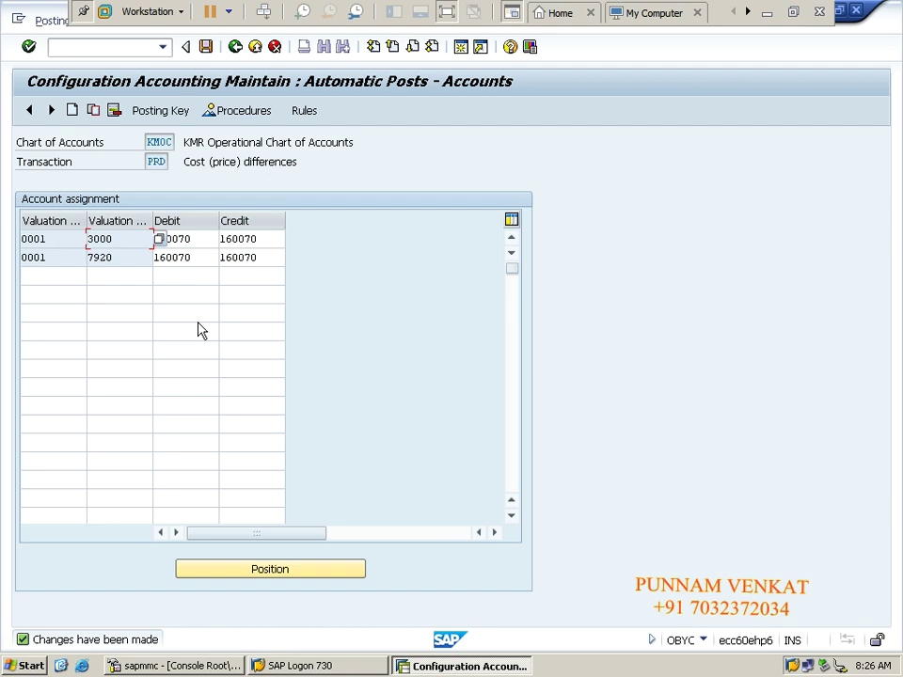
Step: Review the 7920 and 3000 valuation class entries, then return to SAP Easy Access
click(136, 270)
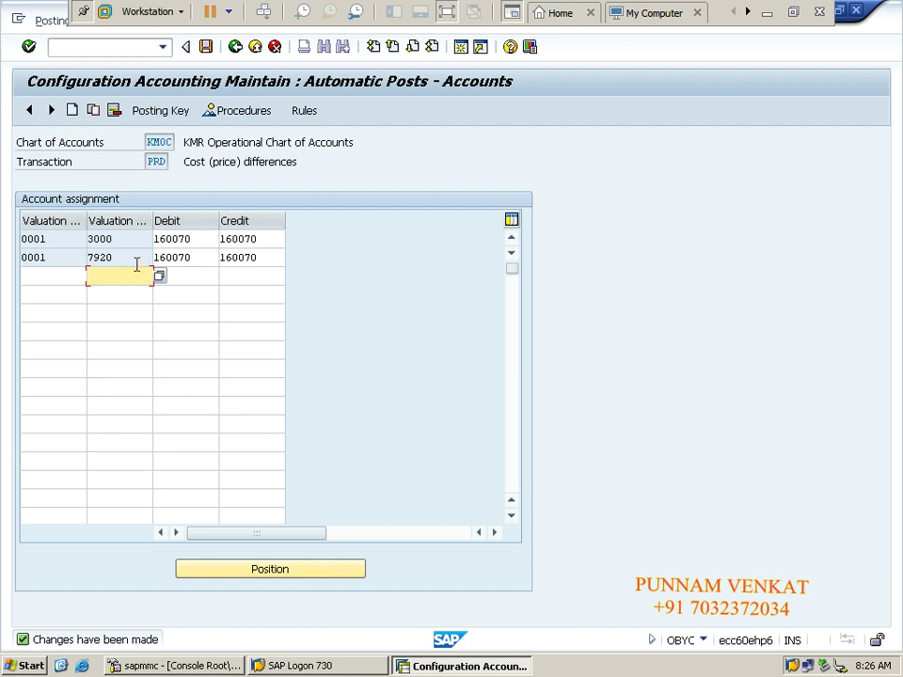
click(137, 262)
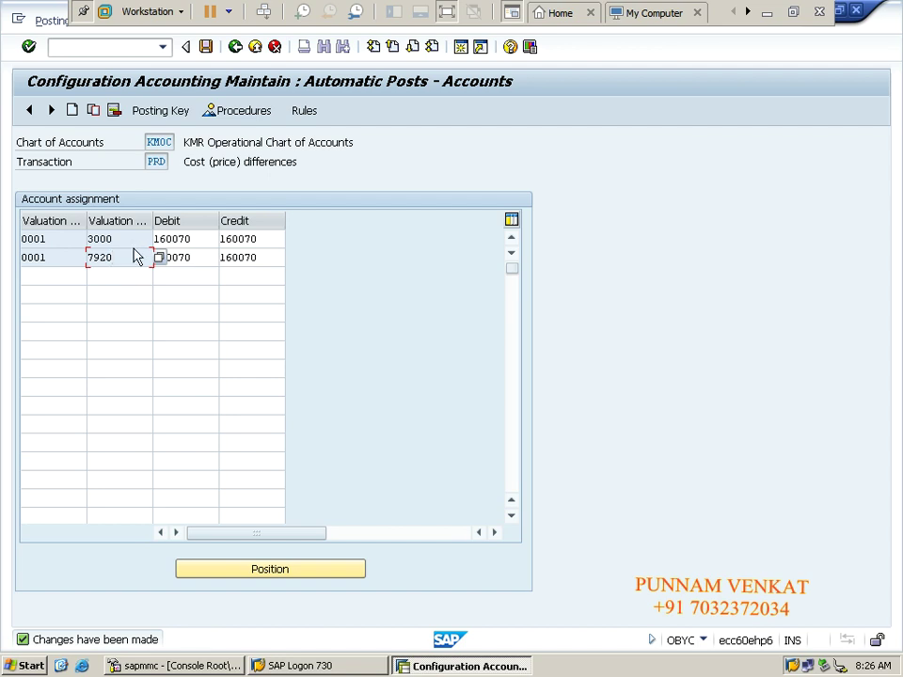
click(132, 239)
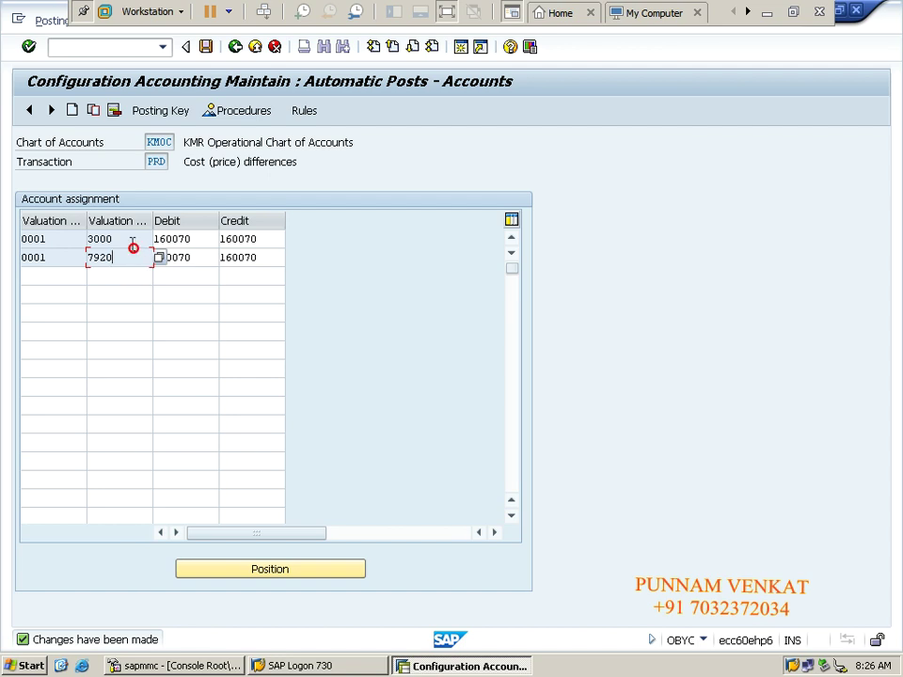
click(237, 52)
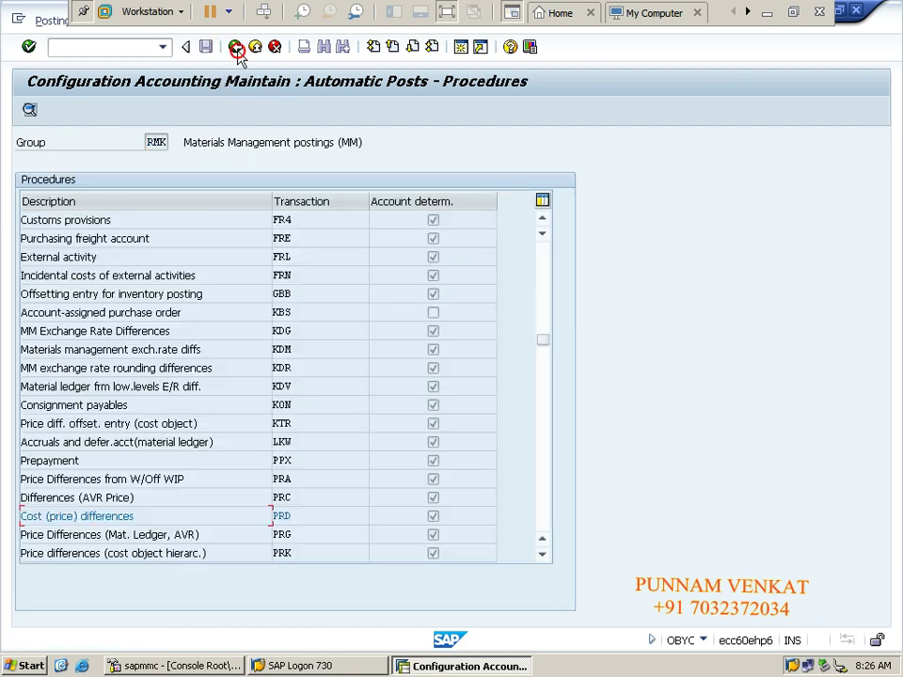
click(237, 52)
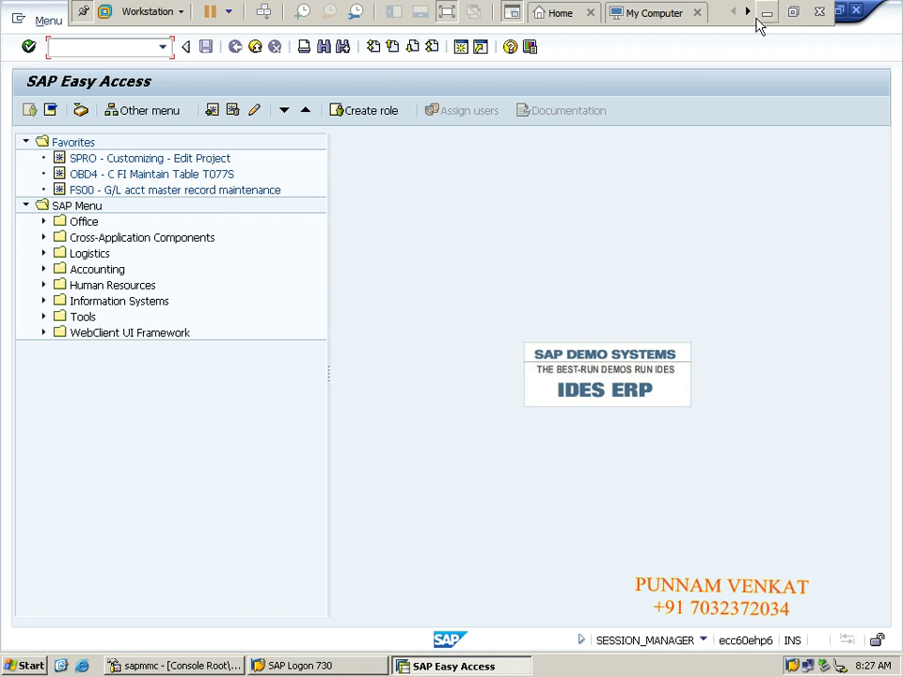
Step: Copy ME21N from cell D130 on the Excel Post Purchase order row and return to SAP
click(766, 19)
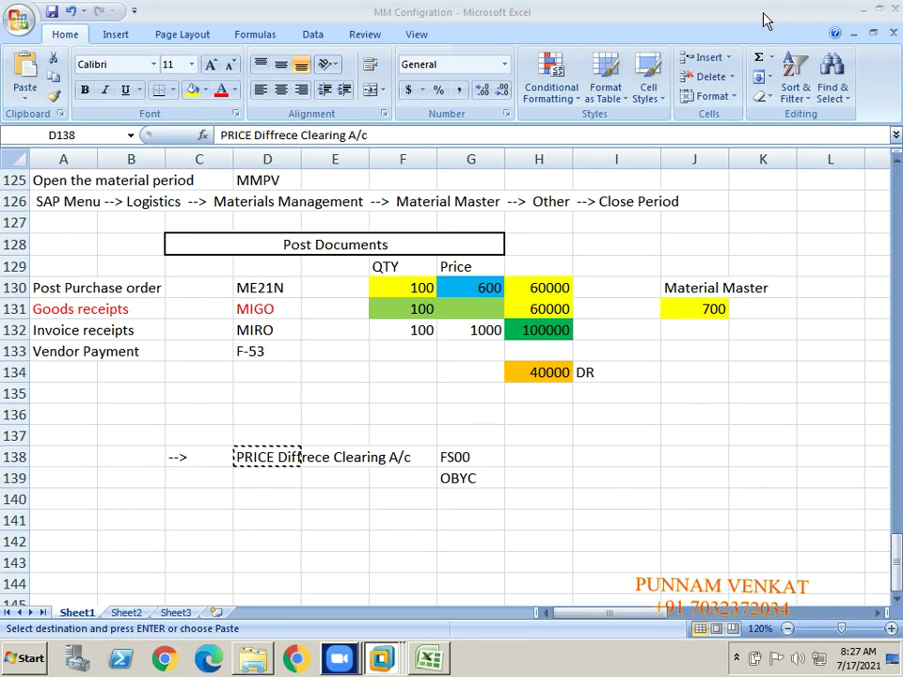
click(75, 287)
key(Down)
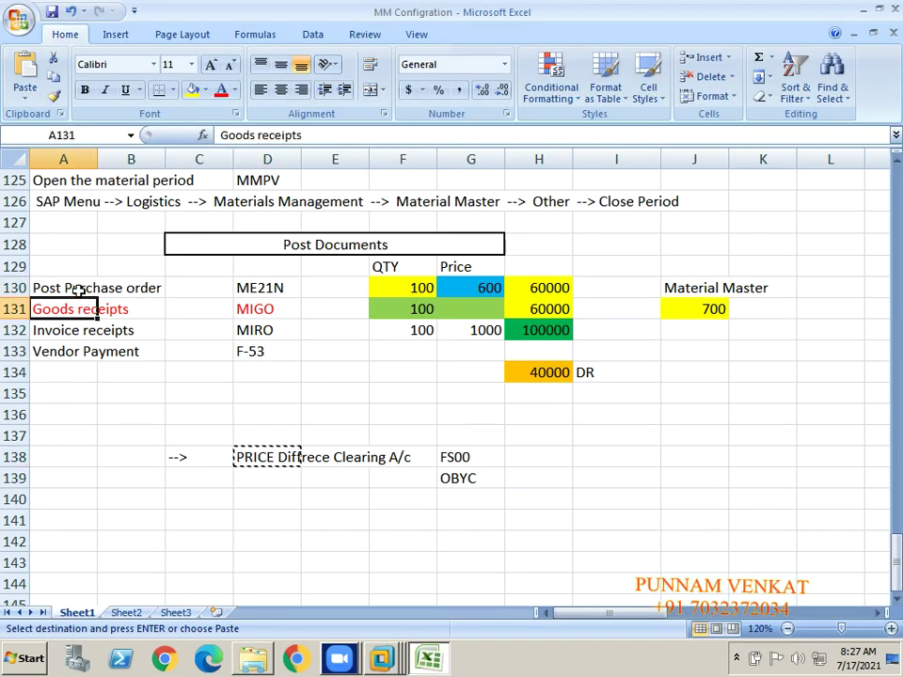
key(Down)
key(Down)
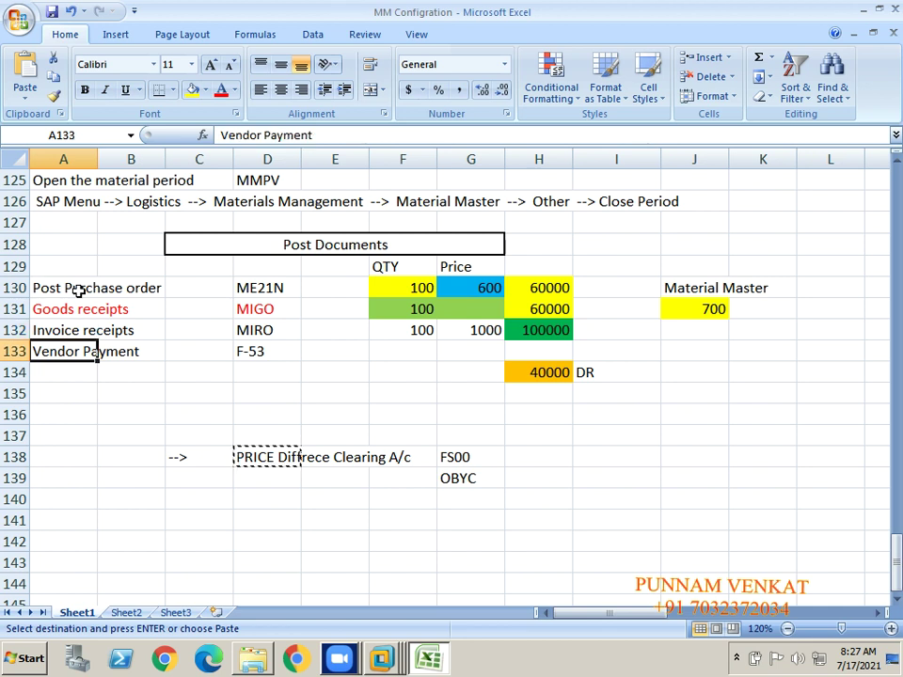
key(Up)
key(Up)
key(Up)
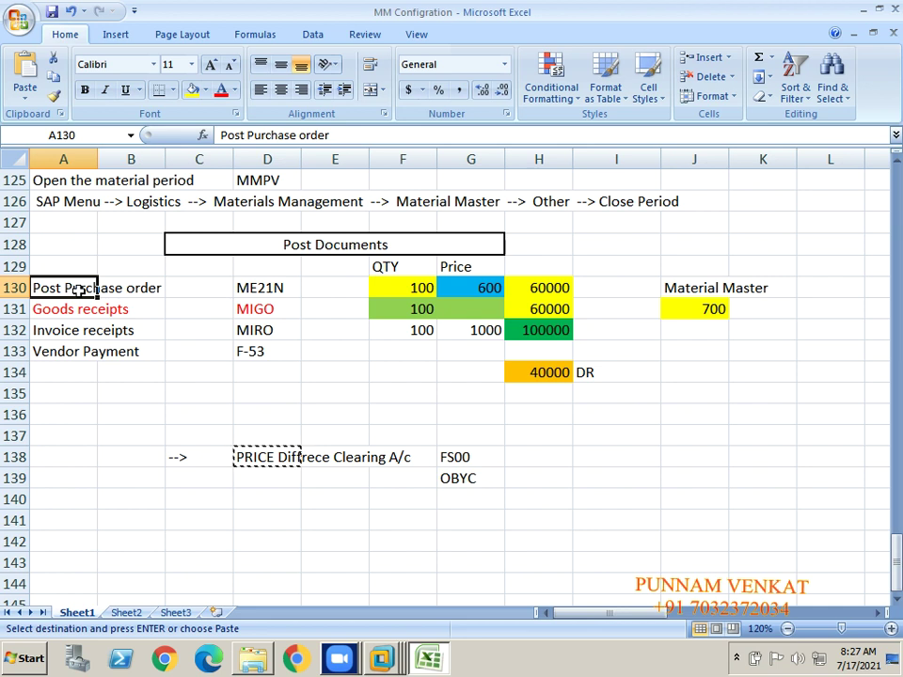
key(Right)
key(Right)
key(Right)
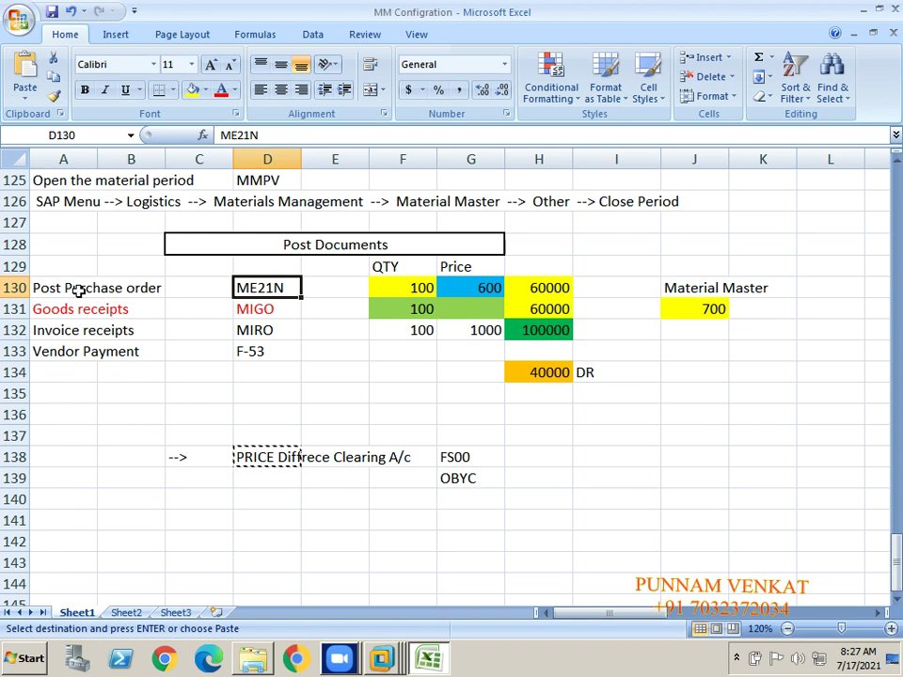
key(ctrl+c)
key(alt+Tab)
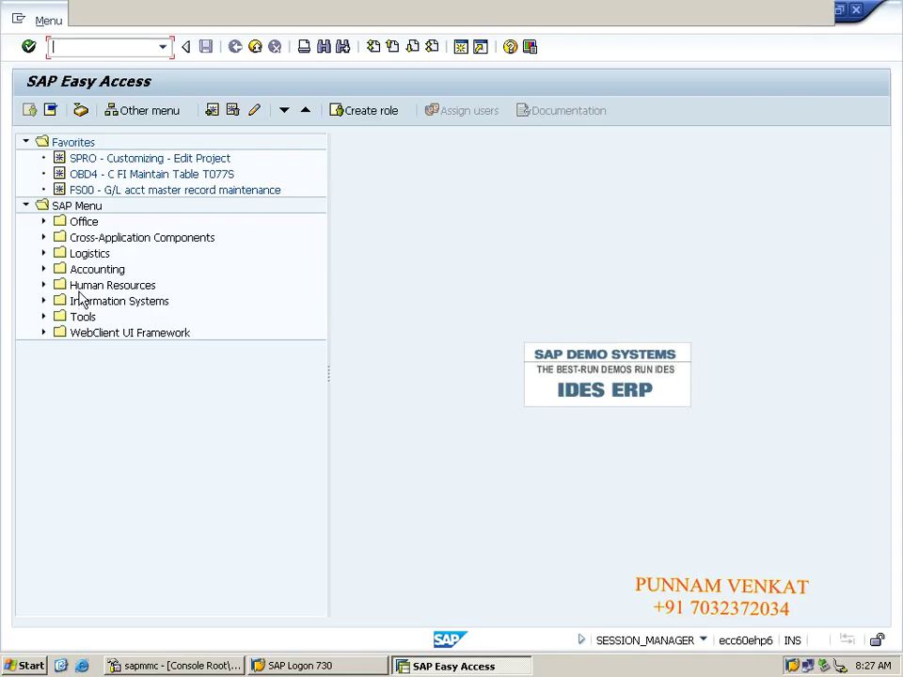
Step: Run ME21N, enter vendor DR PVT LTD on a Standard PO, and expand the header
text(ME21N)
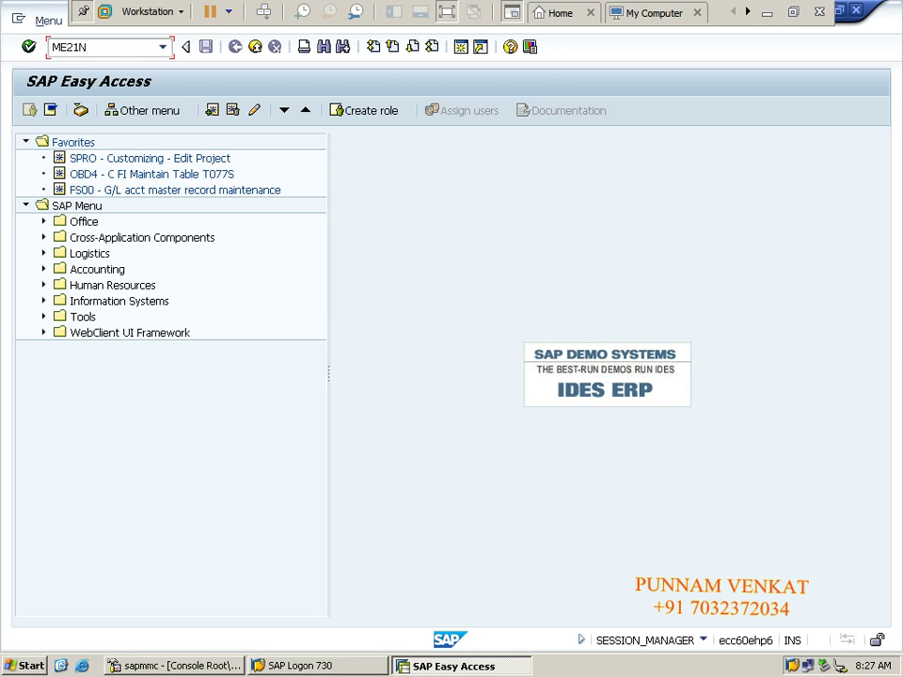
key(Return)
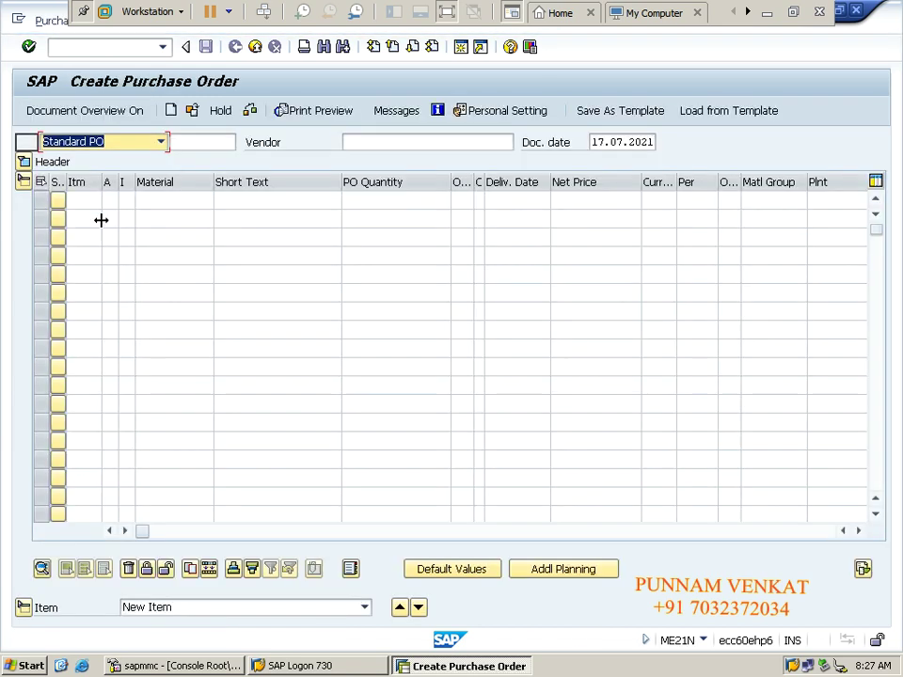
click(369, 151)
key(Down)
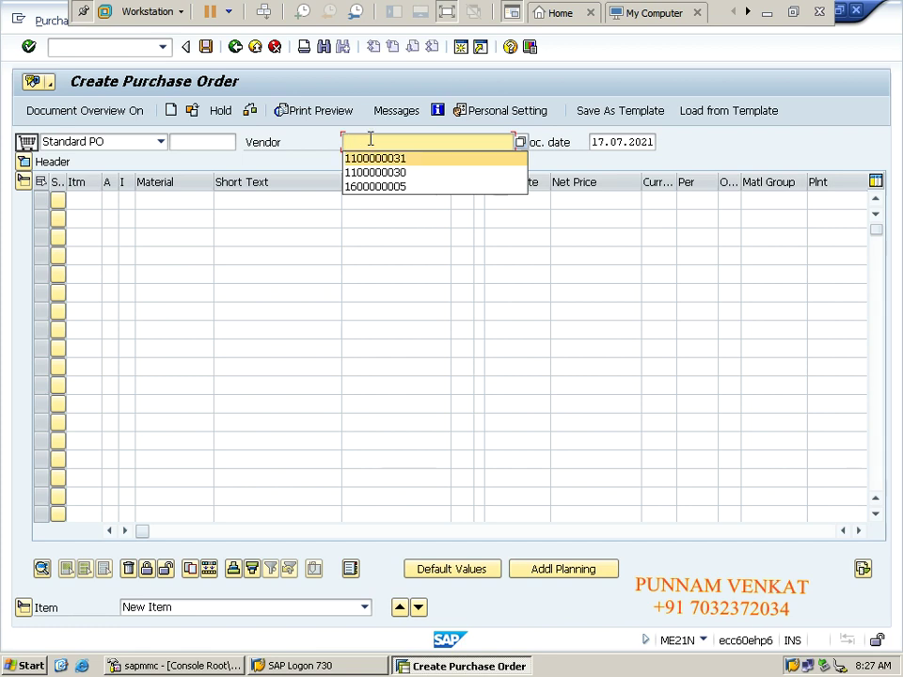
key(Tab)
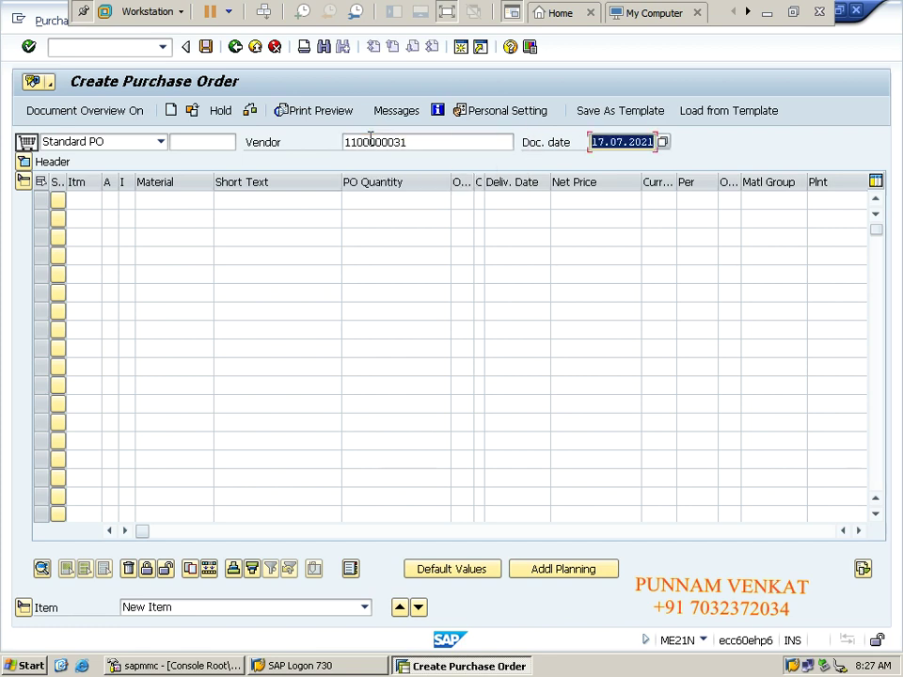
click(23, 162)
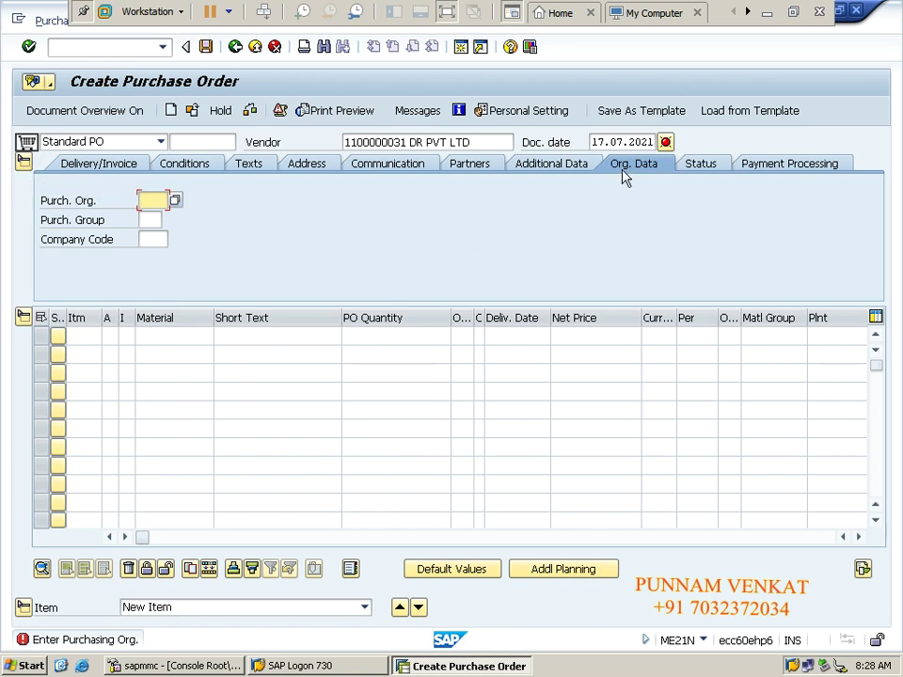
Step: Fill the header org data: purchasing org KMP0, purchasing group KPG, company code KM10
click(148, 200)
key(Down)
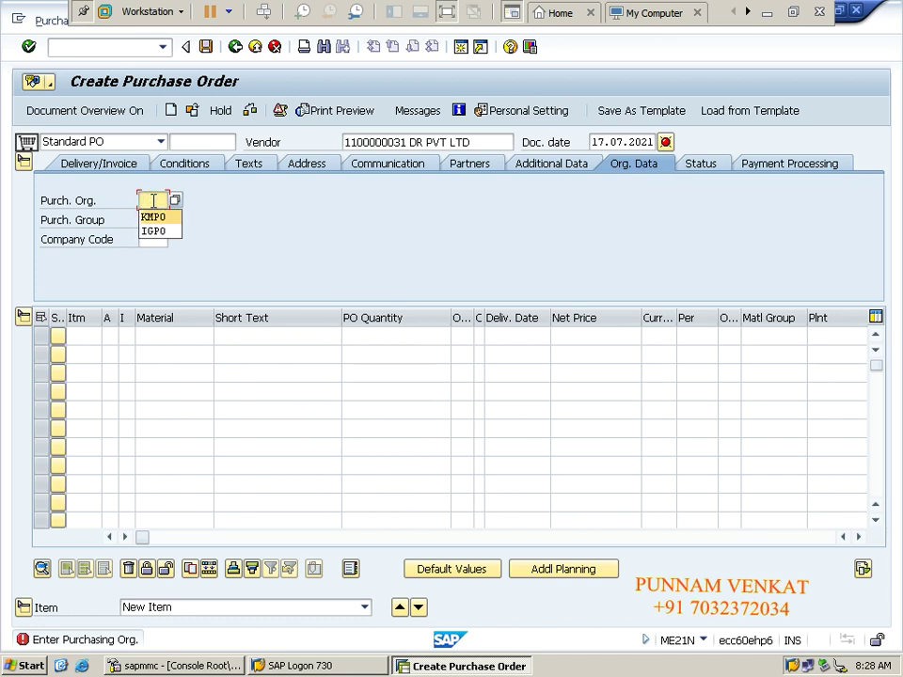
key(Tab)
key(Down)
key(Tab)
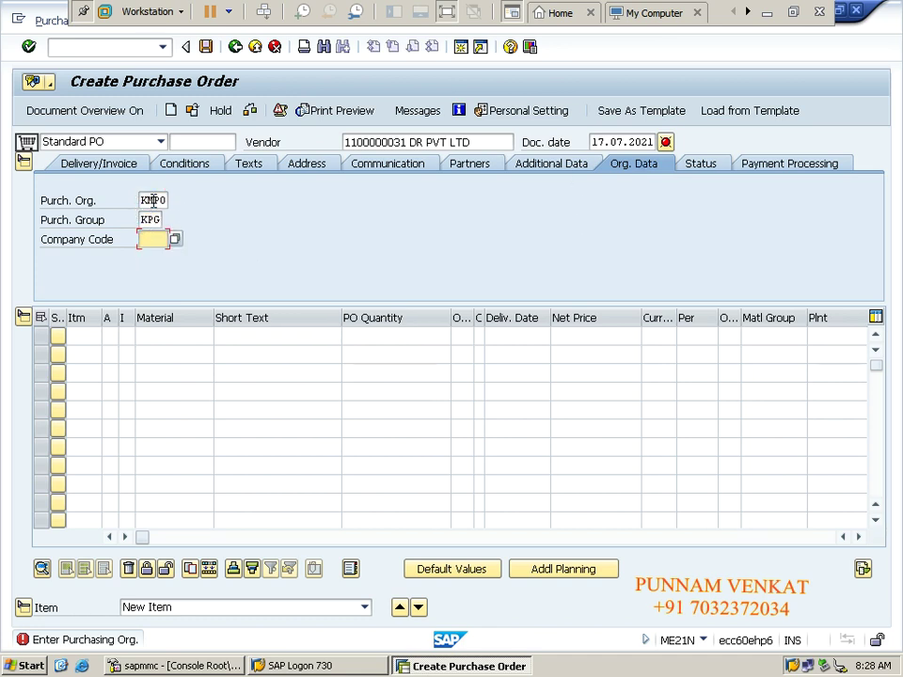
key(Down)
key(Tab)
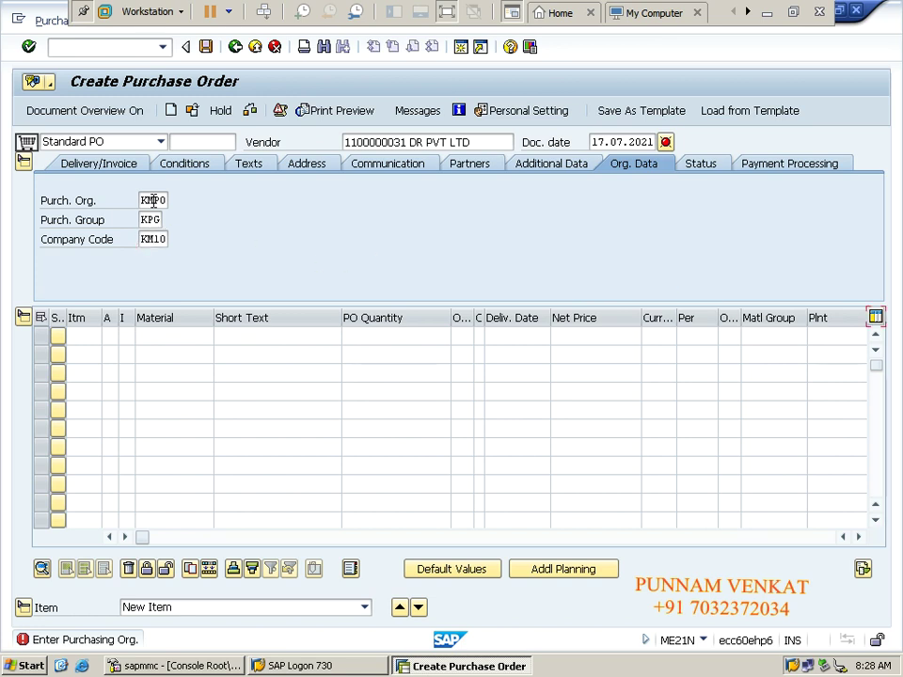
Step: Add item 10 with material KMR RAW MTRL, checking quantity 100 in the Excel notes
key(Tab)
text(10)
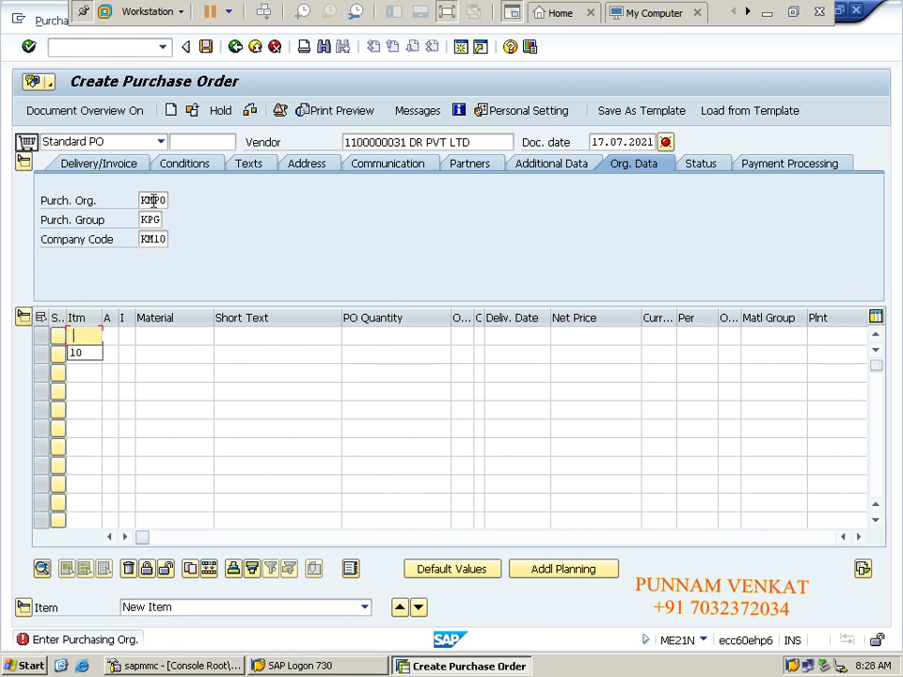
key(Tab)
key(Tab)
key(Tab)
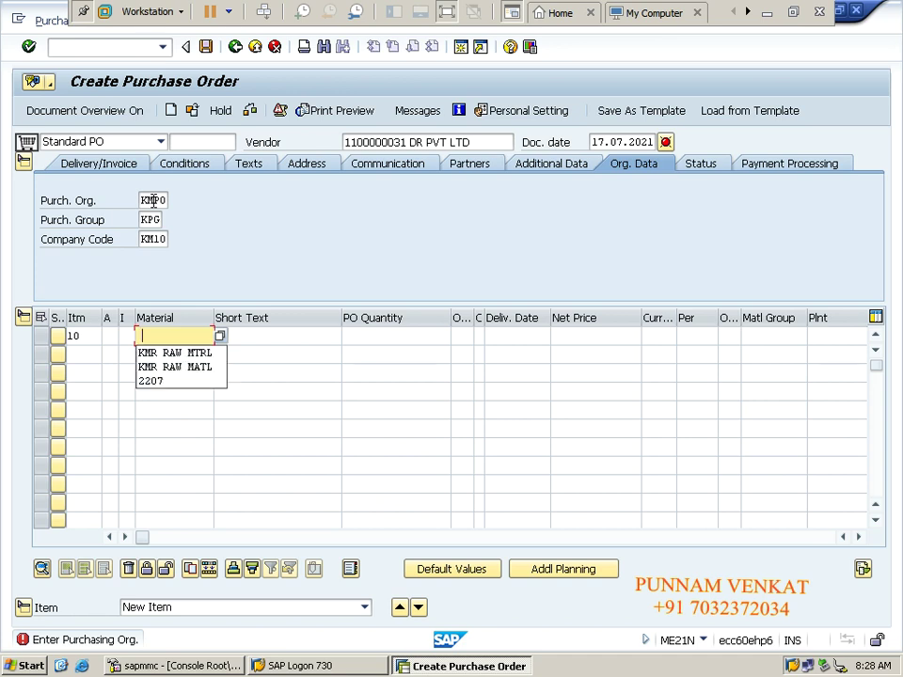
key(Down)
key(Tab)
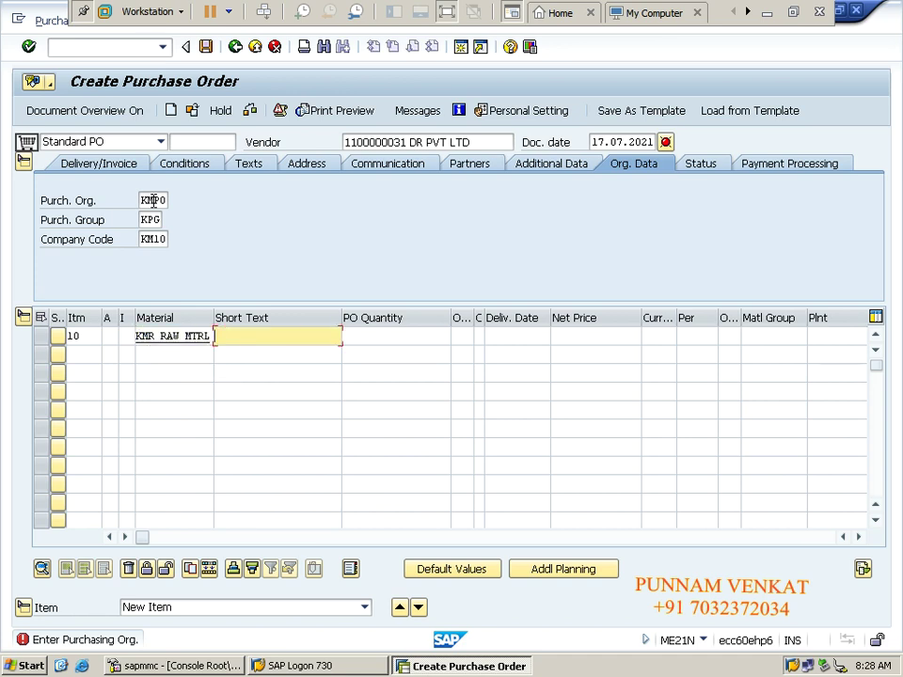
key(Tab)
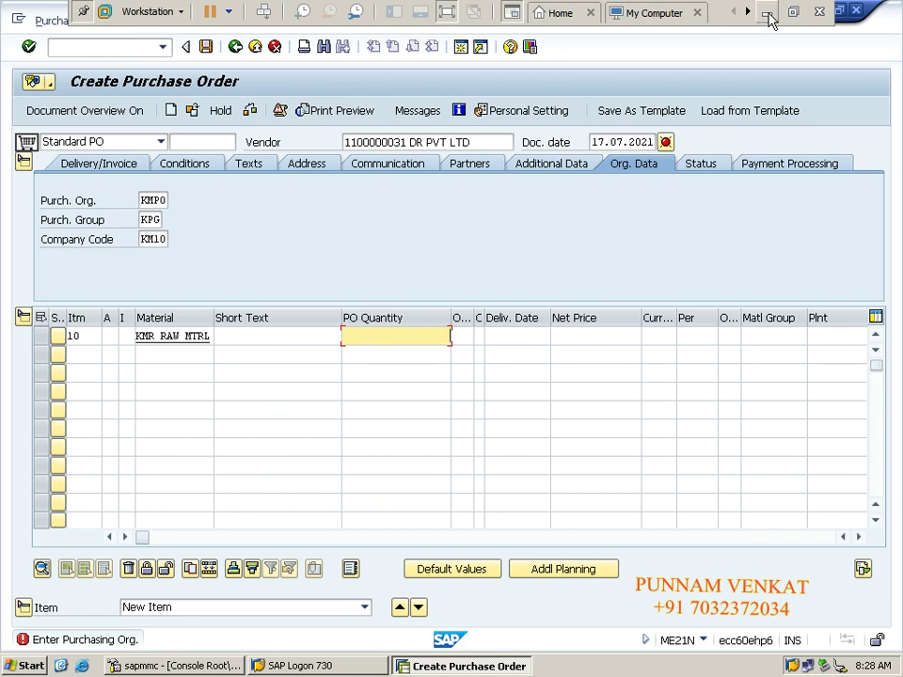
click(766, 12)
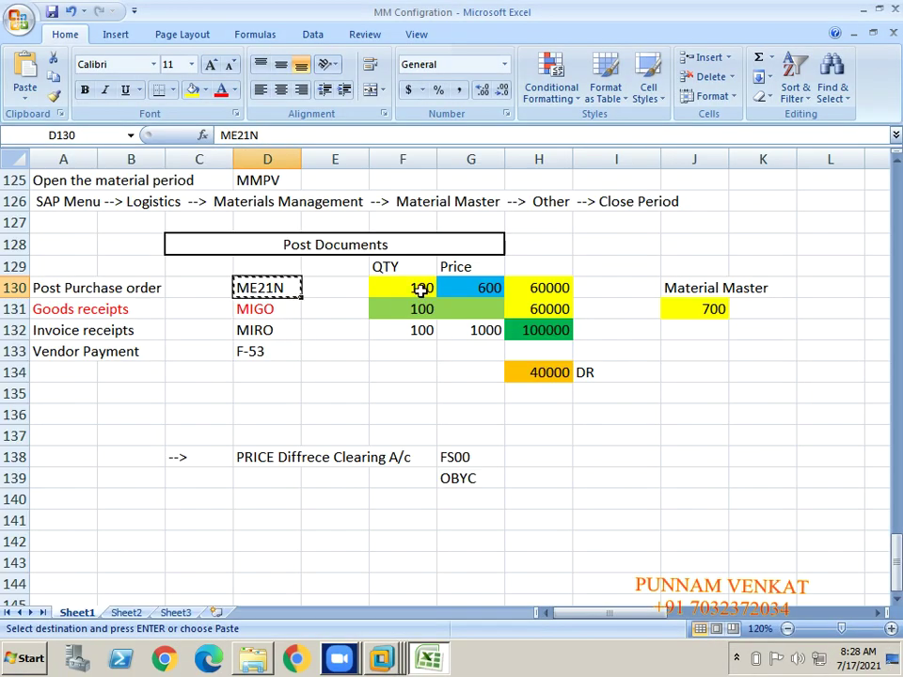
click(416, 287)
key(alt+Tab)
key(alt+Tab)
key(alt+Tab)
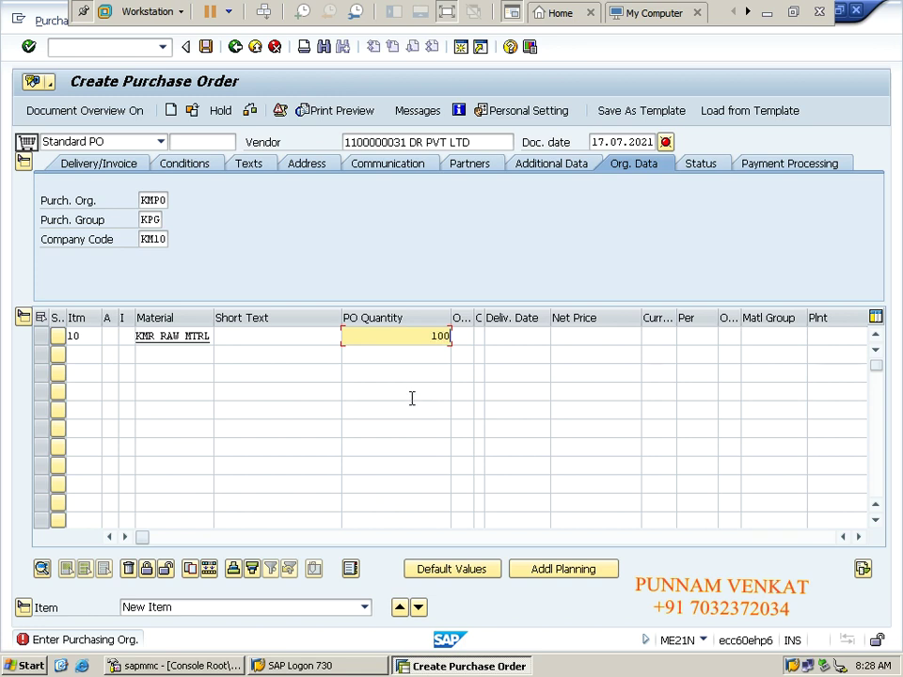
Step: Set item 10's order unit to KG and bring up the delivery date calendar
key(Tab)
text(KG)
key(Tab)
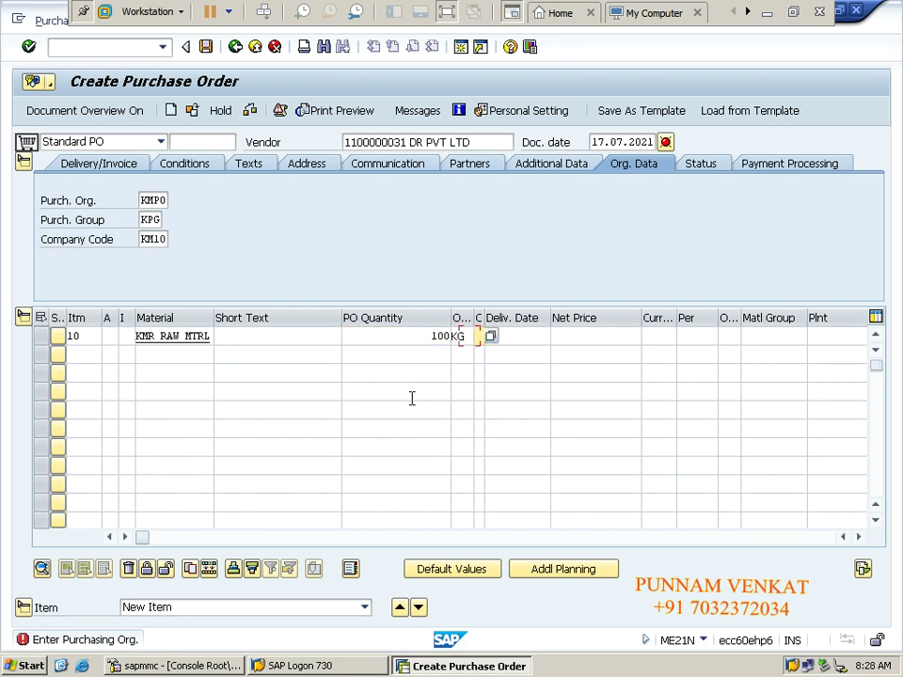
key(Tab)
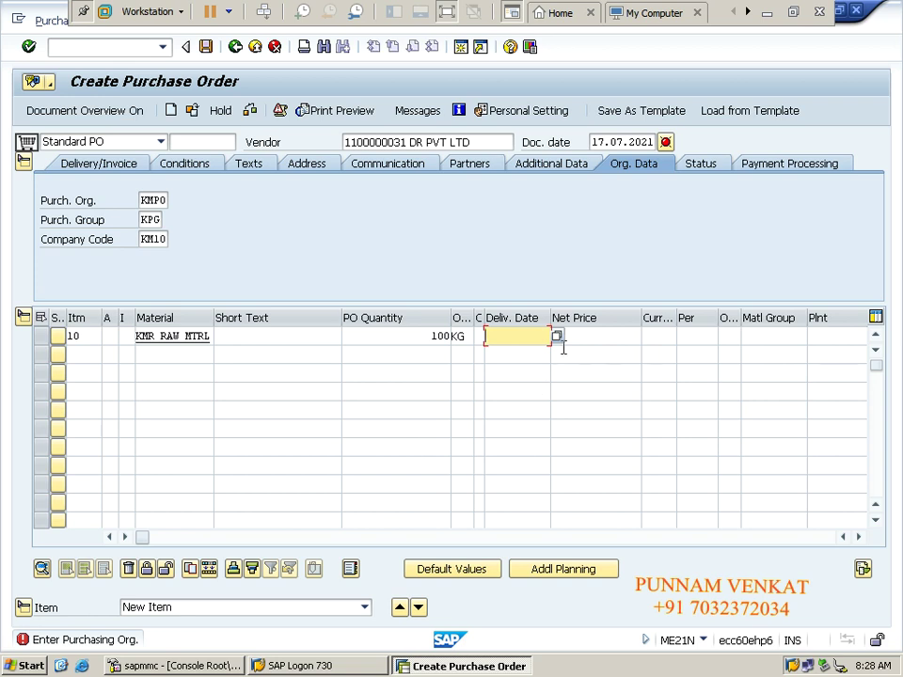
click(557, 337)
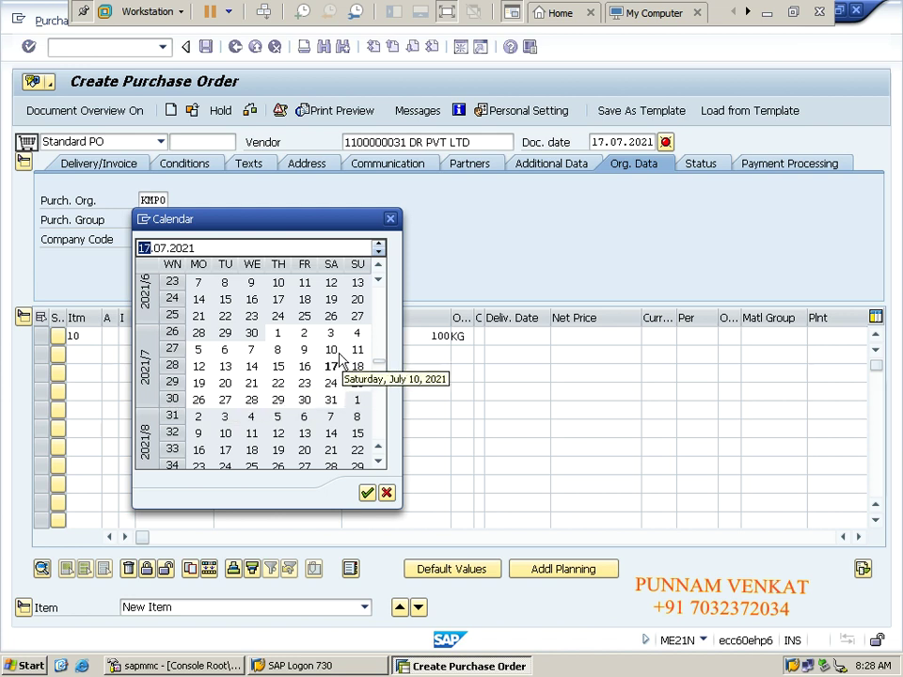
Step: Pick delivery date 19.07.2021 and check the 600 net price against Excel cell G130
double_click(199, 384)
key(Tab)
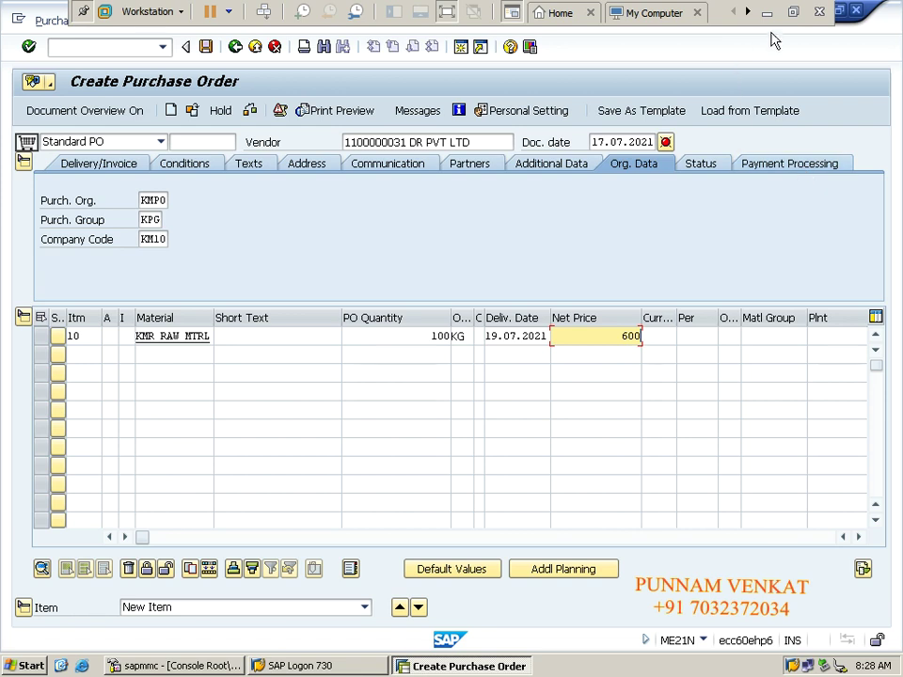
click(768, 13)
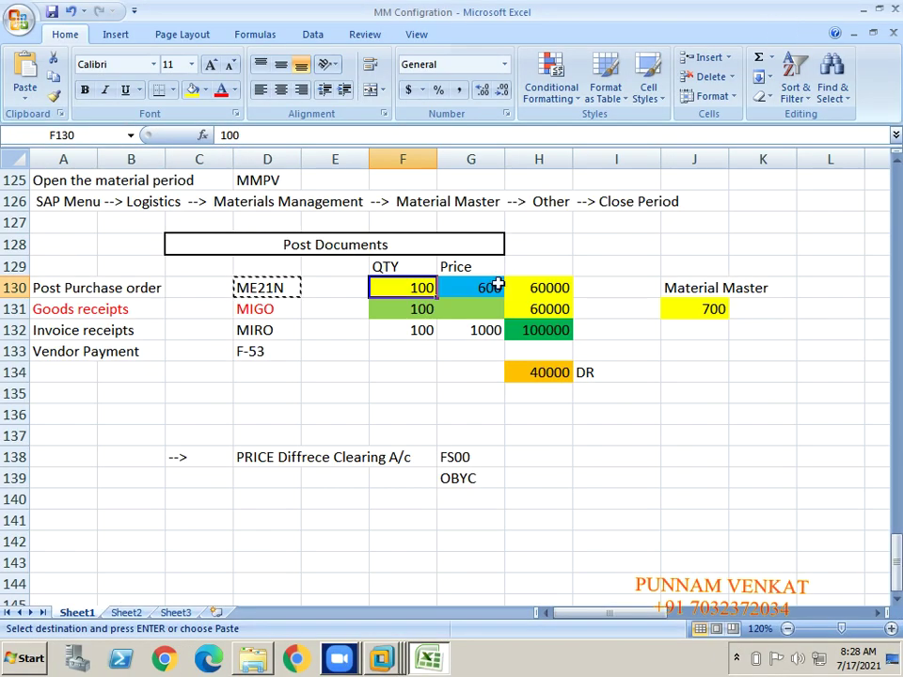
click(486, 290)
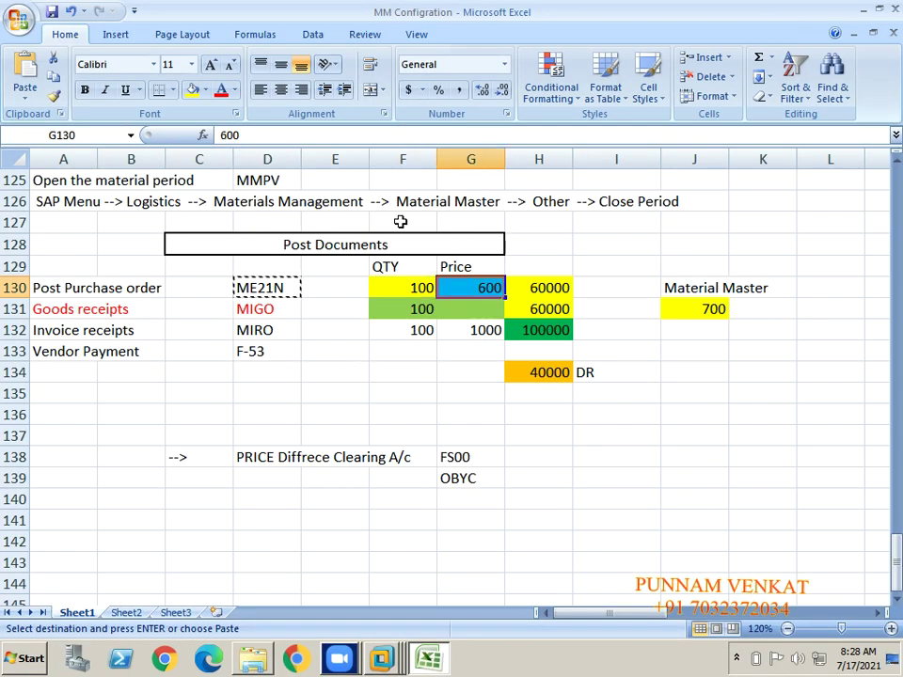
key(alt+Tab)
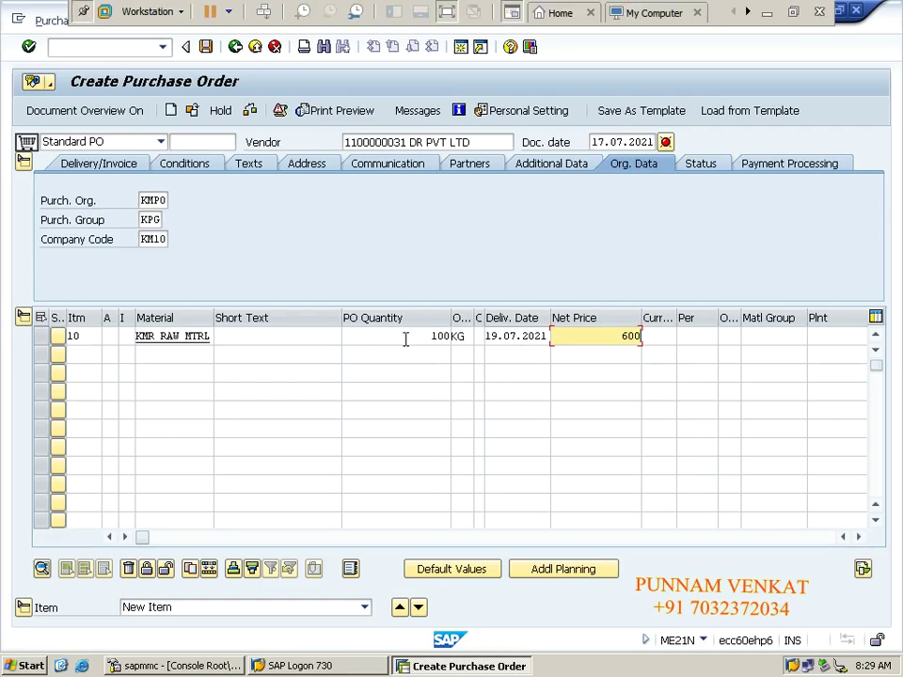
click(403, 336)
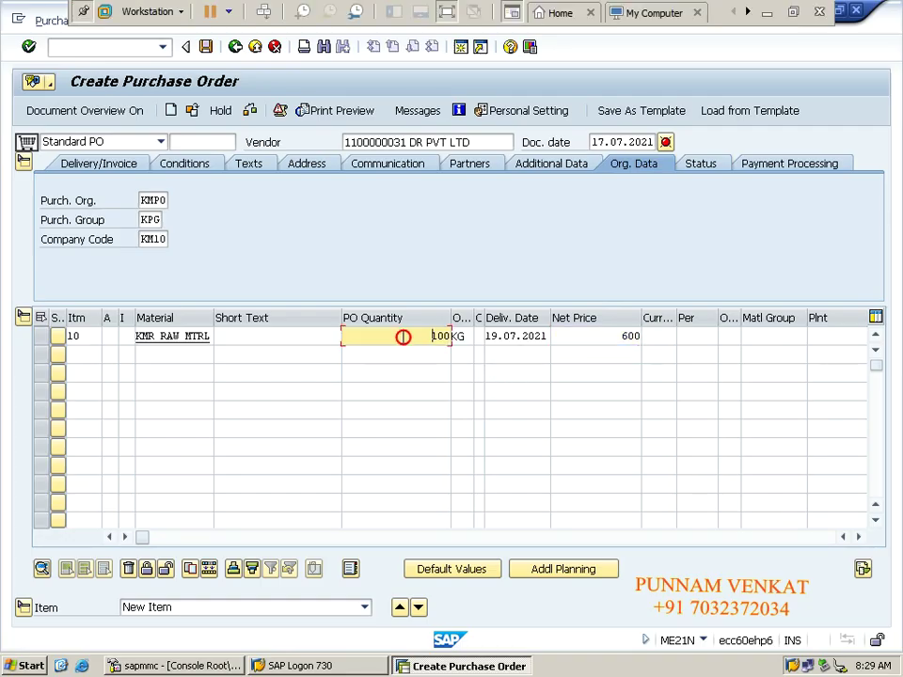
click(599, 342)
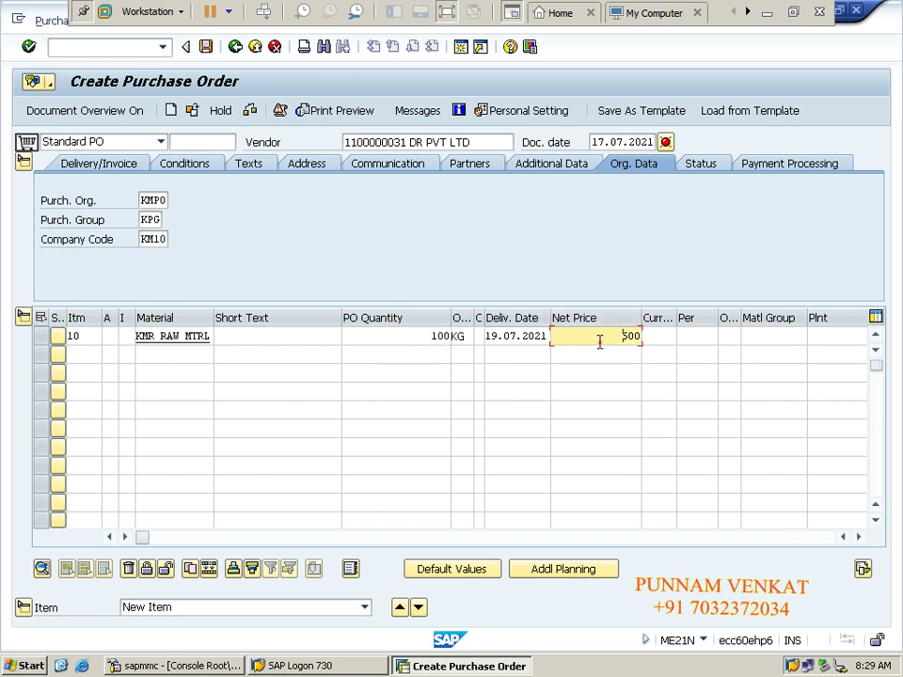
Step: Enter currency INR, price unit 1, material group KMRM, plant KMPT, storage location KMRM
key(Tab)
text(inr)
key(Tab)
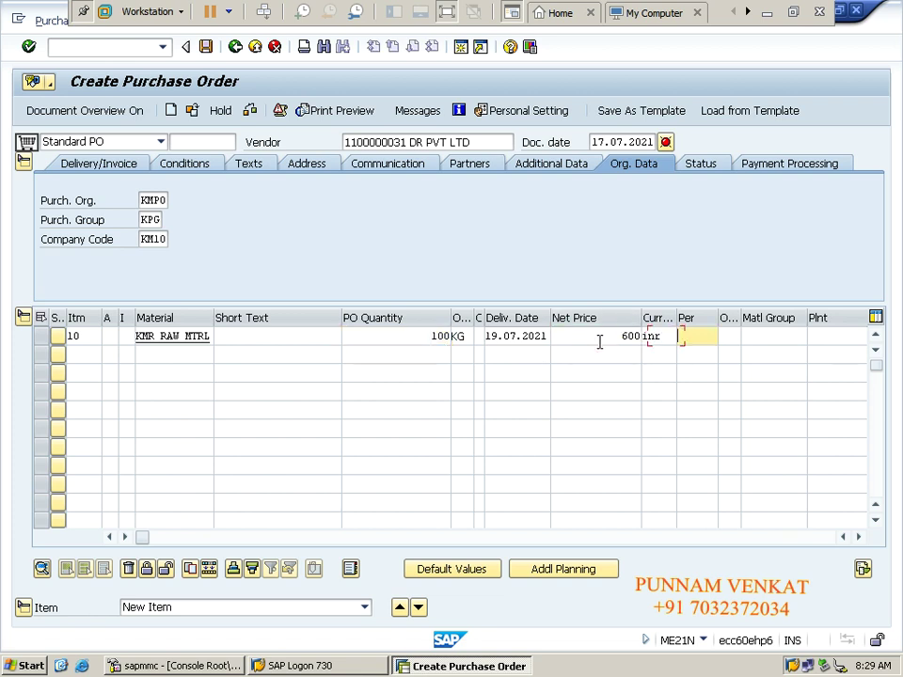
text(1)
key(Tab)
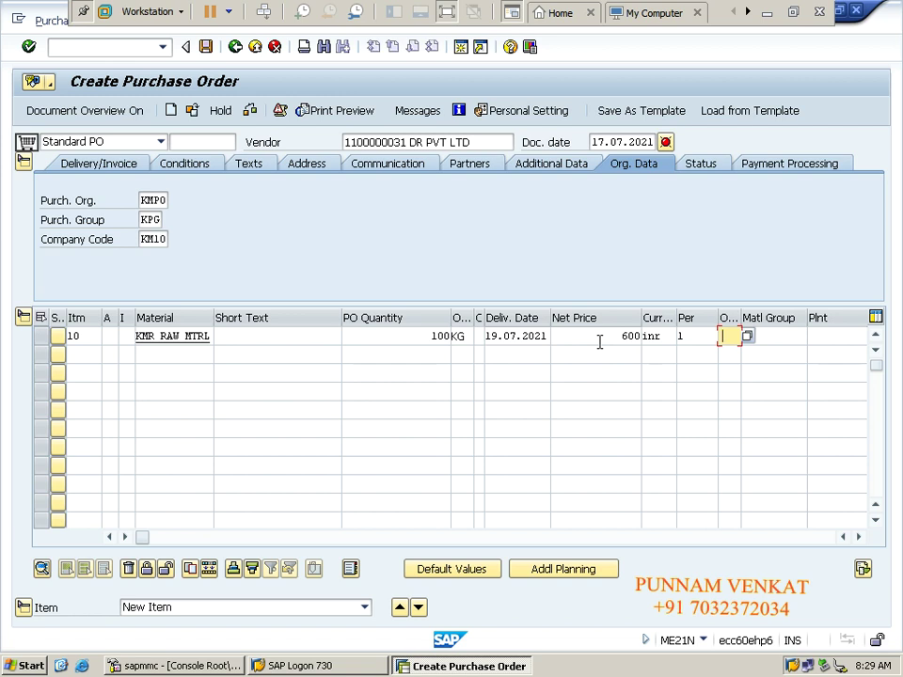
key(Tab)
text(KMRM)
key(Tab)
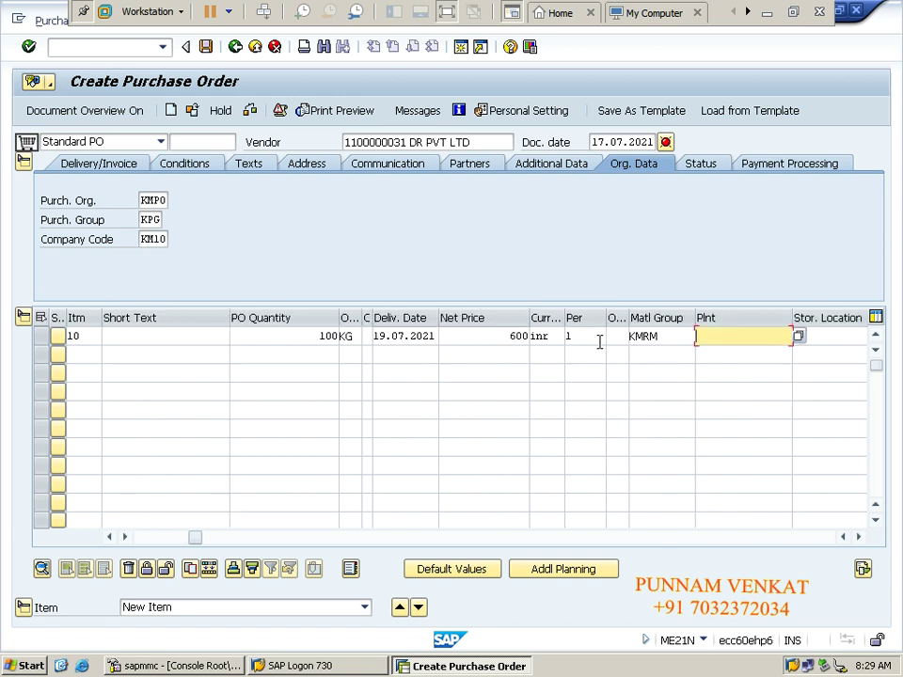
key(Down)
key(Tab)
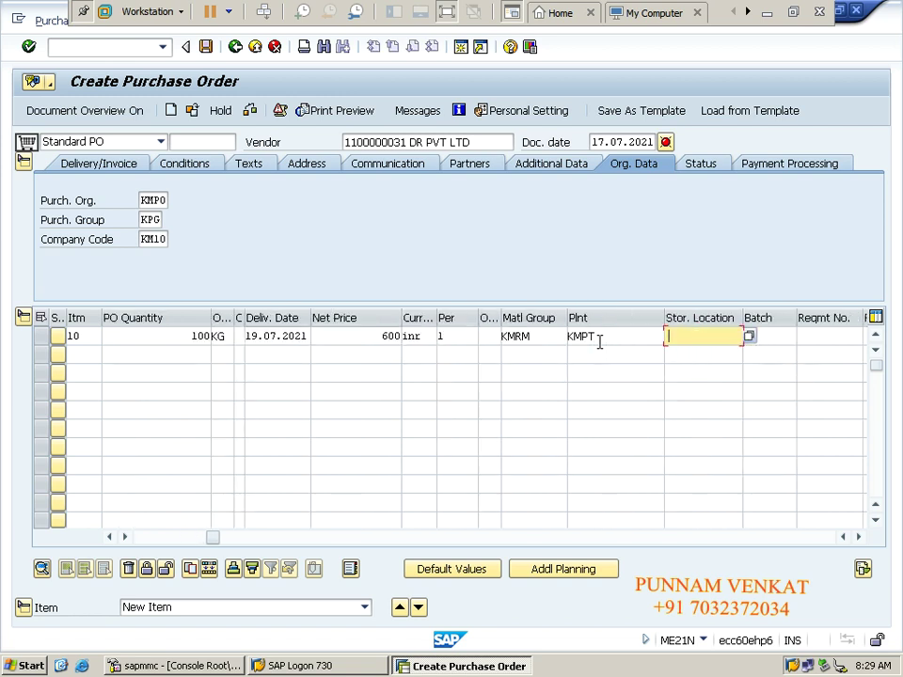
key(Down)
key(Tab)
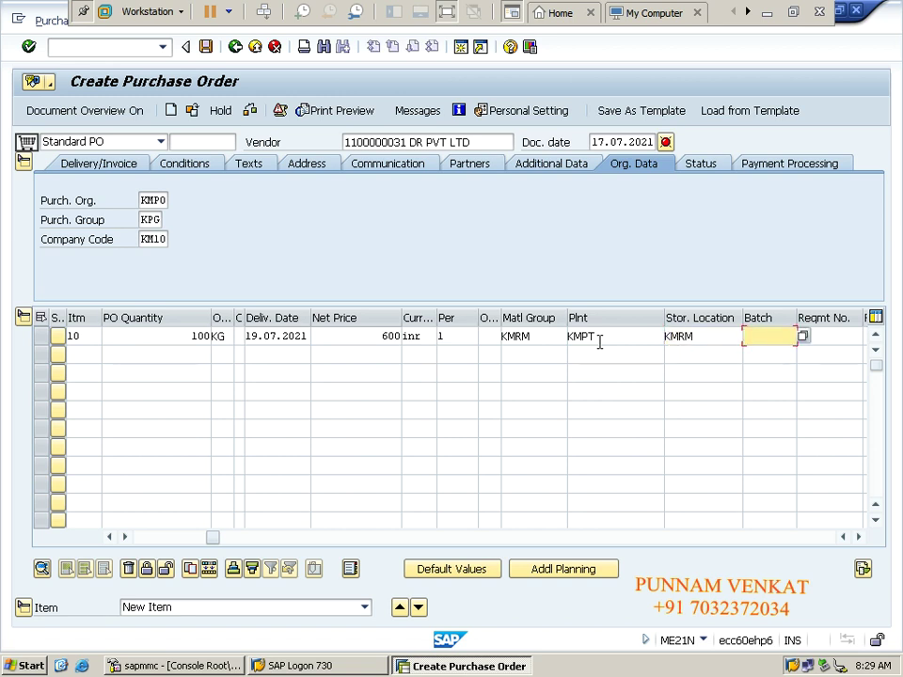
key(Return)
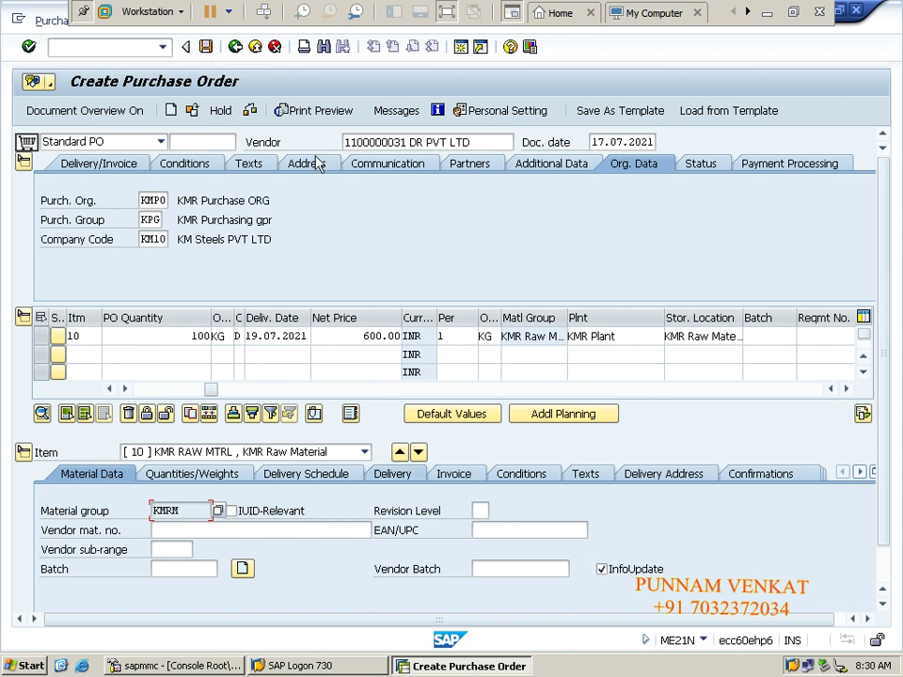
Step: Show item 10's Invoice tab and place the cursor in its empty Tax code field
click(884, 427)
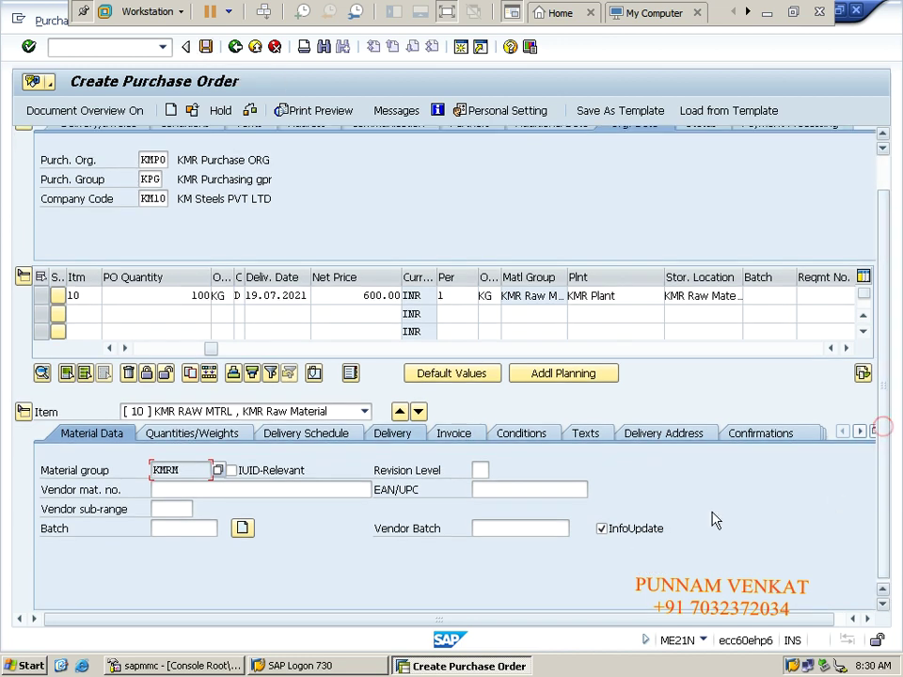
click(455, 435)
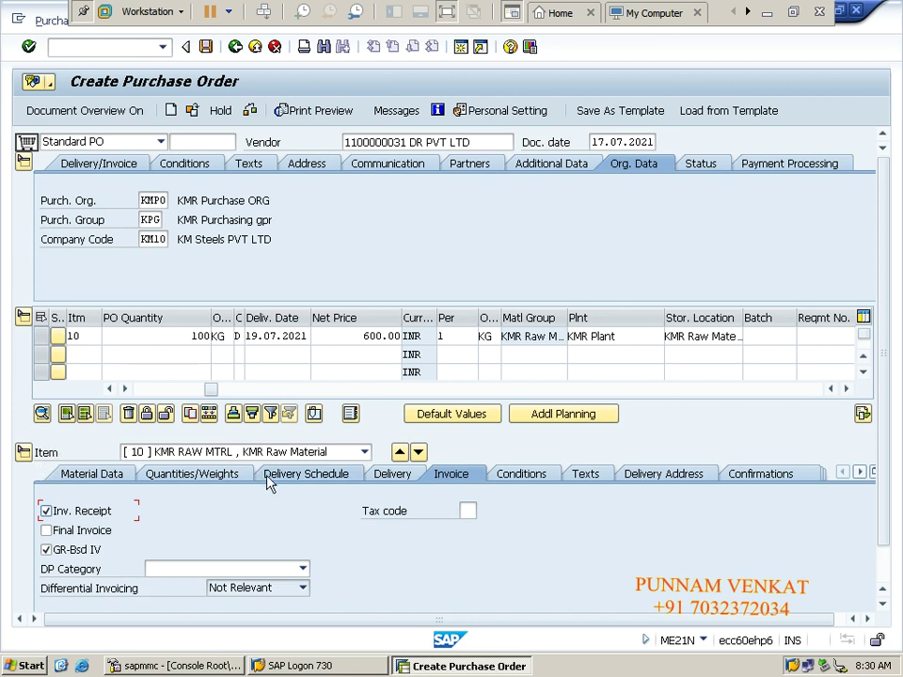
click(468, 514)
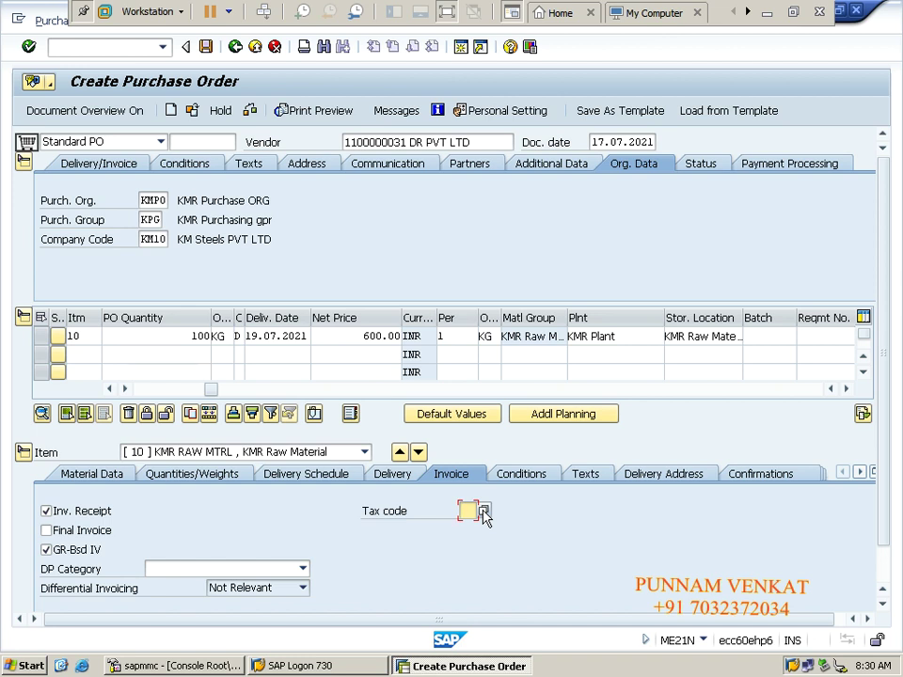
Step: Select K2 (KM Input IGST) from the tax code value list and confirm it
click(482, 511)
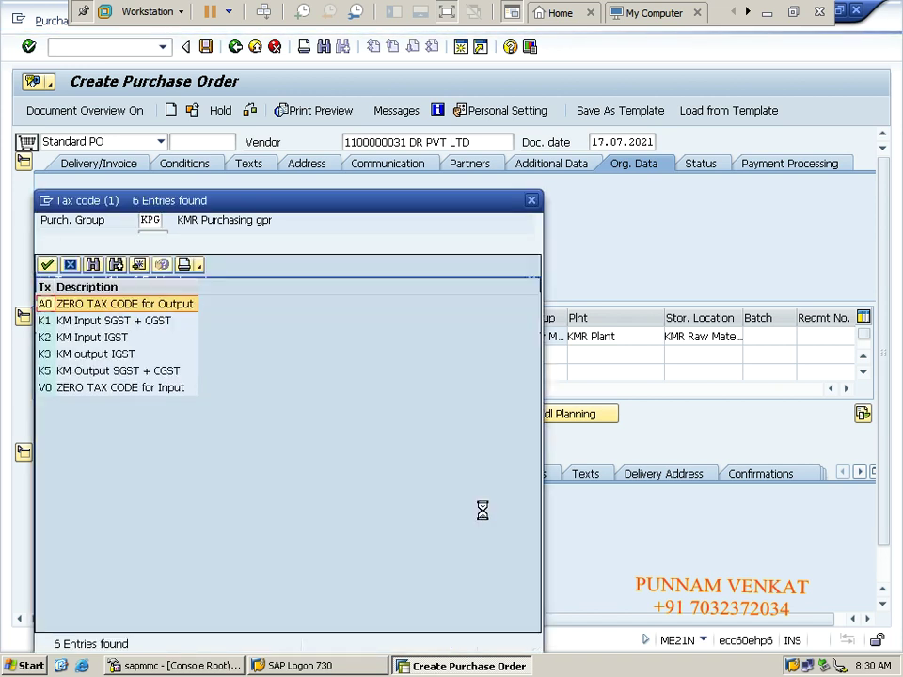
double_click(82, 337)
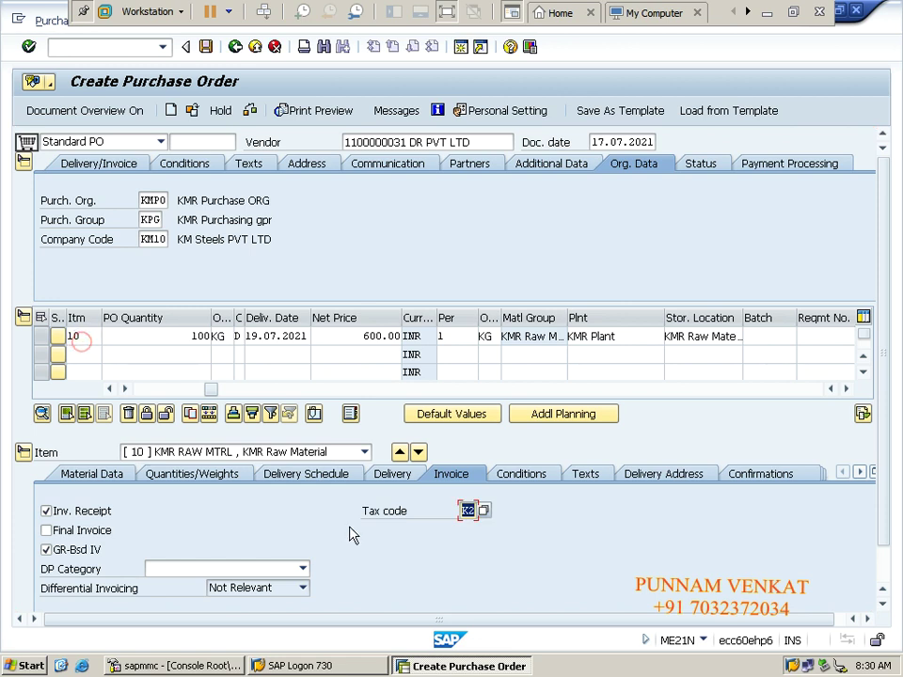
key(Return)
Step: Display item 10's taxes, highlighting the 60,000.00 base and 10,800.00 IGST, then minimize SAP
click(531, 520)
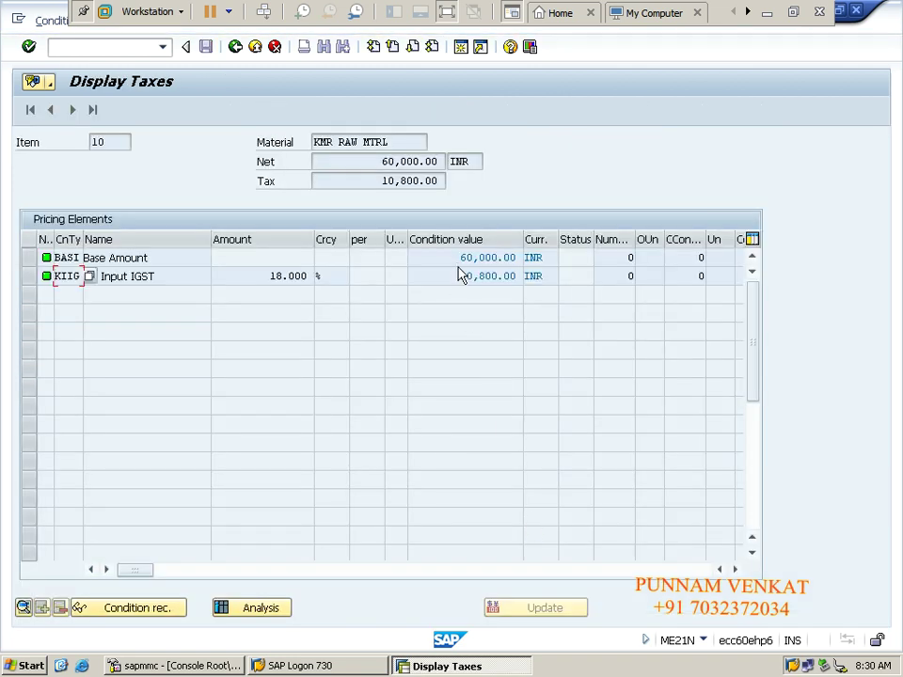
drag(457, 257, 525, 263)
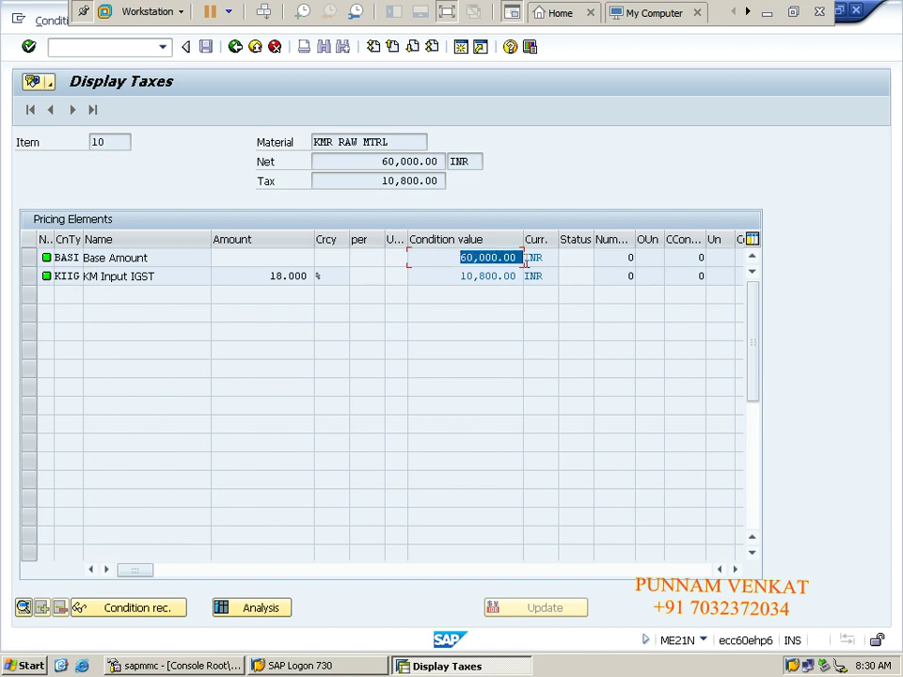
drag(459, 276, 522, 283)
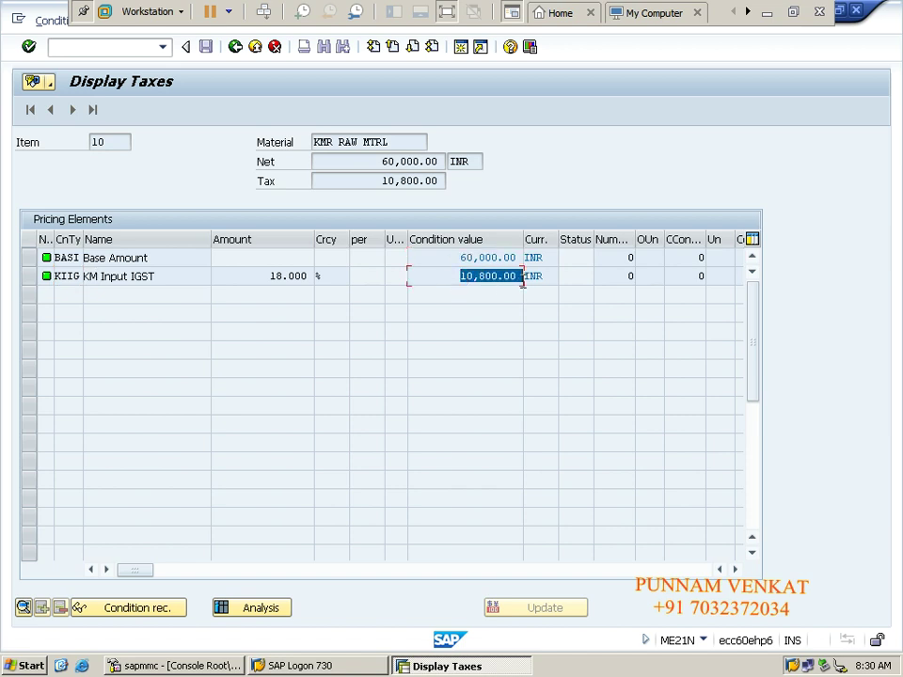
click(769, 19)
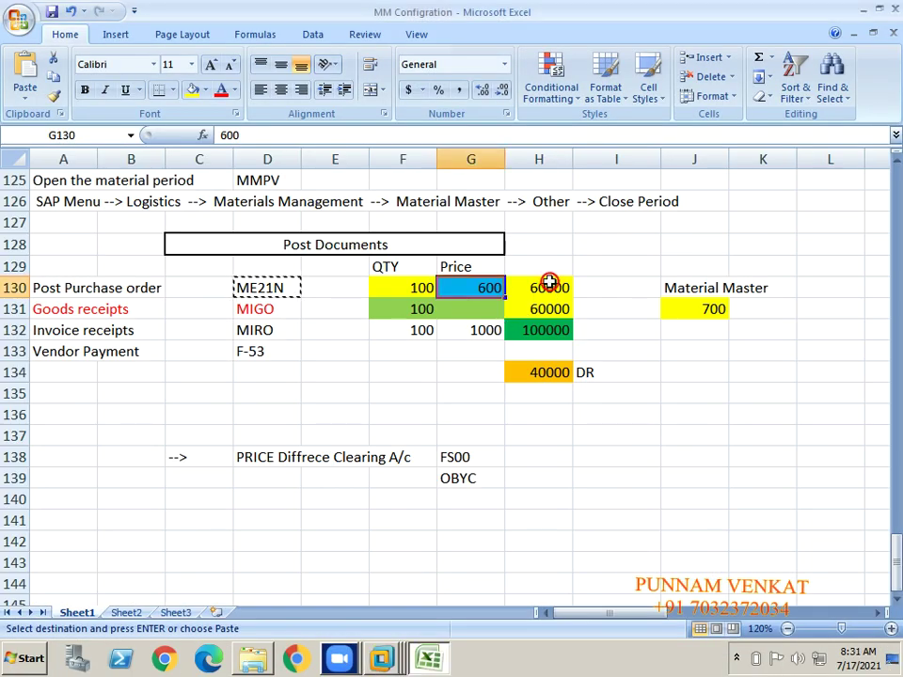
Step: Verify H130's 60000 order value comes from =F130*G130, then switch back to SAP
click(549, 286)
click(596, 287)
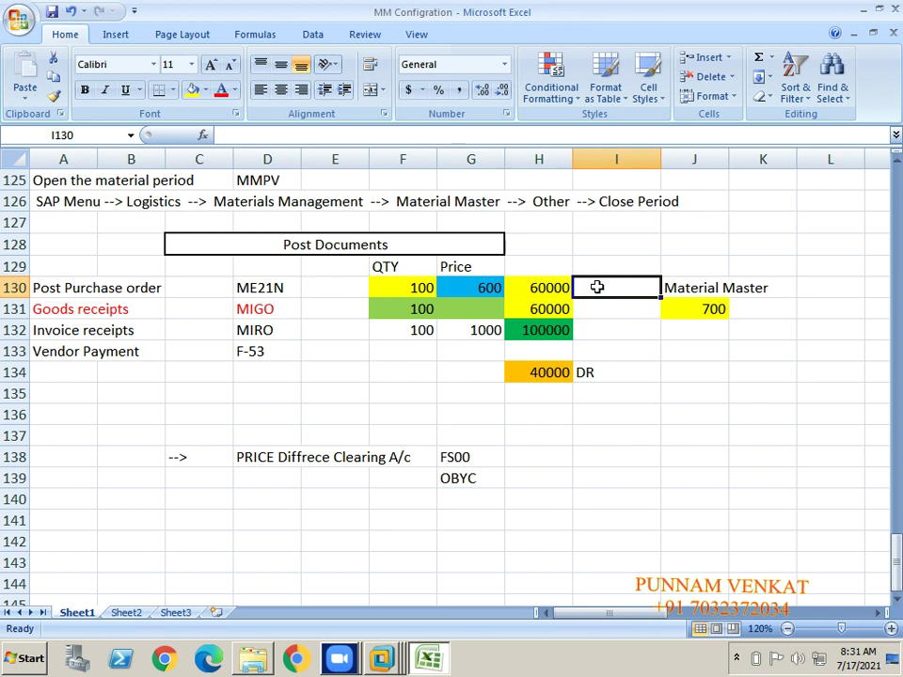
key(alt+Tab)
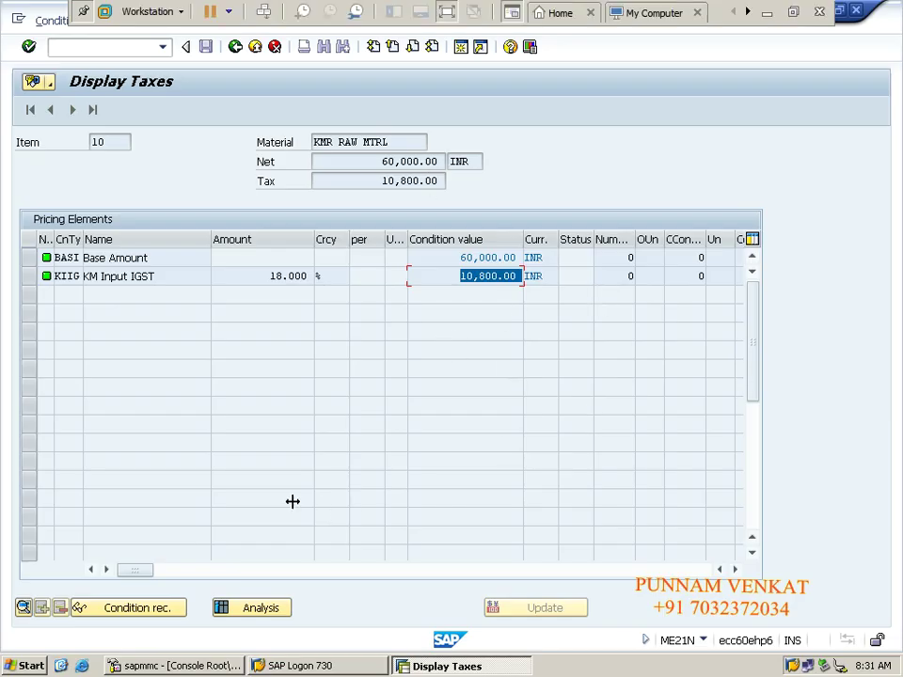
Step: Leave Display Taxes, check purchase order with no messages raised, and save it
click(235, 47)
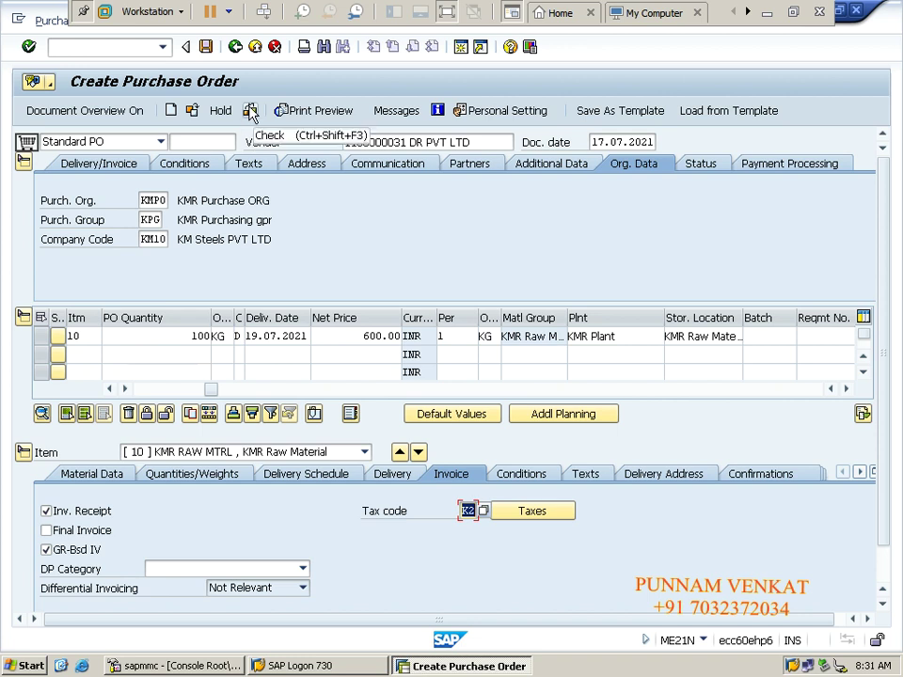
click(251, 111)
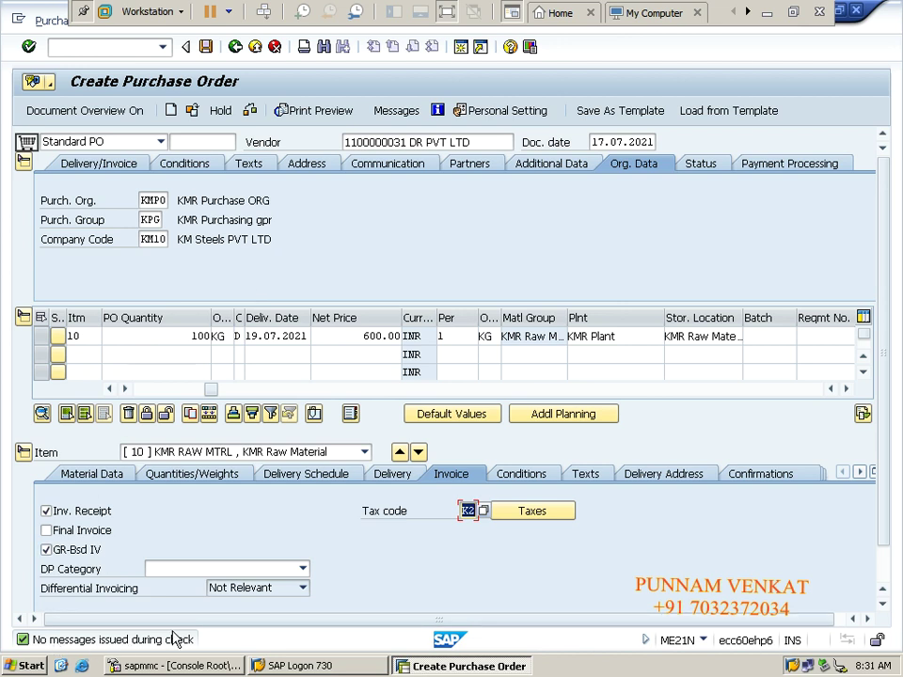
click(207, 49)
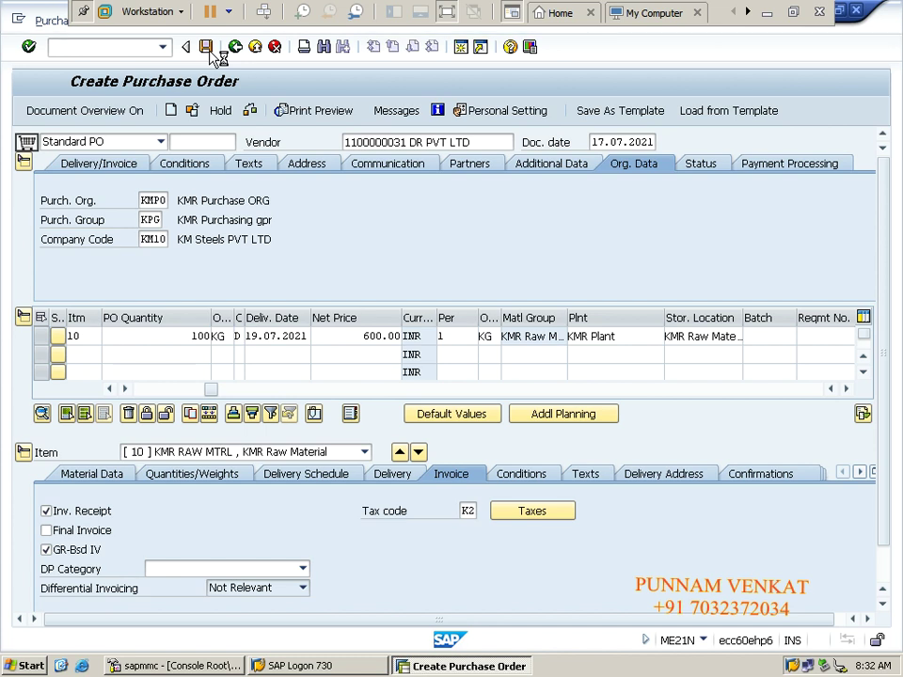
Step: Save the standard purchase order and open the details of its creation message
click(207, 49)
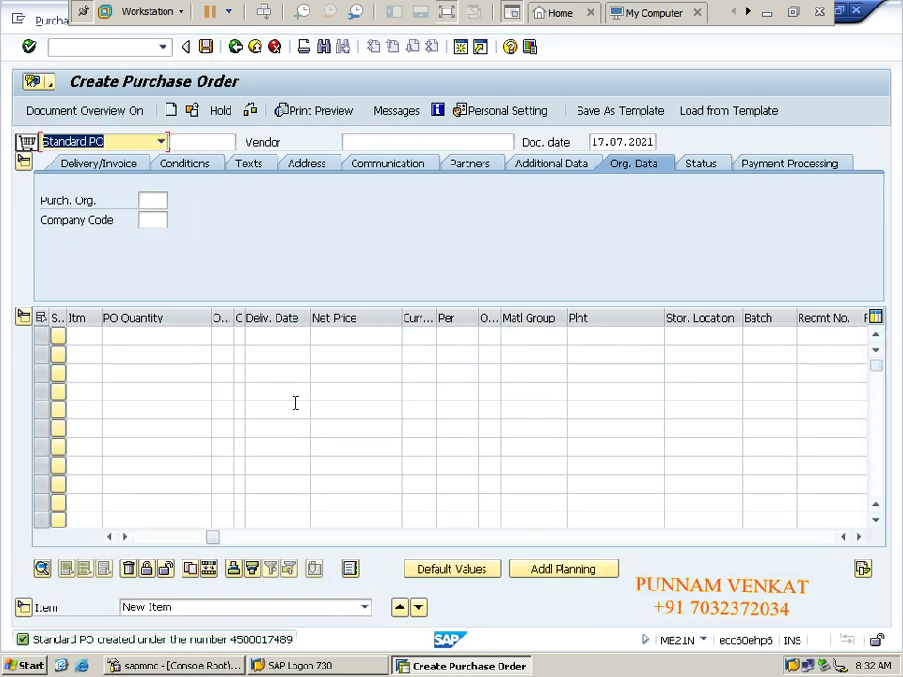
click(262, 640)
click(262, 641)
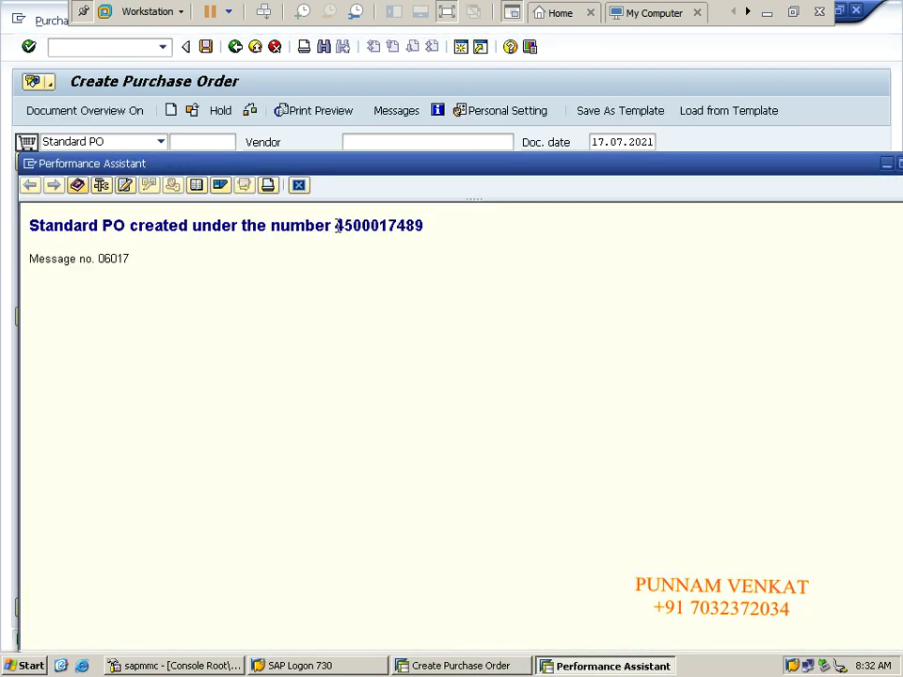
drag(337, 226, 437, 220)
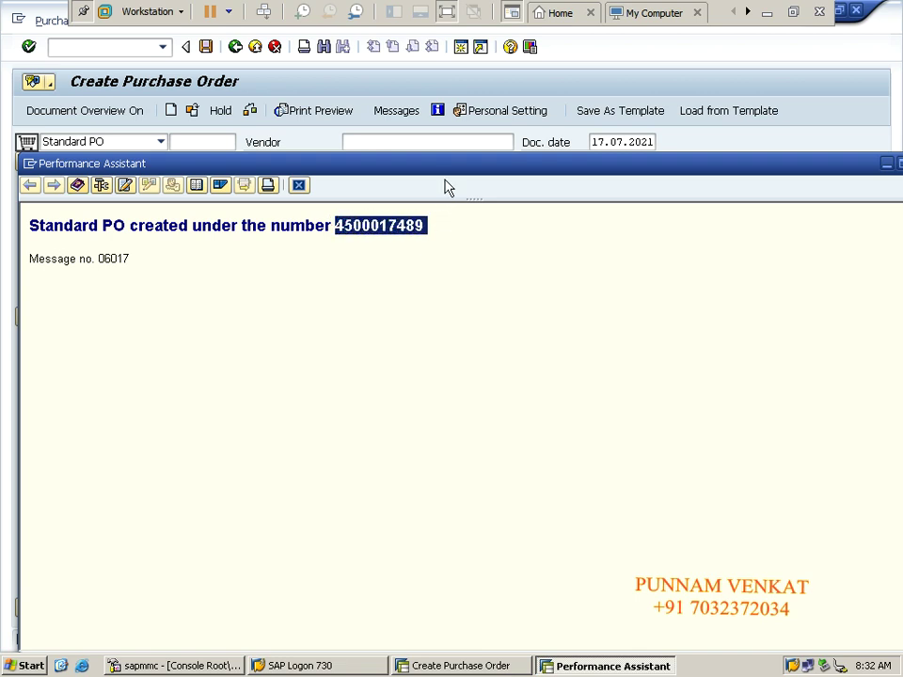
drag(449, 168, 393, 161)
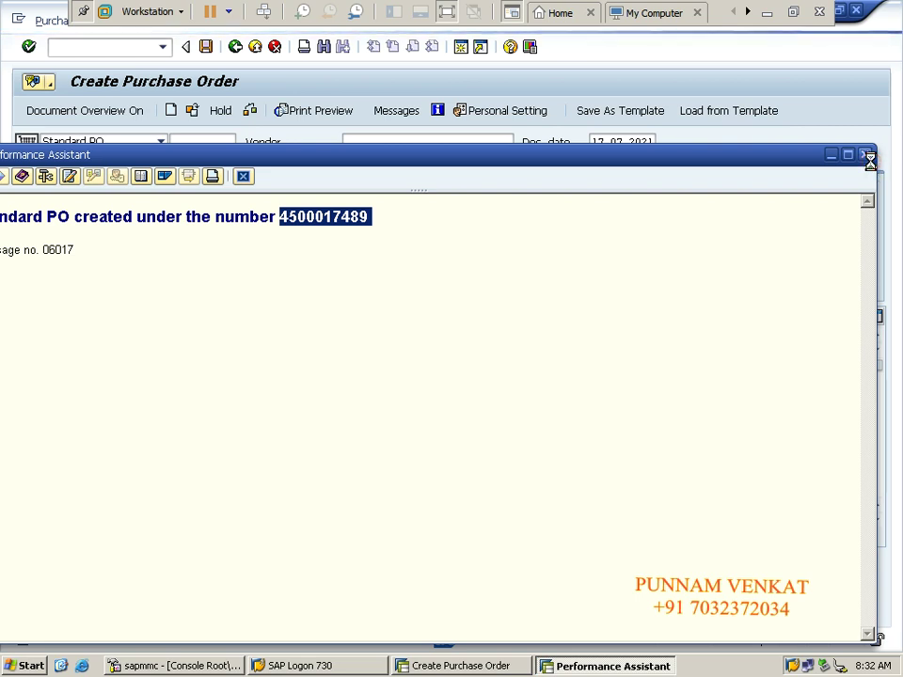
click(870, 156)
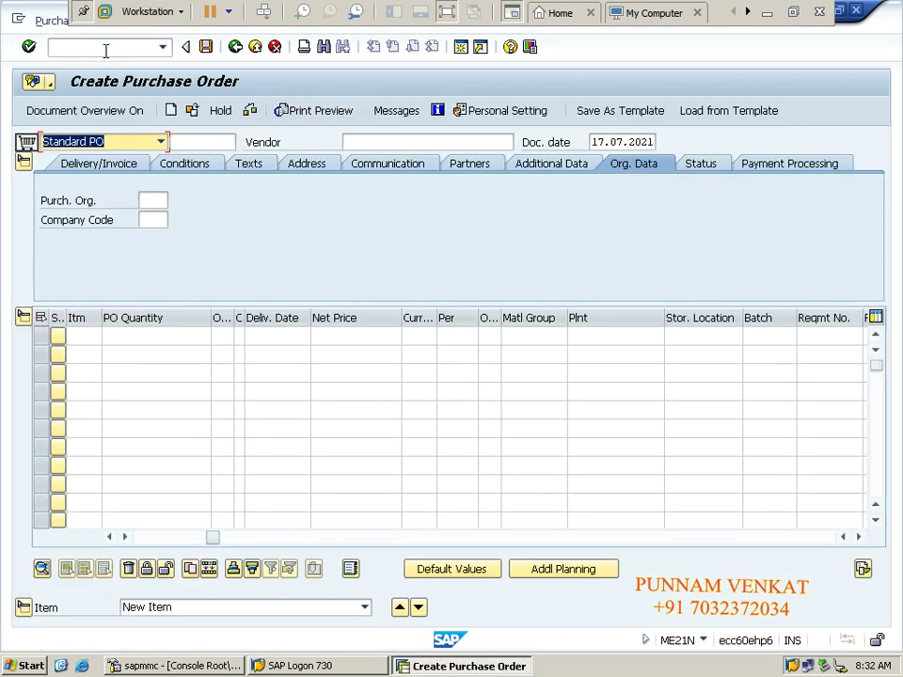
Step: Leave purchase order creation with /N and start transaction MIGO
click(105, 48)
text(/N)
key(Return)
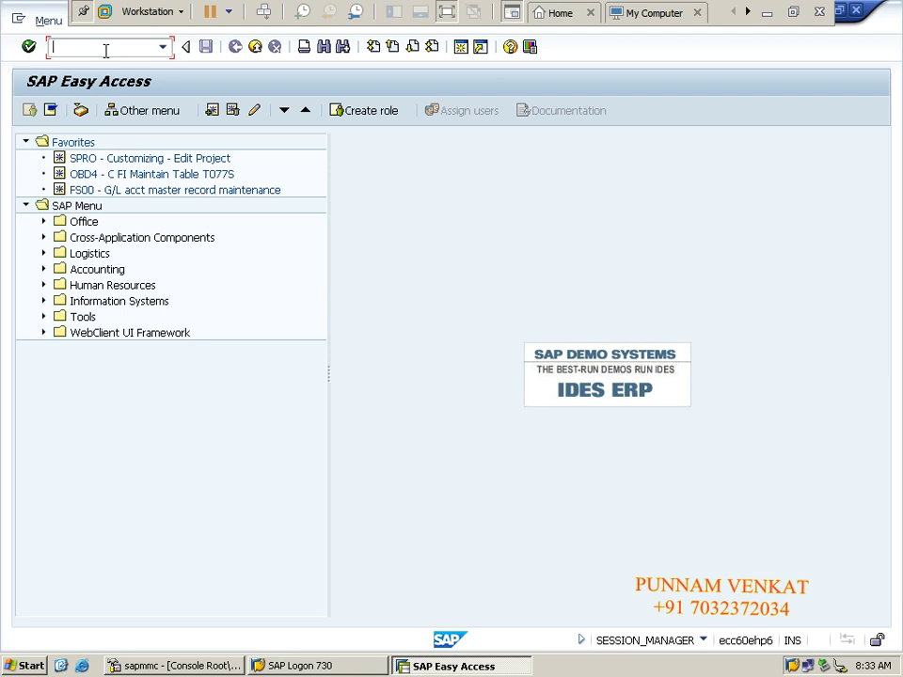
text(MIGO)
key(Return)
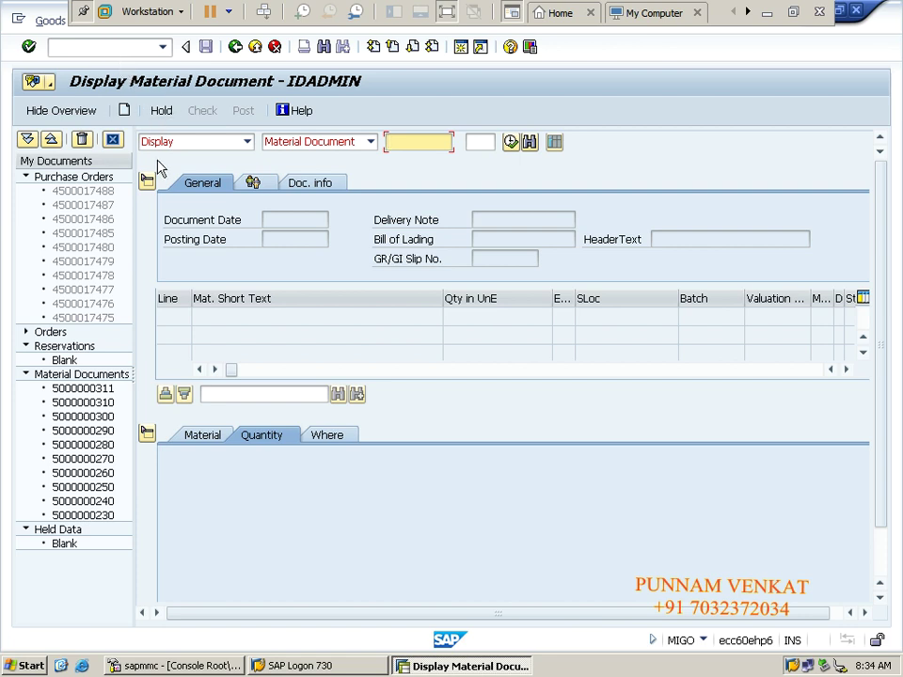
click(193, 143)
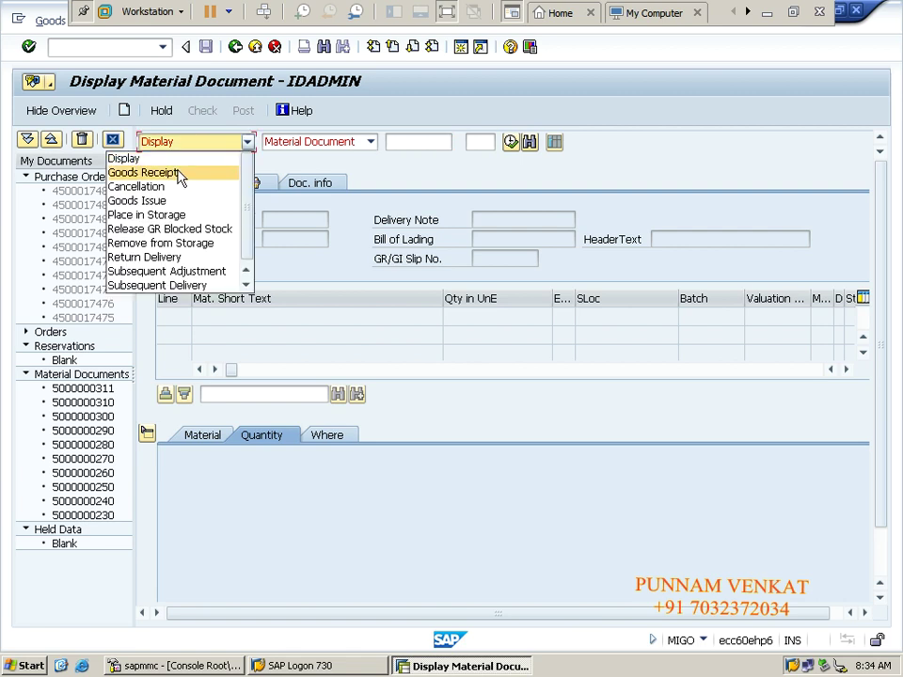
click(178, 174)
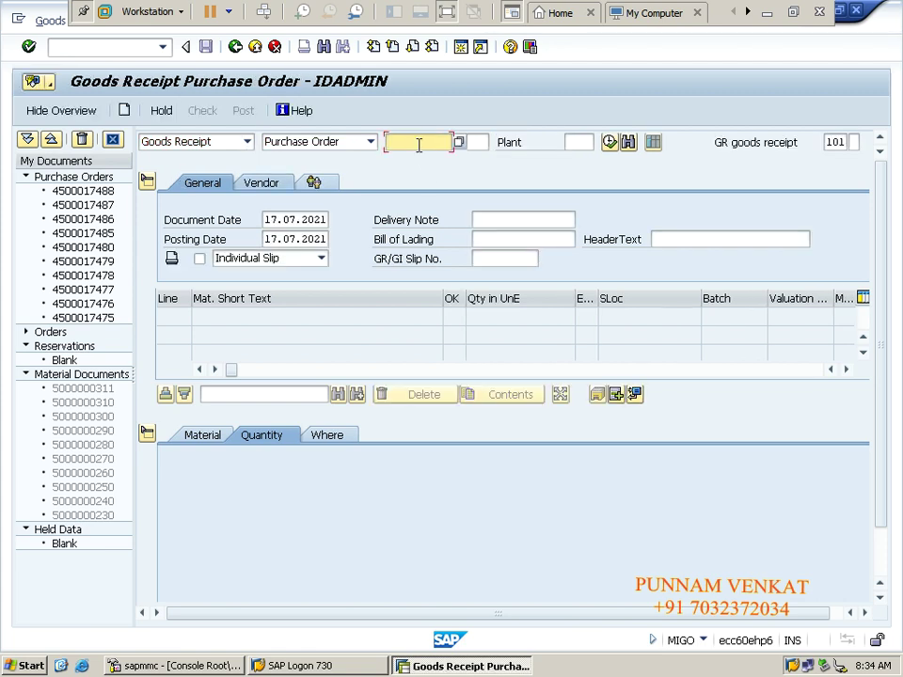
click(418, 141)
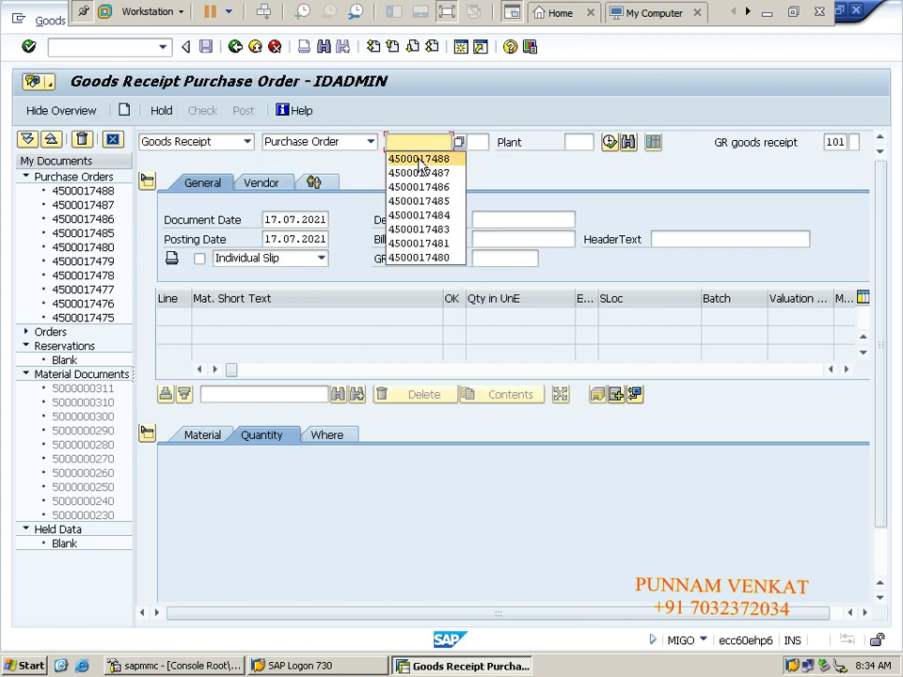
click(420, 161)
click(417, 141)
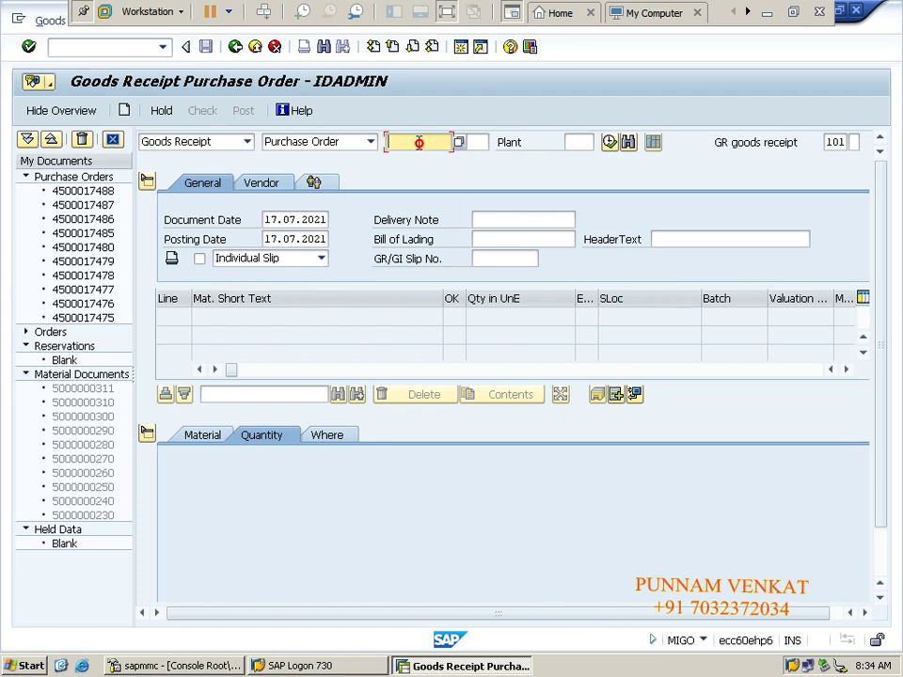
click(422, 159)
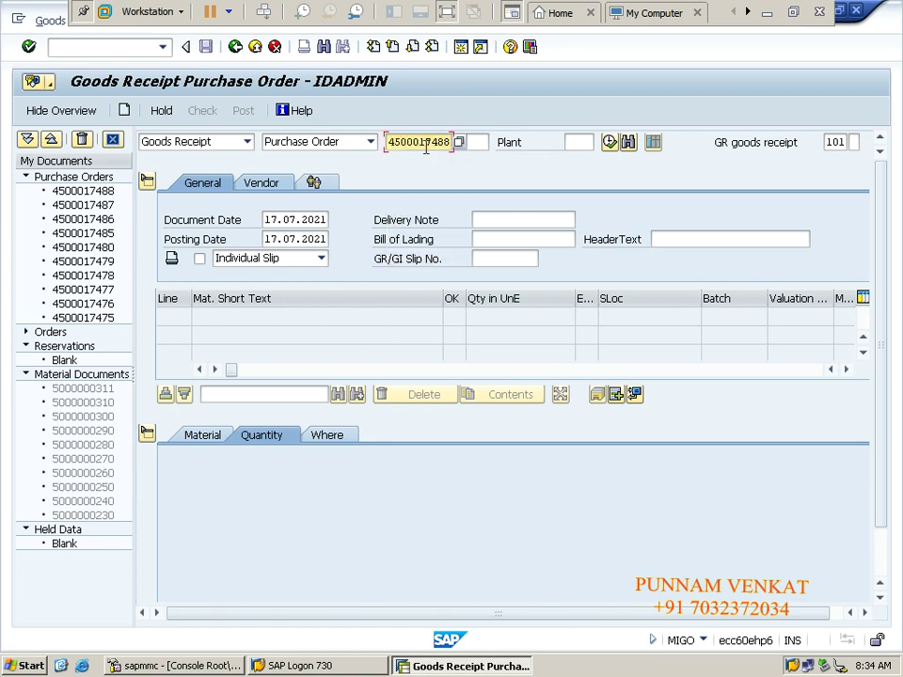
key(BackSpace)
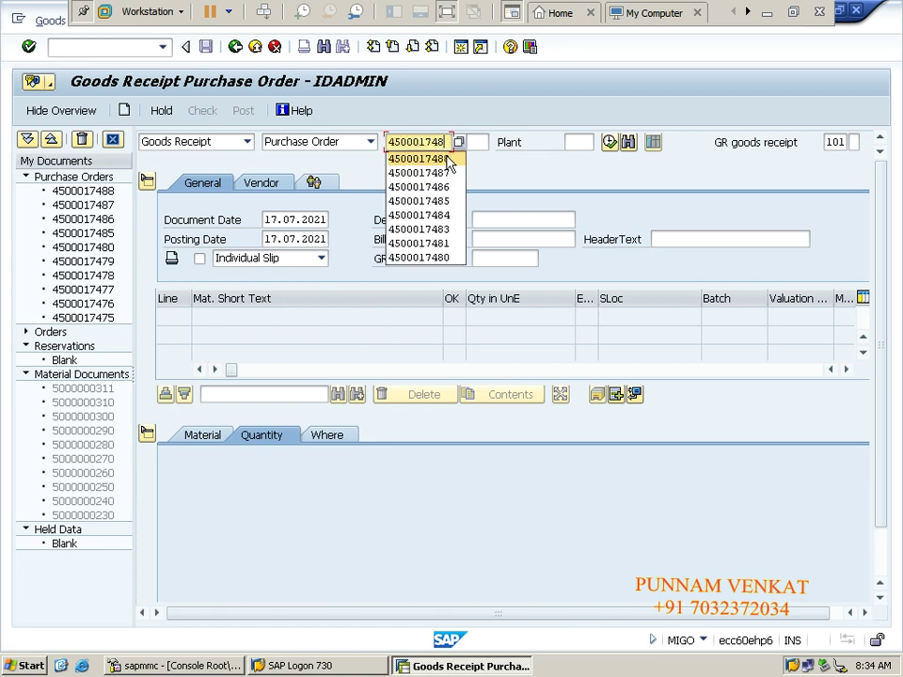
text(9)
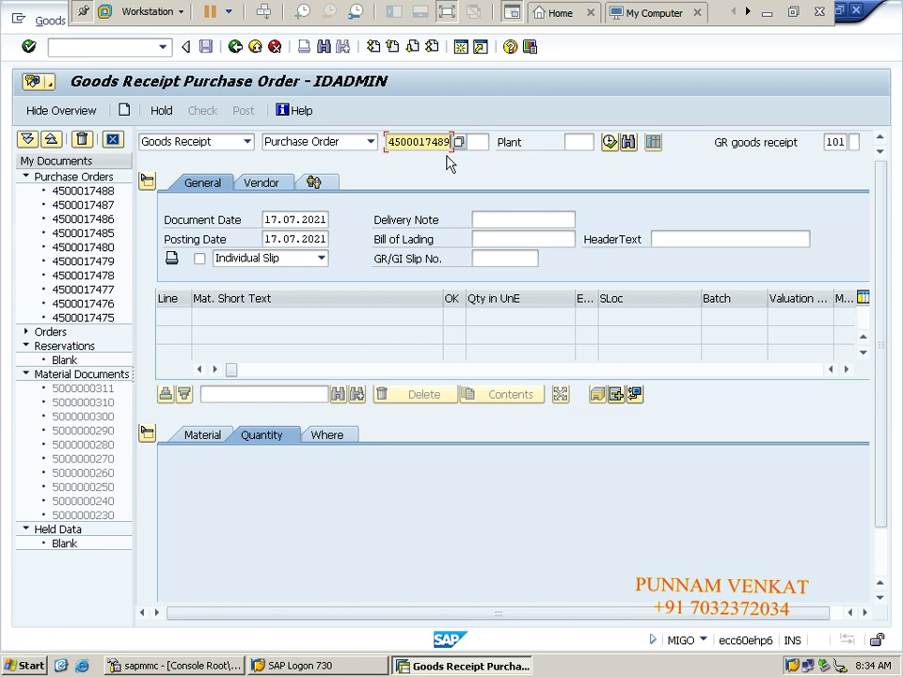
Step: Select plant KMPT and enter delivery note DC004 to load the order's items
key(Tab)
key(Tab)
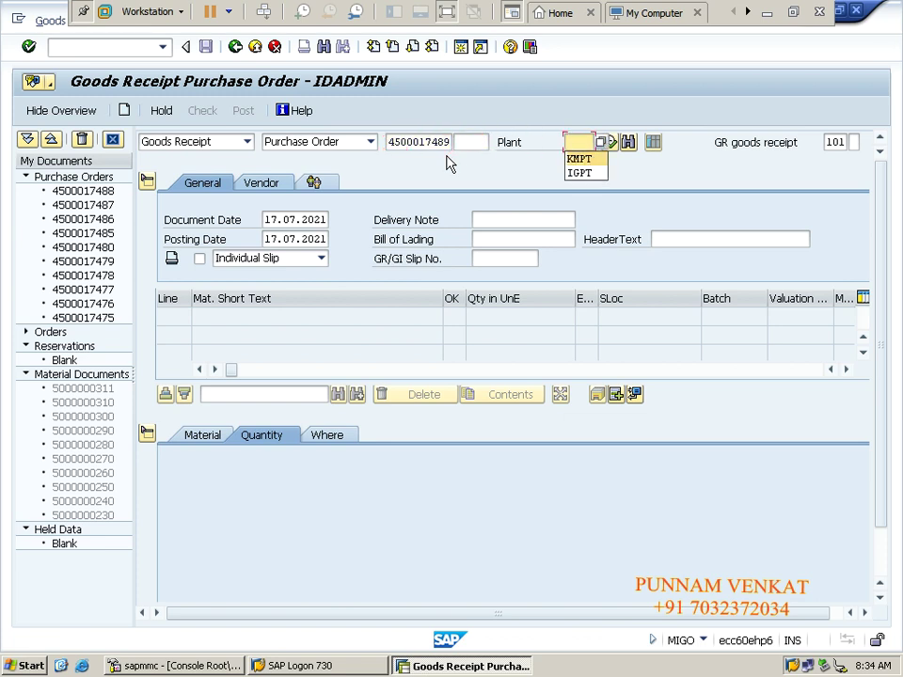
key(Down)
key(Return)
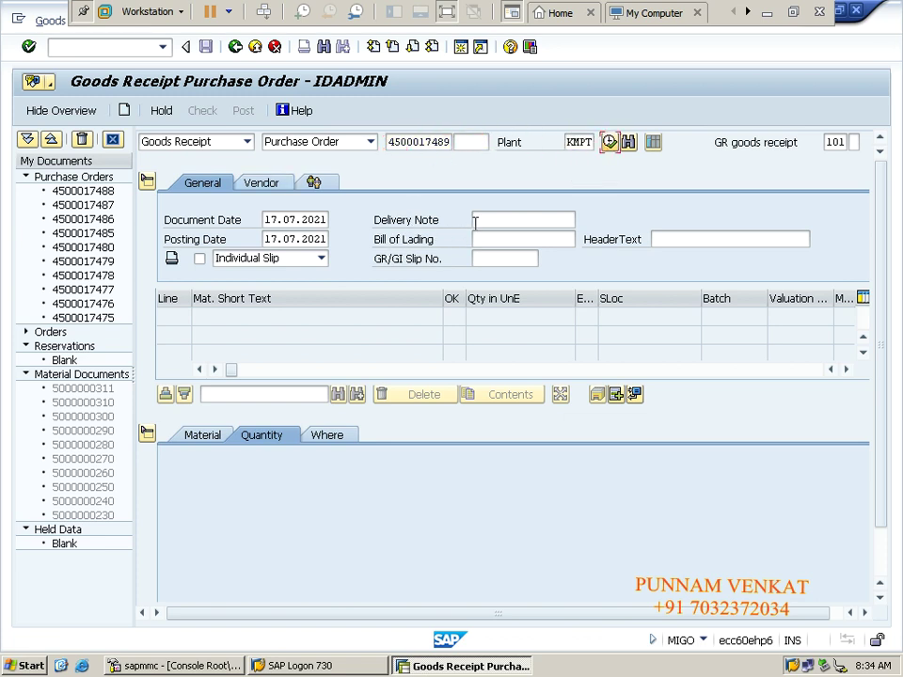
click(489, 222)
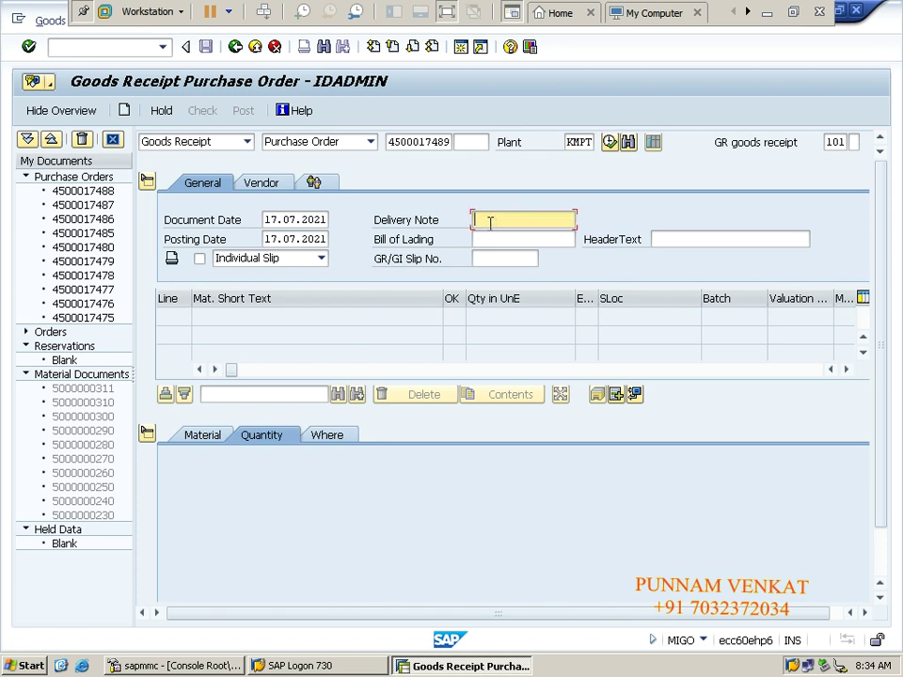
text(DC00)
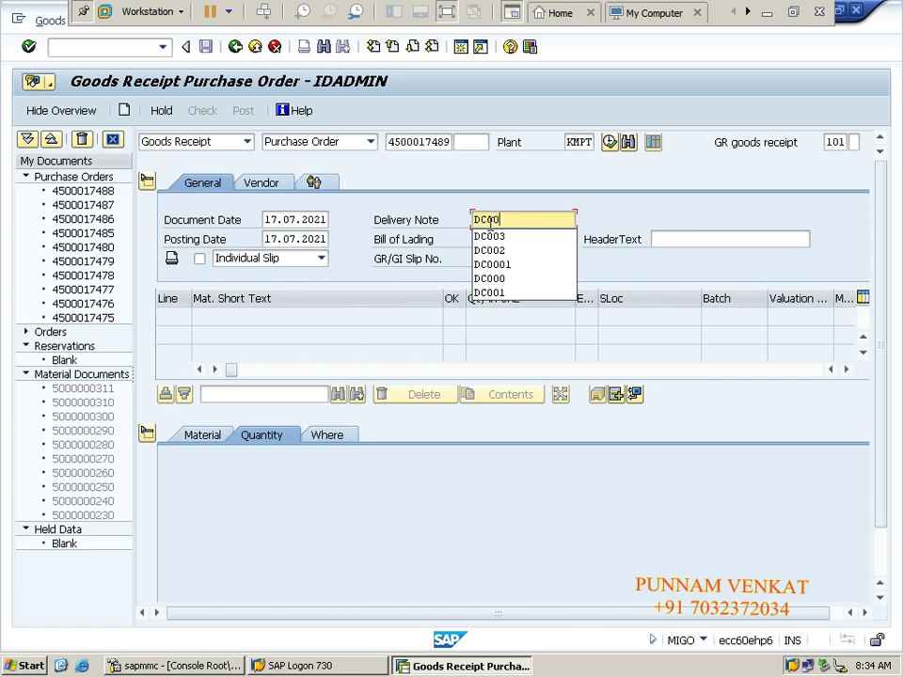
text(4)
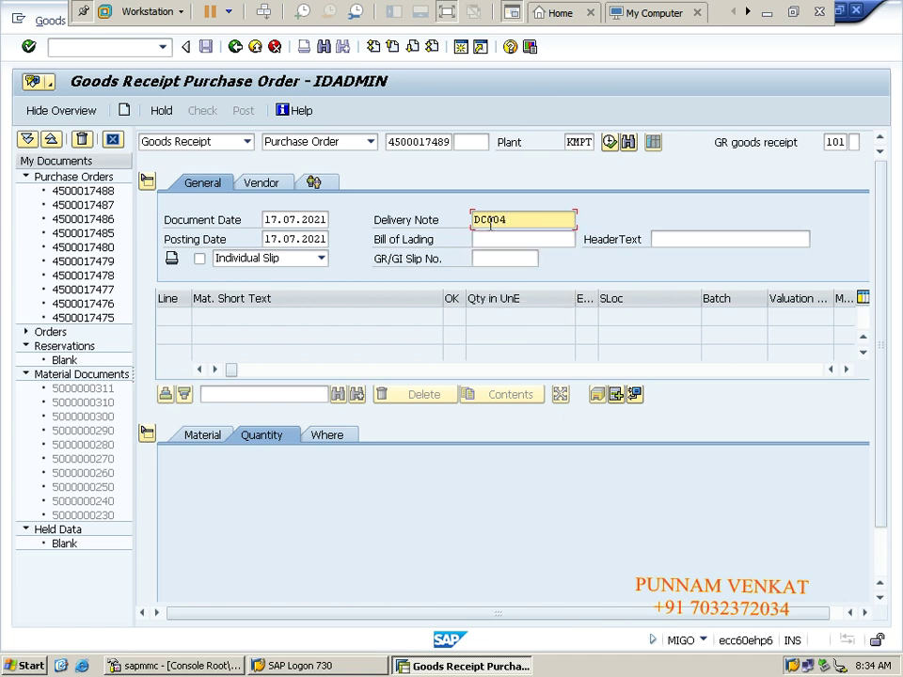
key(Return)
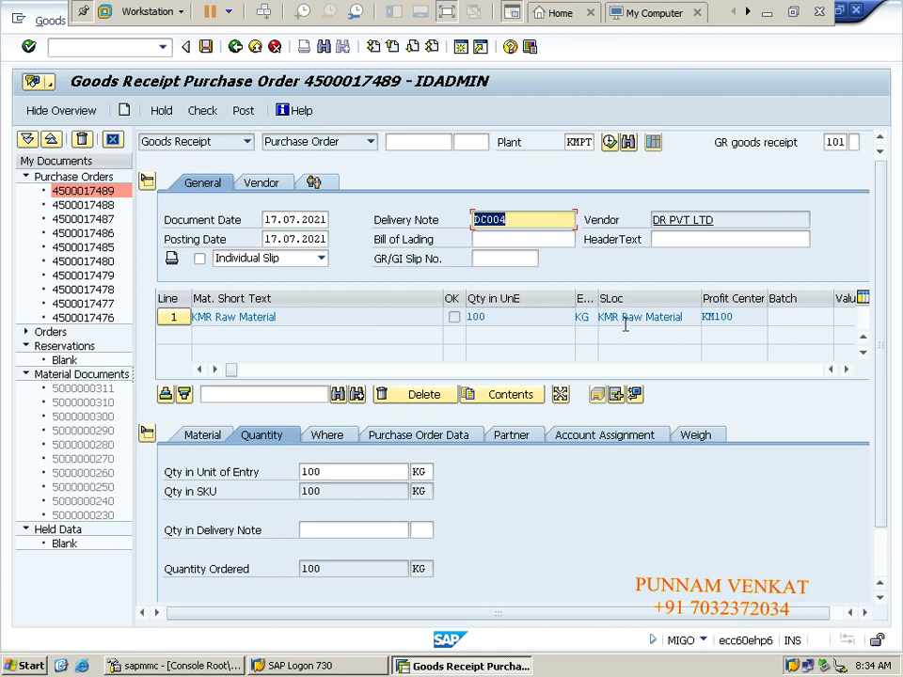
Step: Enter 100 as Qty in Delivery Note for the KMR Raw Material item, tick Item OK, confirm
scroll(881, 362, down, 3)
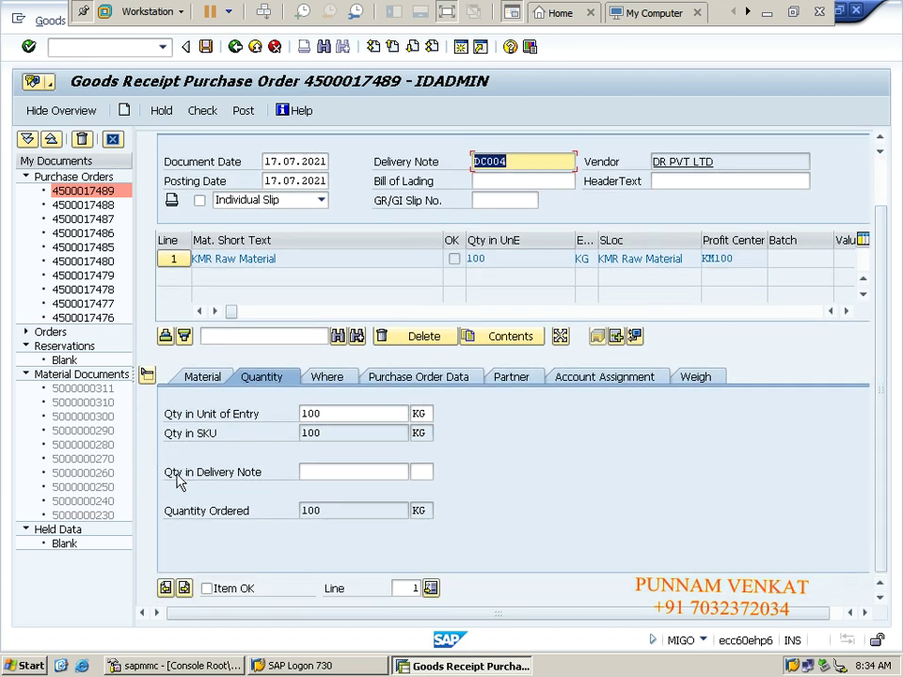
click(335, 472)
text(100)
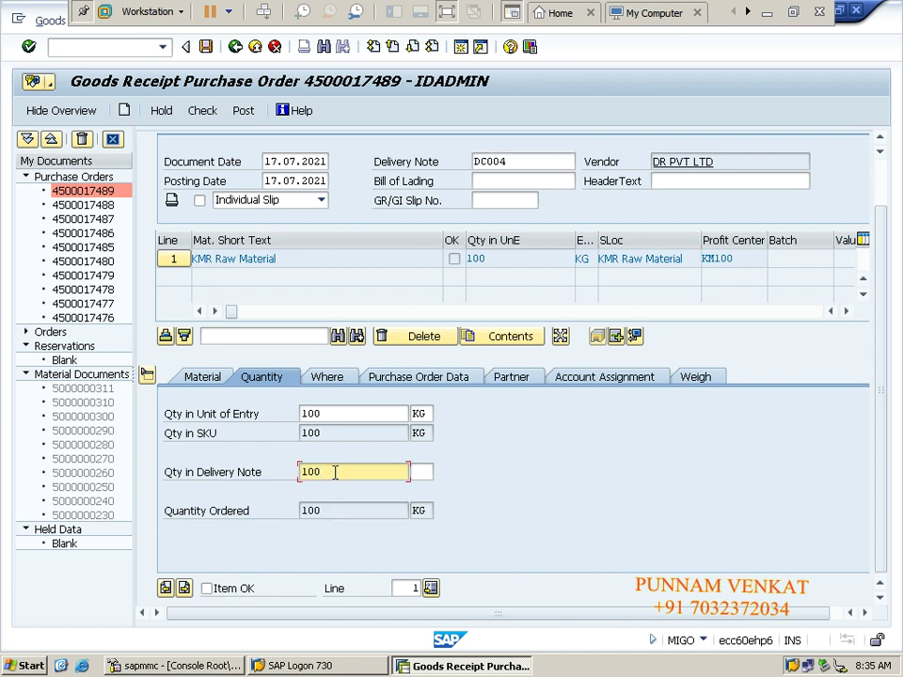
click(314, 433)
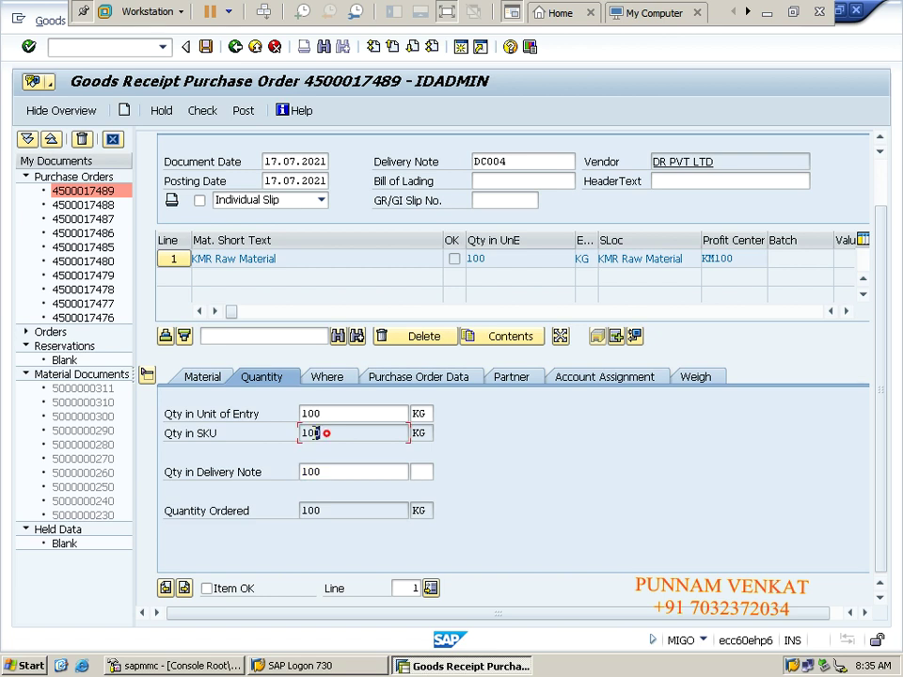
double_click(314, 433)
drag(325, 472, 298, 474)
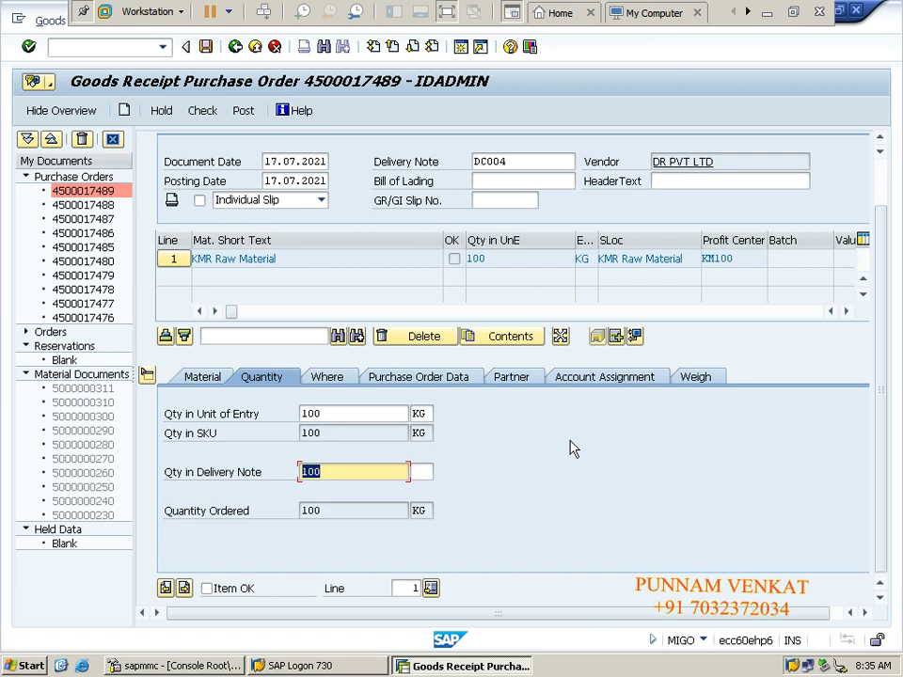
click(228, 599)
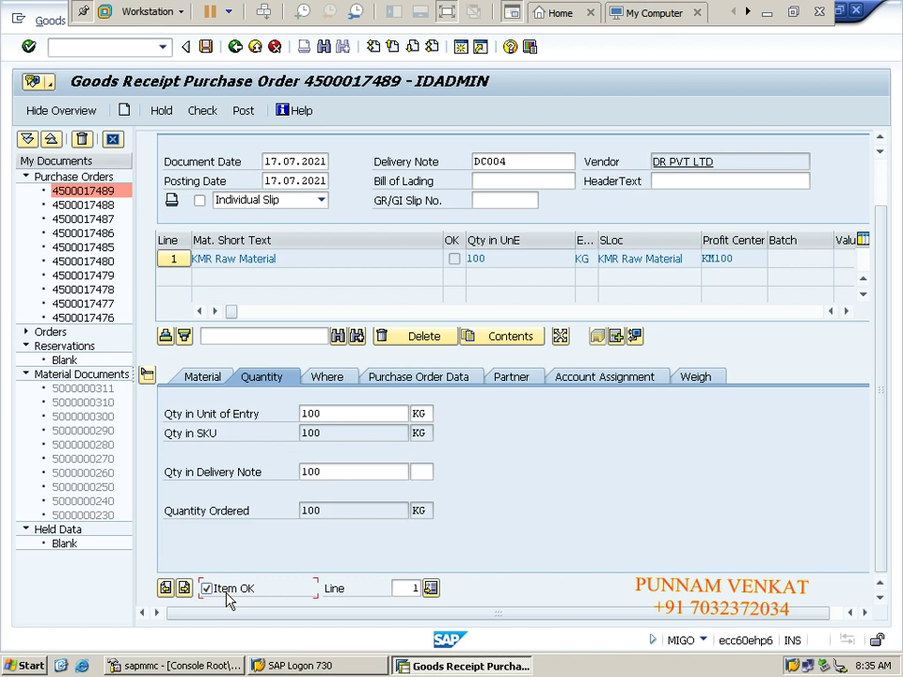
click(329, 473)
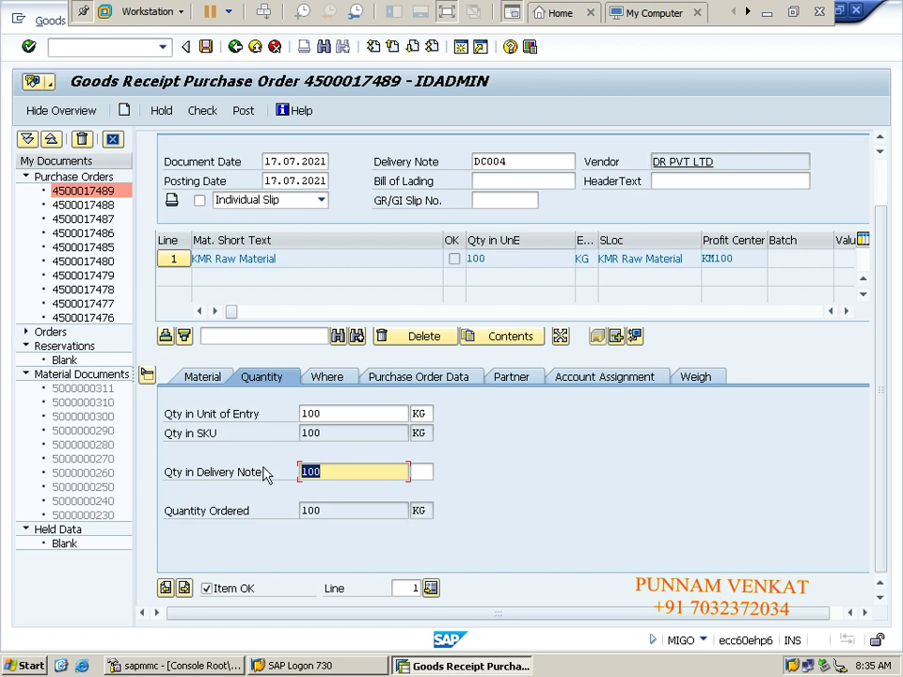
key(Return)
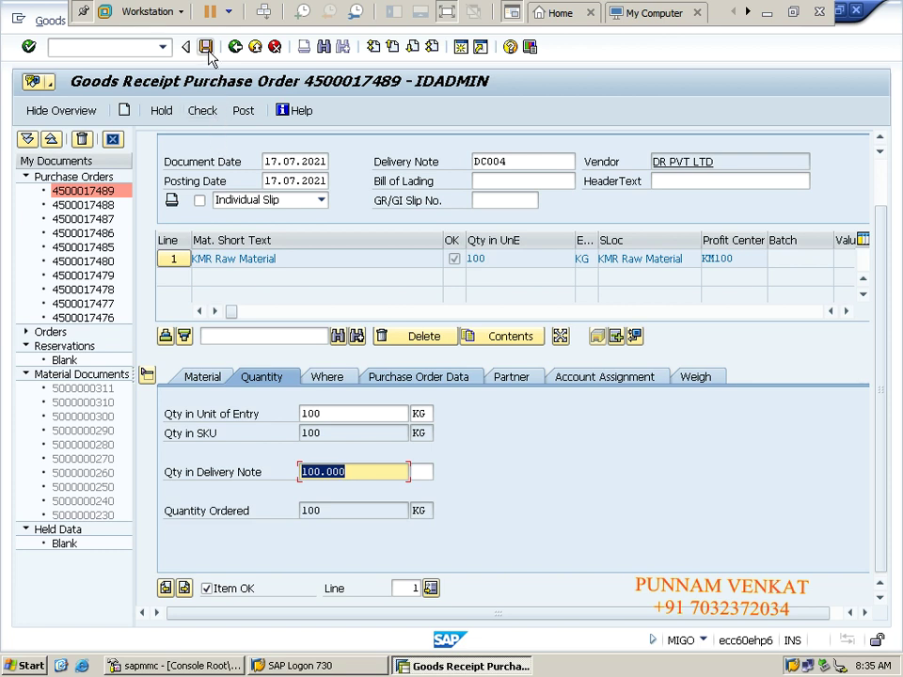
Step: Check the goods receipt until it reports 'Document is O.K.', then save it
click(205, 111)
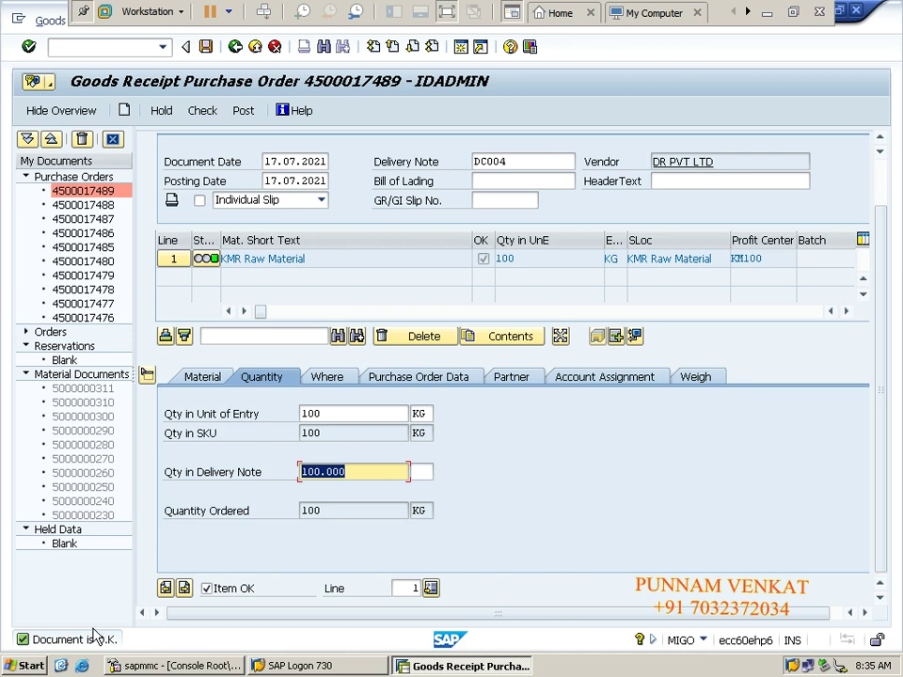
click(205, 53)
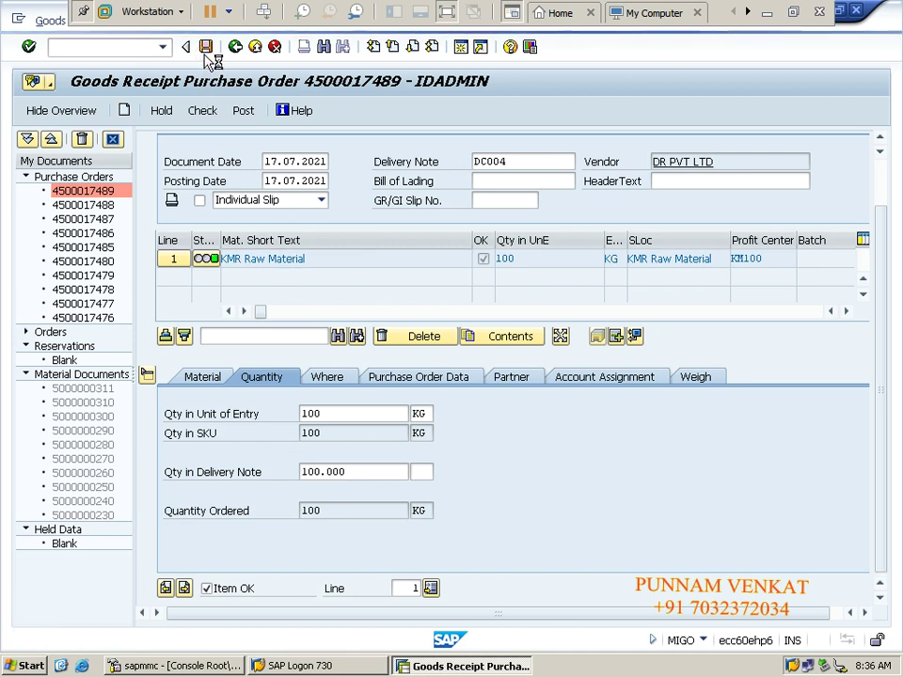
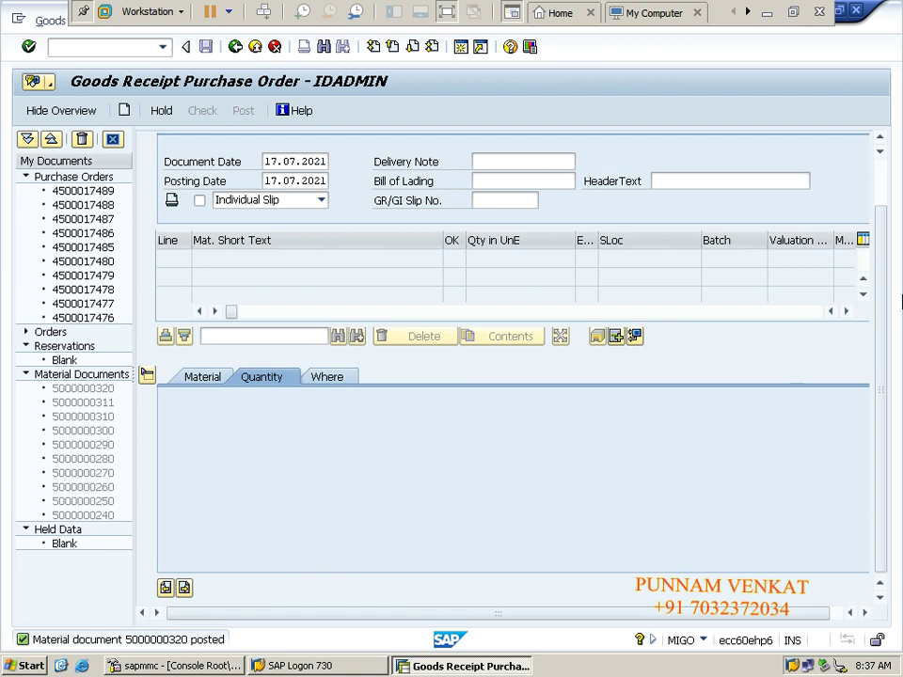
click(883, 337)
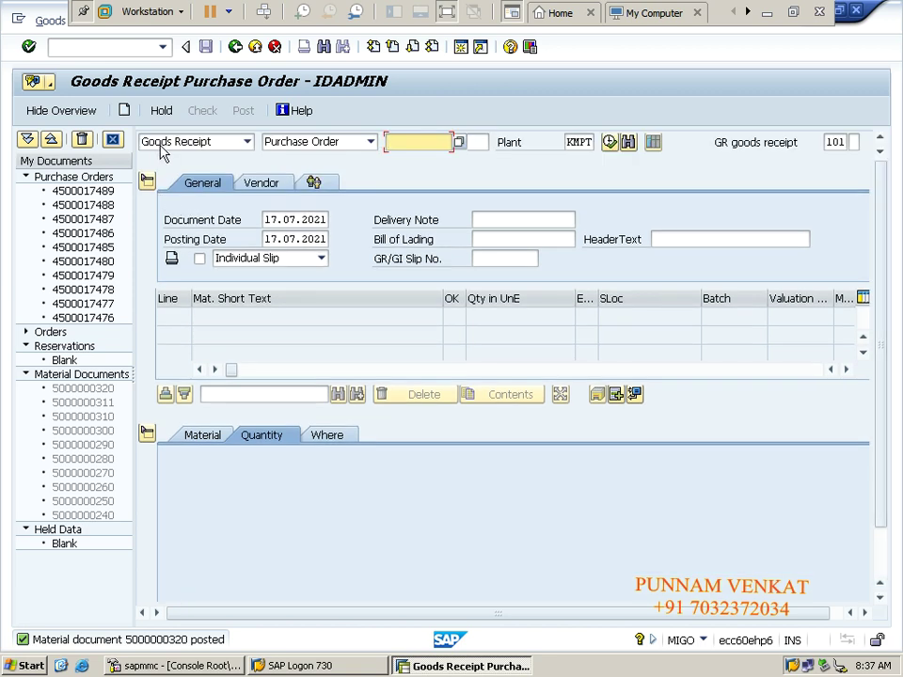
click(226, 146)
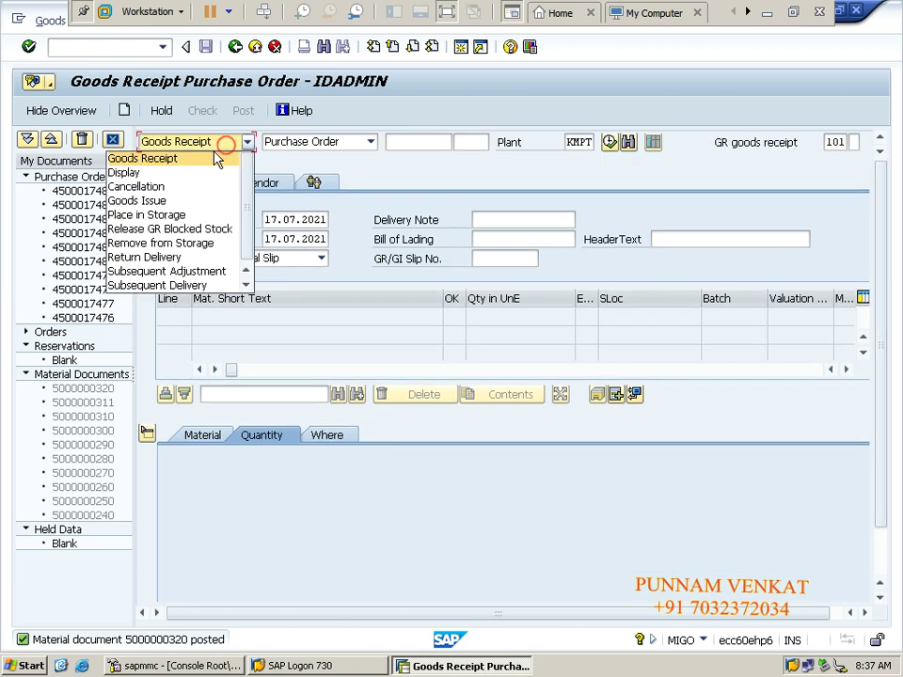
click(207, 175)
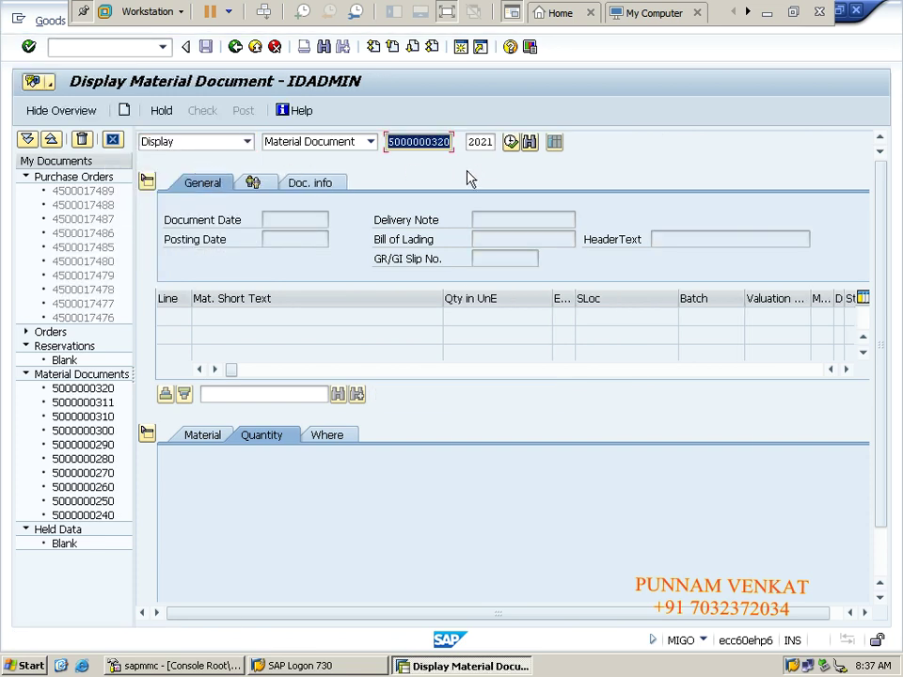
key(Return)
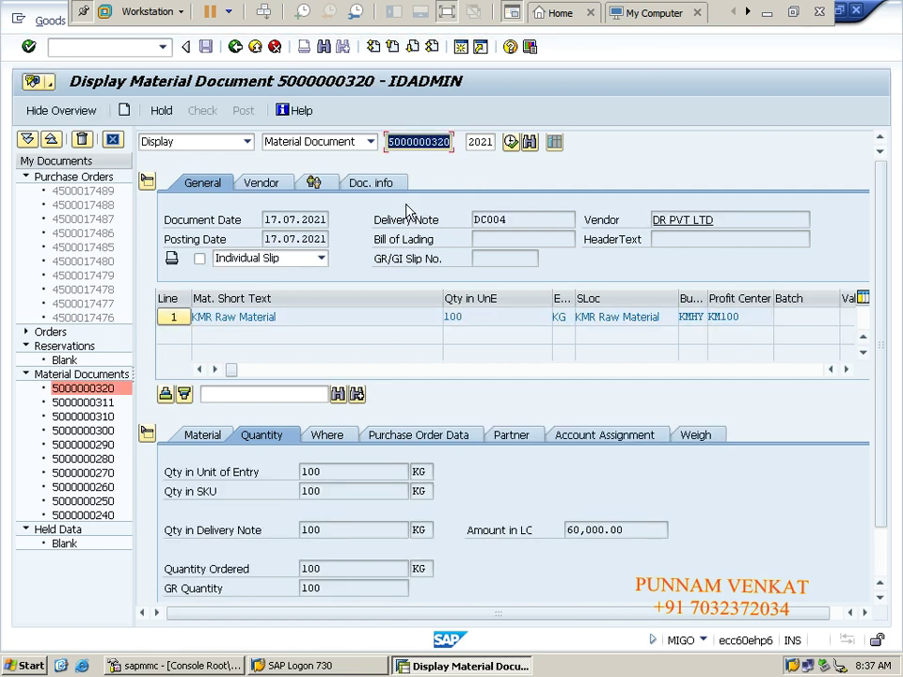
click(369, 188)
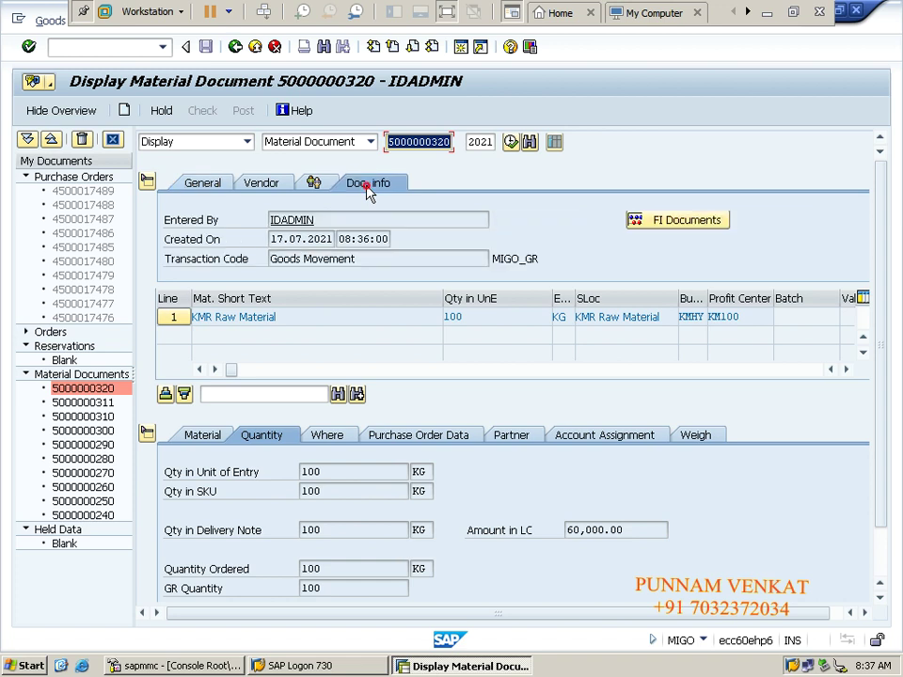
click(672, 233)
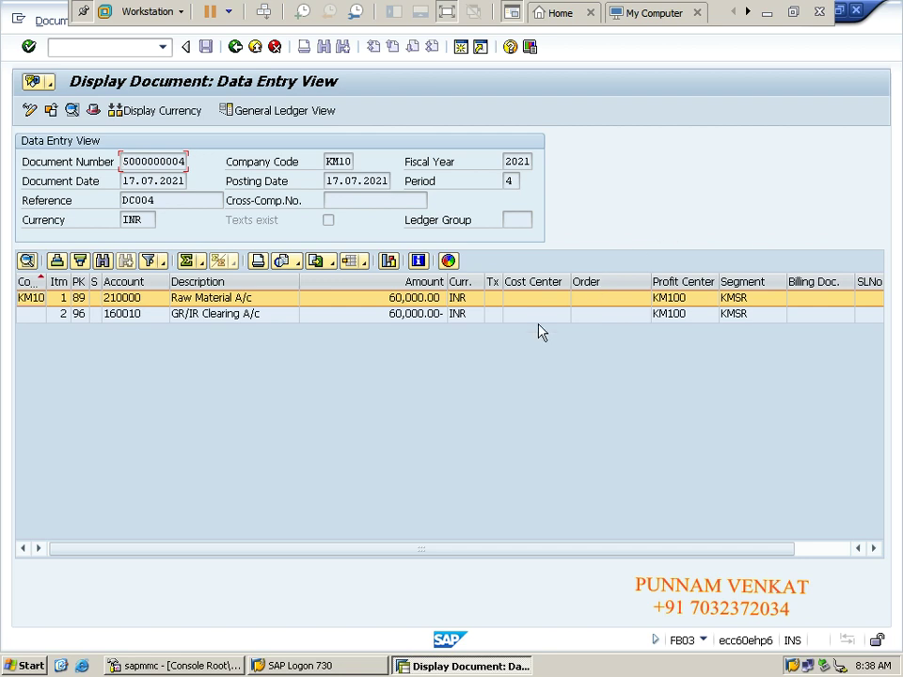
click(410, 318)
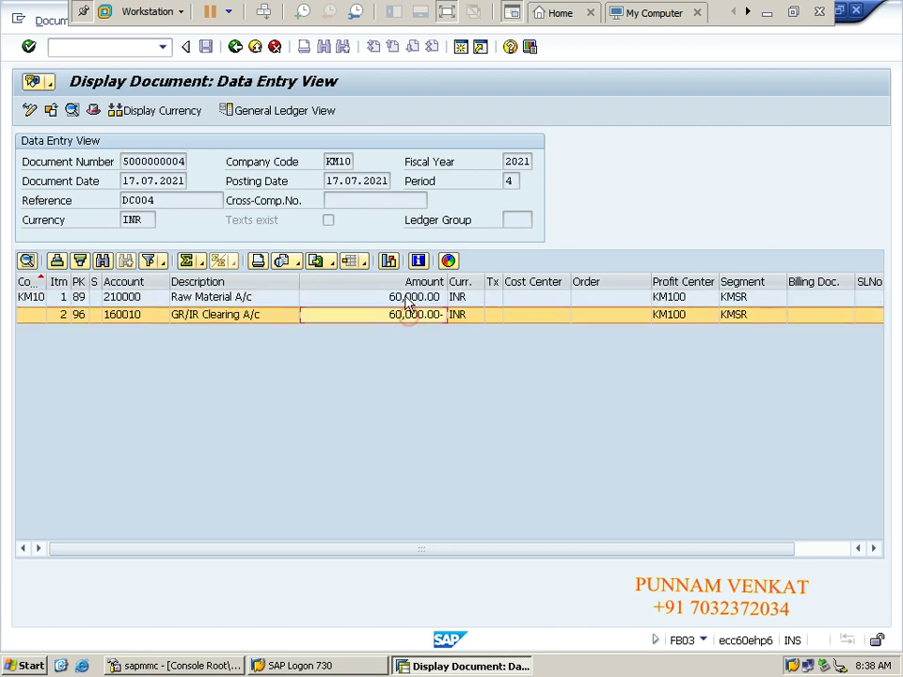
click(766, 13)
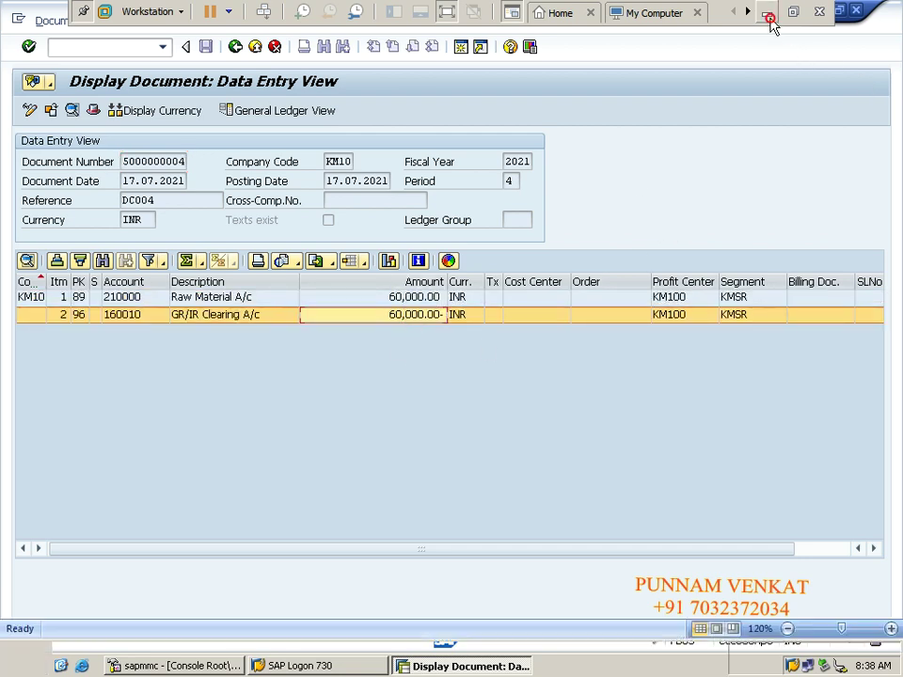
Step: Check the PO figures (100 × 600 = 60000) and 60000 goods receipt in Excel, then return to SAP
click(470, 290)
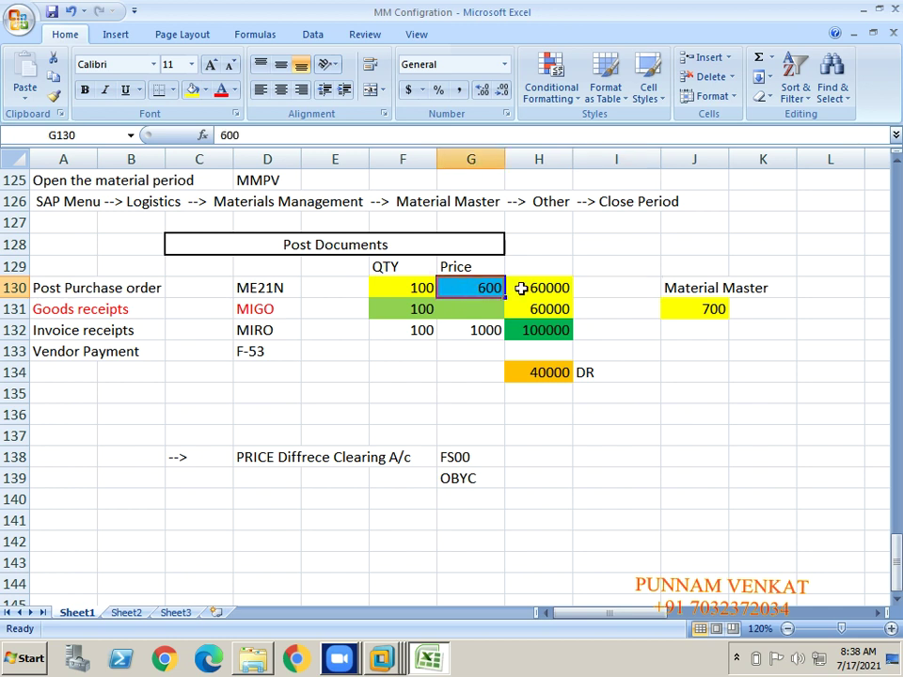
click(520, 289)
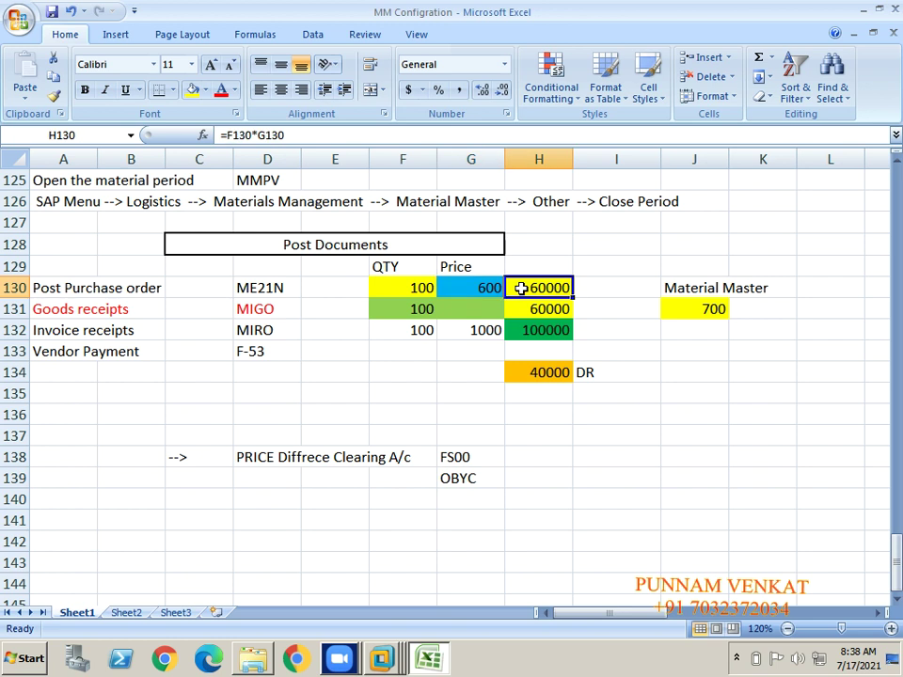
click(522, 311)
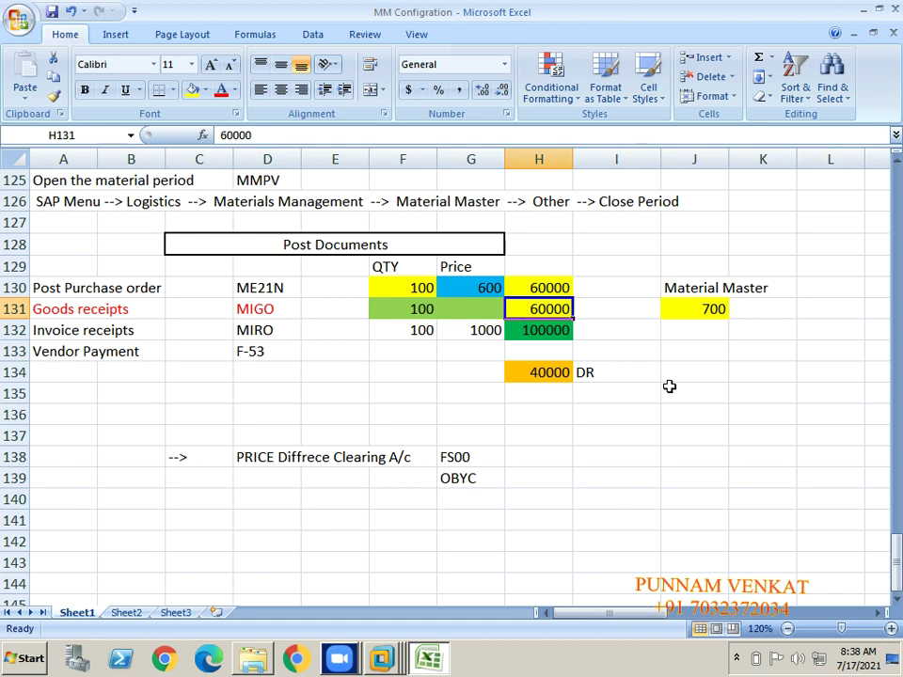
key(alt+Tab)
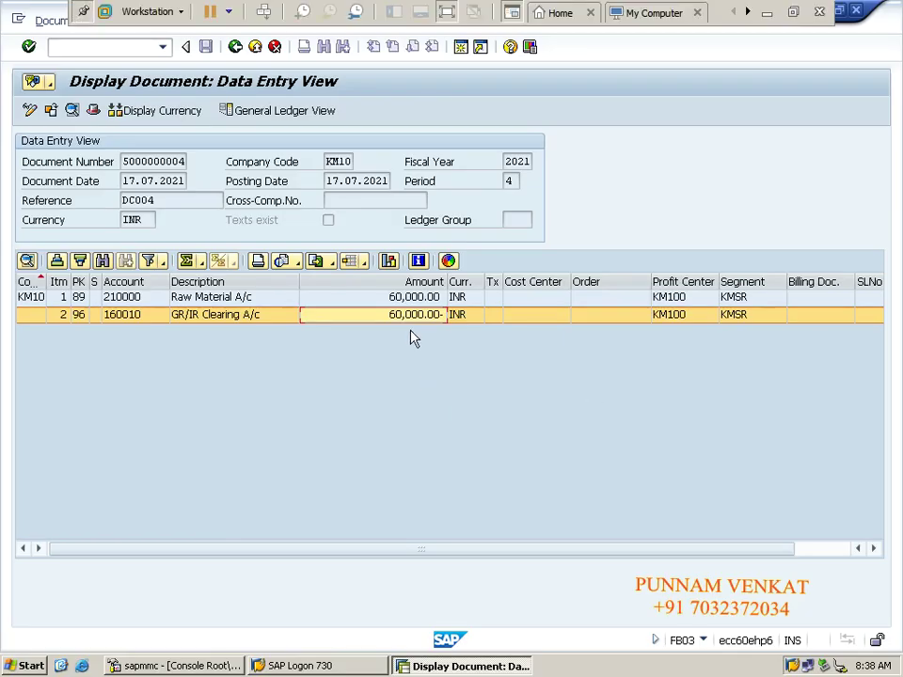
Step: Compare the Raw Material A/c debit with the GR/IR Clearing credit of 60,000 INR
click(403, 297)
click(407, 315)
click(184, 298)
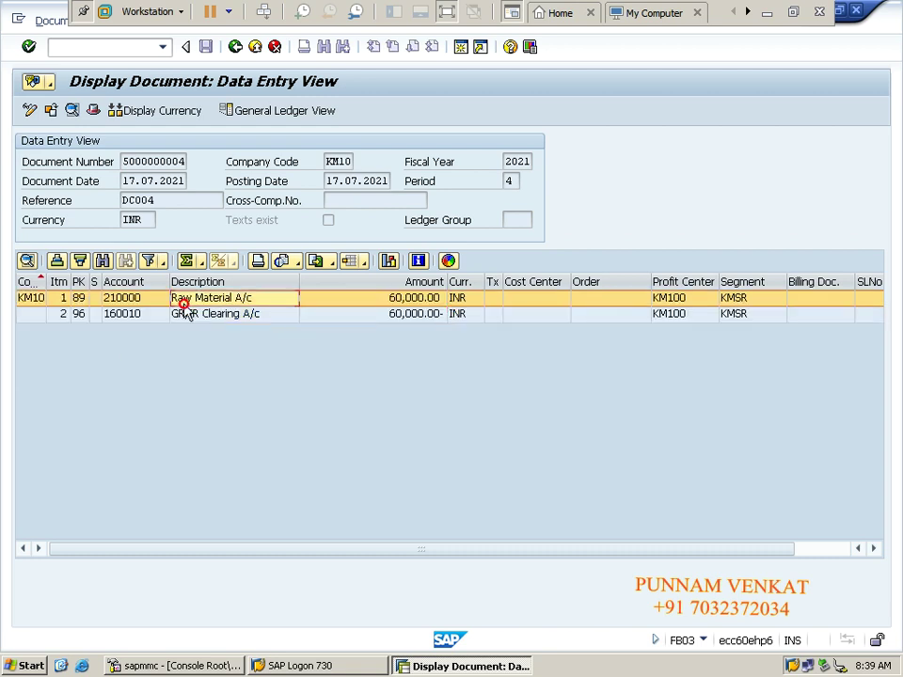
click(197, 316)
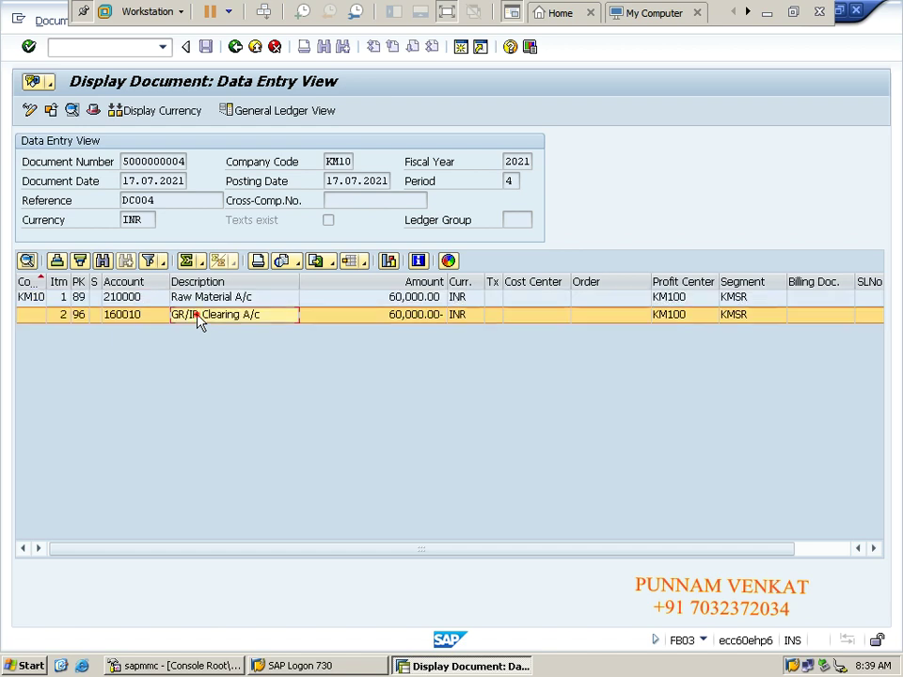
click(200, 297)
click(207, 315)
click(235, 52)
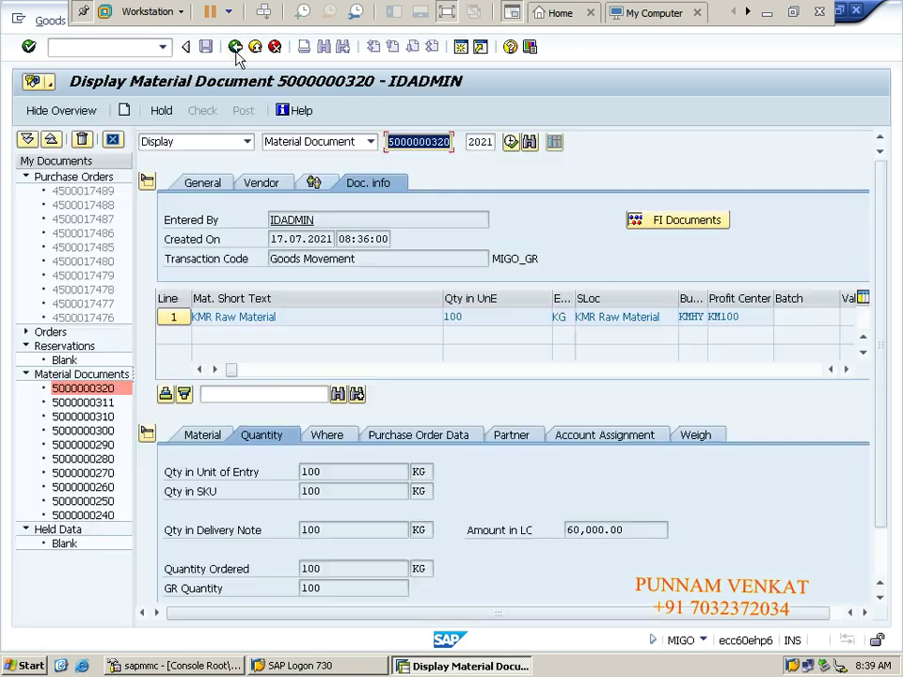
click(121, 47)
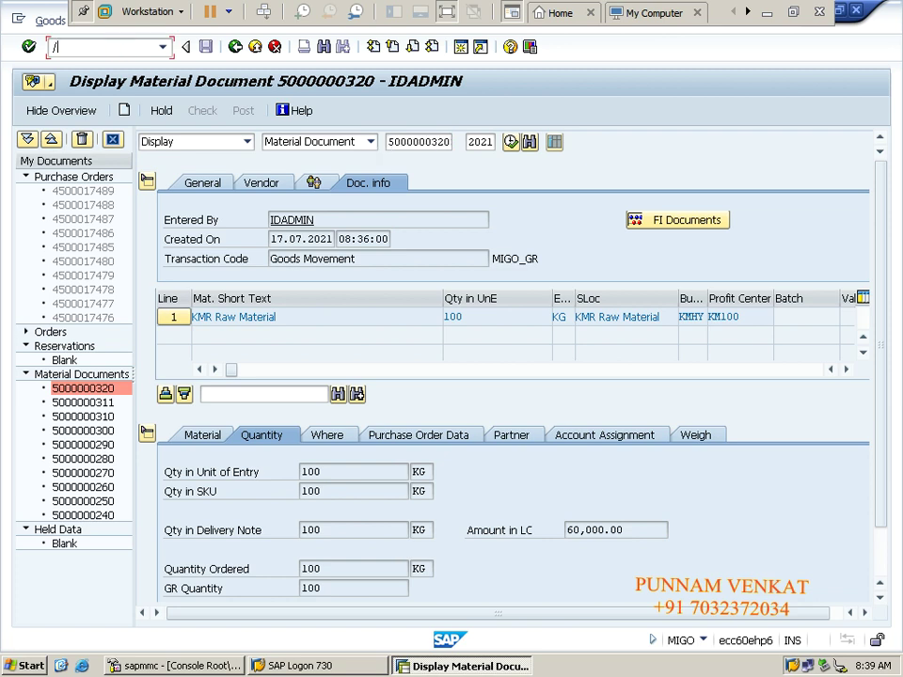
click(28, 46)
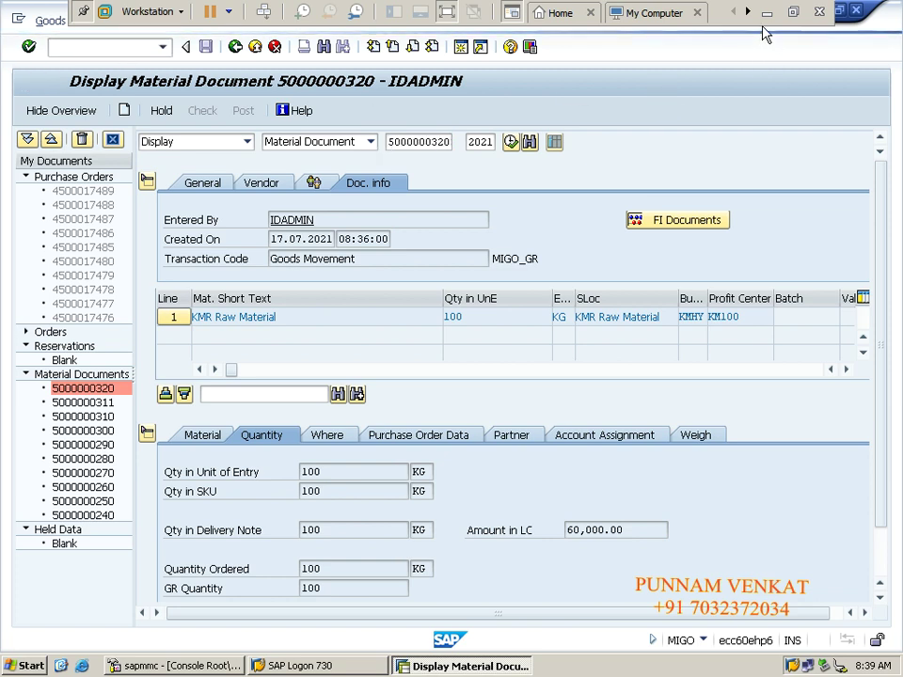
click(767, 12)
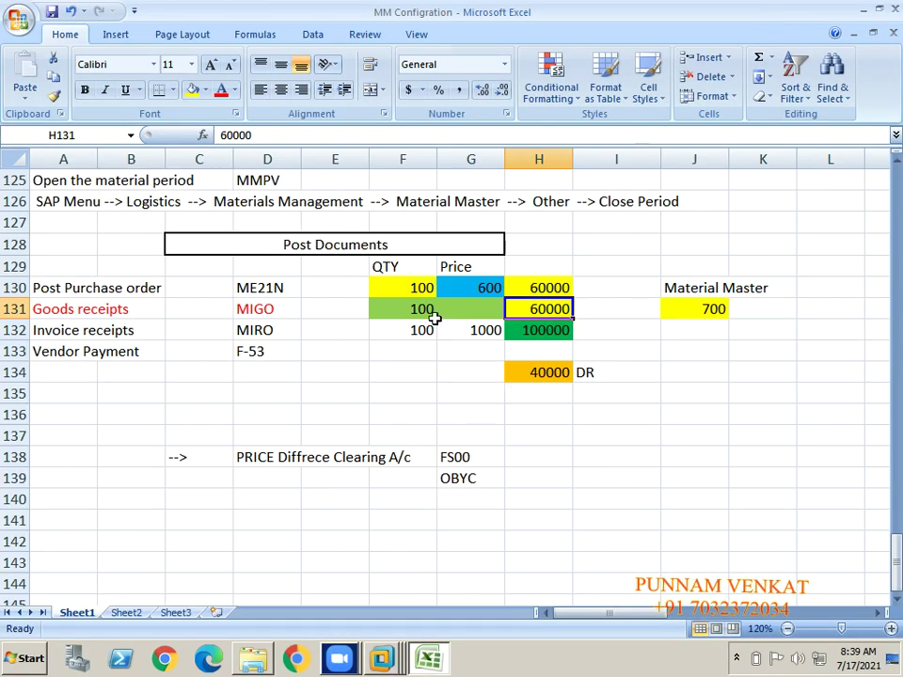
Step: Review the PO row (quantity 100, price 600, value 60000) and select the Invoice receipts row
click(413, 290)
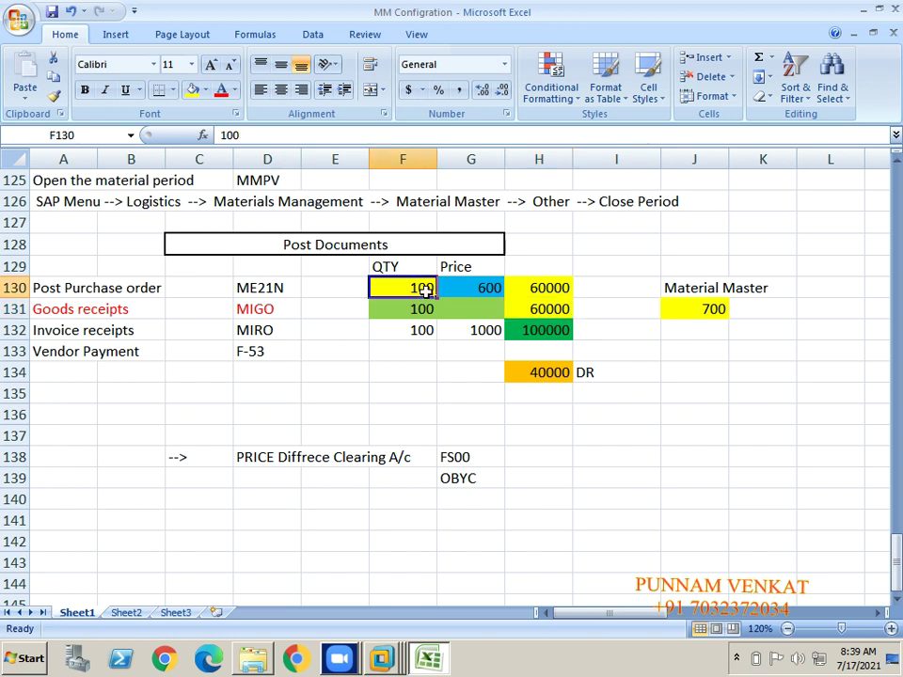
click(477, 289)
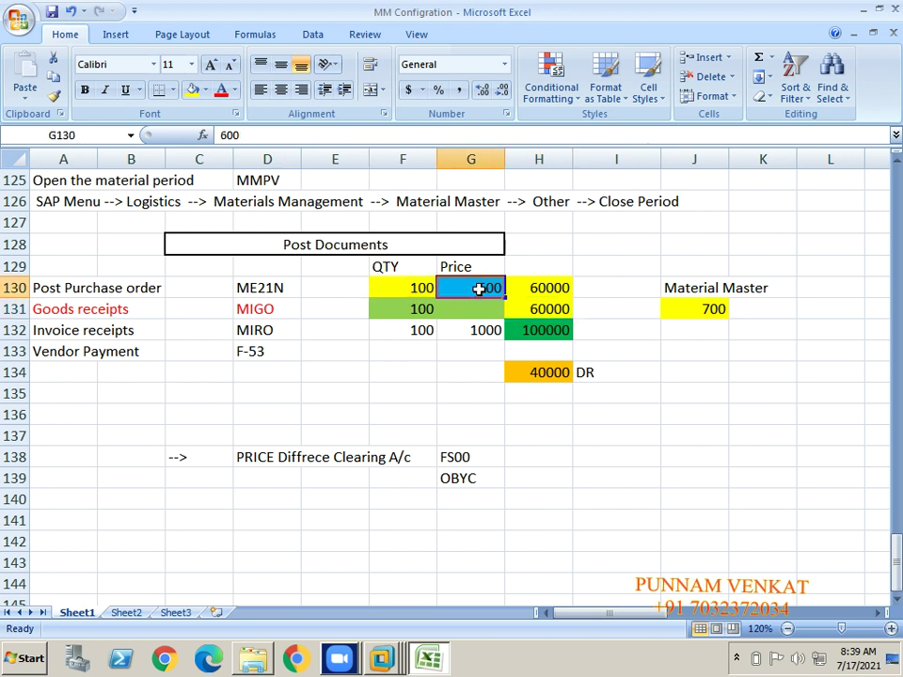
click(539, 289)
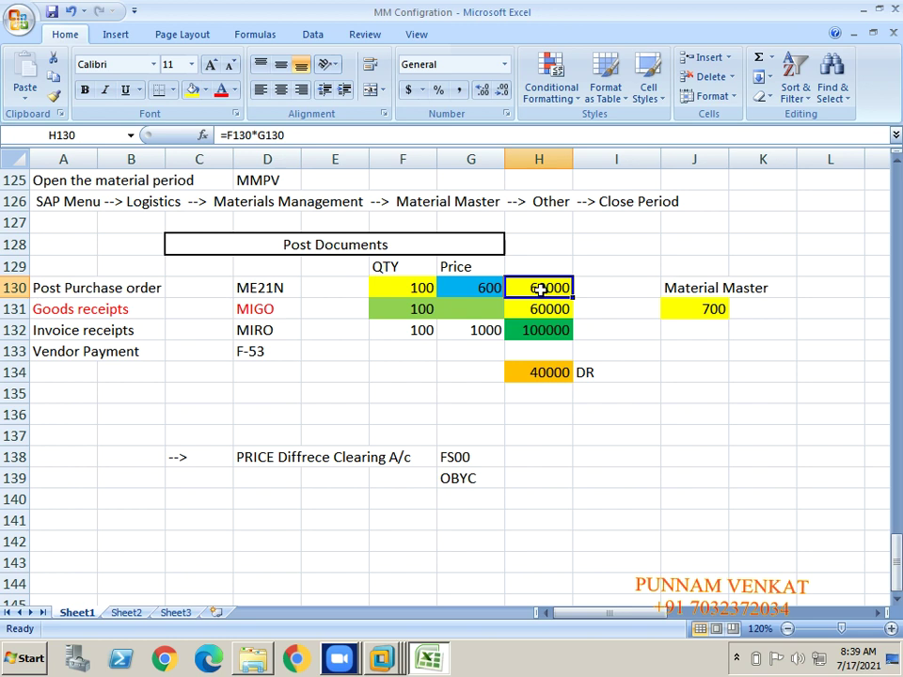
click(110, 334)
click(44, 331)
key(shift+Right)
key(shift+Right)
key(shift+Right)
key(shift+Right)
key(shift+Right)
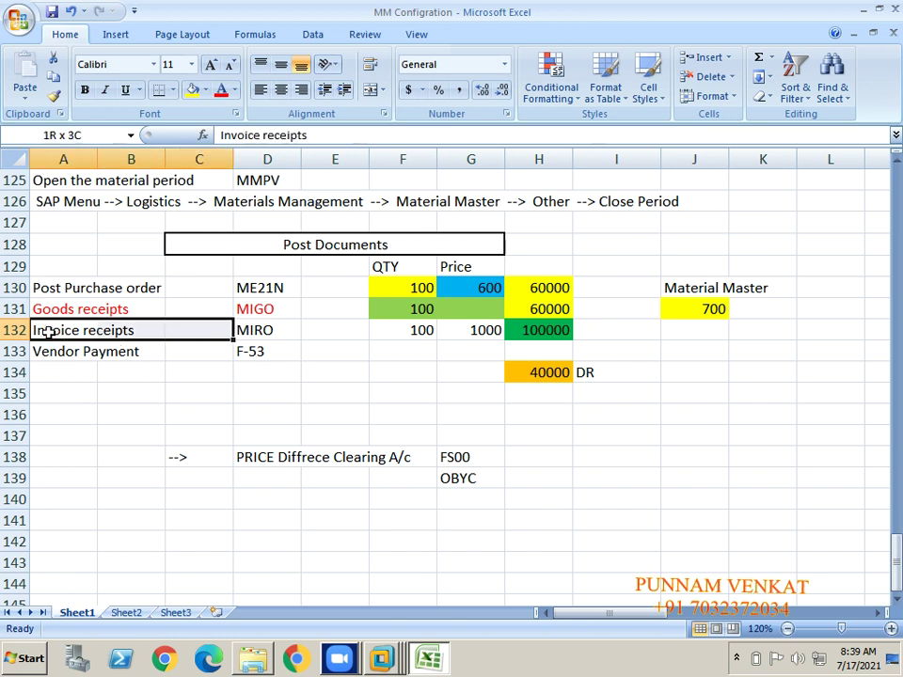
key(shift+Right)
key(shift+Right)
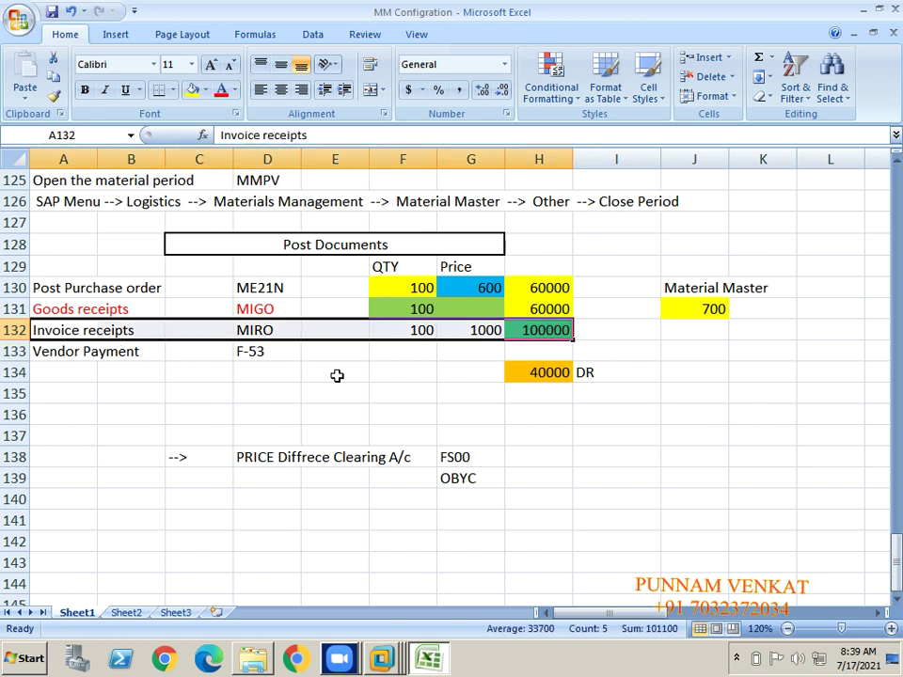
Step: Check the invoice price 1000, total 100000 and the 40000 DR price difference, then return to SAP
click(477, 337)
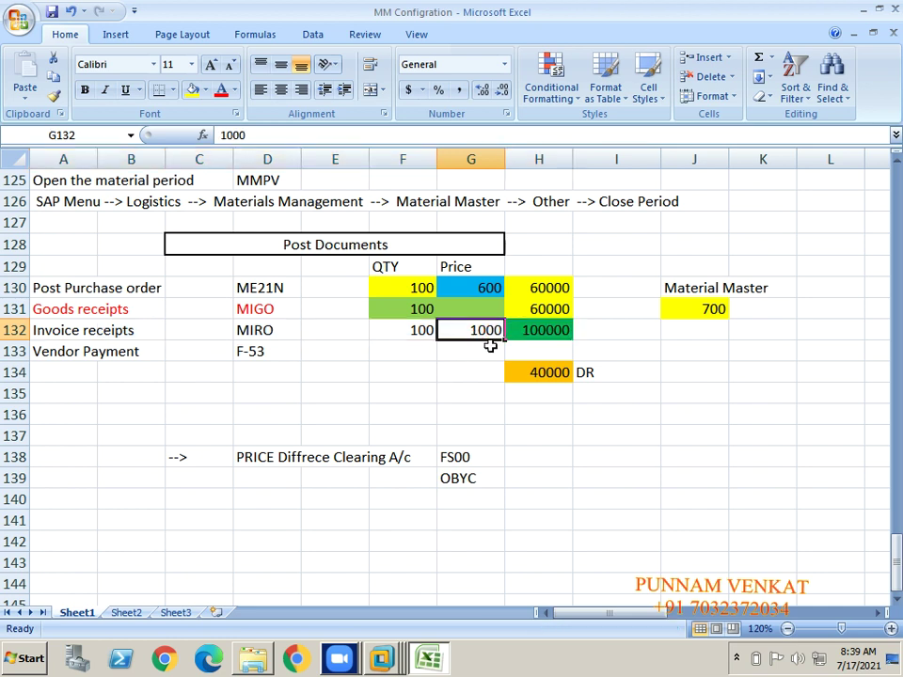
click(541, 336)
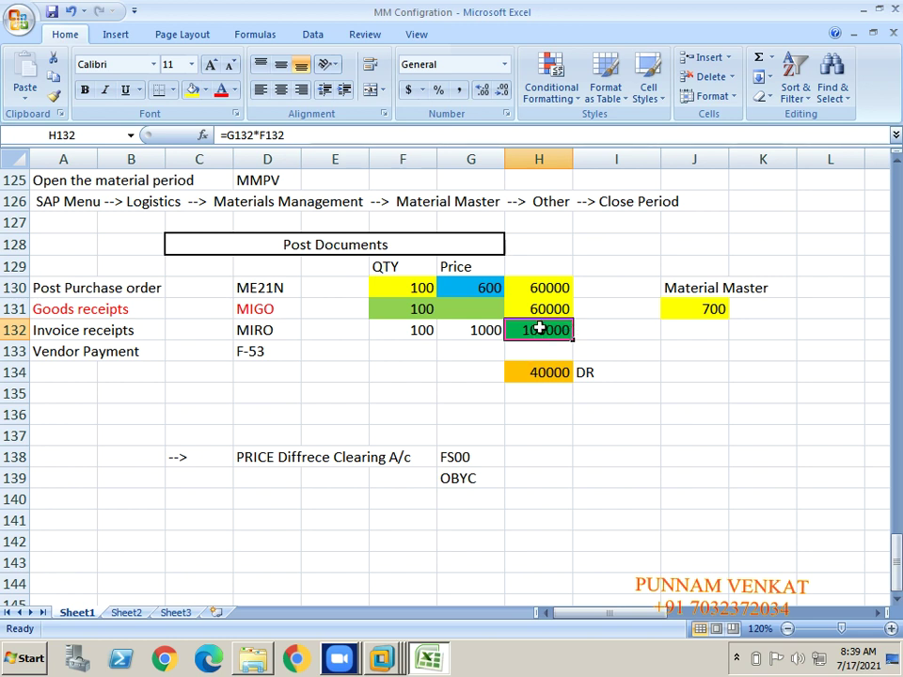
click(547, 375)
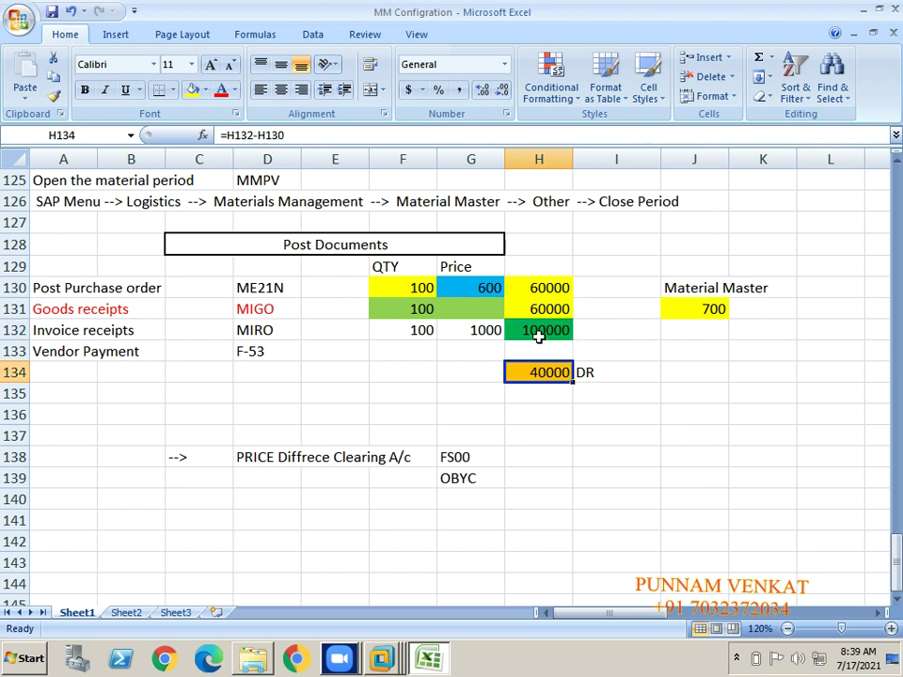
click(538, 337)
click(528, 380)
click(604, 375)
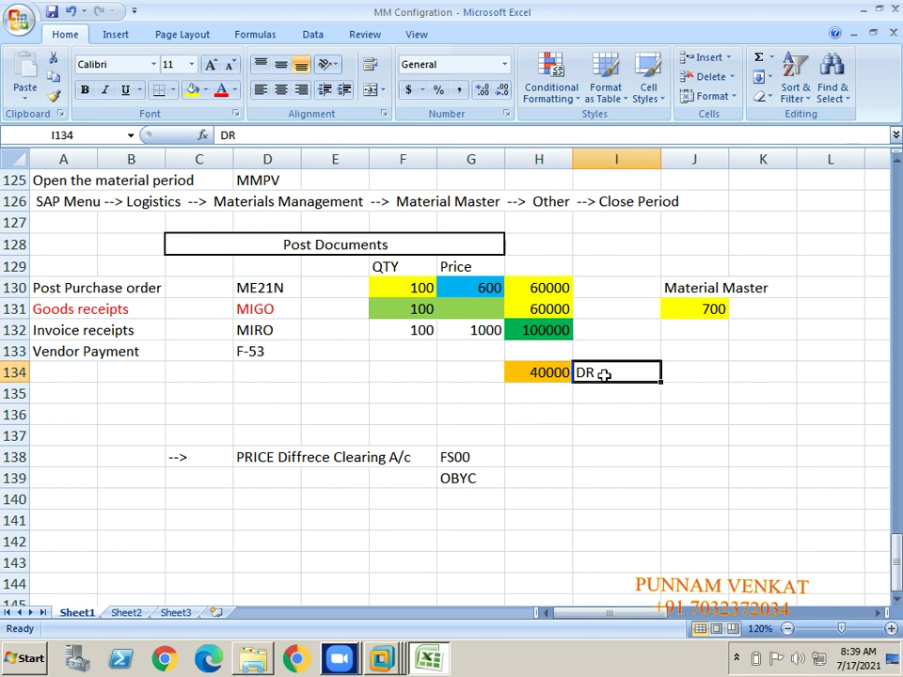
key(alt+Tab)
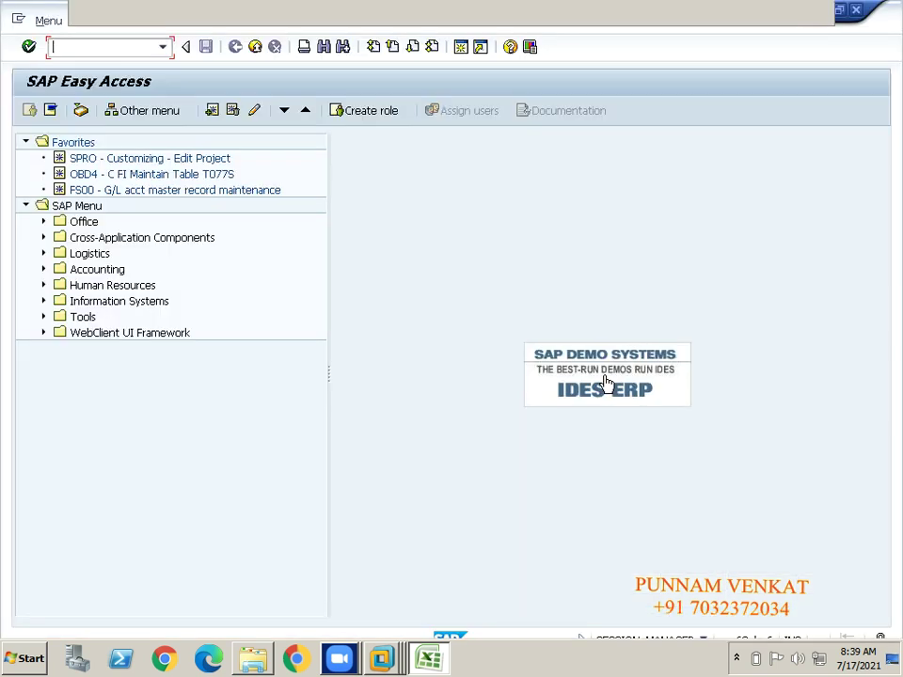
Step: Run MIRO to open Enter Incoming Invoice for company code KM10
click(99, 52)
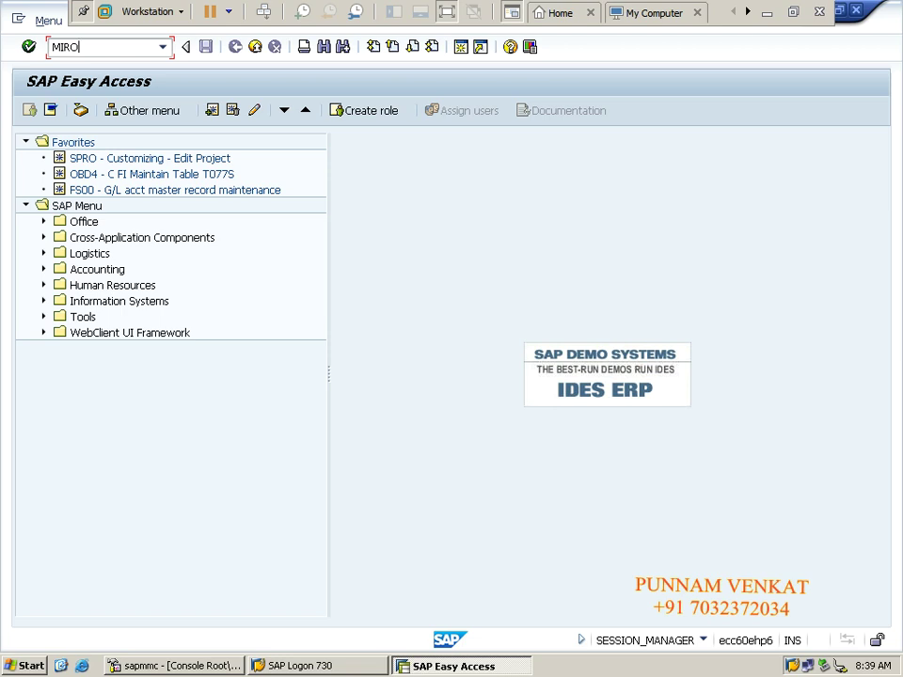
key(Return)
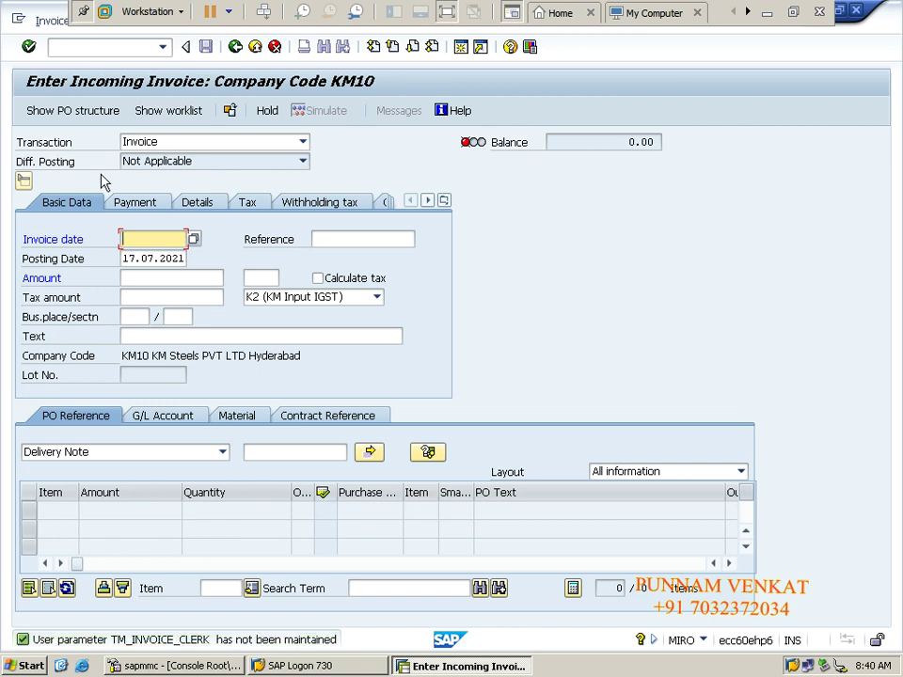
Step: Enter invoice date 17.07.2021
key(BackSpace)
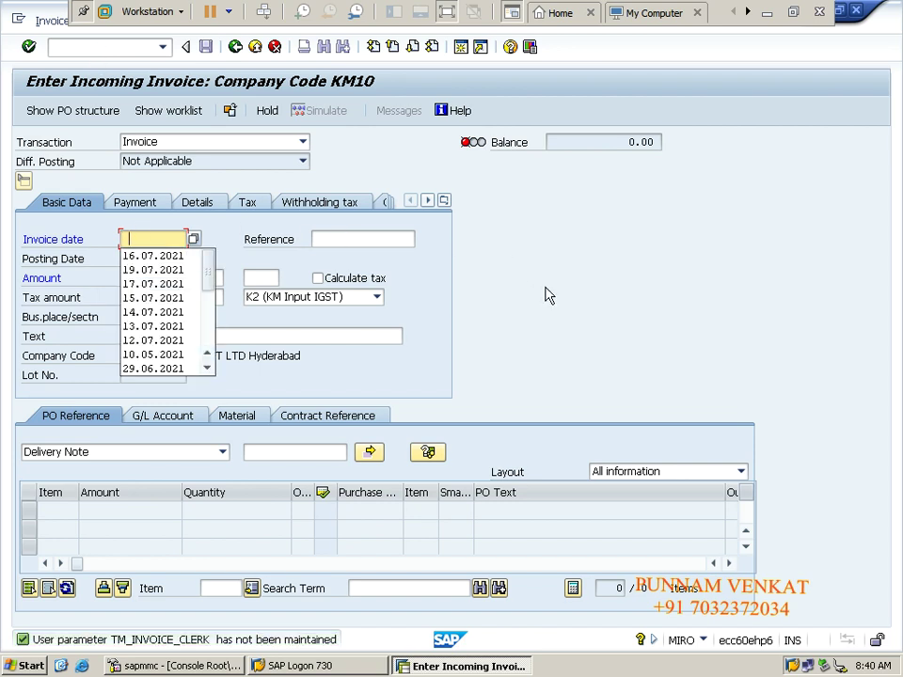
key(Tab)
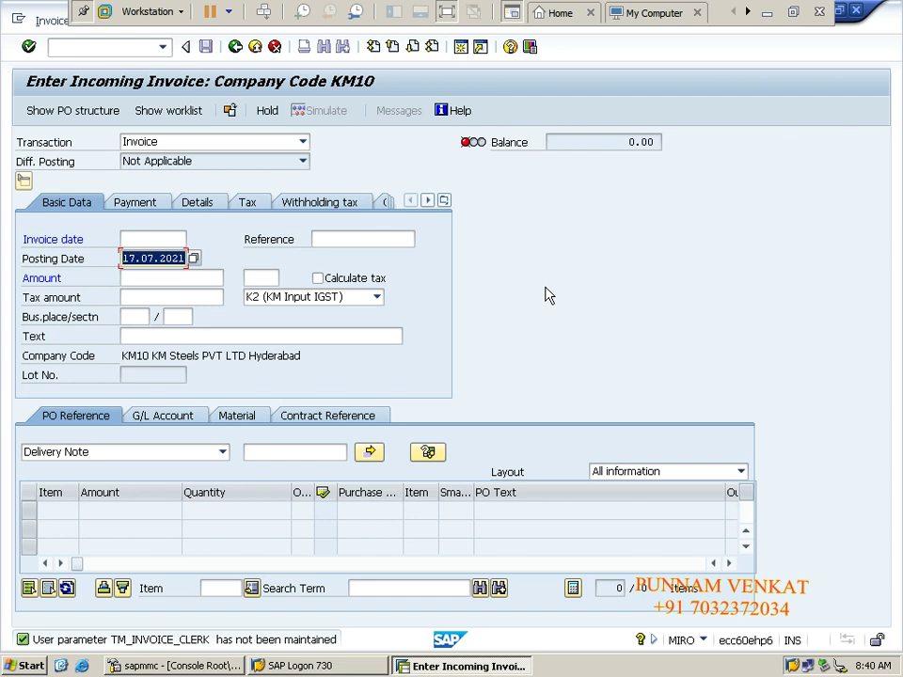
key(shift+Tab)
key(shift+Tab)
key(BackSpace)
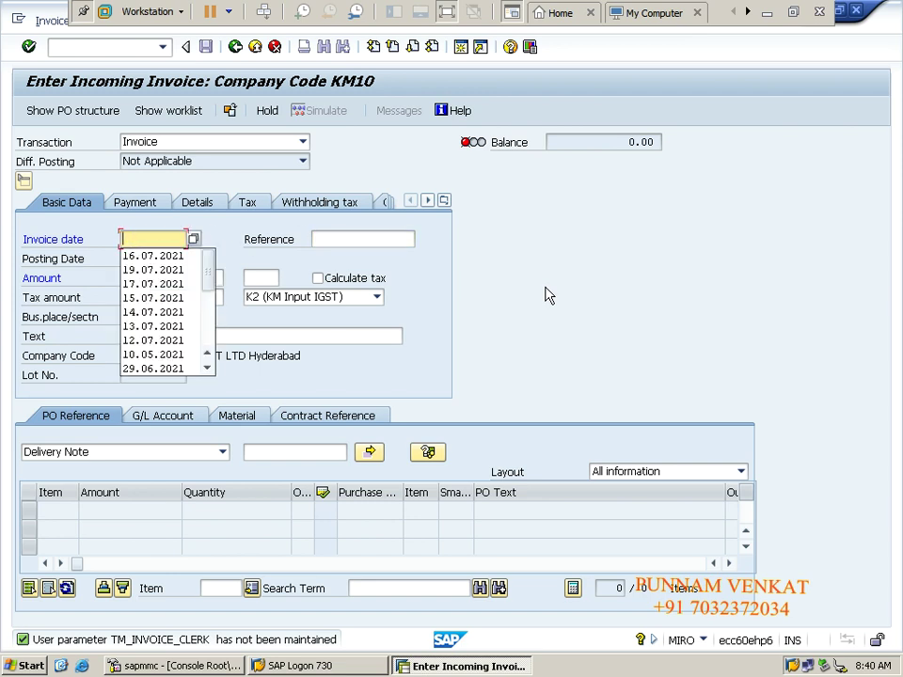
text(17.07.2021)
key(Tab)
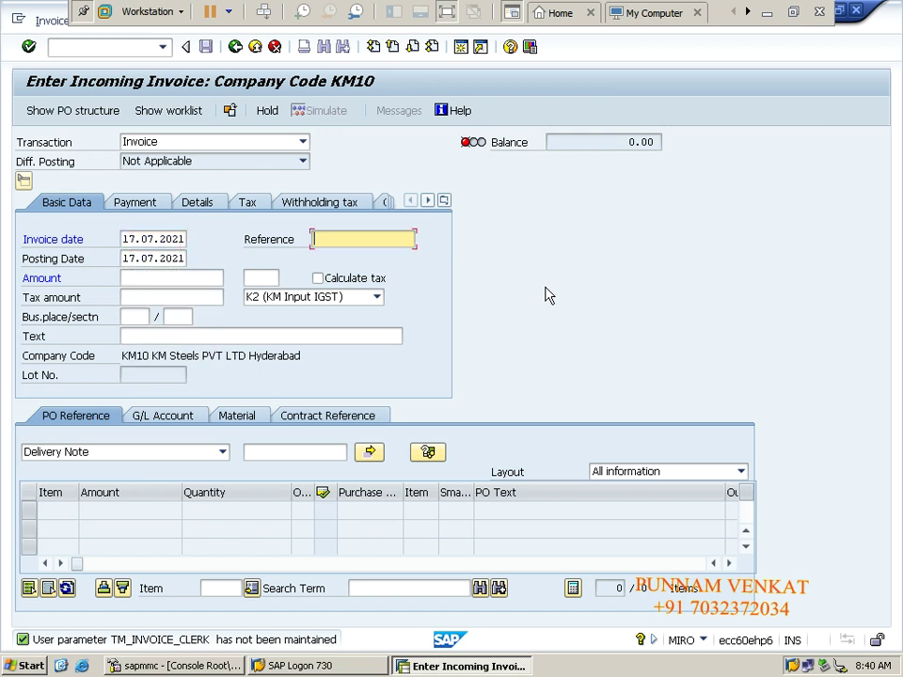
Step: Fill in reference INV POST and header text 'Being vendor Invoice Posting' from history
key(BackSpace)
key(Down)
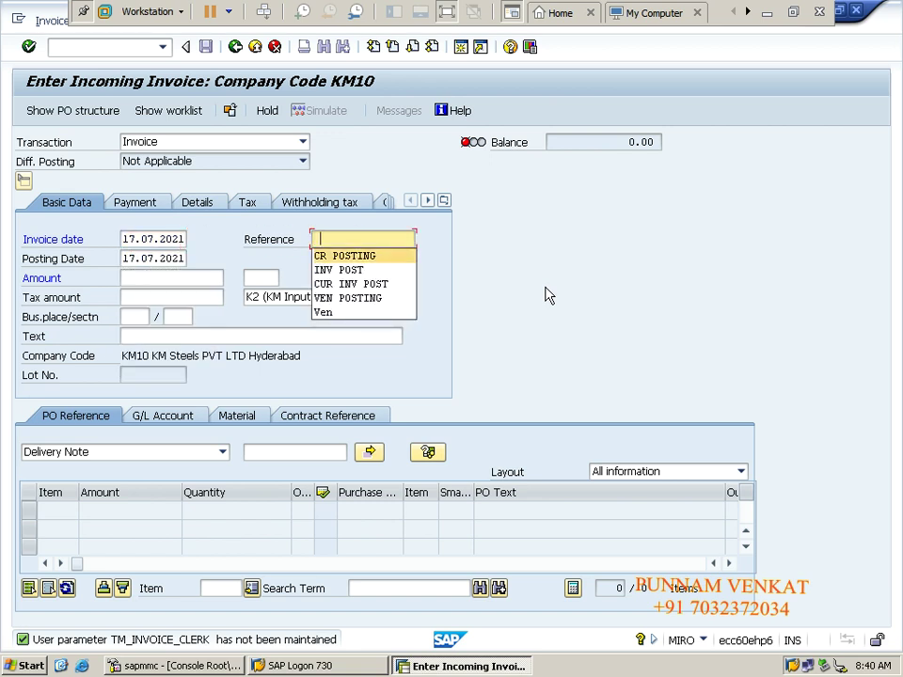
key(Down)
key(Tab)
key(Tab)
key(Tab)
key(Tab)
key(Tab)
key(Tab)
key(Tab)
key(Tab)
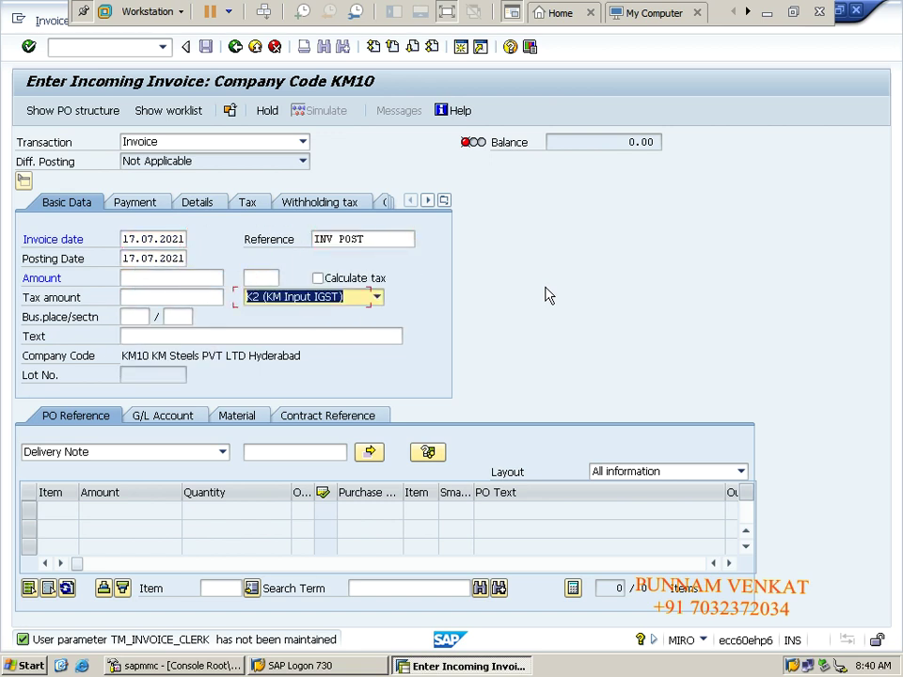
key(BackSpace)
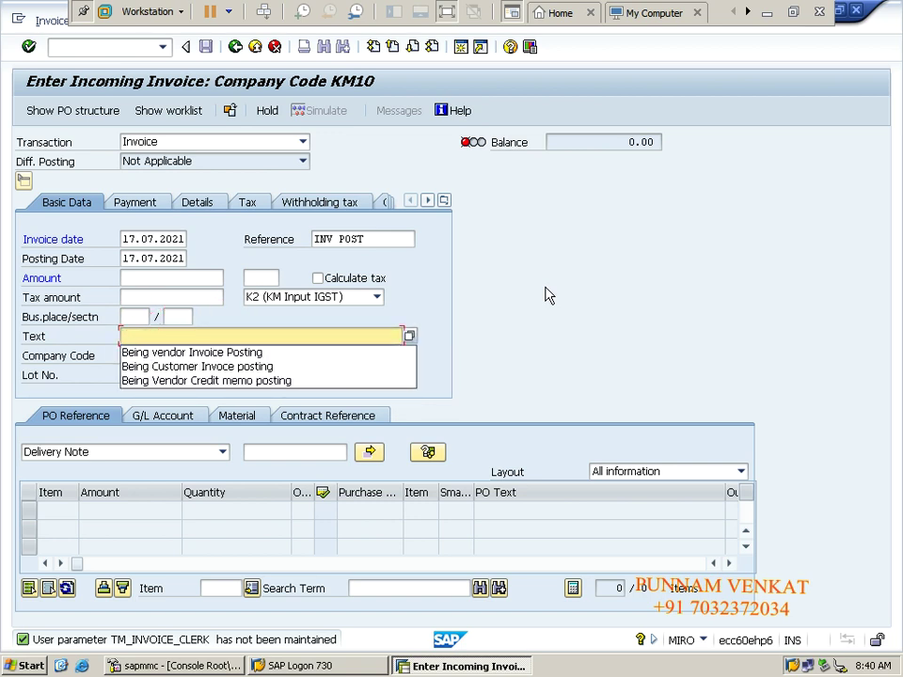
key(Down)
key(Return)
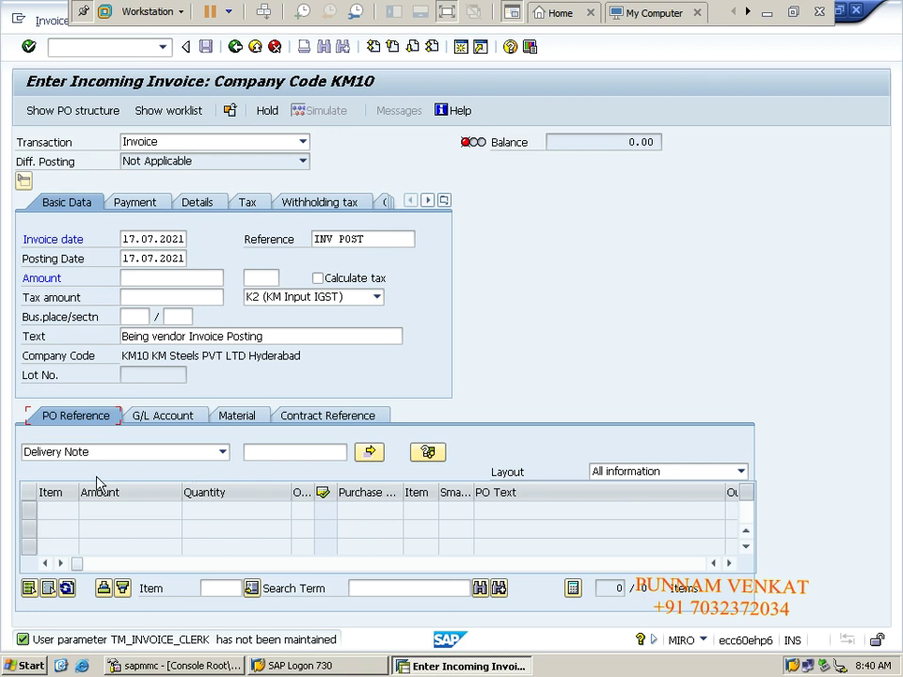
click(64, 452)
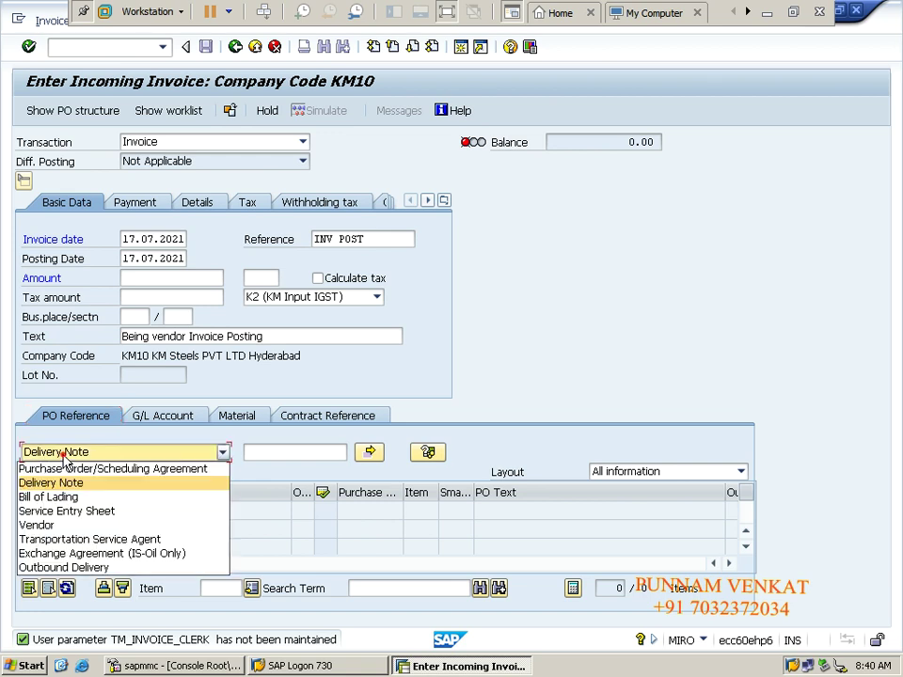
click(66, 469)
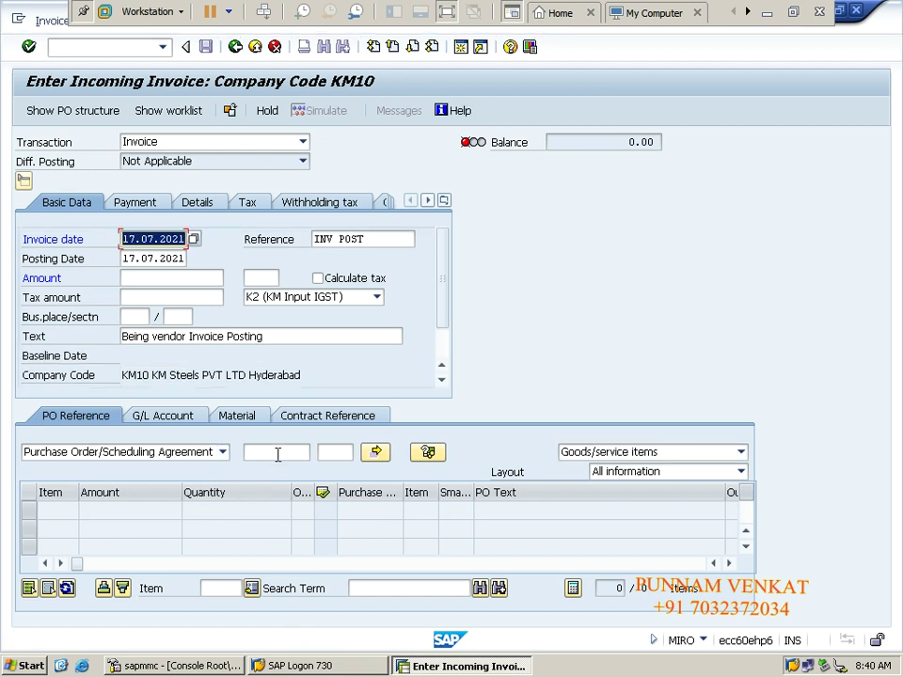
click(277, 453)
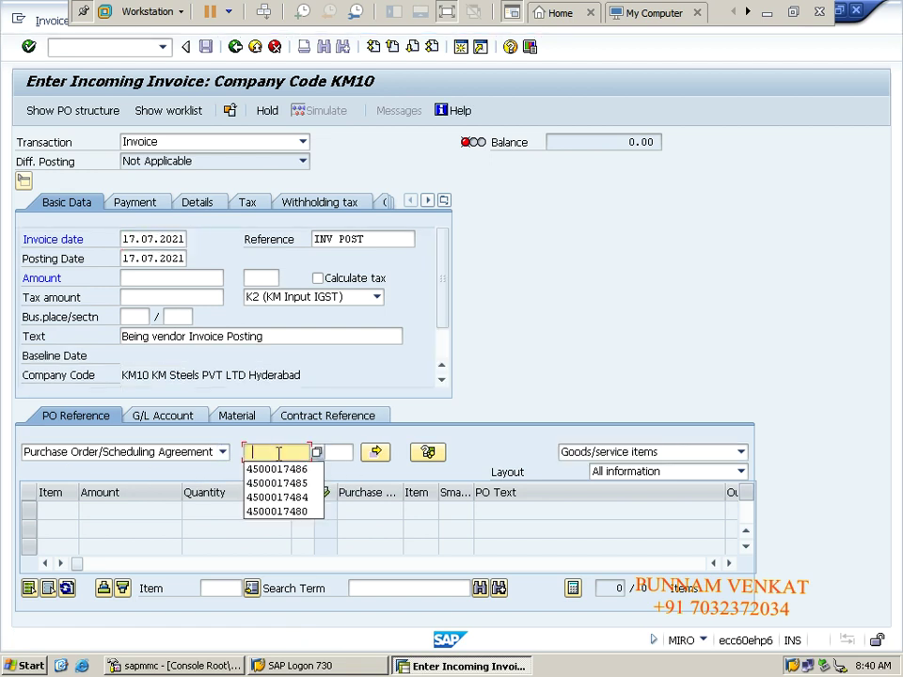
key(Down)
key(Tab)
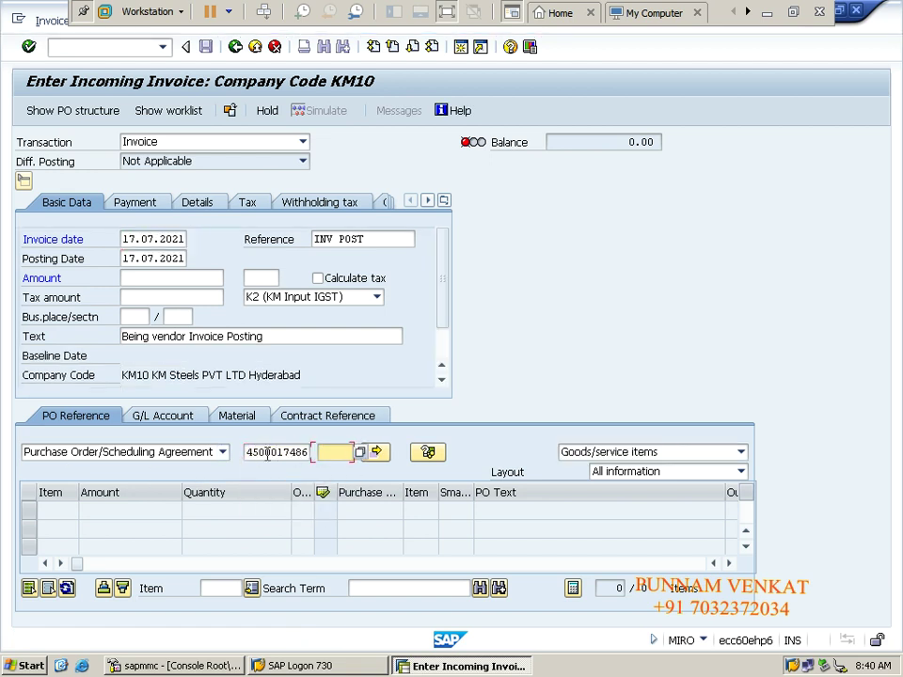
click(300, 454)
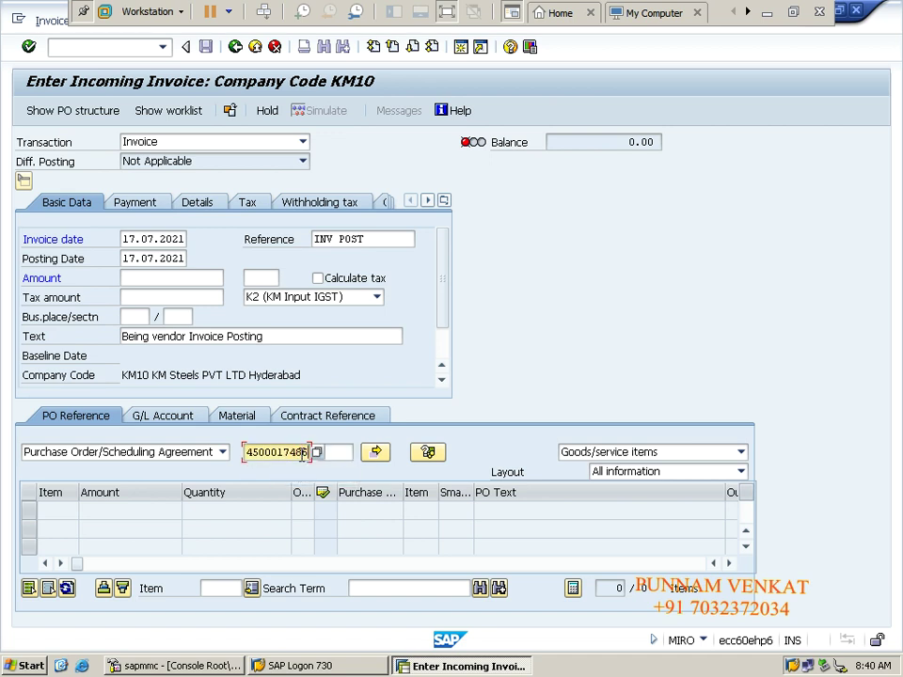
key(BackSpace)
text(9)
key(Return)
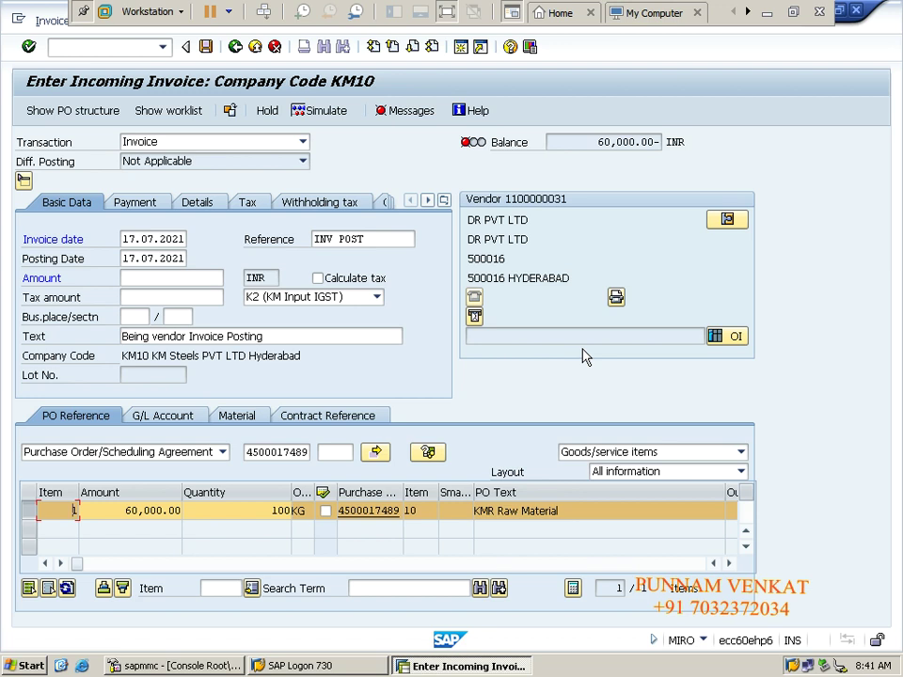
click(85, 511)
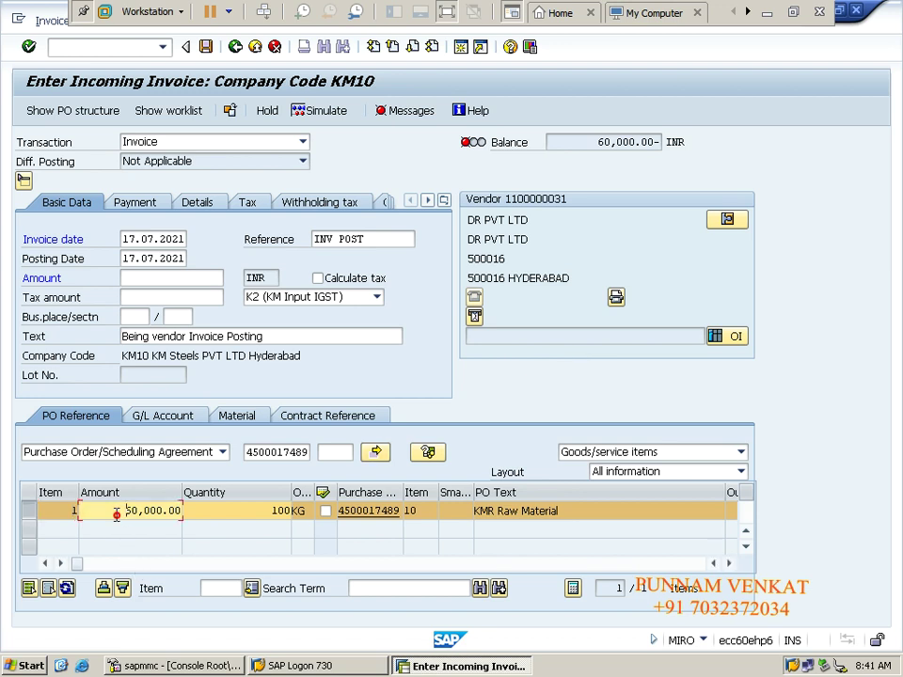
text(5)
click(766, 12)
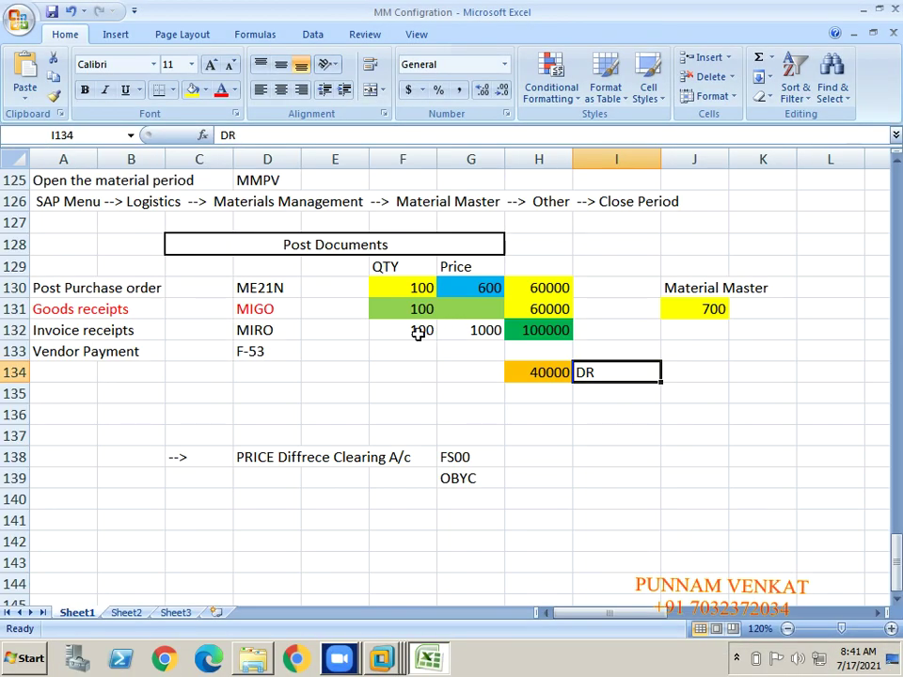
click(419, 333)
click(555, 327)
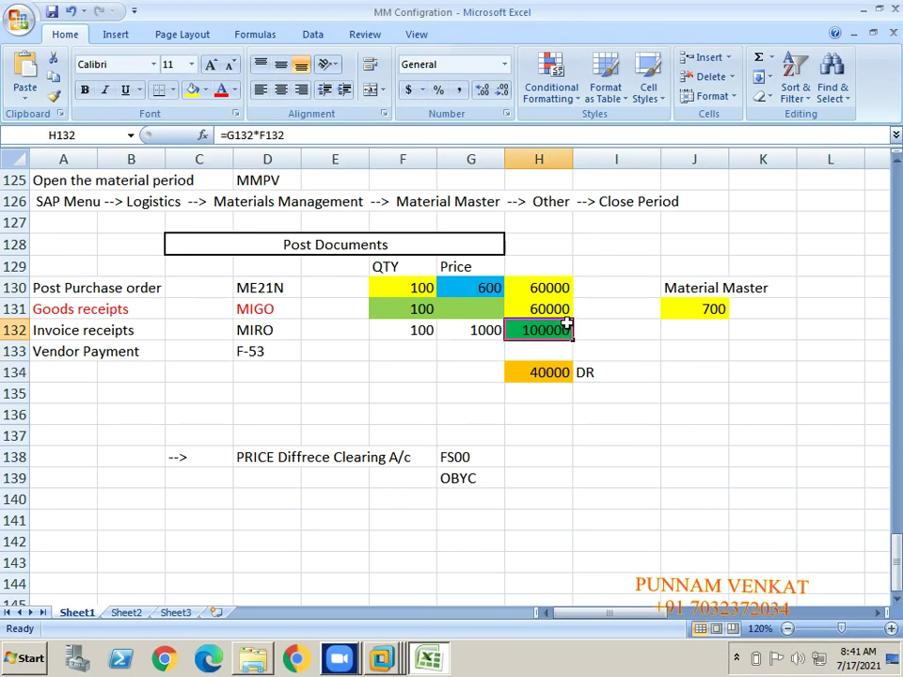
key(alt+Tab)
key(alt+Tab)
key(alt+Tab)
key(alt+Tab)
key(alt+Tab)
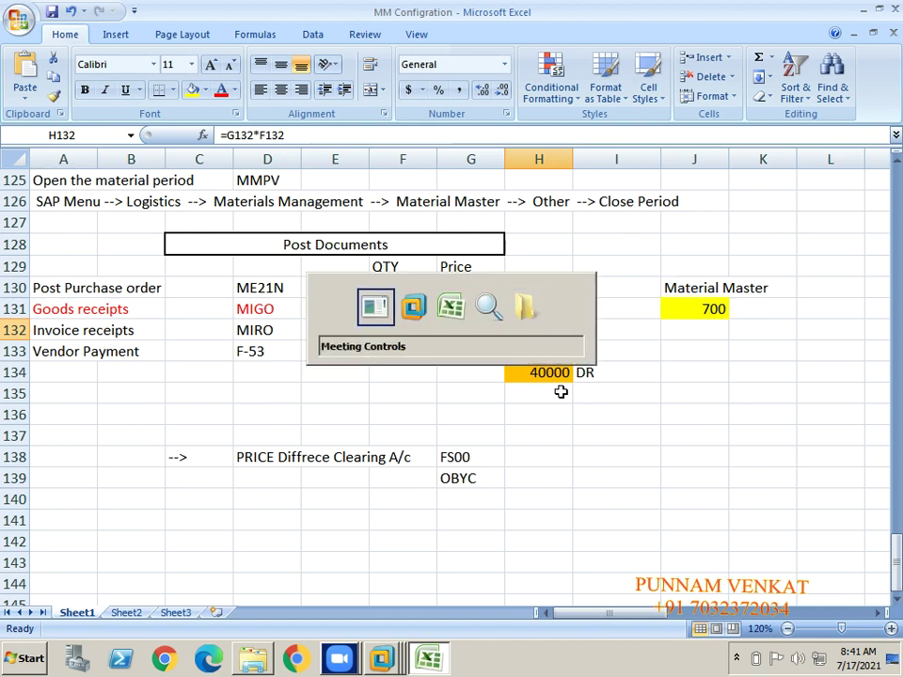
key(alt+Tab)
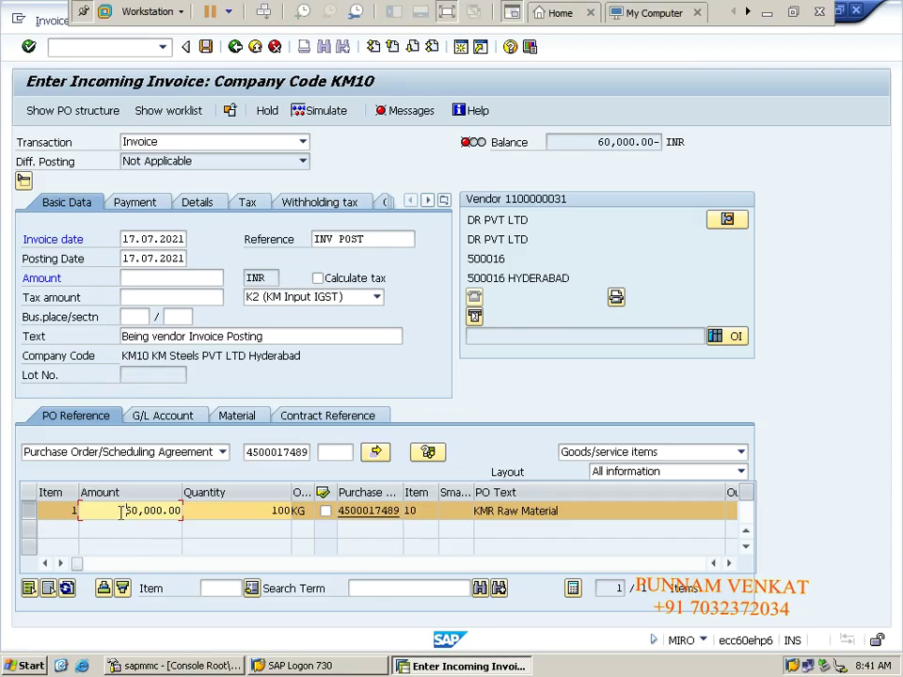
Step: Set the PO item amount to 100,000.00
double_click(121, 511)
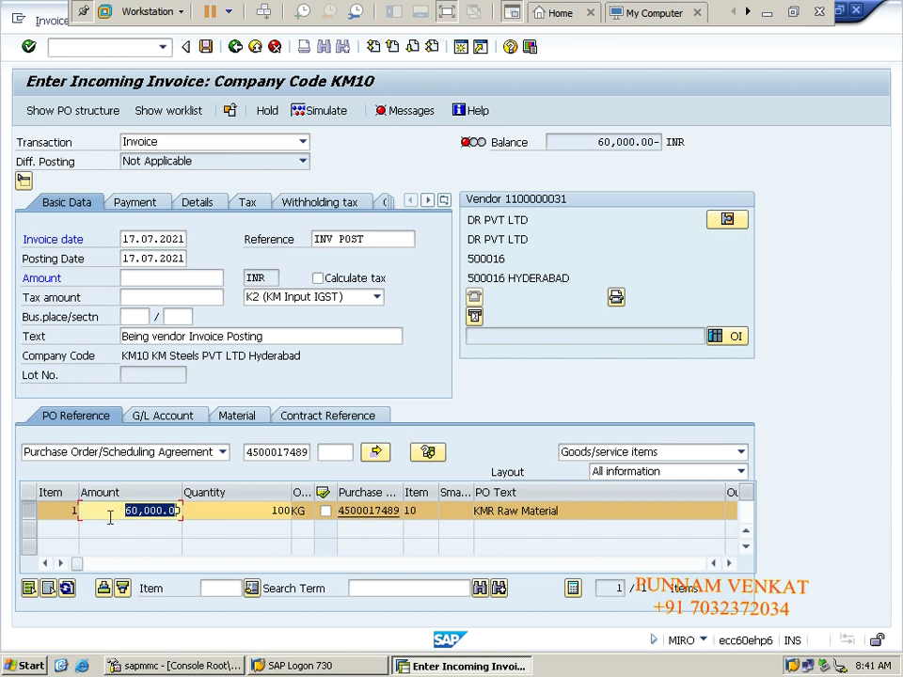
key(End)
key(BackSpace)
key(BackSpace)
key(BackSpace)
key(BackSpace)
key(BackSpace)
key(BackSpace)
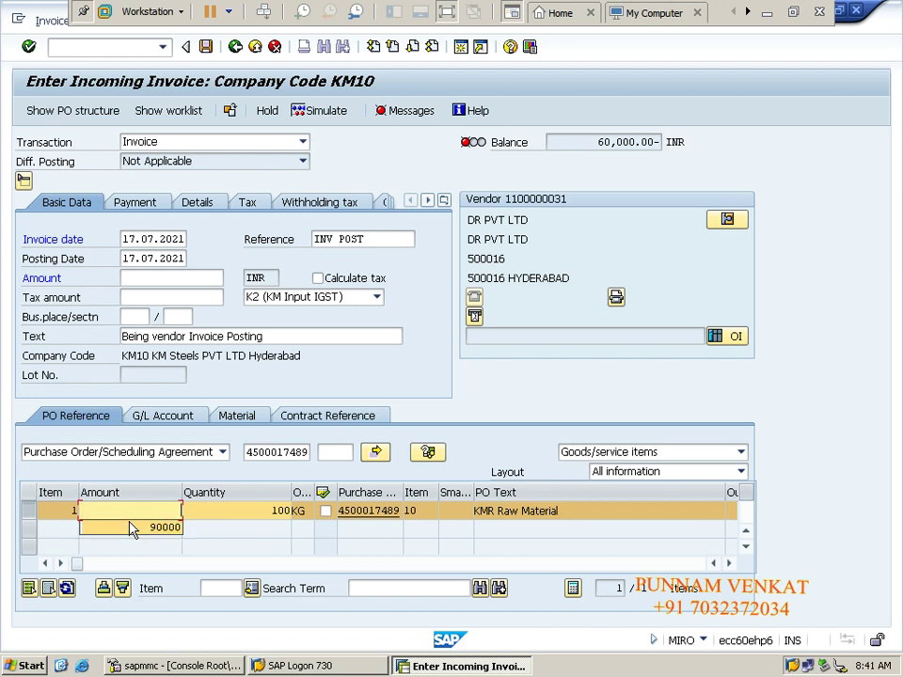
text(100000)
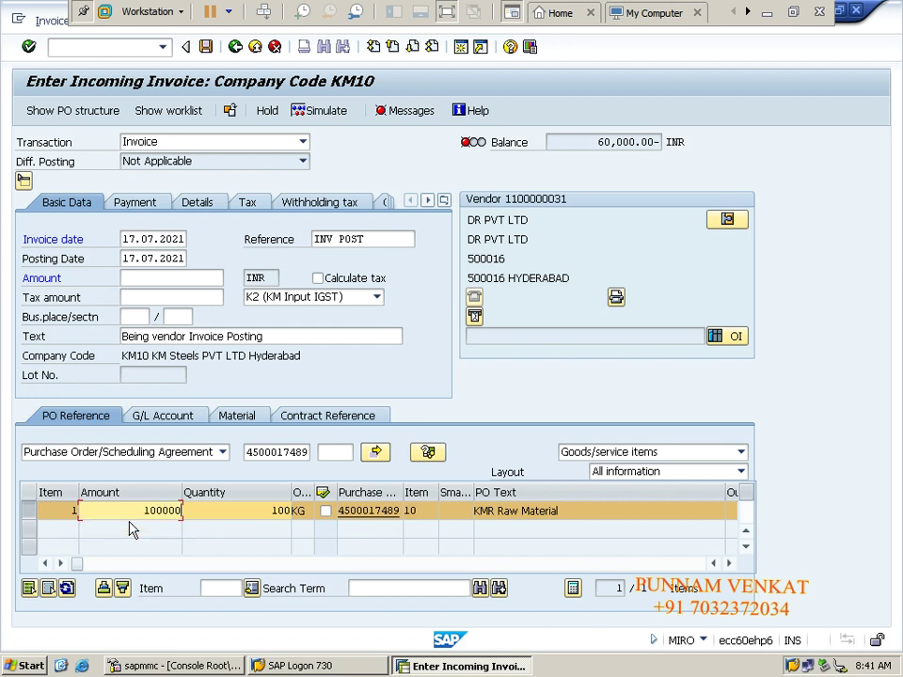
key(Return)
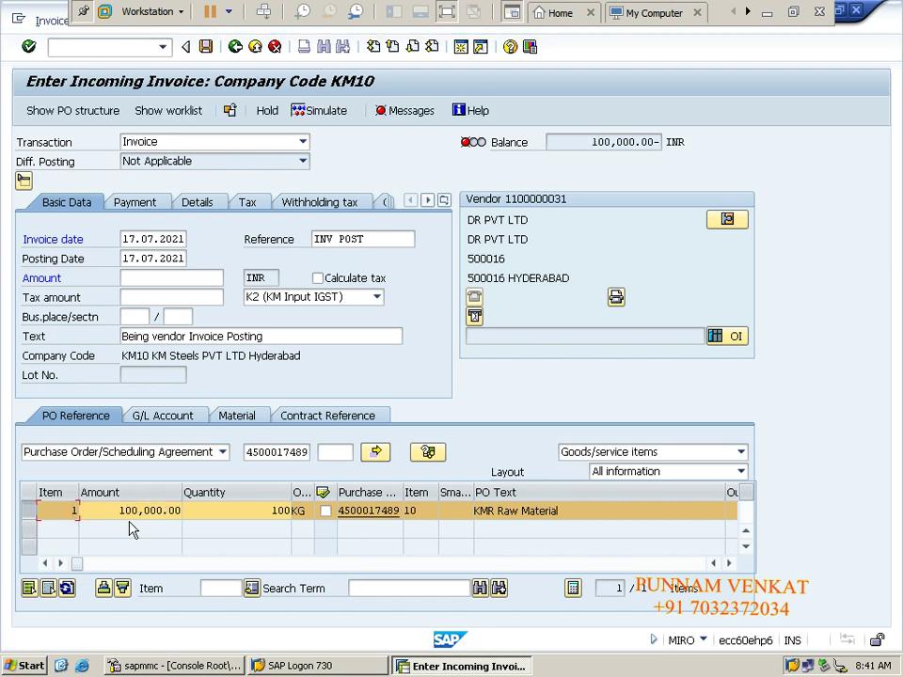
Step: Calculate 18,000.00 tax and enter 118,000.00 as the gross amount to zero the balance
click(342, 285)
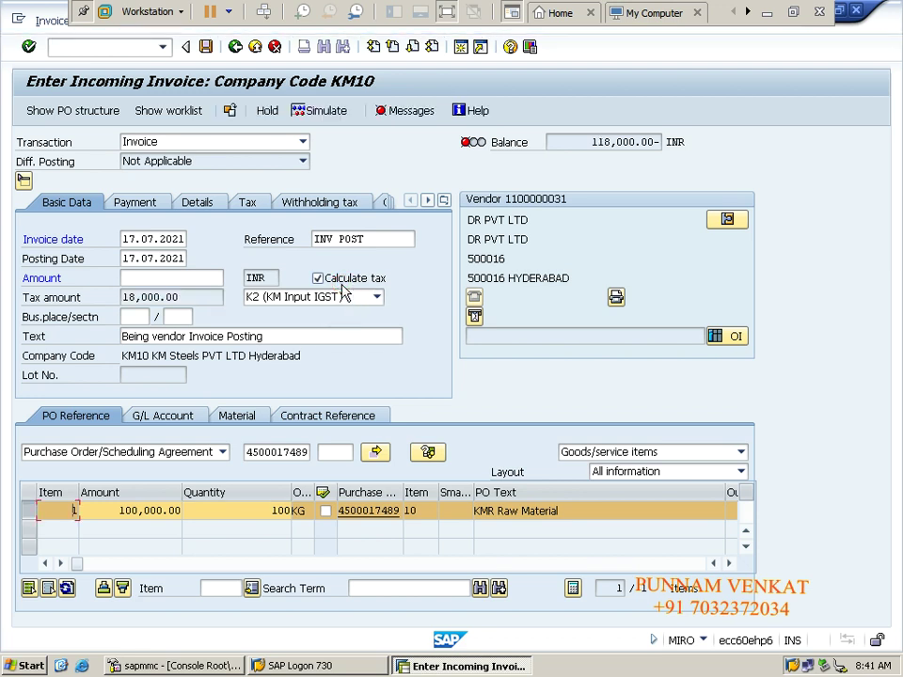
drag(592, 142, 654, 135)
key(ctrl+c)
click(654, 135)
click(141, 279)
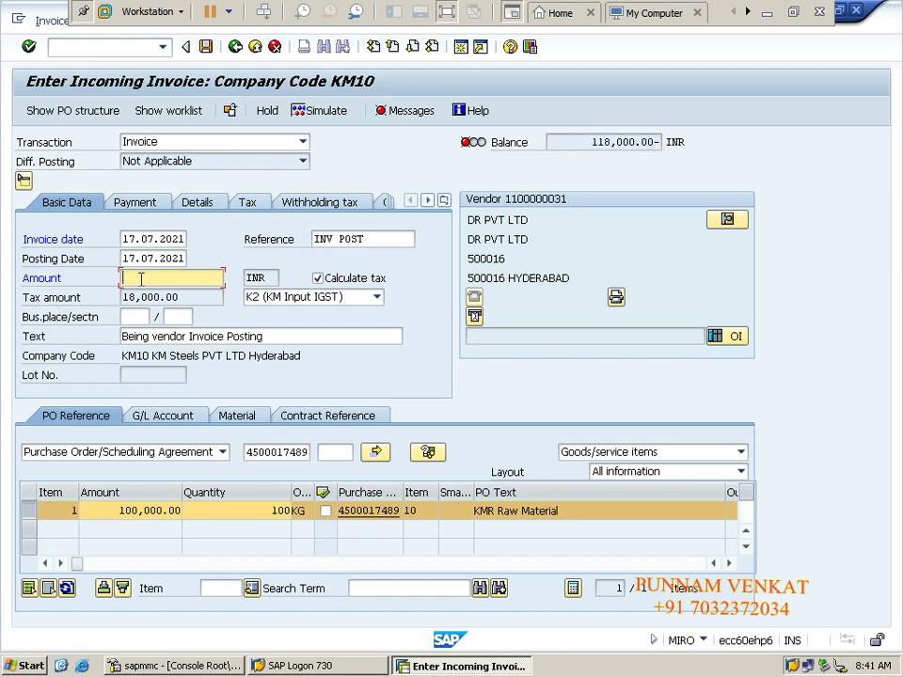
key(ctrl+v)
key(Return)
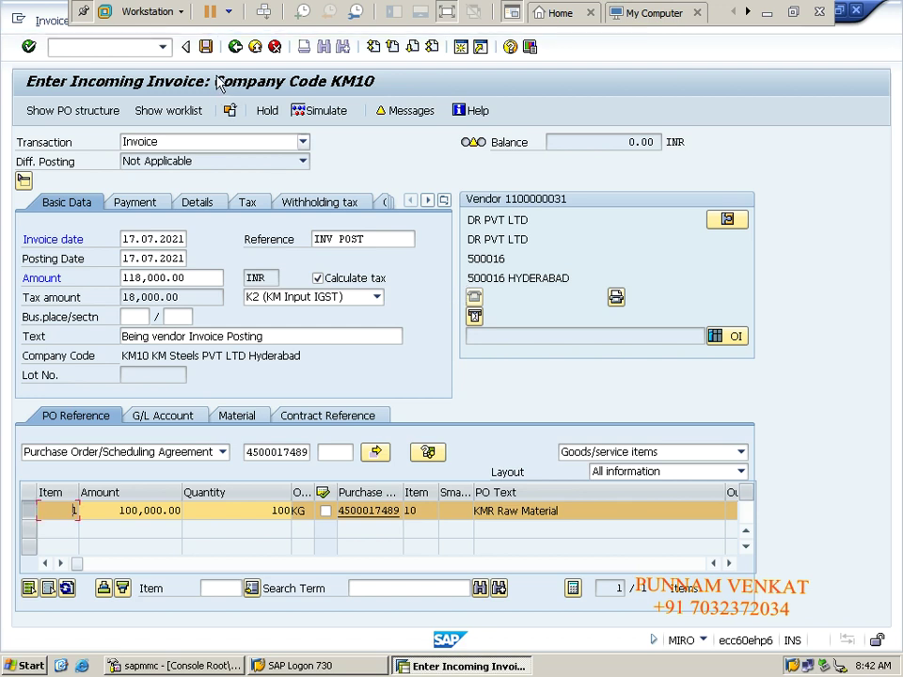
click(205, 46)
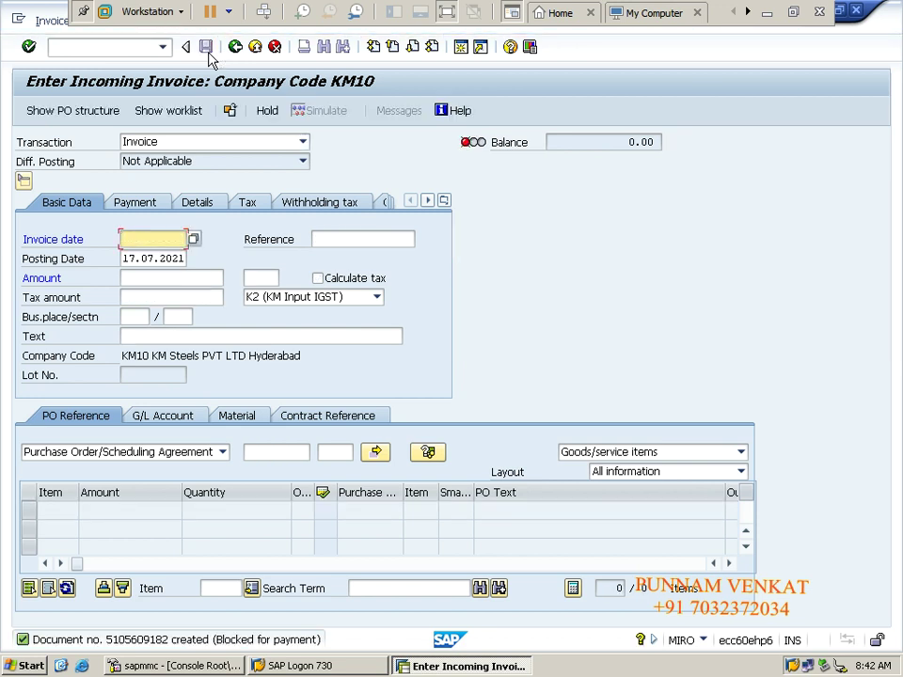
click(51, 21)
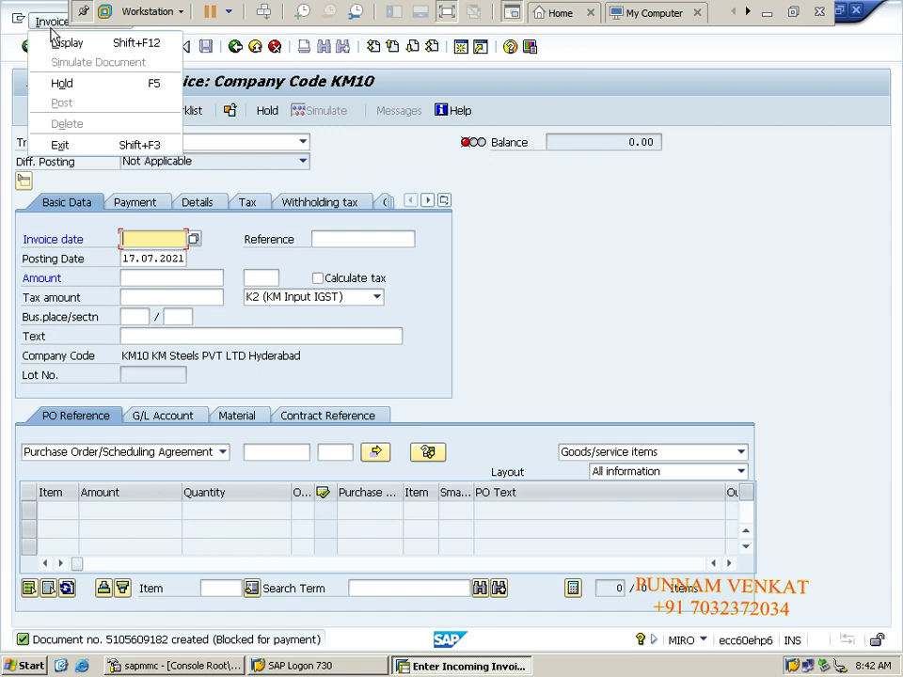
click(55, 39)
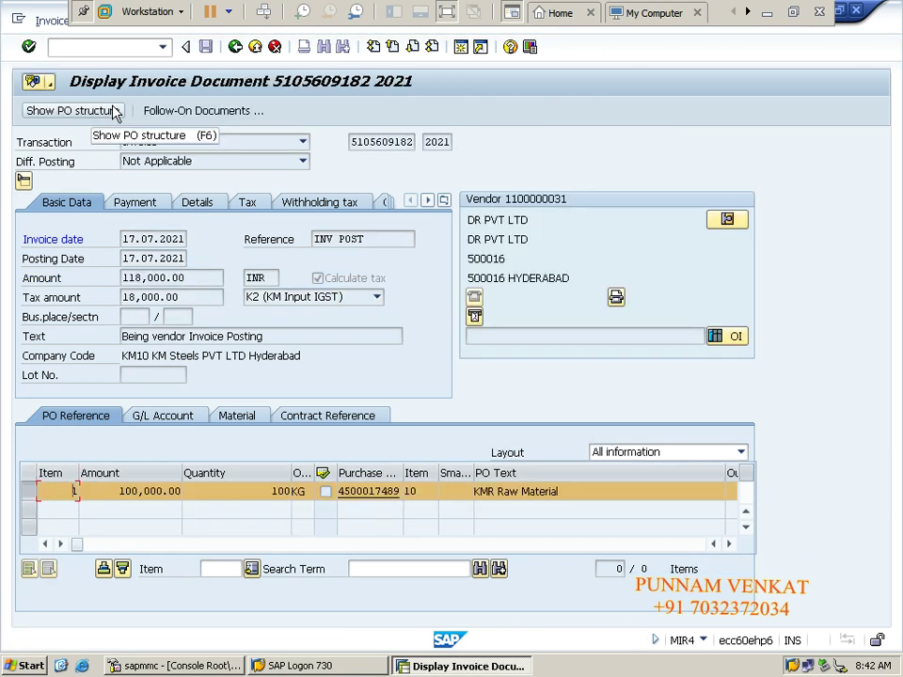
click(174, 113)
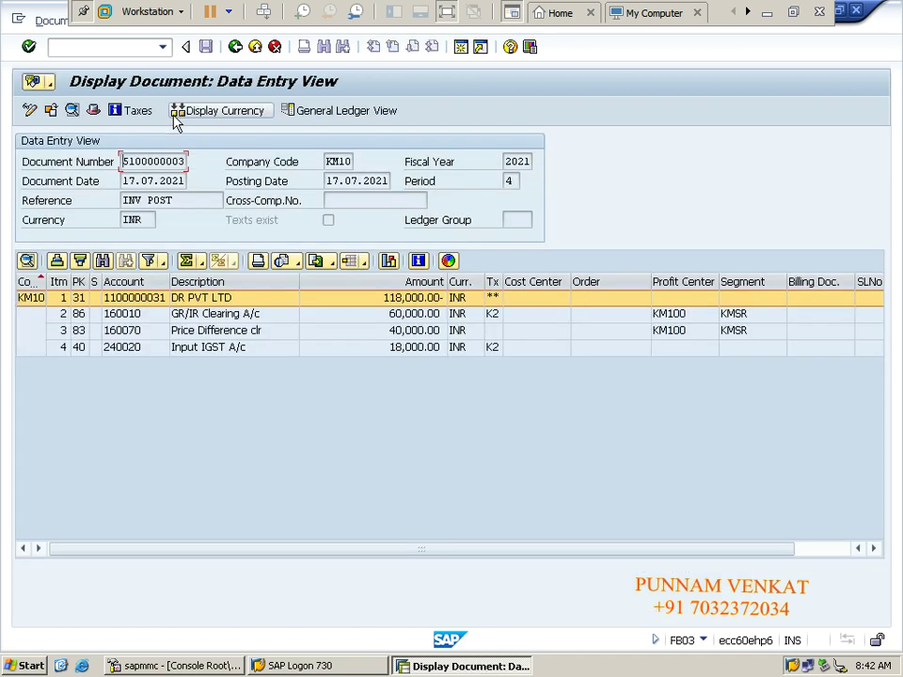
click(80, 331)
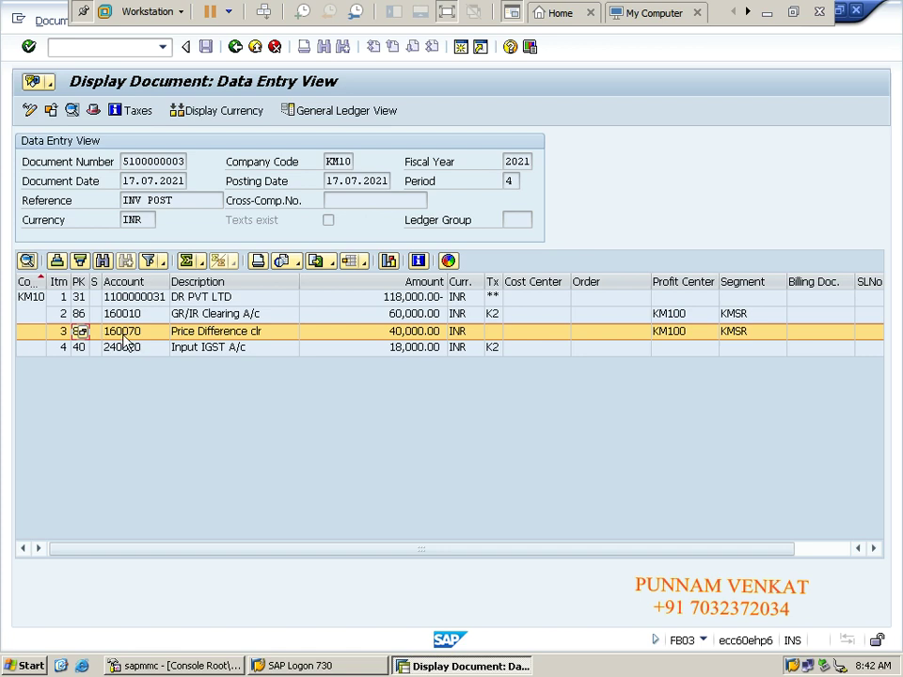
click(120, 336)
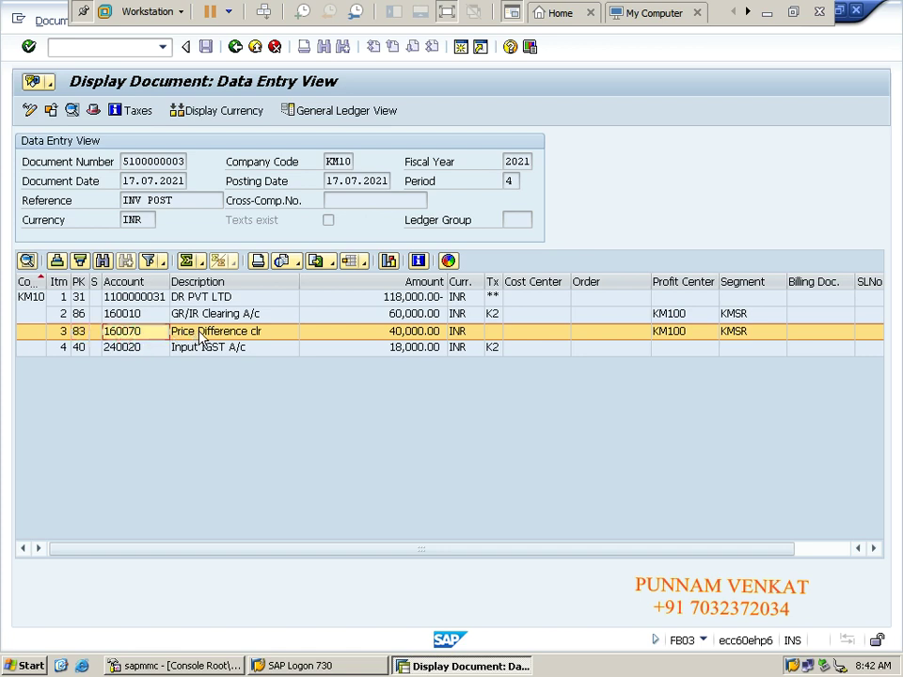
key(Tab)
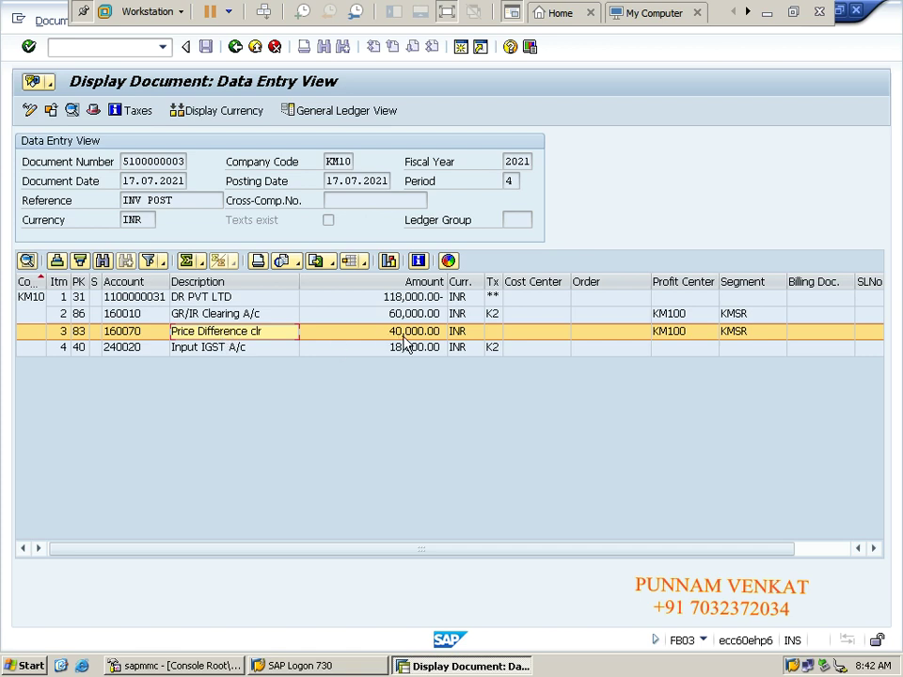
key(Tab)
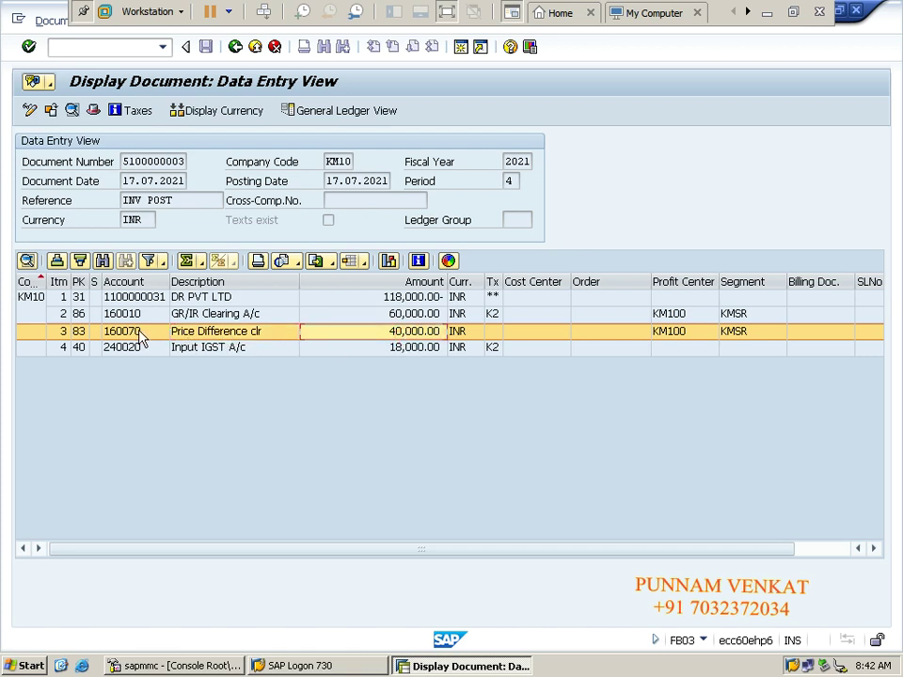
click(137, 332)
click(83, 333)
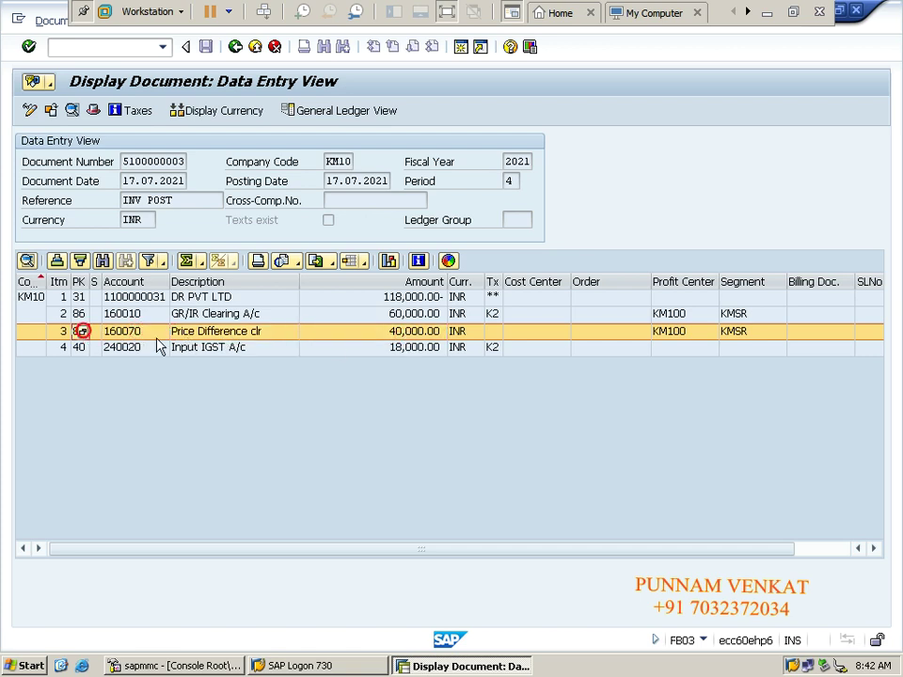
click(411, 336)
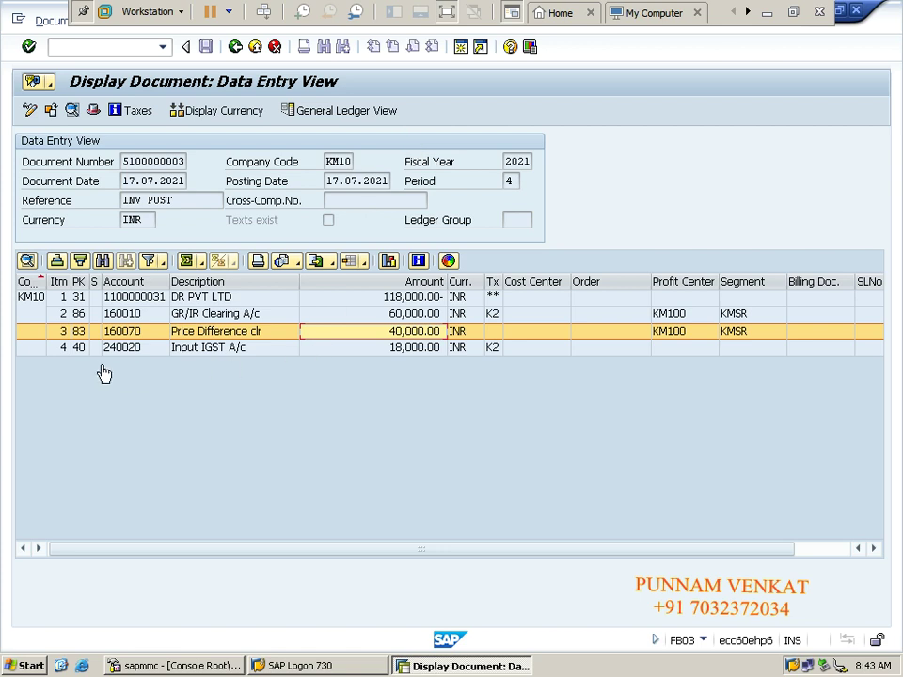
click(194, 314)
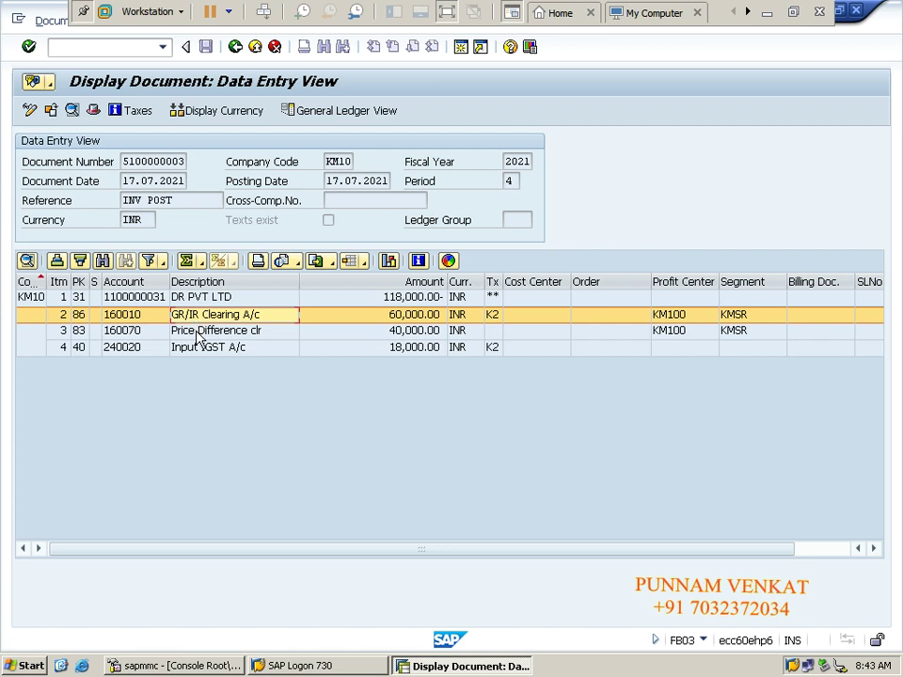
click(196, 335)
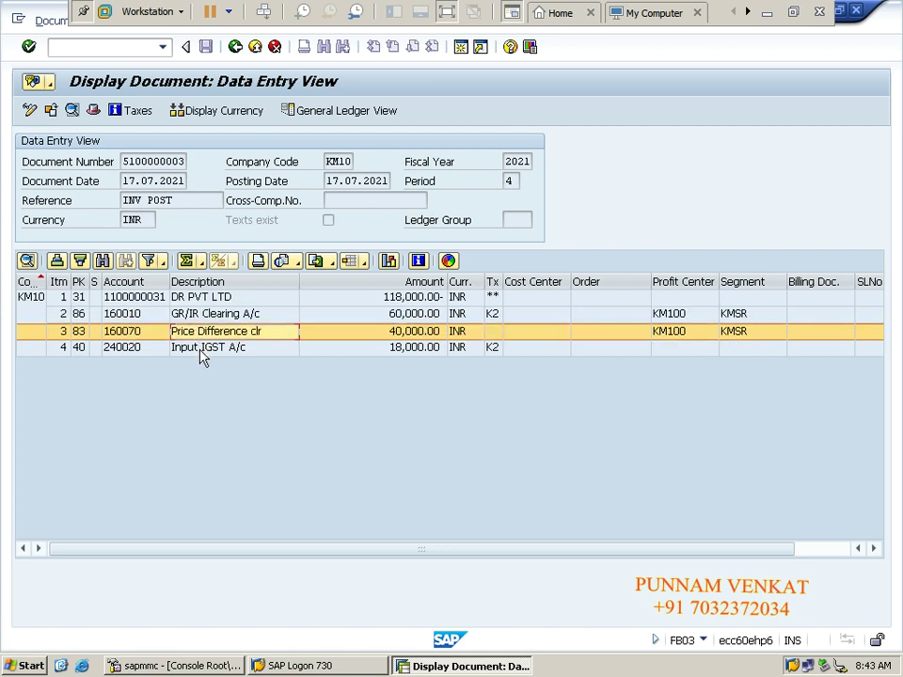
click(201, 353)
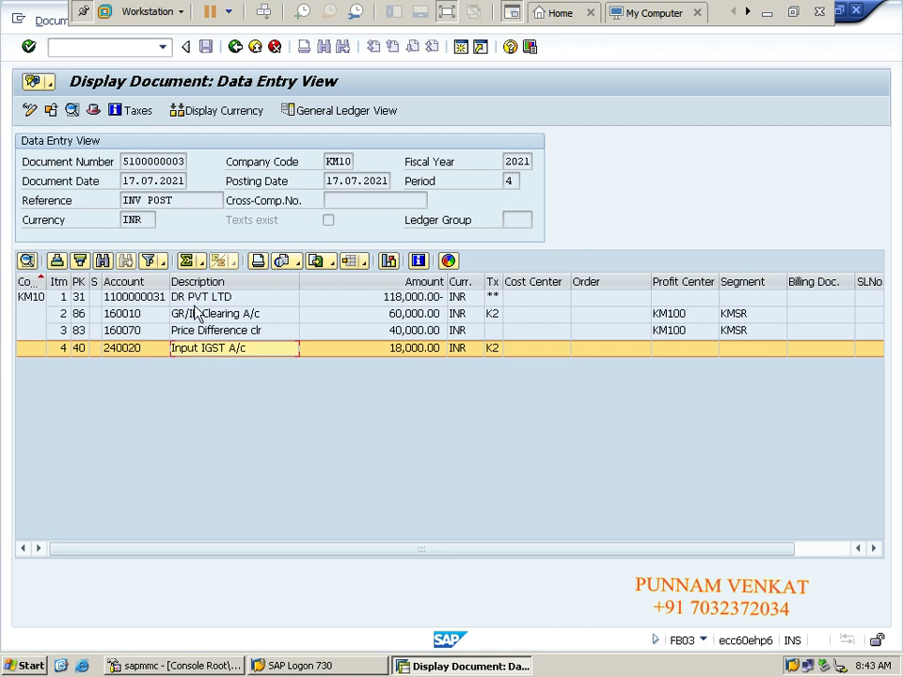
click(192, 296)
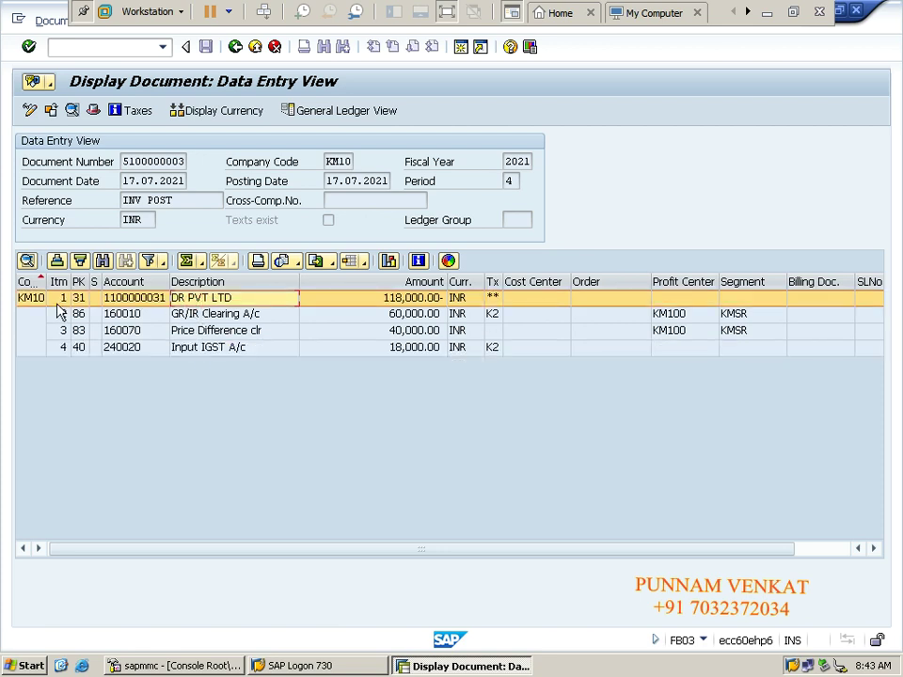
click(209, 314)
click(207, 330)
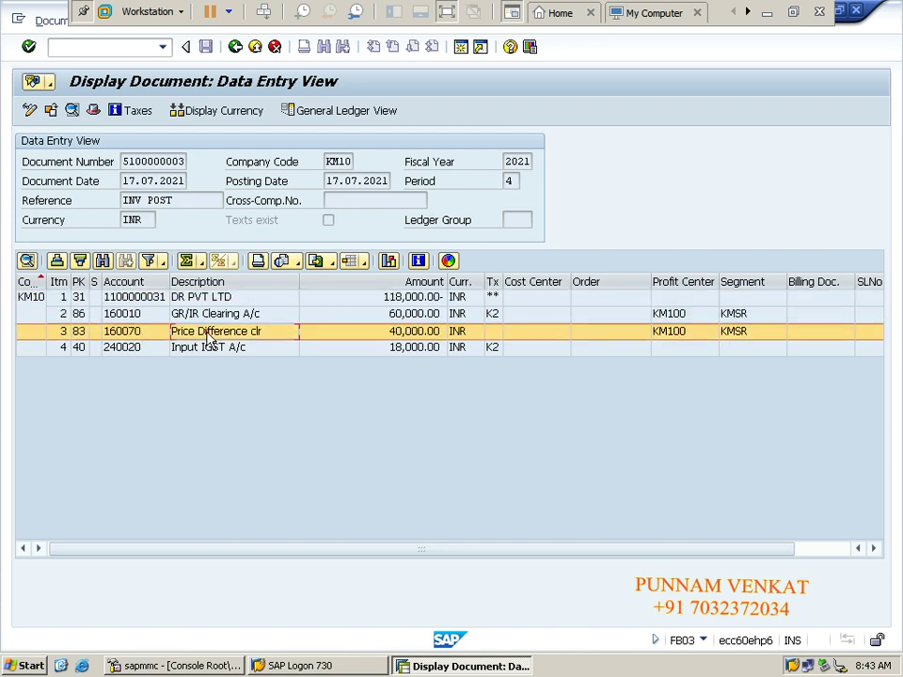
Step: Review the Input IGST and Price Difference clearing lines, then minimise SAP to show the Excel workbook
click(209, 348)
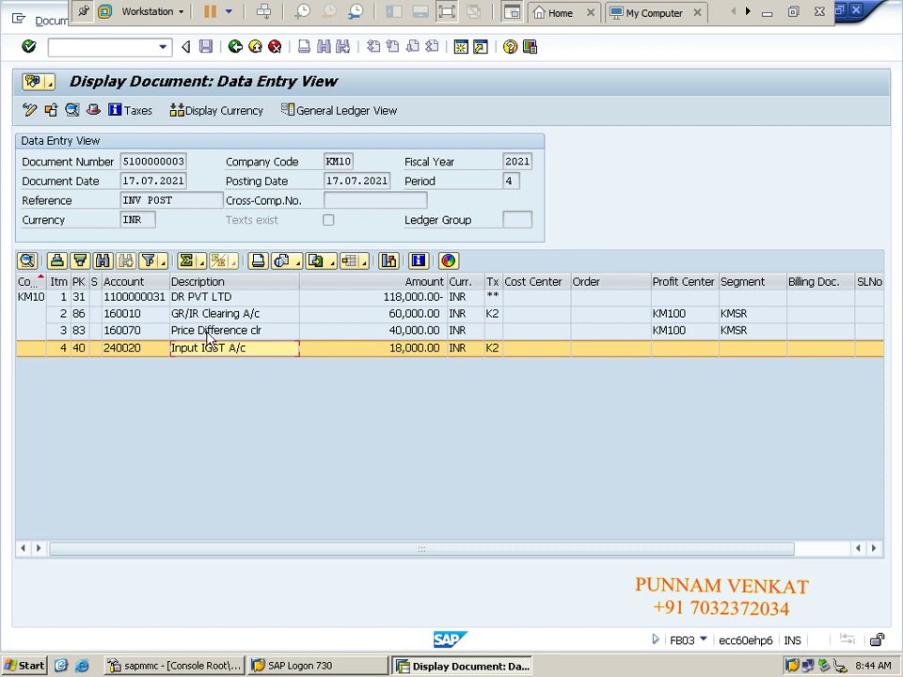
click(206, 332)
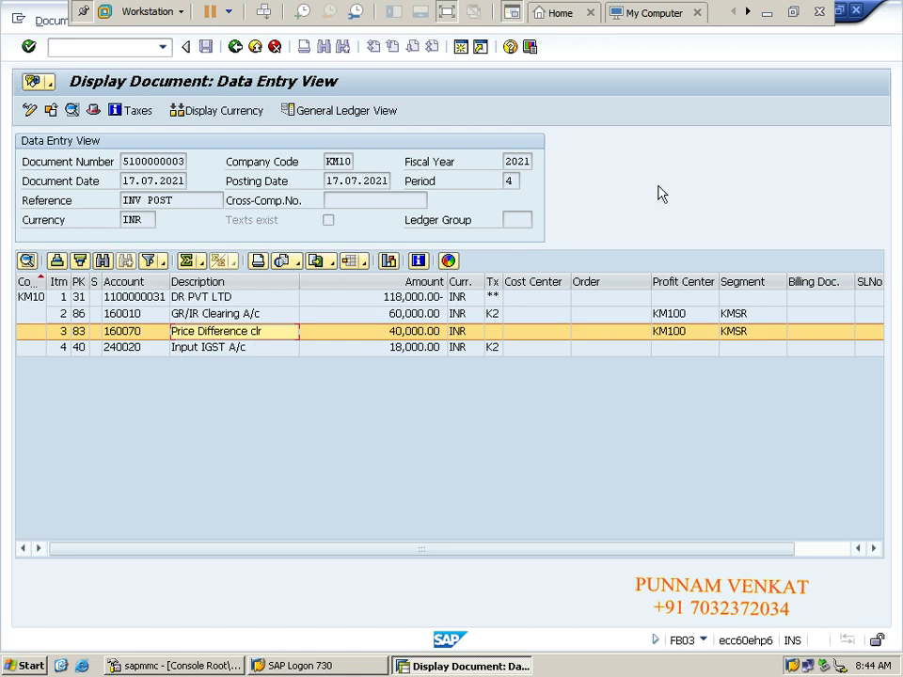
click(768, 14)
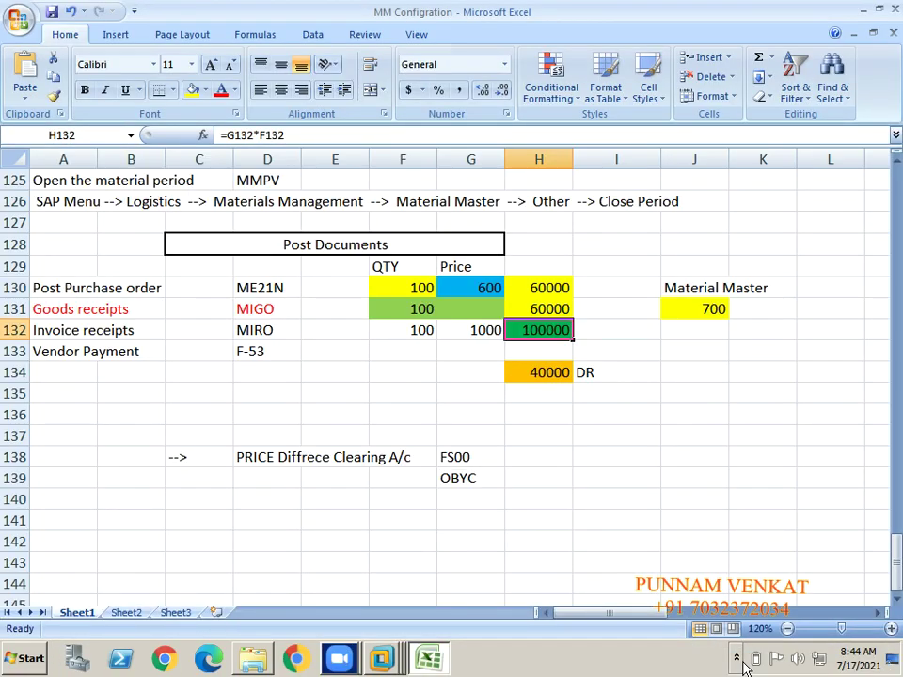
click(743, 659)
click(722, 583)
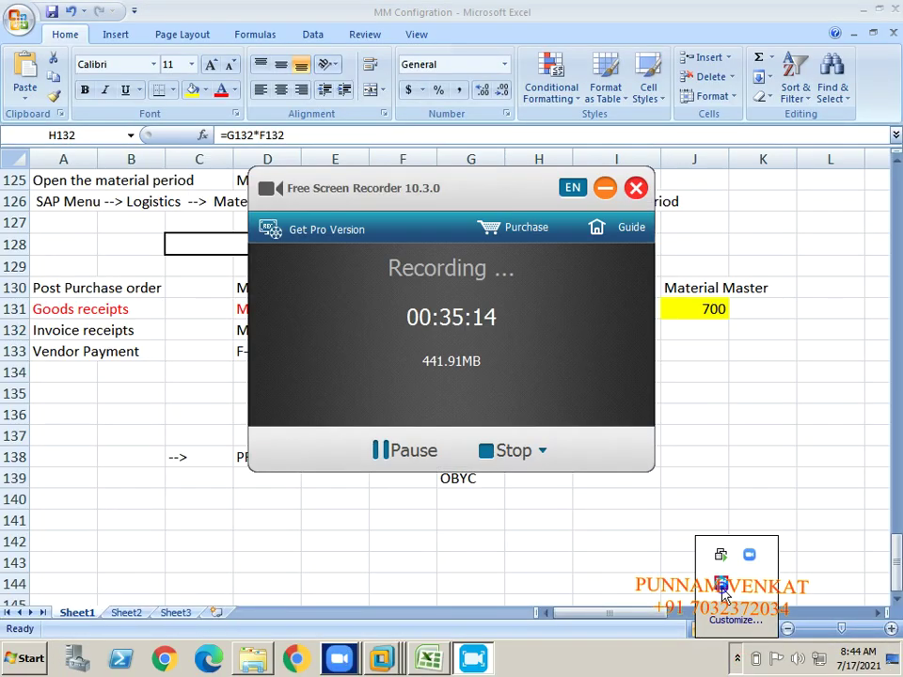